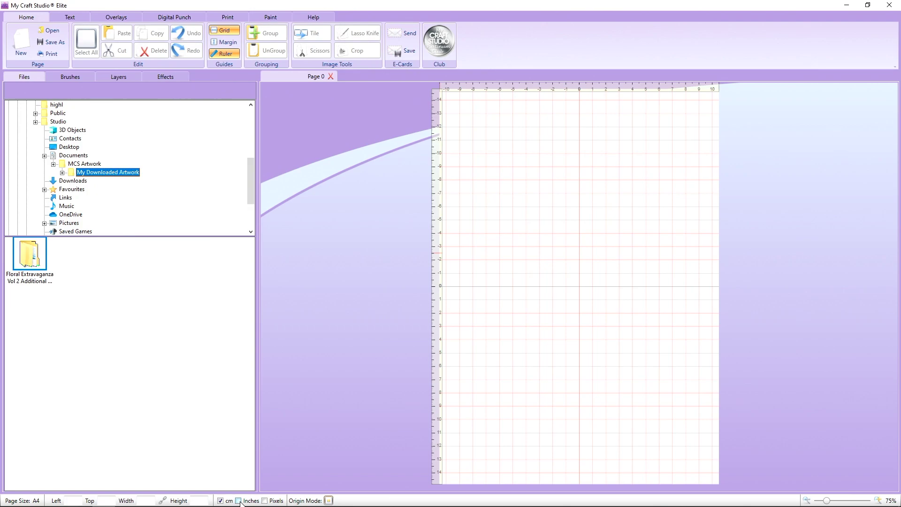
Try the page rulers in inches with the alternate origin mode, and restore the centred origin and centimetres.
left_click(238, 500)
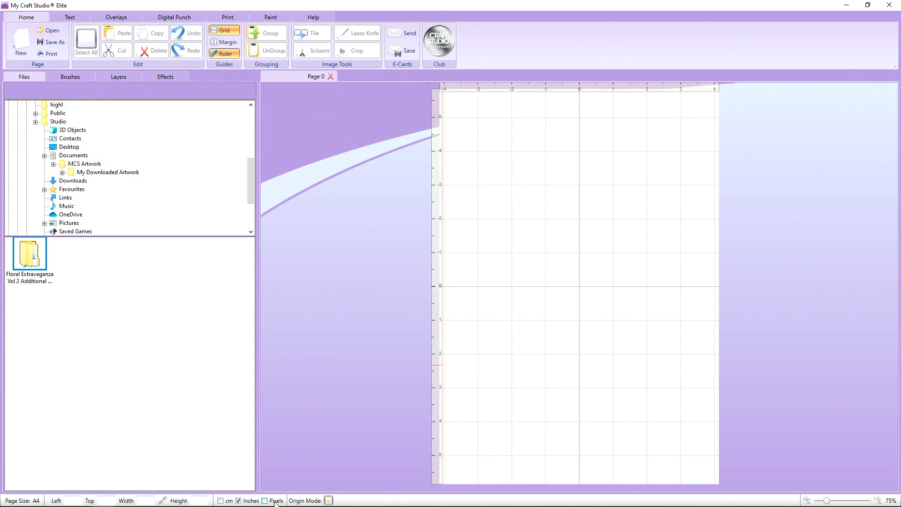
left_click(329, 500)
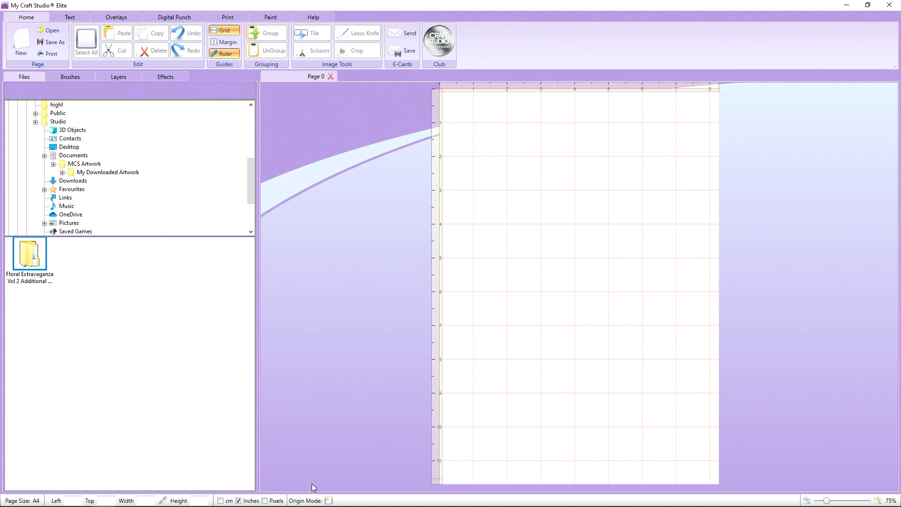
left_click(329, 501)
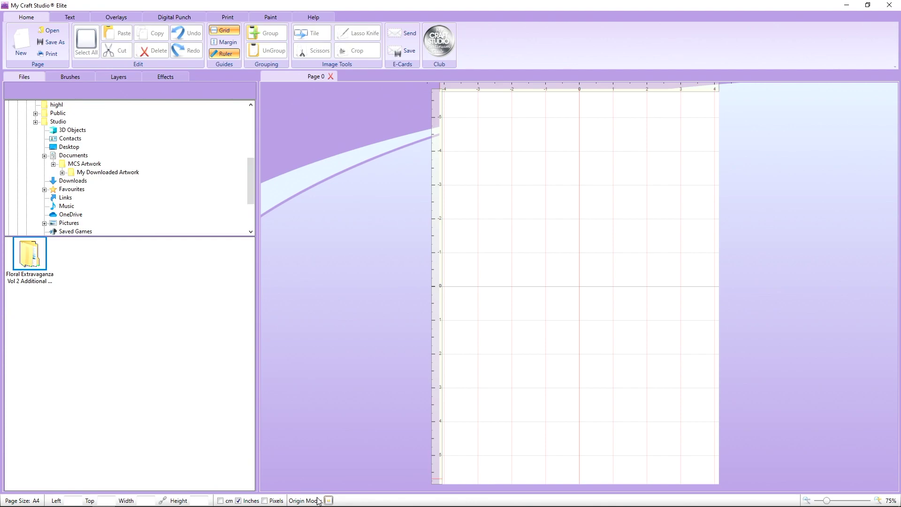
left_click(220, 501)
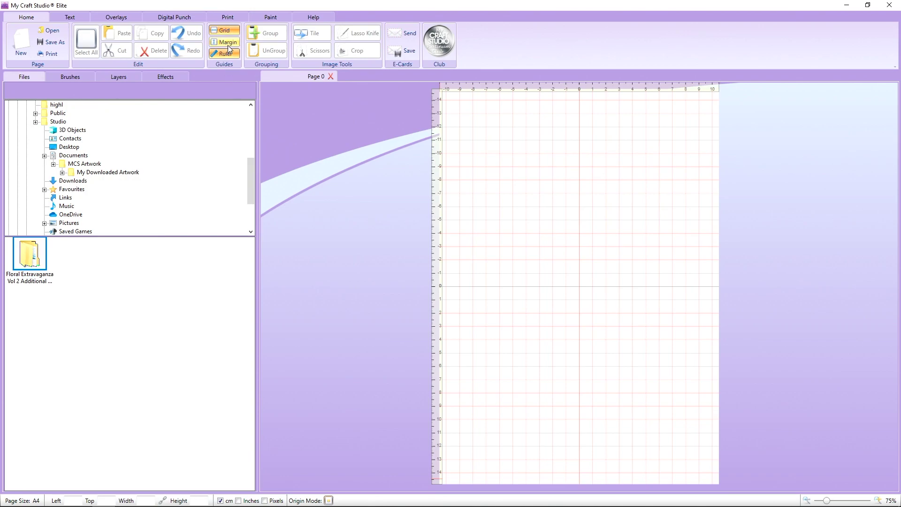
Turn off the grid and ruler guides on the page.
left_click(229, 31)
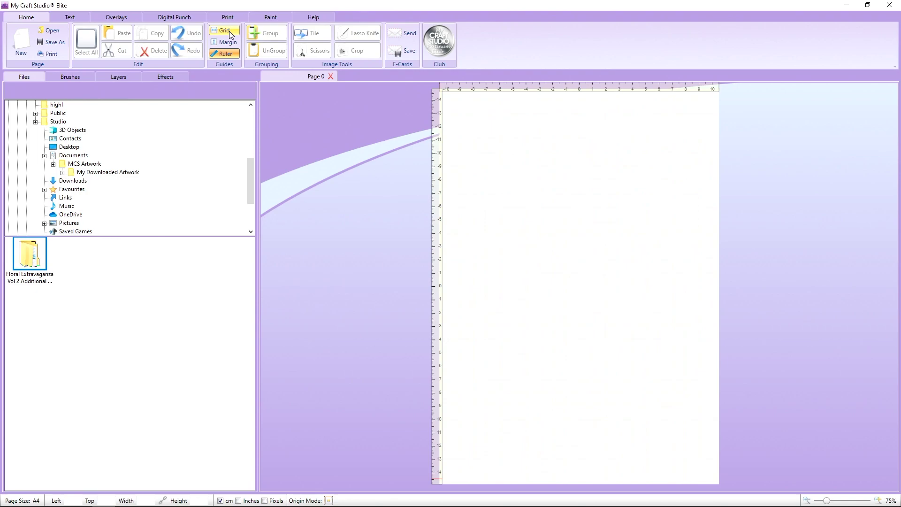
left_click(228, 54)
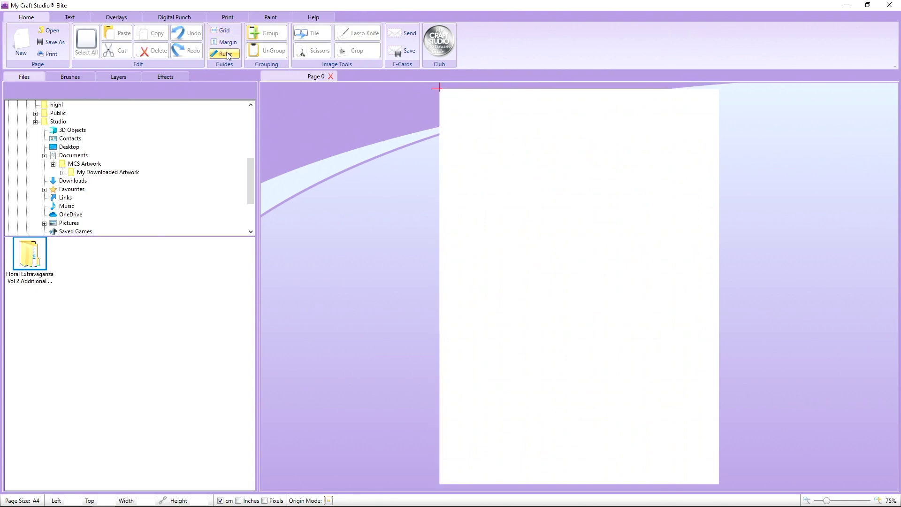
left_click(230, 31)
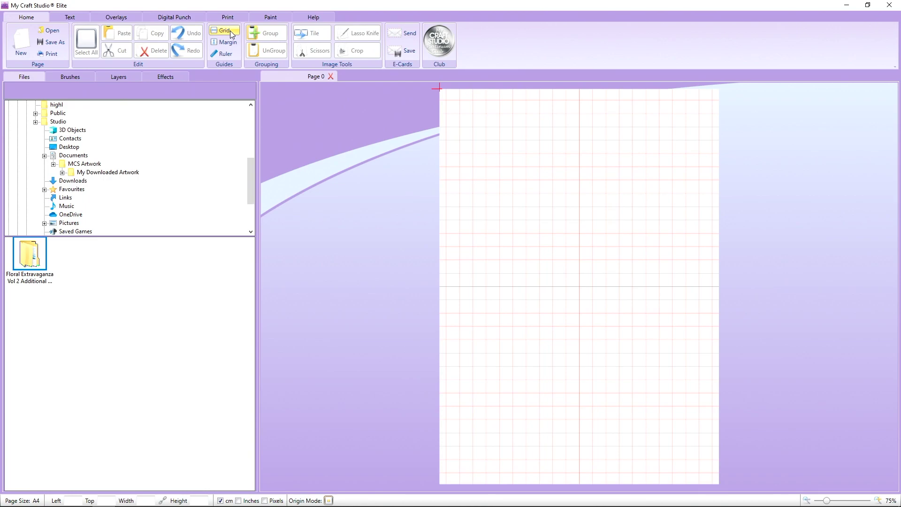
left_click(230, 30)
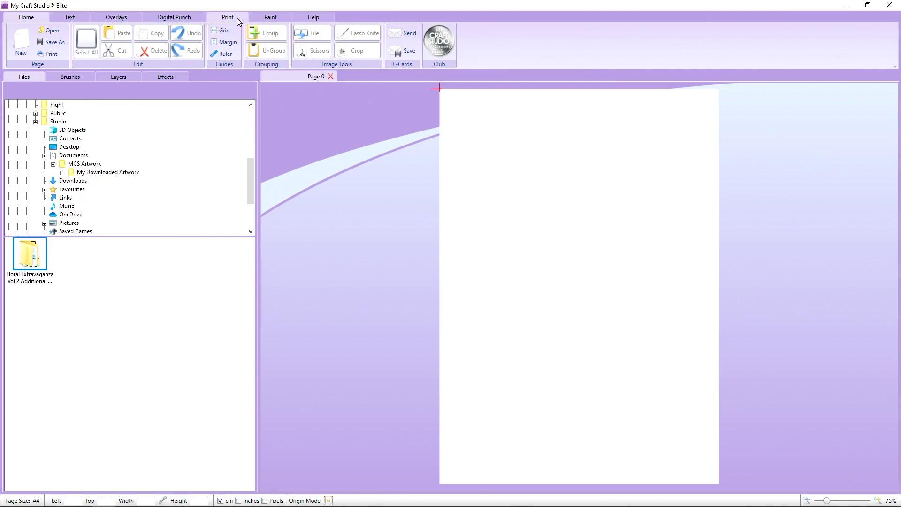
Open the instruction booklet and help guide, skim its sections on the program's tools, and close it to return to the Home tools.
left_click(327, 21)
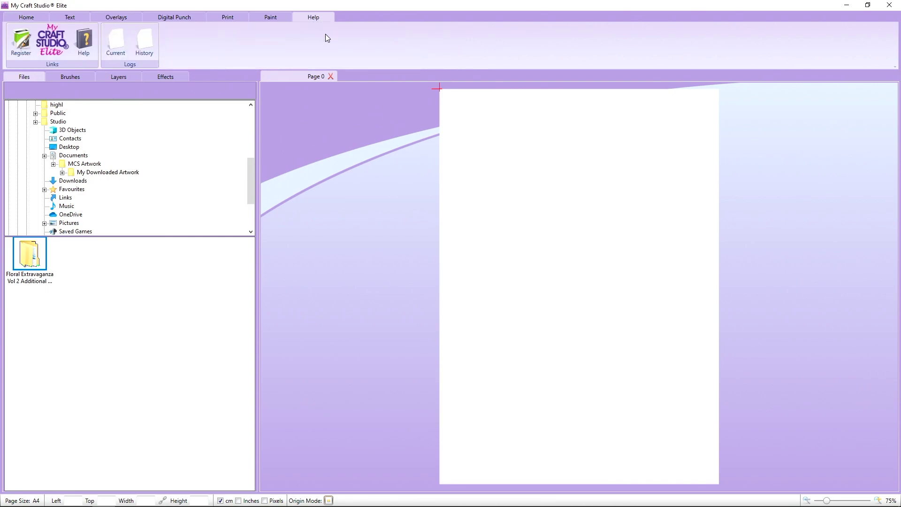
left_click(85, 45)
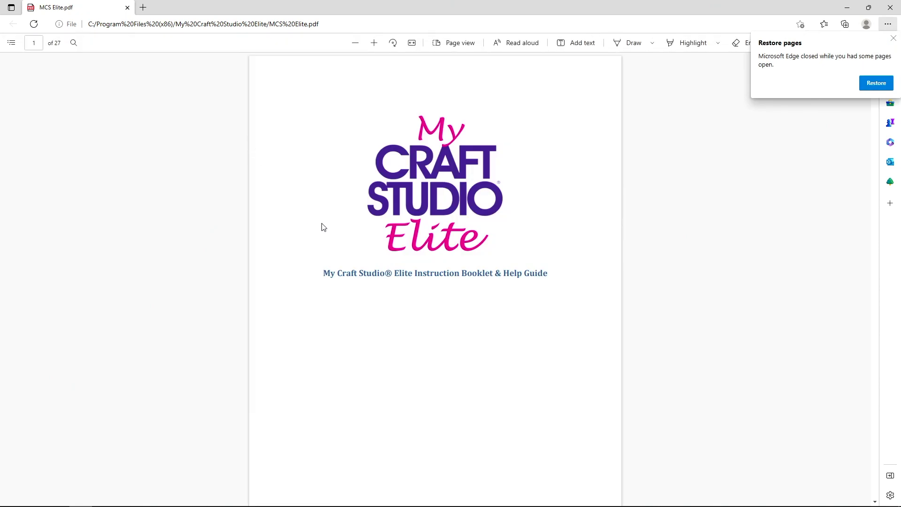
scroll(342, 183, "down", 6)
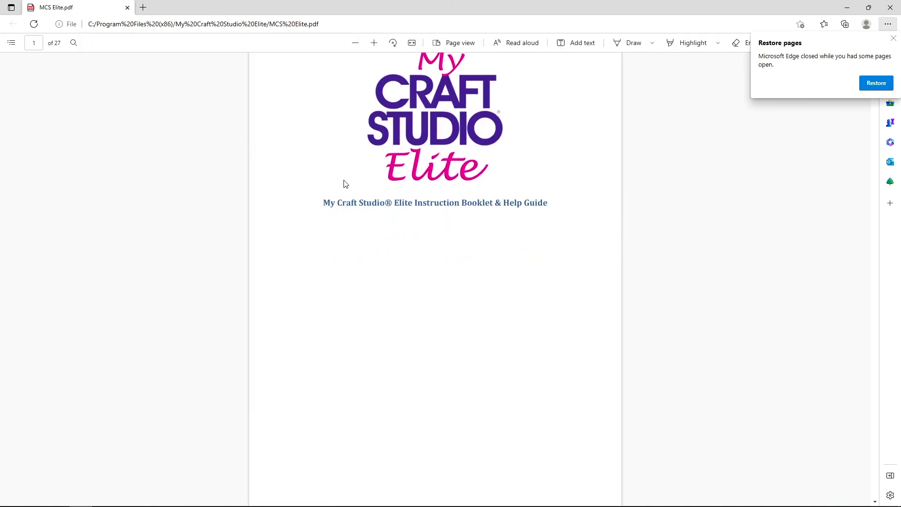
scroll(343, 184, "down", 10)
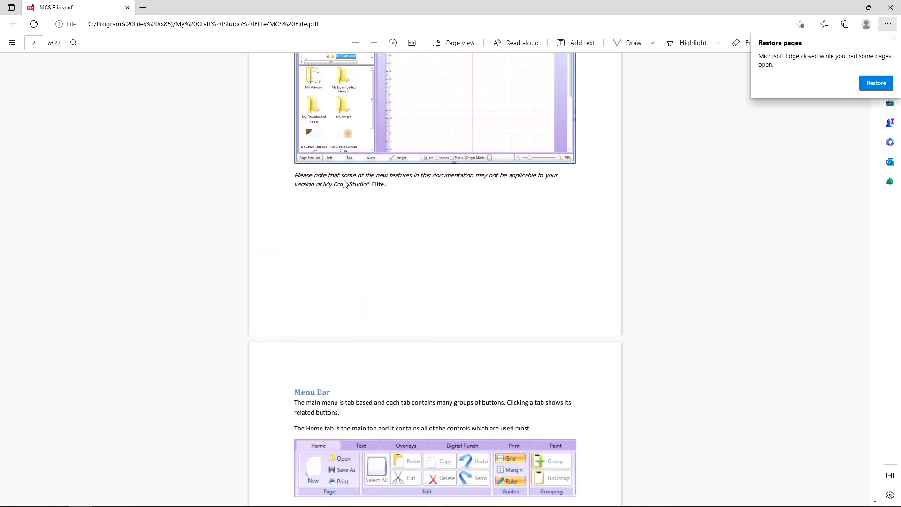
scroll(344, 184, "down", 5)
scroll(343, 183, "down", 9)
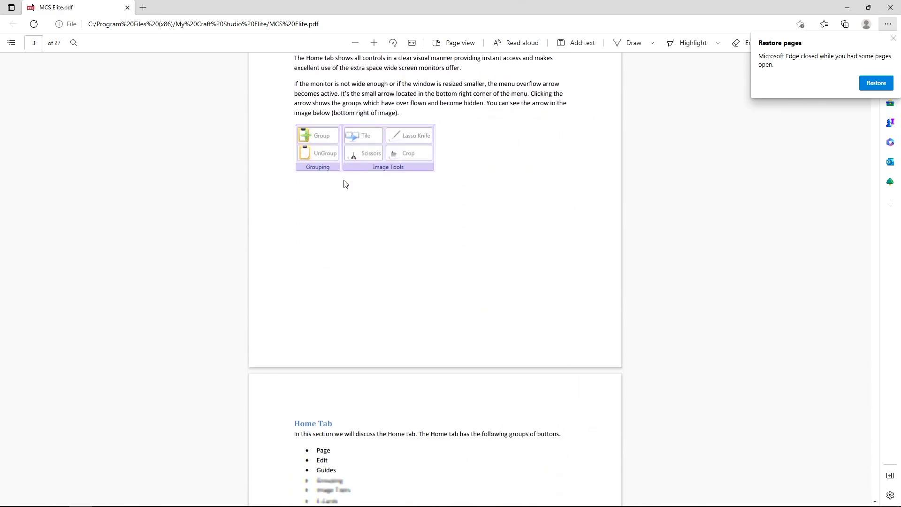
scroll(345, 183, "down", 2)
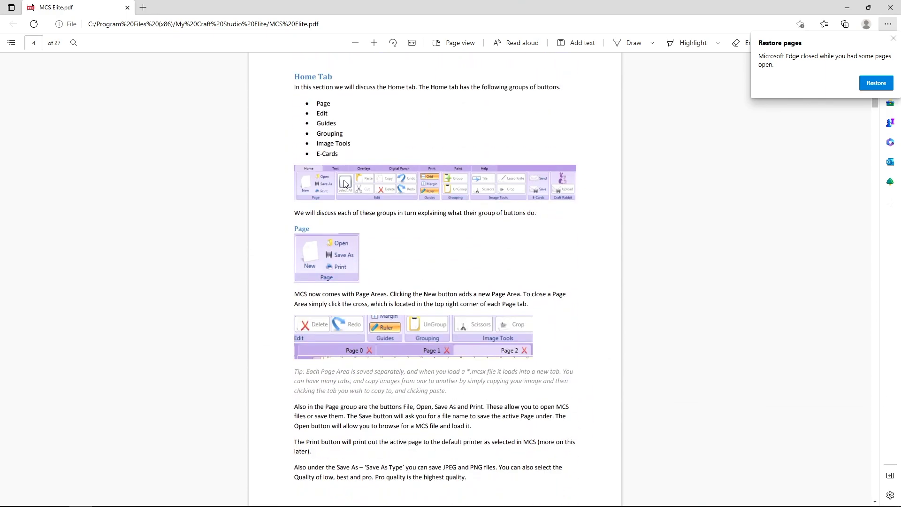
scroll(345, 286, "down", 12)
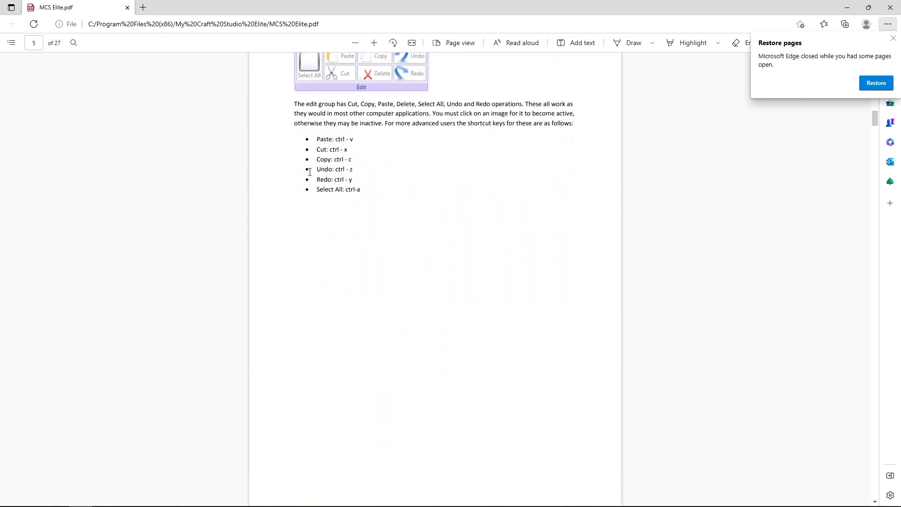
scroll(360, 214, "down", 5)
scroll(360, 216, "down", 9)
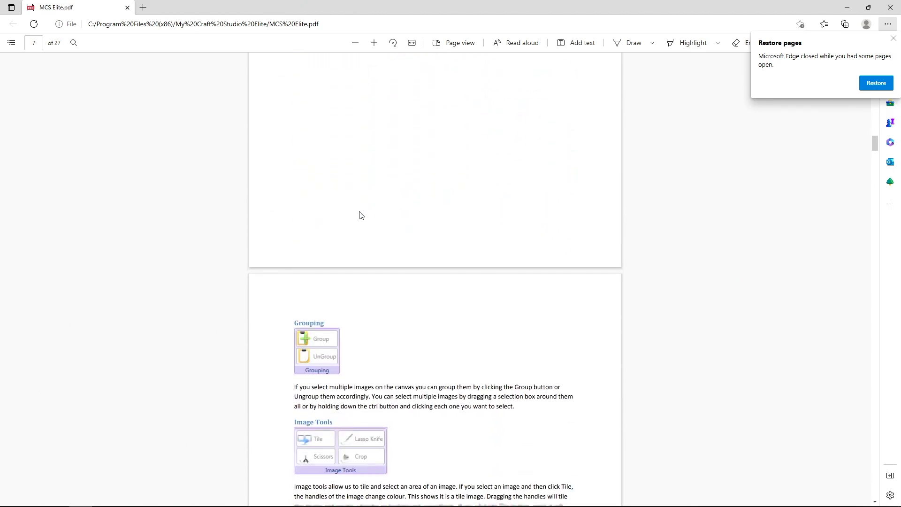
scroll(361, 215, "down", 6)
scroll(360, 214, "down", 5)
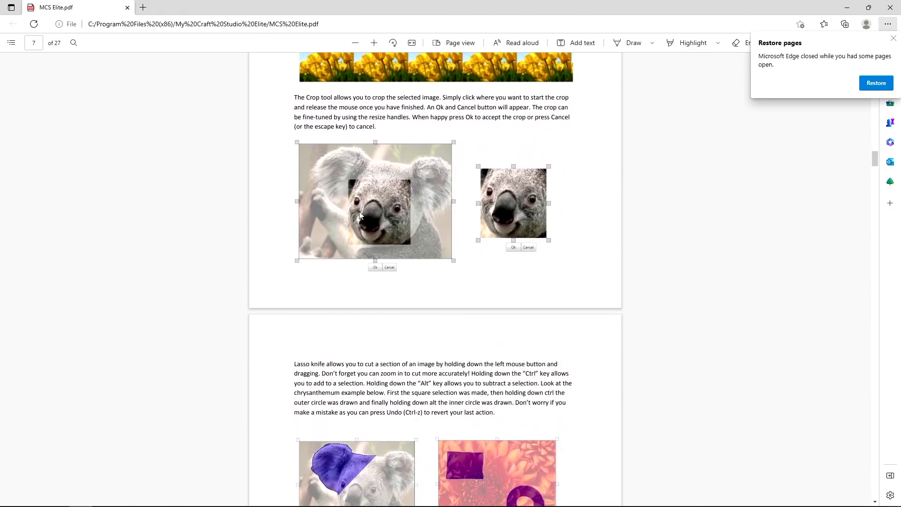
scroll(368, 160, "down", 7)
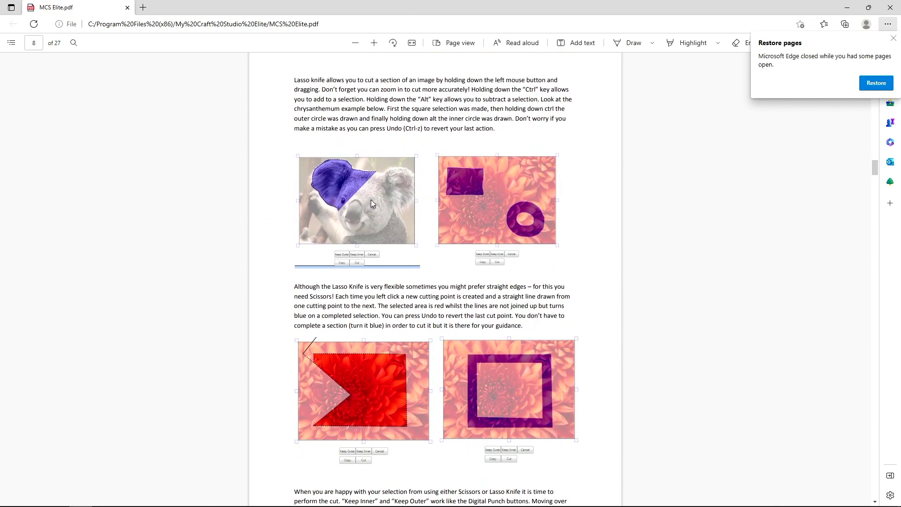
scroll(372, 203, "down", 12)
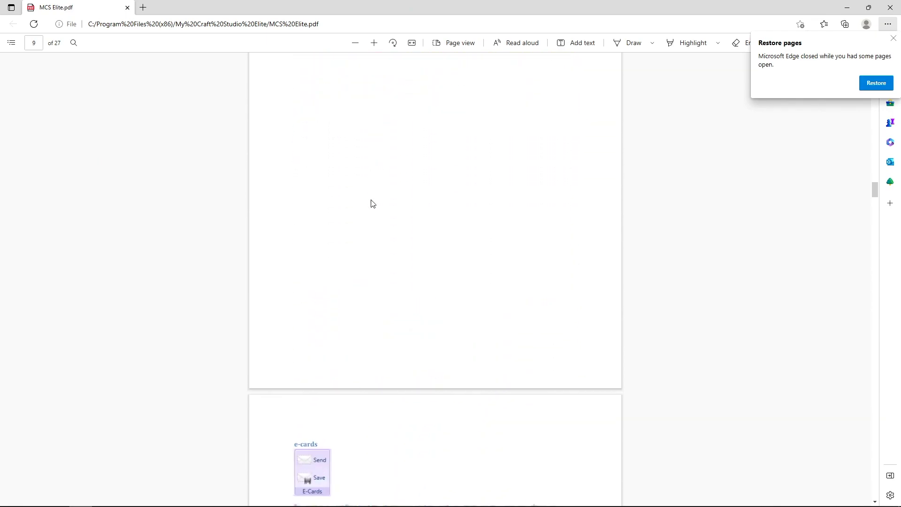
scroll(372, 203, "down", 20)
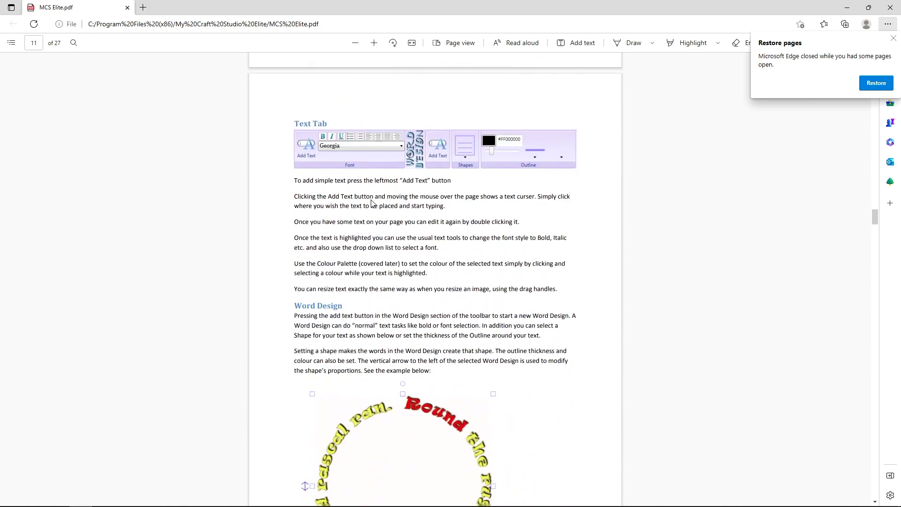
scroll(372, 203, "down", 8)
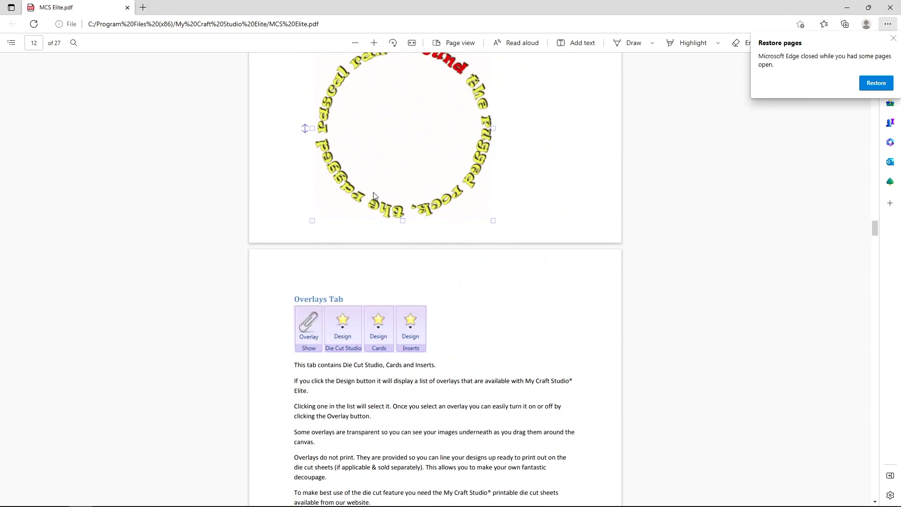
scroll(377, 191, "down", 8)
scroll(379, 190, "down", 12)
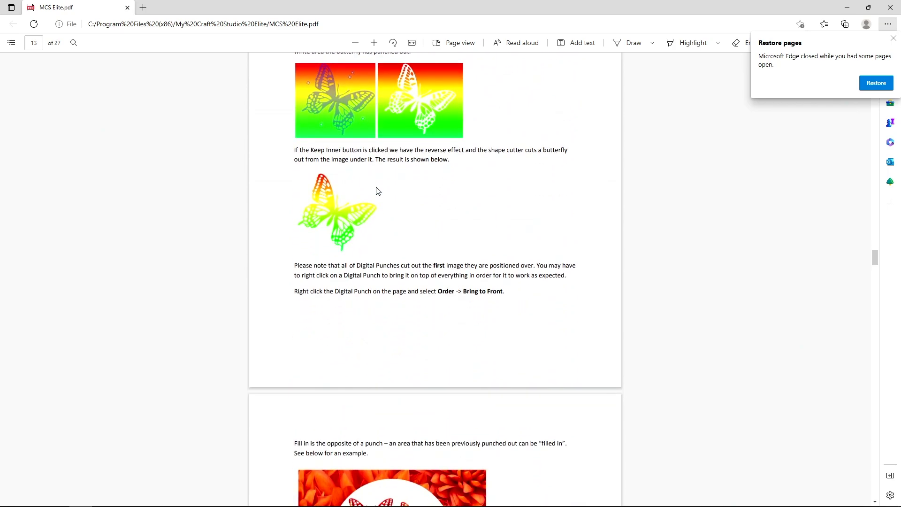
scroll(378, 190, "down", 5)
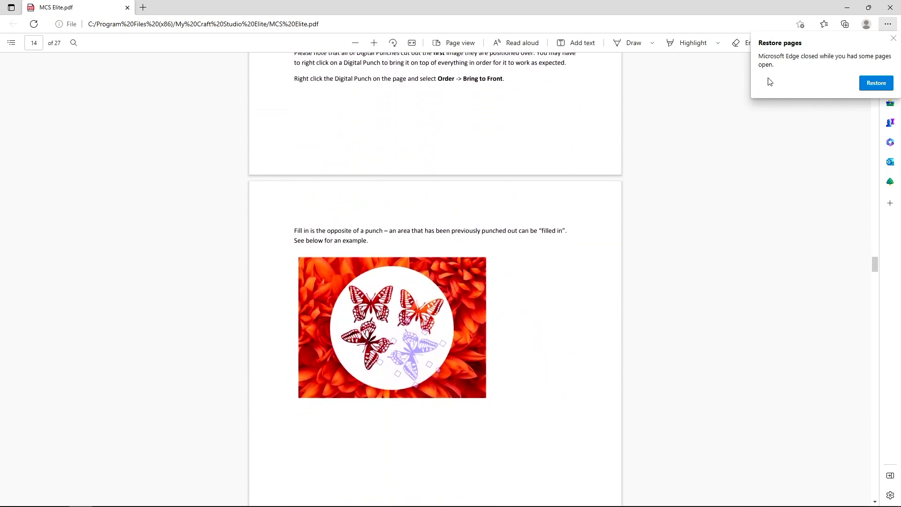
left_click(891, 9)
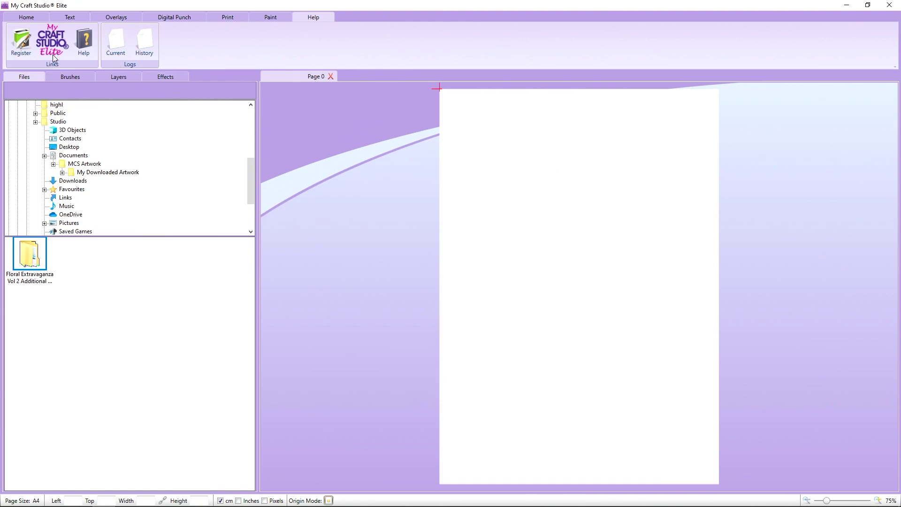
left_click(29, 18)
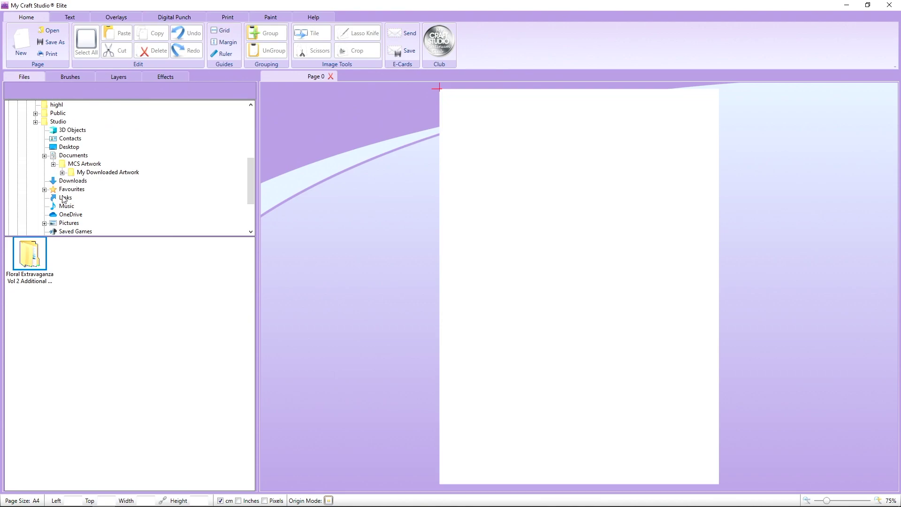
Expand MCS Artwork and My Downloaded Artwork down to the subfolders of Floral Extravaganza Vol 2 Additional Design Set.
left_click(98, 165)
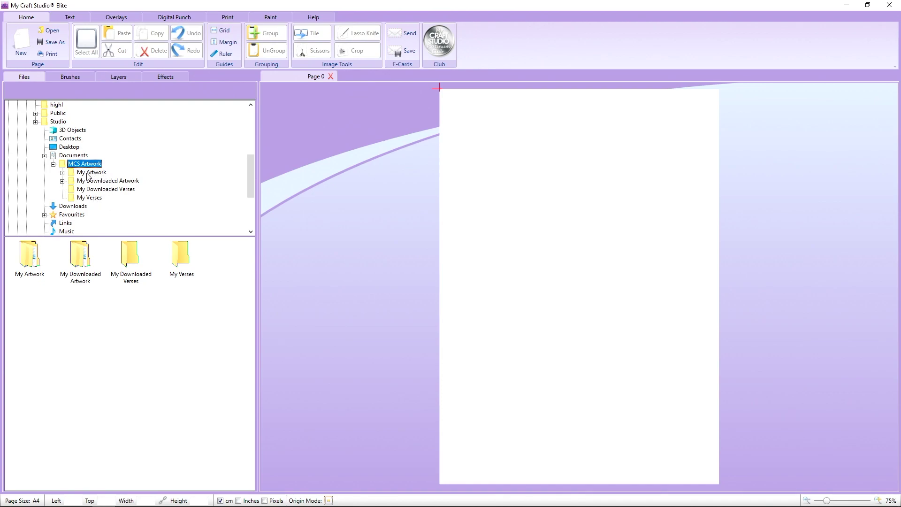
left_click(62, 173)
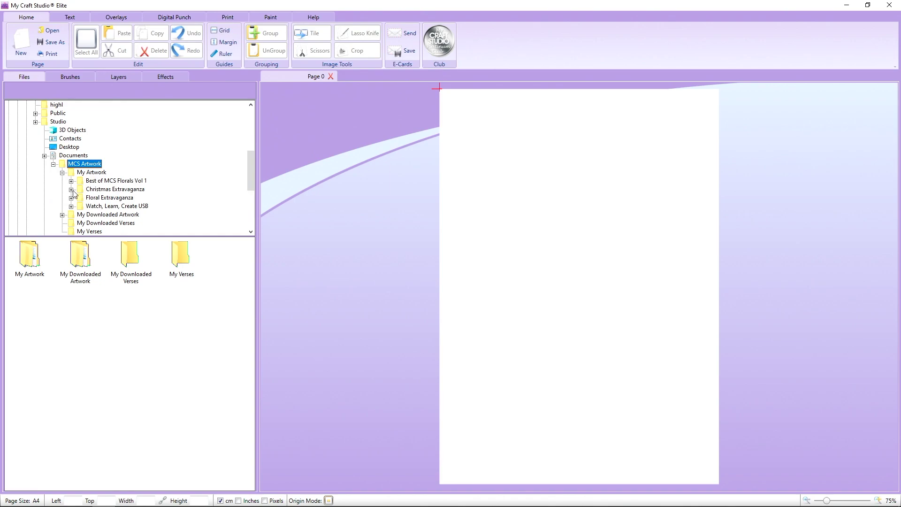
left_click(62, 174)
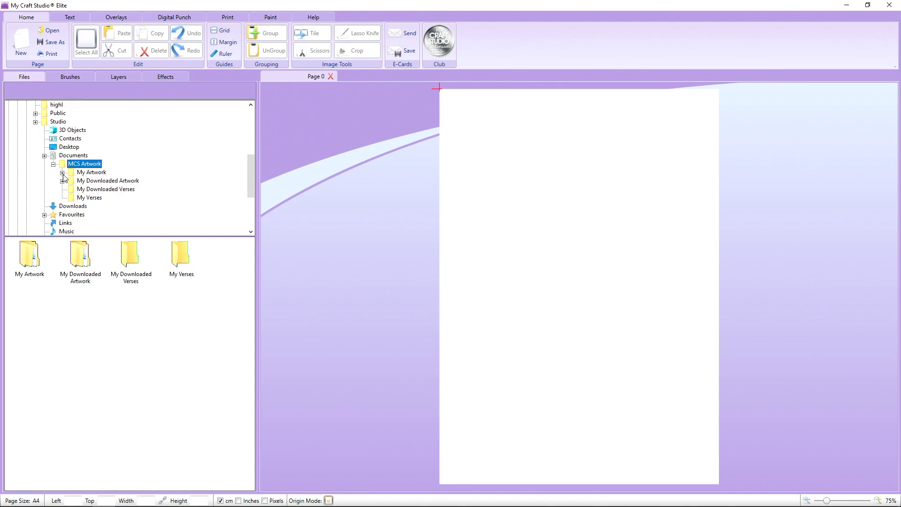
left_click(63, 181)
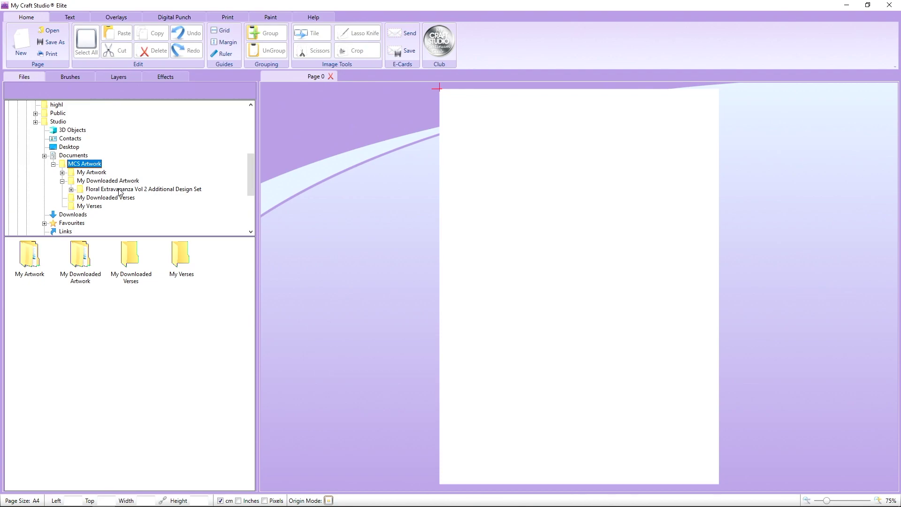
left_click(71, 189)
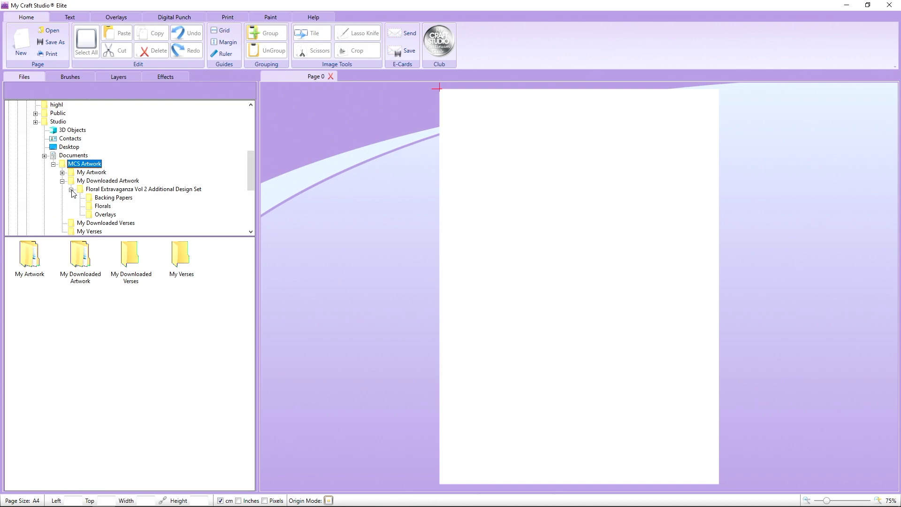
Browse the set's Backing Papers, Florals and Overlays folders, and place Backing Paper 001 on the page.
left_click(108, 198)
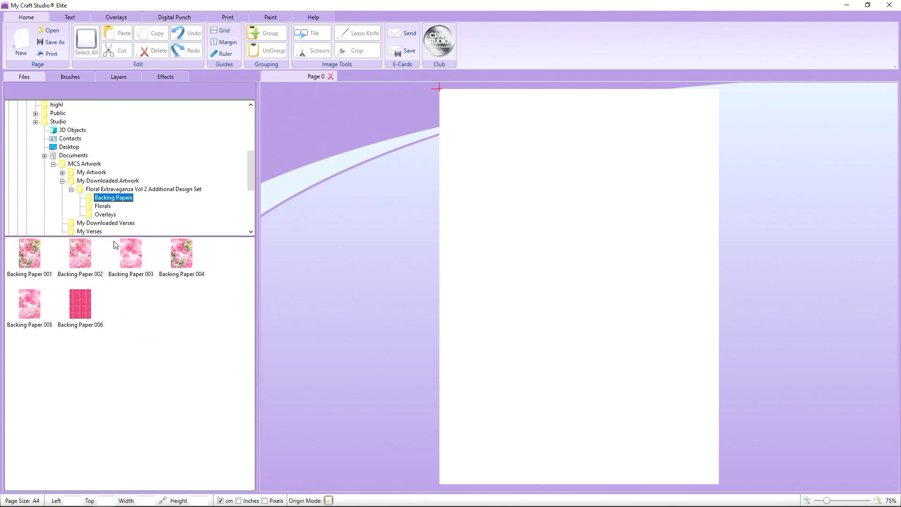
left_click(107, 207)
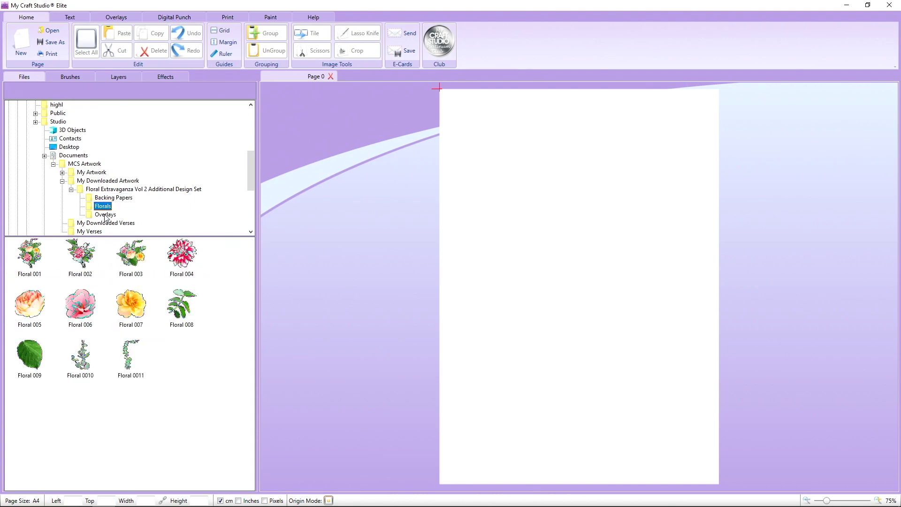
left_click(106, 216)
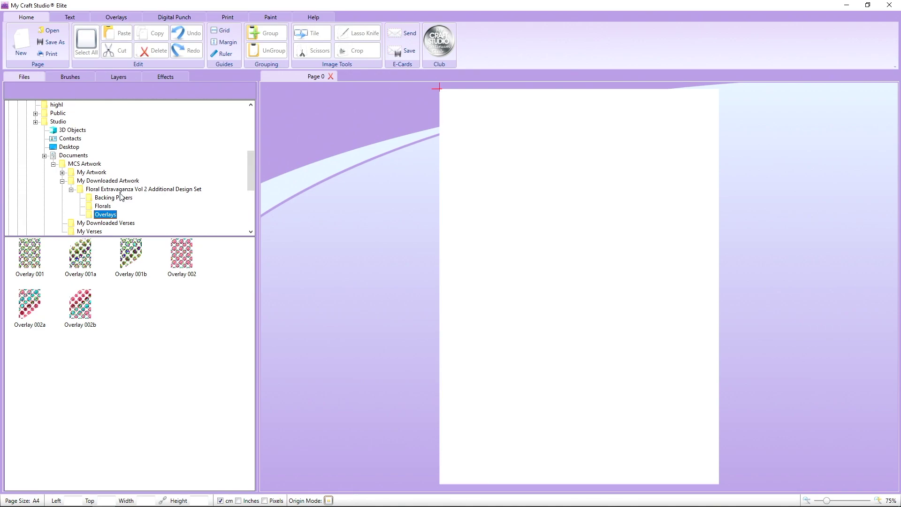
left_click(121, 199)
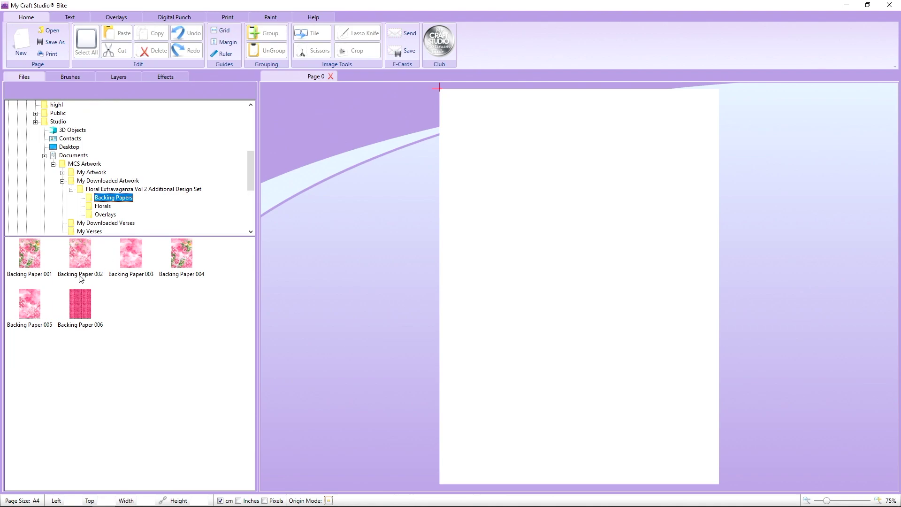
left_click_drag(36, 260, 427, 119)
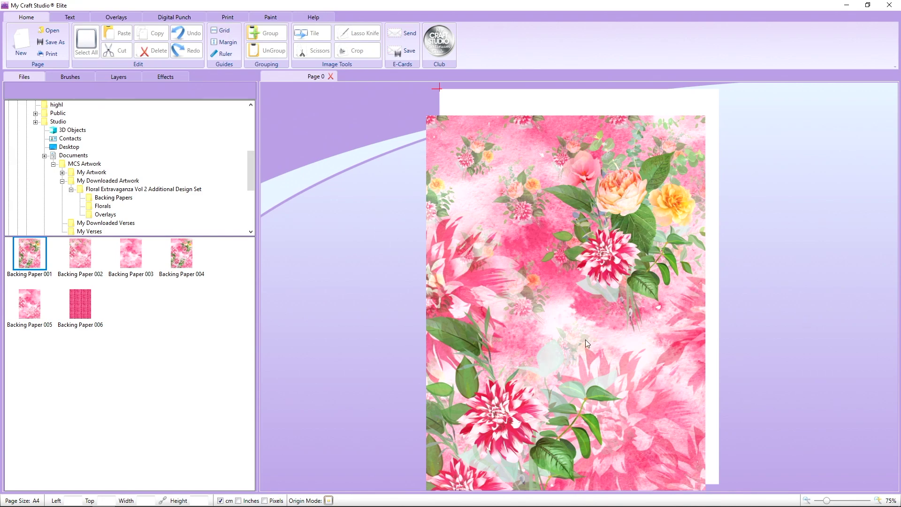
Line up Backing Paper 001 with the page and enlarge it proportionally to about 25.81 by 36.51 cm.
left_click_drag(599, 333, 617, 306)
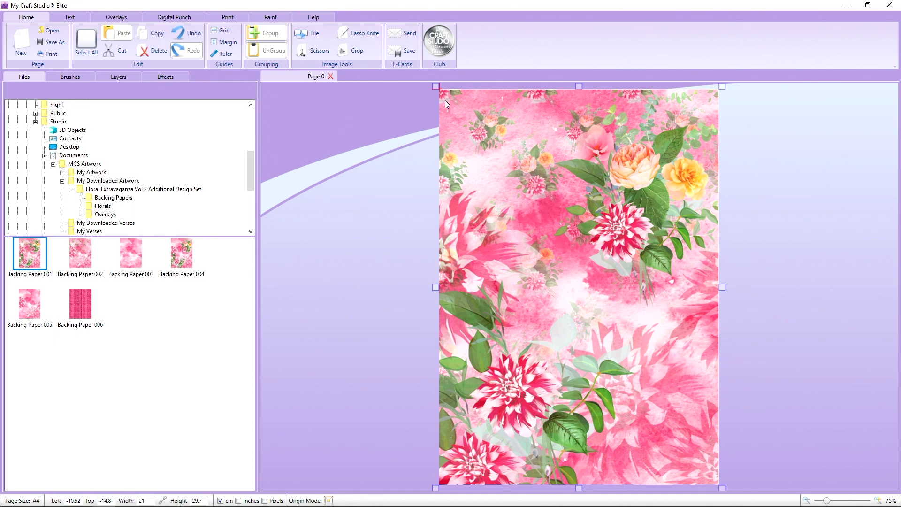
mouse_move(469, 105)
left_mouse_down()
mouse_move(466, 128)
mouse_move(470, 108)
left_mouse_up()
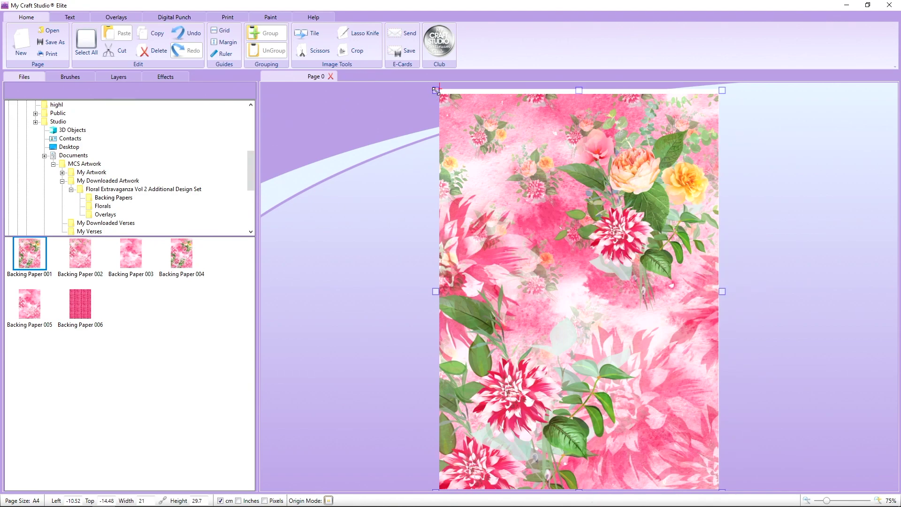
left_click_drag(436, 90, 368, 1)
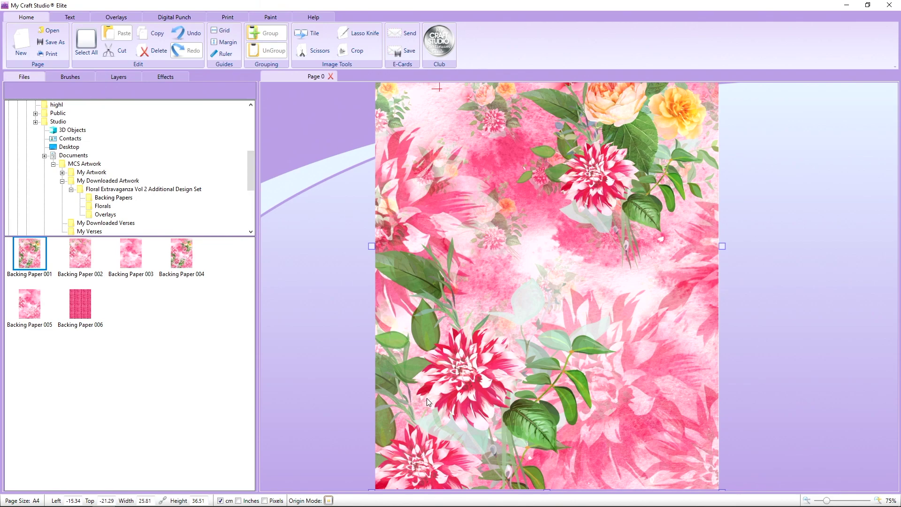
Enlarge Backing Paper 001 further to about 32.97 by 46.63 cm and move it back over the page.
left_click_drag(427, 398, 481, 276)
left_click_drag(422, 379, 401, 414)
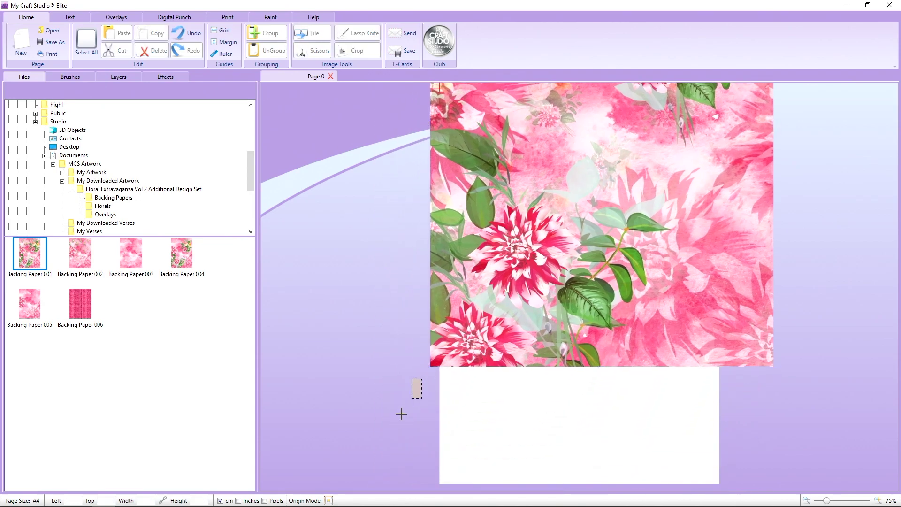
left_click(441, 357)
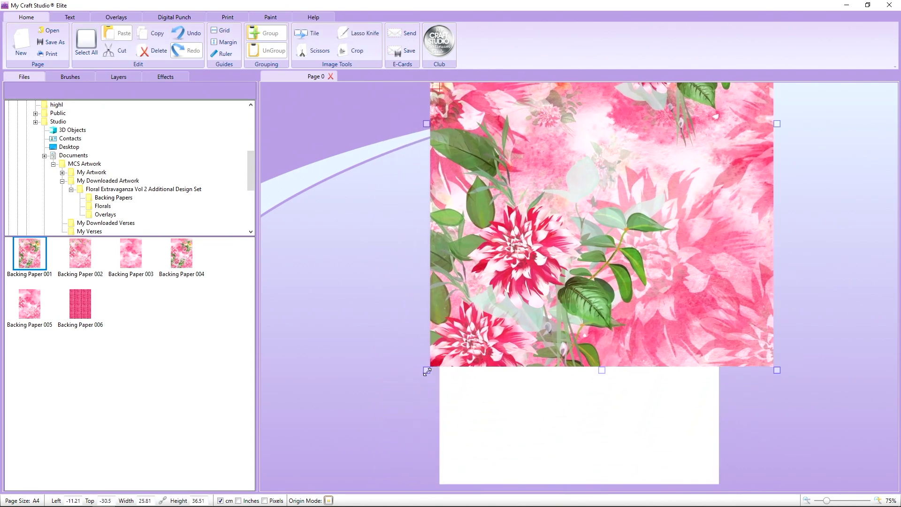
left_click_drag(427, 372, 323, 502)
left_click_drag(540, 254, 529, 346)
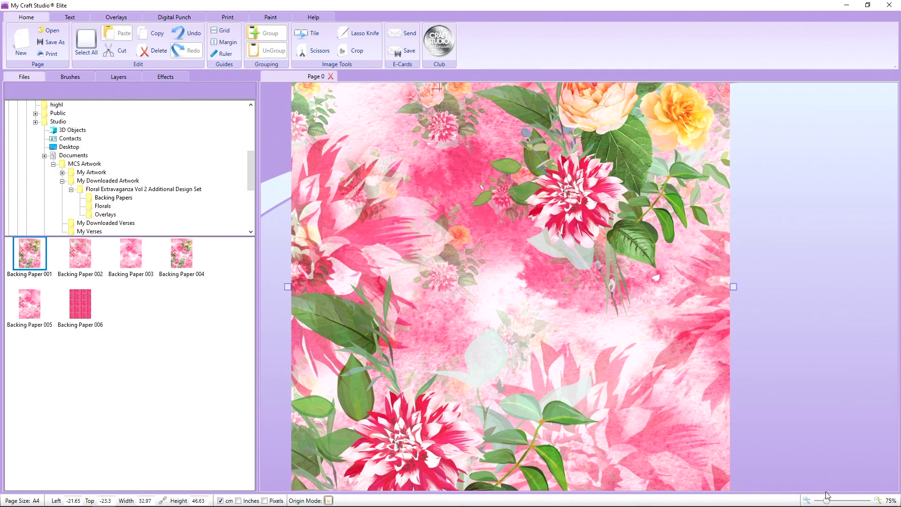
Move the enlarged Backing Paper 001 off the page to its left side so the blank page is uncovered.
left_click_drag(825, 501, 822, 501)
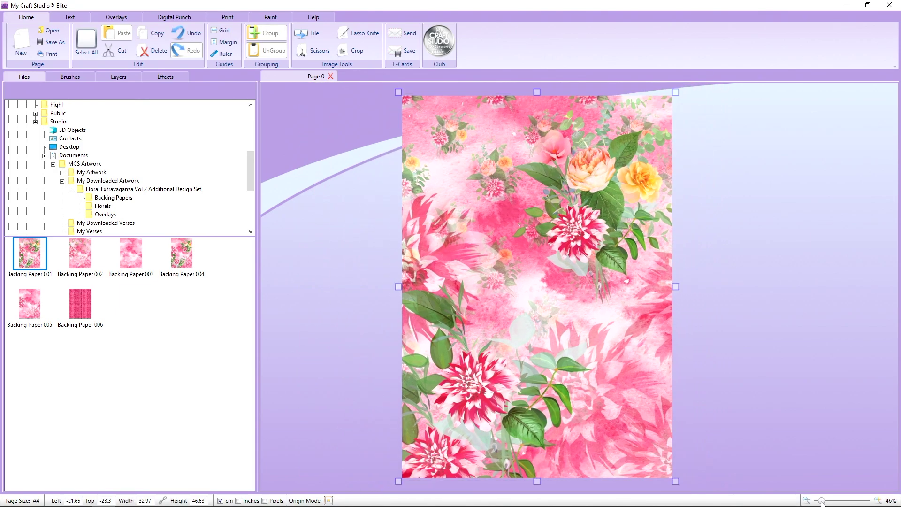
left_click_drag(625, 291, 460, 294)
left_click_drag(430, 295, 418, 294)
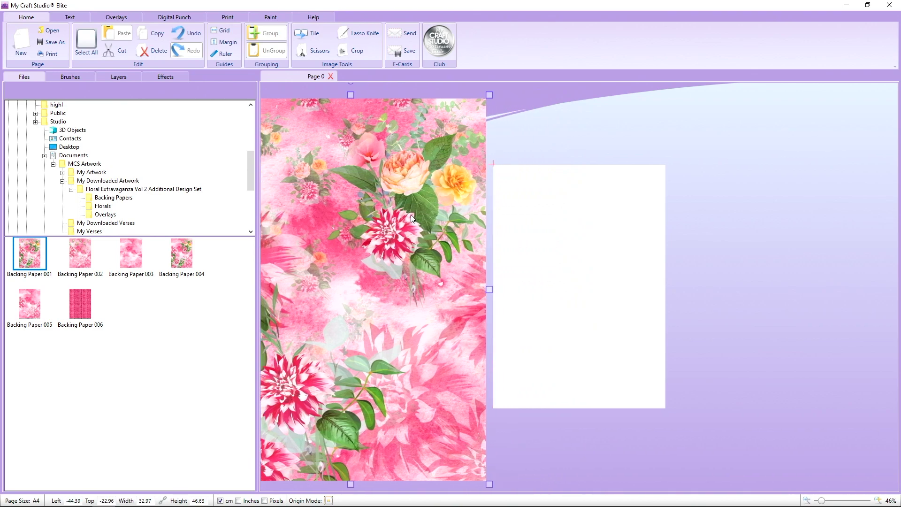
left_click_drag(406, 255, 412, 249)
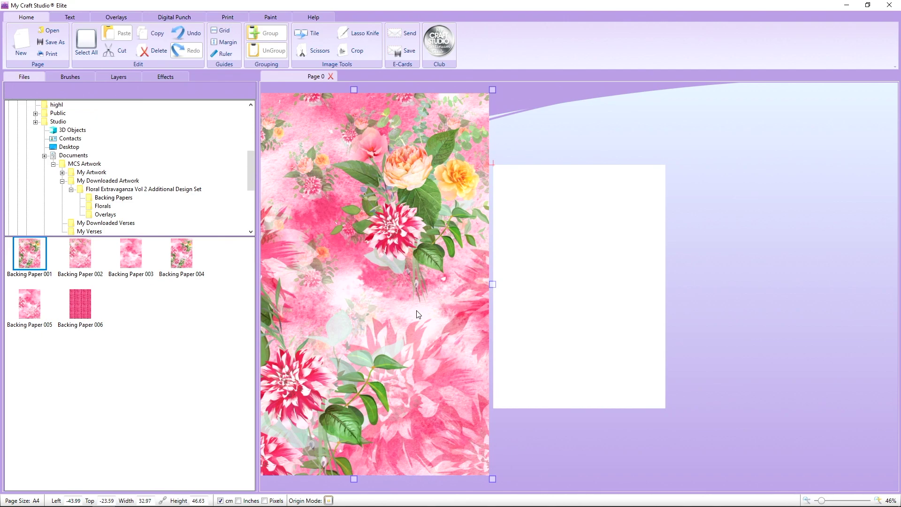
mouse_move(428, 306)
left_mouse_down()
mouse_move(485, 301)
mouse_move(434, 313)
left_mouse_up()
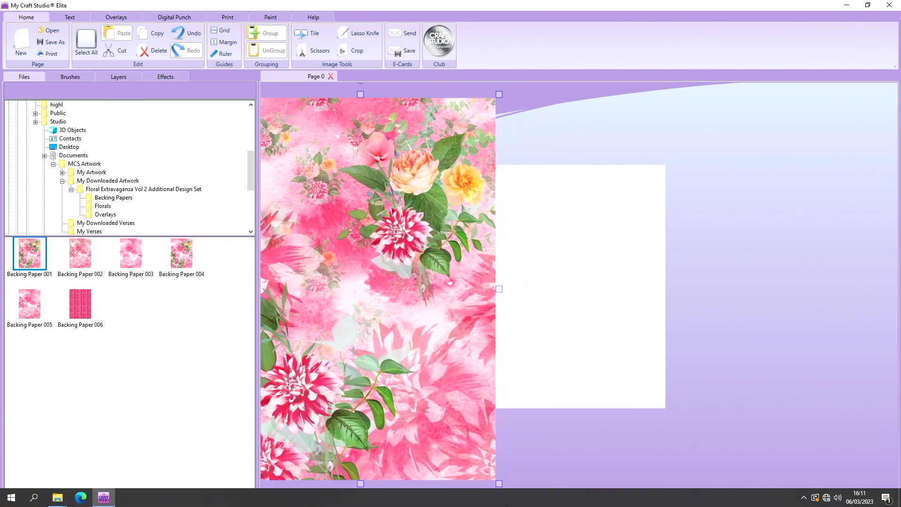
Turn off automatic hiding of the taskbar in desktop mode in the Windows taskbar settings and close them.
right_click(514, 503)
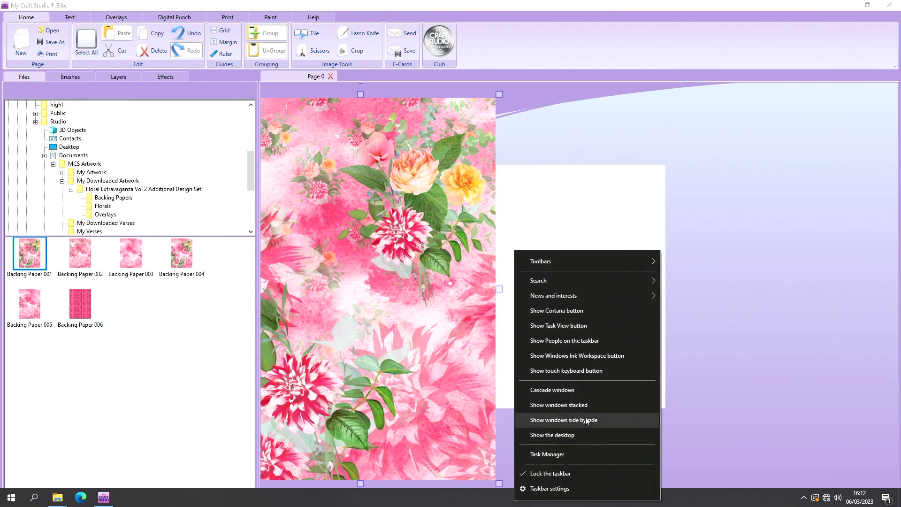
left_click(575, 491)
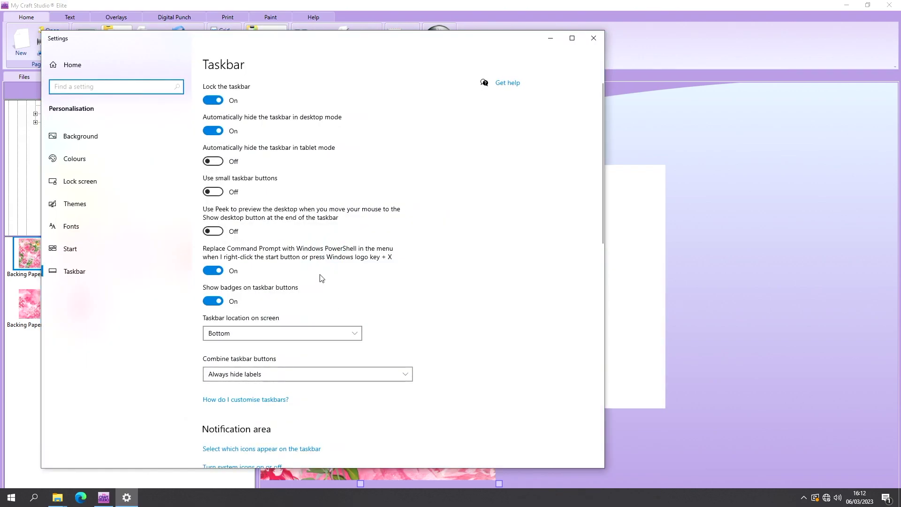
left_click(208, 162)
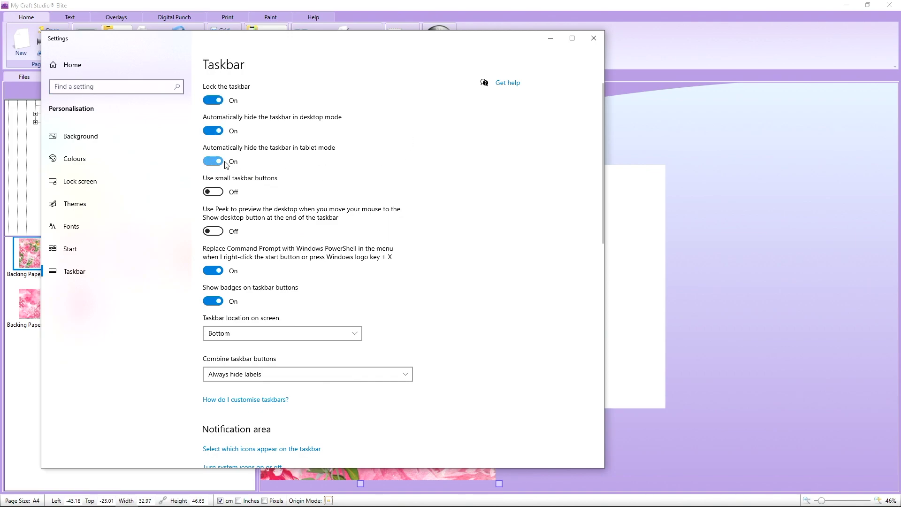
left_click(223, 163)
left_click(218, 131)
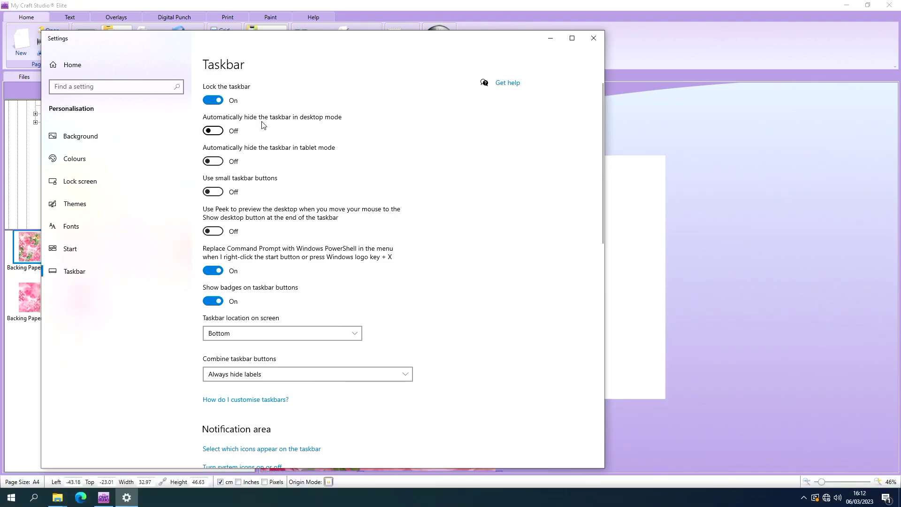
left_click(593, 38)
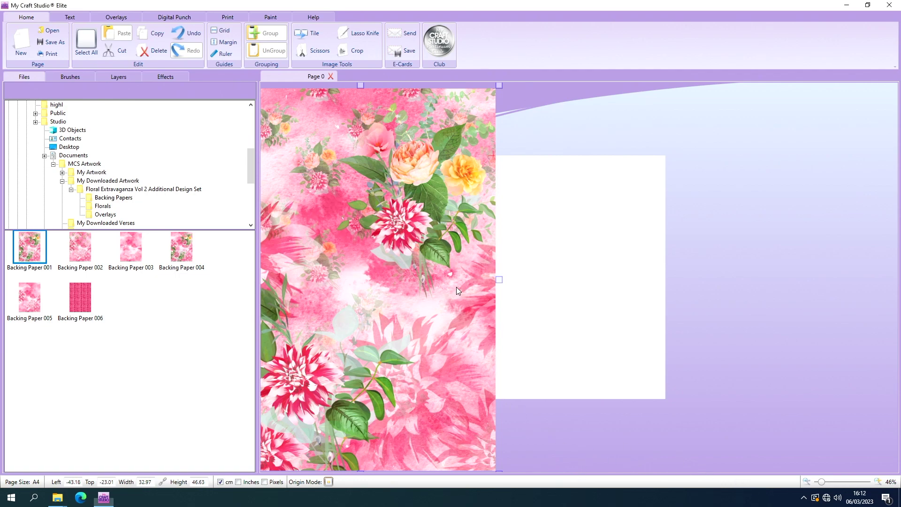
Shrink Backing Paper 001 proportionally to about 20.5 by 29 cm, overlapping the page's left edge.
left_click_drag(456, 286, 446, 291)
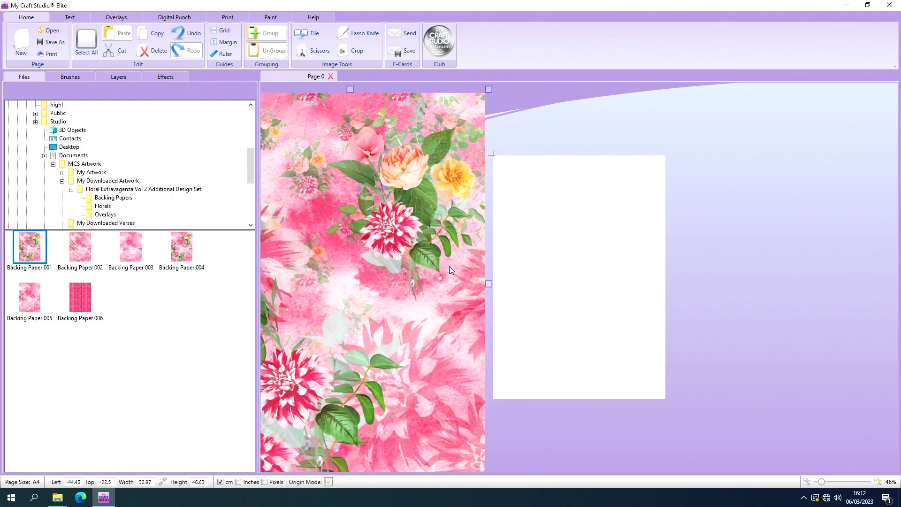
left_click_drag(448, 266, 448, 258)
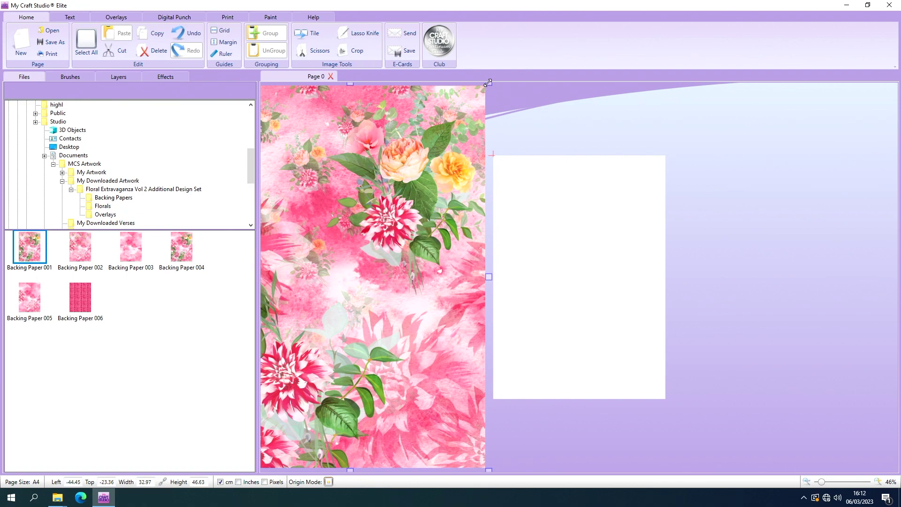
left_click_drag(488, 83, 465, 116)
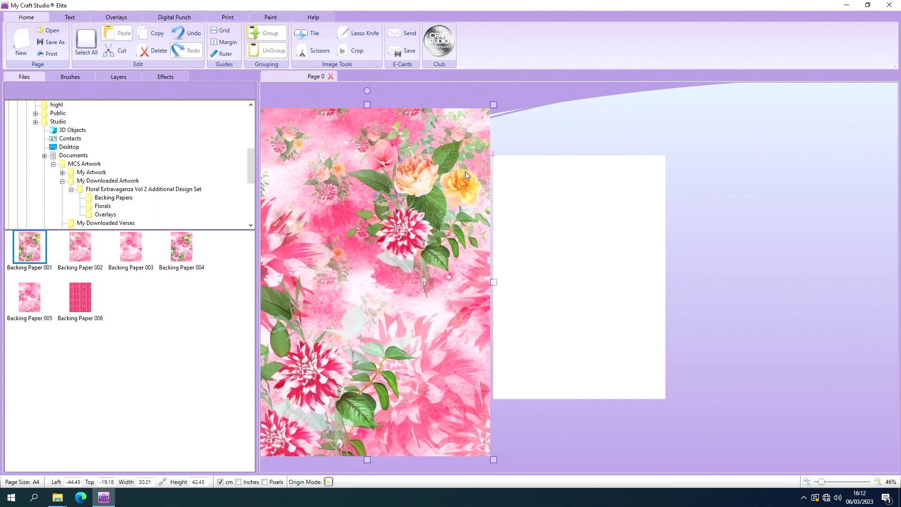
left_click_drag(467, 175, 488, 169)
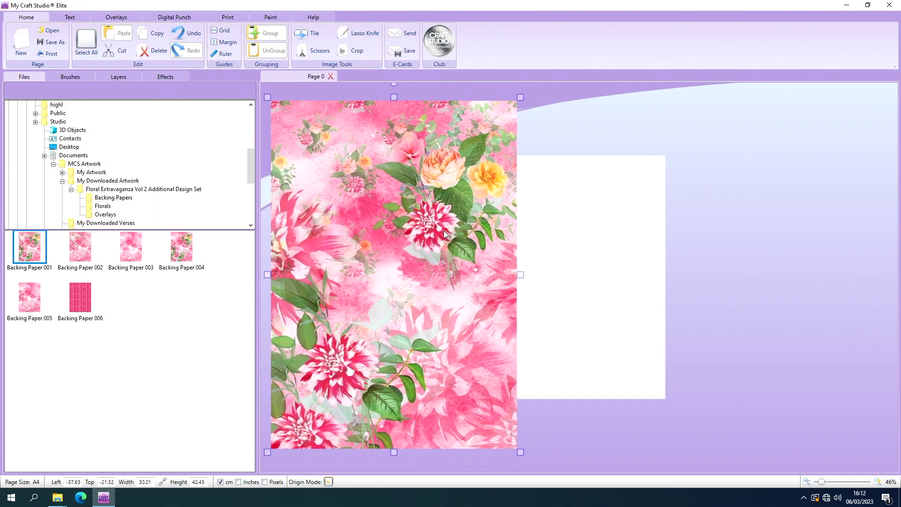
left_click_drag(440, 221, 533, 190)
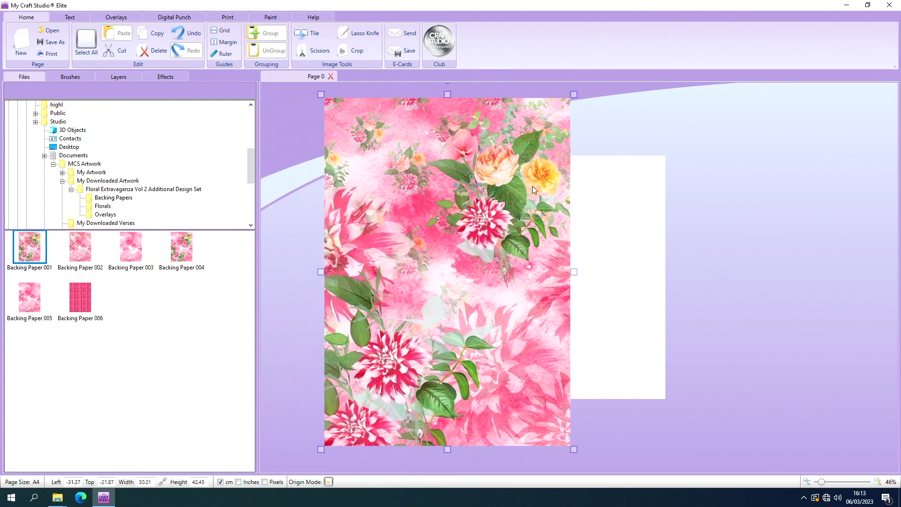
left_click_drag(572, 90, 528, 159)
left_click_drag(321, 449, 354, 404)
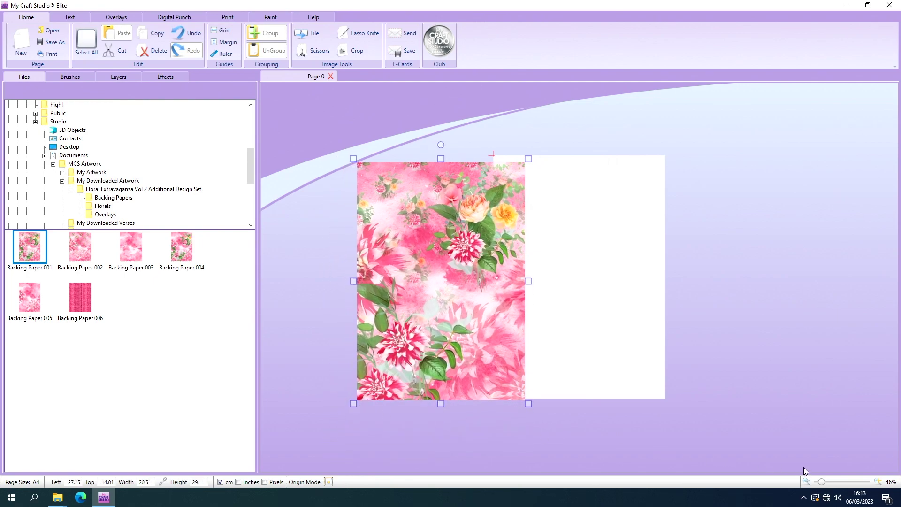
Resize Backing Paper 001 to about 21.14 by 29.95 cm and position it over the page.
left_click_drag(824, 483, 827, 483)
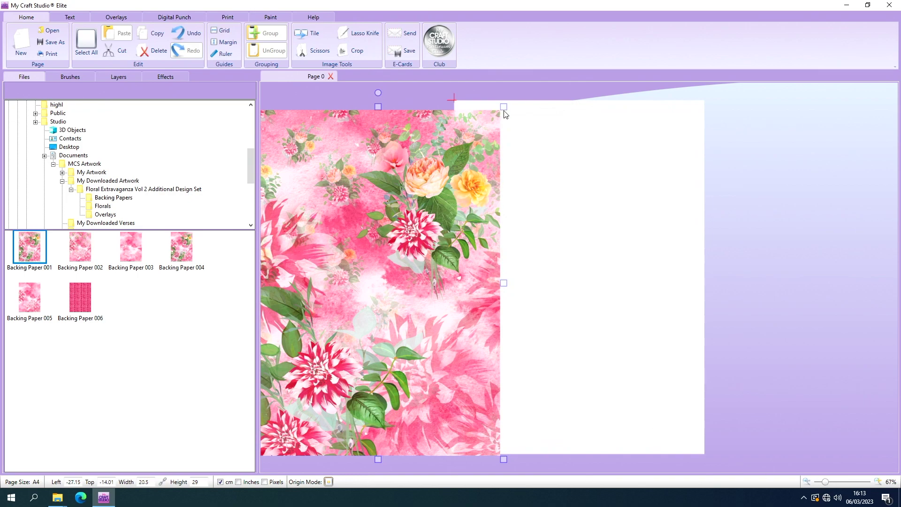
left_click_drag(504, 106, 512, 96)
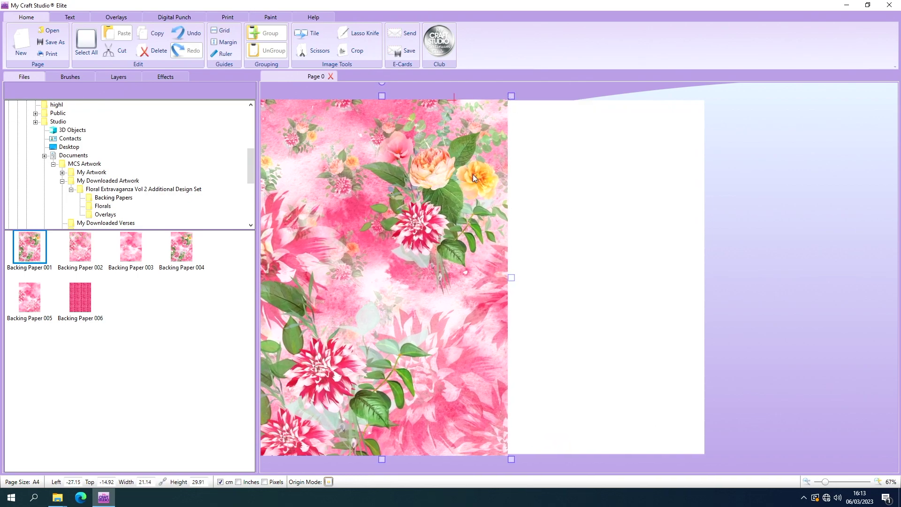
left_click_drag(396, 280, 586, 280)
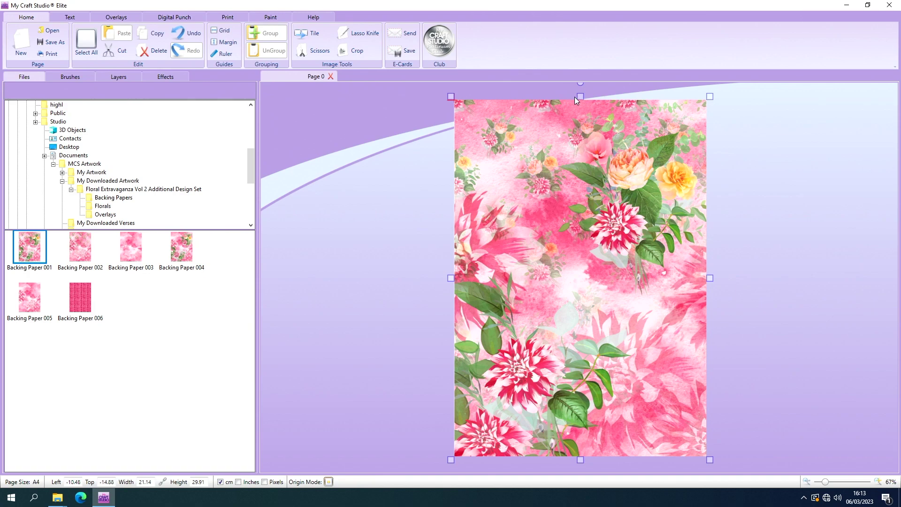
mouse_move(580, 97)
left_mouse_down()
mouse_move(580, 246)
mouse_move(585, 89)
mouse_move(589, 96)
left_mouse_up()
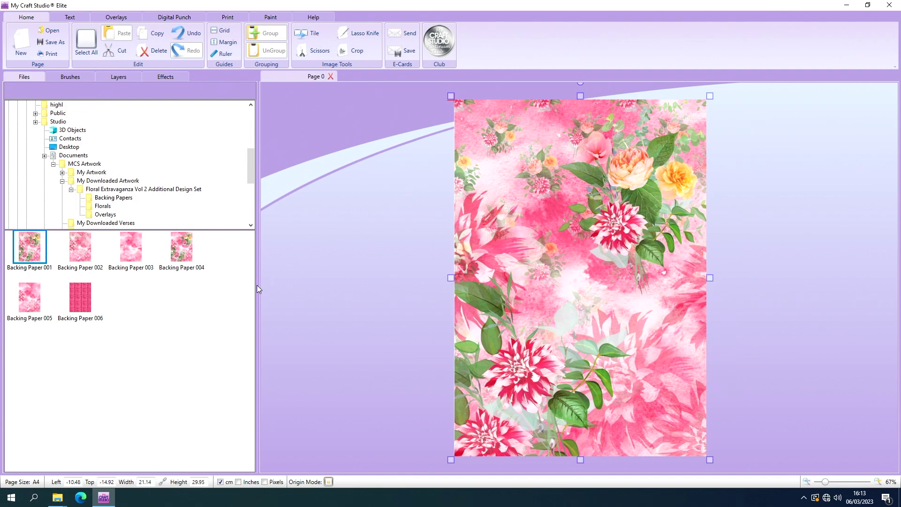
Place Backing Paper 002 over the page's left part and Backing Paper 003 over its right edge.
left_click_drag(80, 248, 346, 149)
left_click_drag(441, 261, 351, 214)
left_click_drag(127, 248, 700, 209)
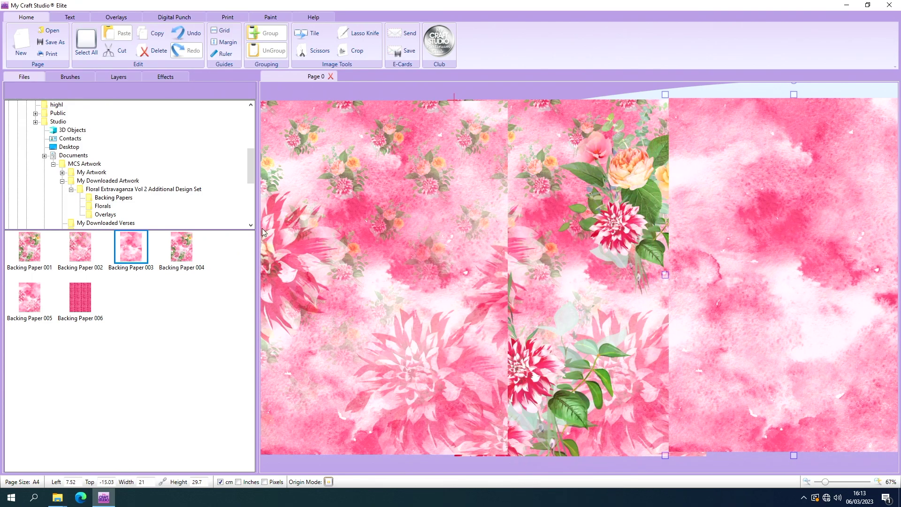
Add Backing Papers 004, 005 and 006 to the page, overlapping the papers already placed.
left_click_drag(182, 249, 378, 316)
left_click_drag(34, 307, 494, 289)
left_click_drag(551, 345, 656, 280)
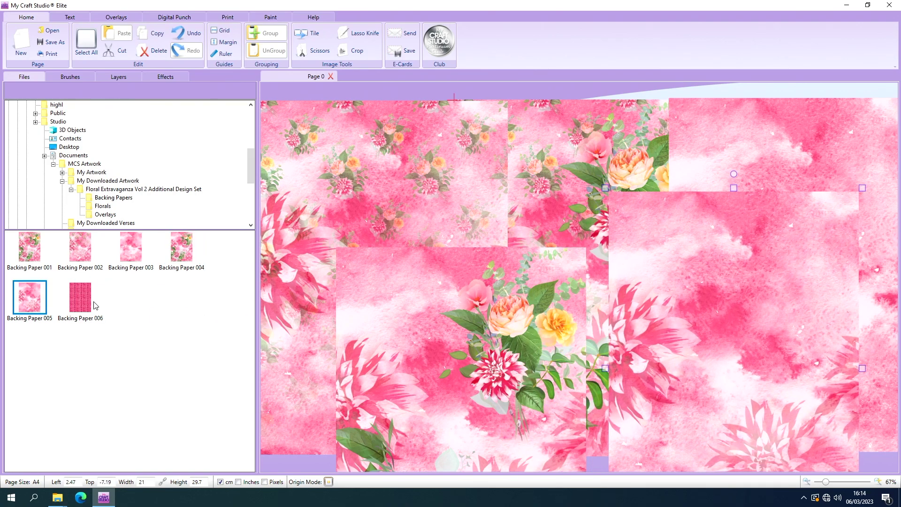
left_click_drag(96, 305, 350, 270)
left_click_drag(413, 374, 570, 311)
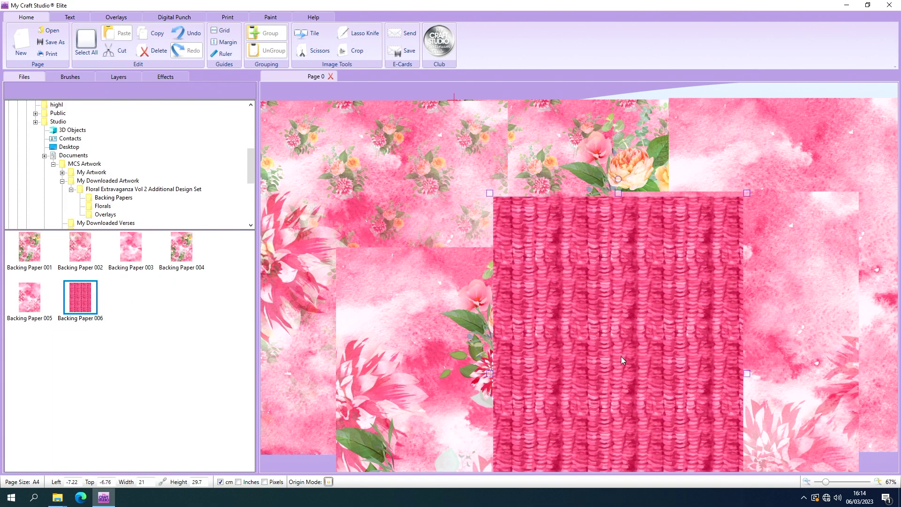
Delete the knitted-texture Backing Paper 006 and the bouquet Backing Paper 004 from the page.
left_click_drag(622, 350, 599, 371)
key("Delete")
left_click_drag(520, 416, 493, 387)
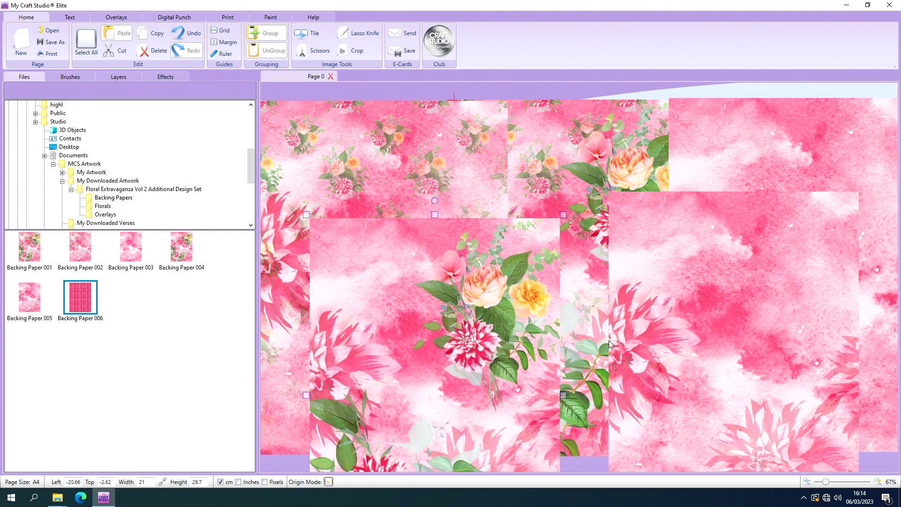
left_click_drag(490, 312, 479, 319)
key("Delete")
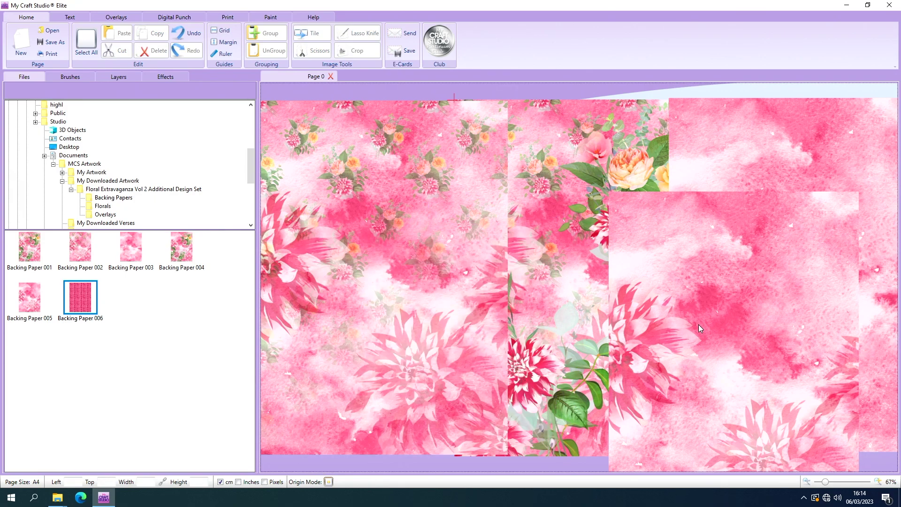
Remove Backing Papers 002 and 005 from the page.
left_click_drag(462, 242, 424, 260)
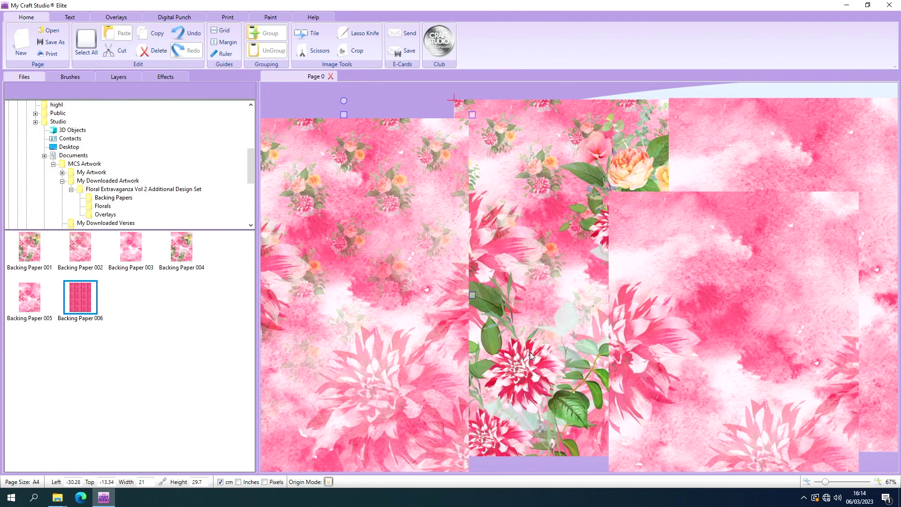
left_click(531, 366)
left_click(386, 342)
key("Delete")
left_click_drag(671, 331, 315, 246)
key("Delete")
Shift Backing Paper 001 partly off the page's left edge and delete Backing Paper 003.
left_click(598, 271)
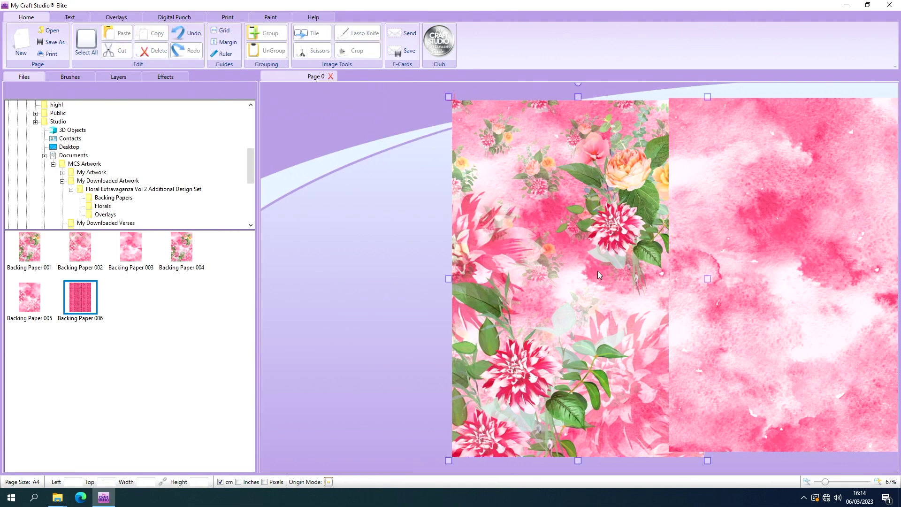
left_click_drag(598, 271, 505, 268)
left_click(727, 271)
left_click_drag(727, 271, 691, 268)
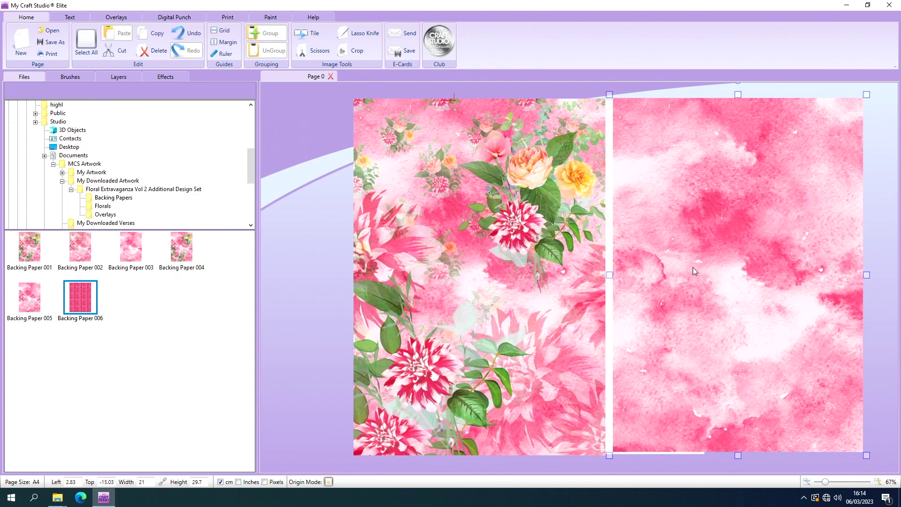
key("Delete")
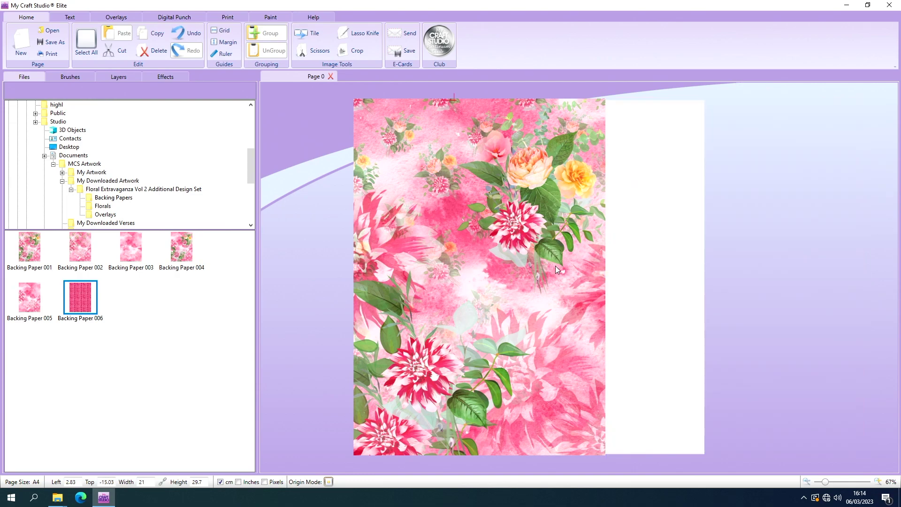
left_click_drag(542, 263, 550, 261)
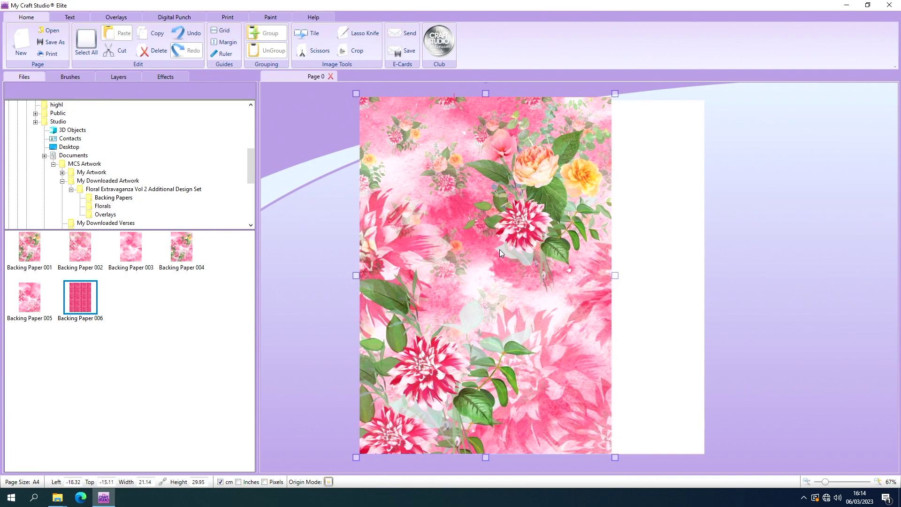
Move Backing Paper 001 so it covers the whole page and open its effects settings.
left_click_drag(497, 249, 591, 252)
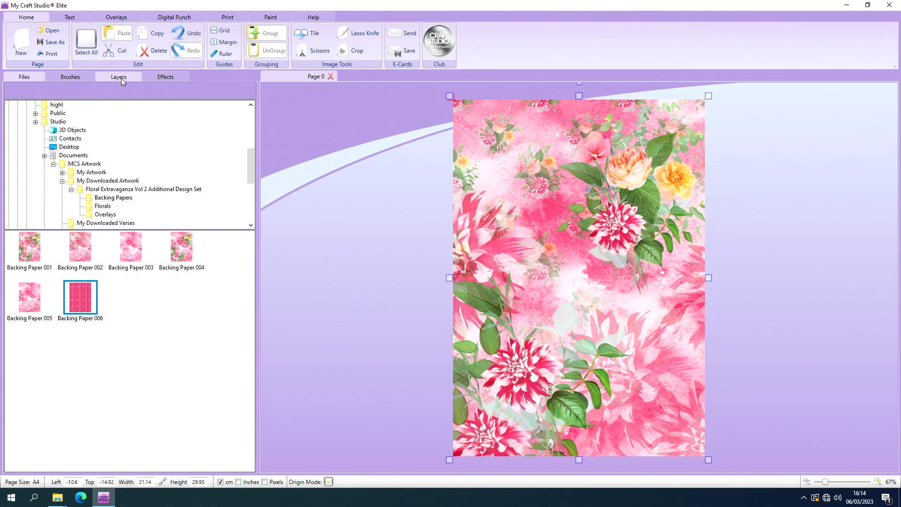
left_click(167, 77)
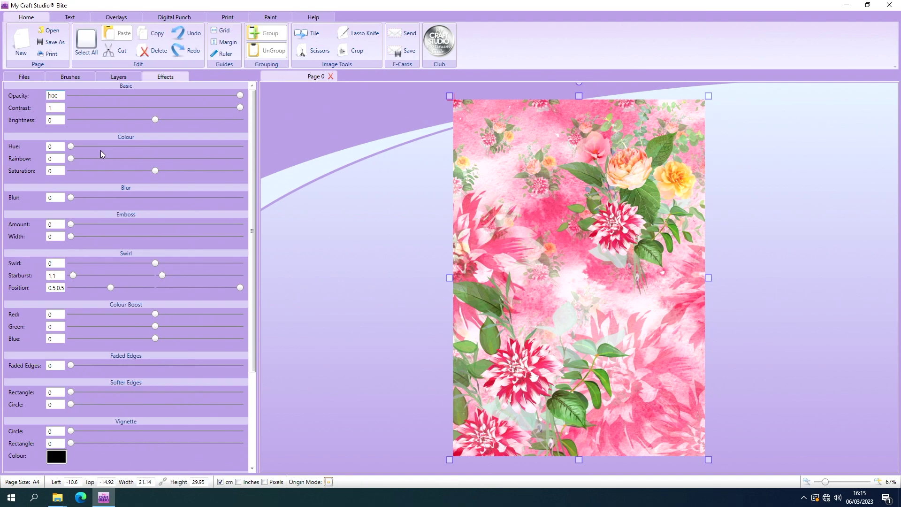
Try a hue of 350 on the backing paper and reset the hue to 0.
left_click(71, 145)
left_click_drag(71, 146, 237, 148)
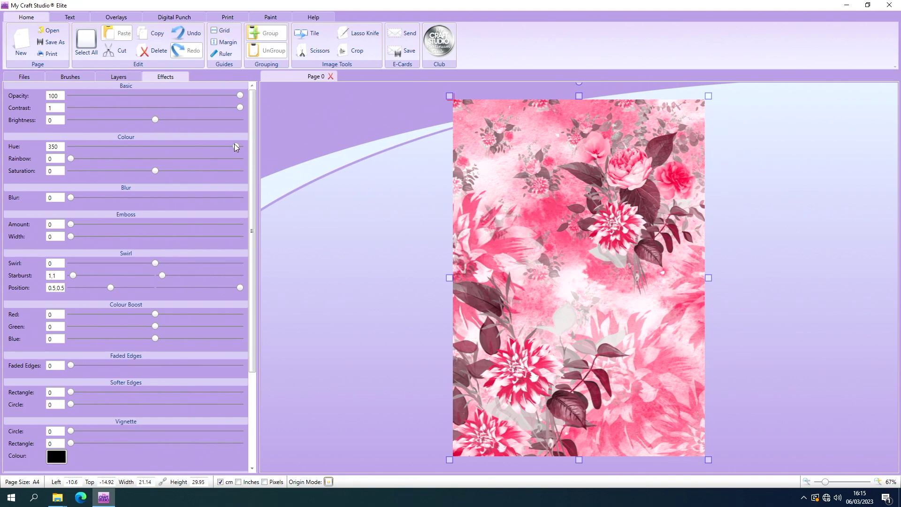
left_click_drag(234, 144, 63, 150)
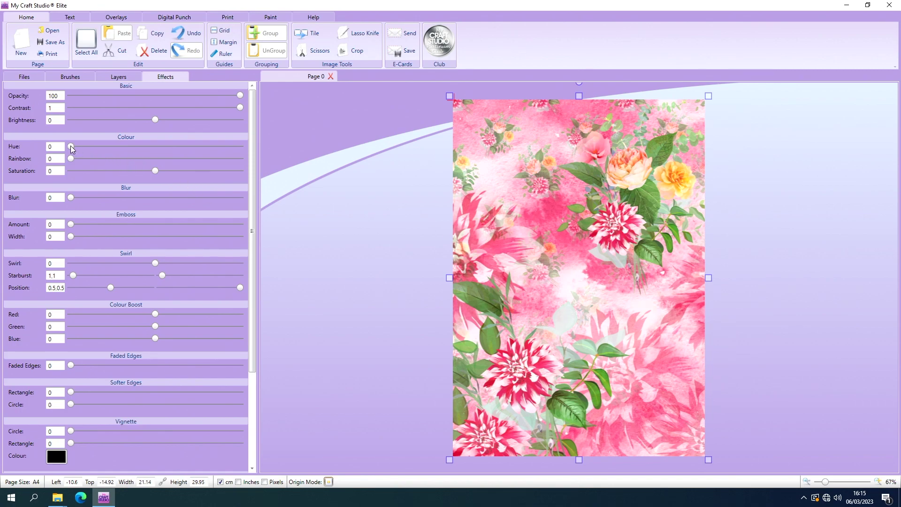
mouse_move(71, 147)
left_mouse_down()
mouse_move(110, 143)
mouse_move(65, 150)
left_mouse_up()
Set the backing paper's Rainbow to 319 and reduce its Saturation to -359.
left_click_drag(70, 158, 216, 156)
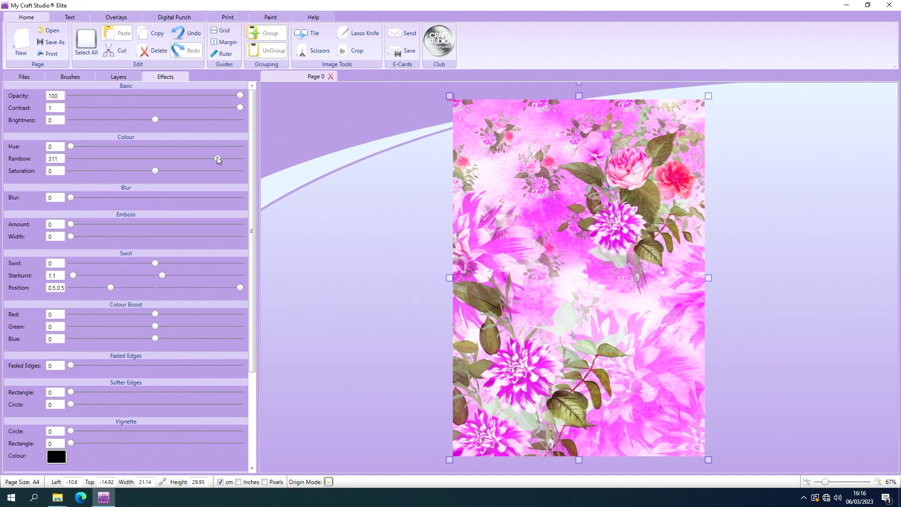
mouse_move(217, 158)
left_mouse_down()
mouse_move(248, 157)
mouse_move(222, 157)
left_mouse_up()
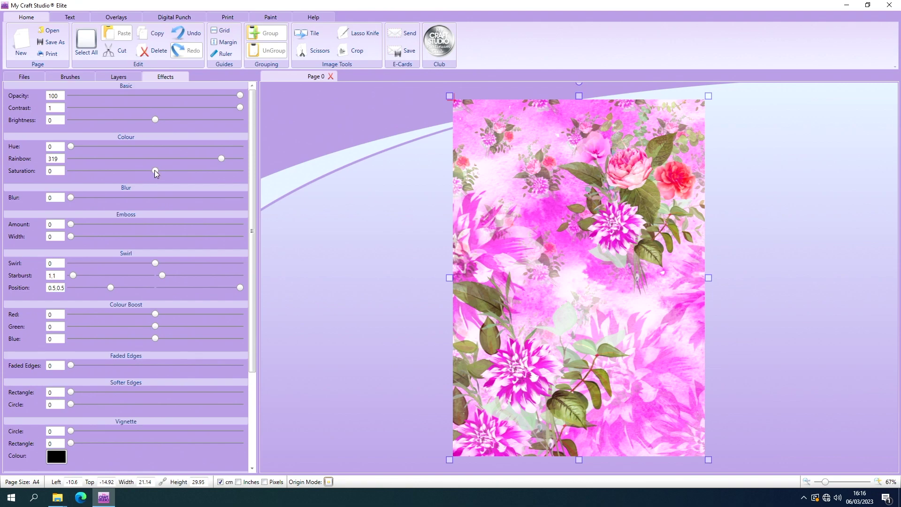
left_click_drag(155, 172, 130, 175)
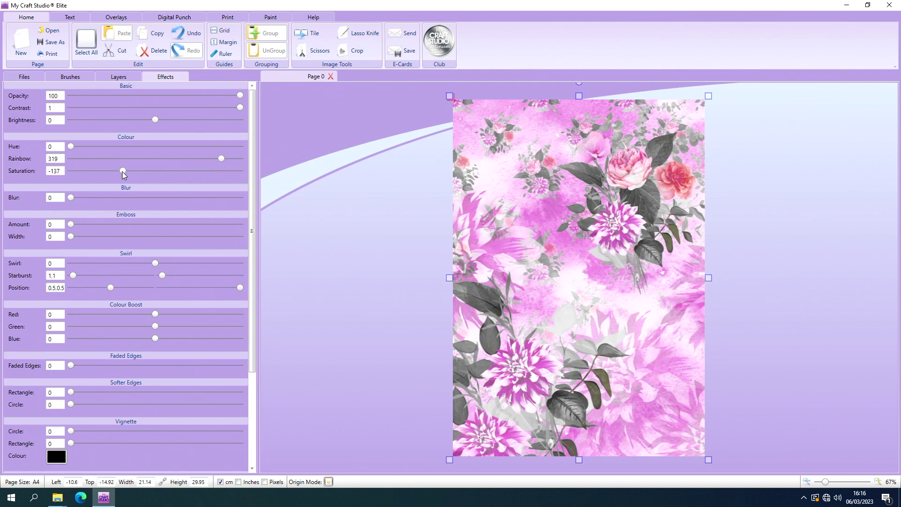
left_click_drag(122, 171, 68, 173)
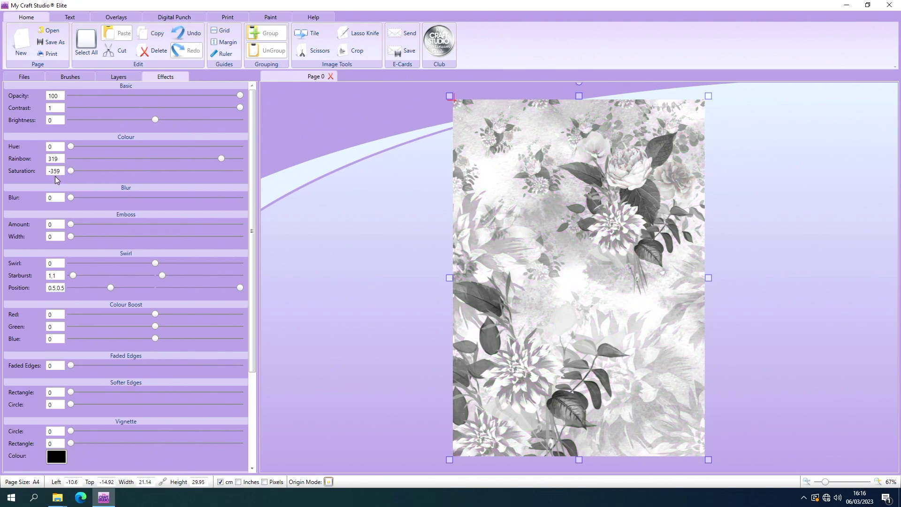
Raise the paper's Saturation to -231 and -68, and reset it to exactly 0.
left_click_drag(70, 172, 93, 173)
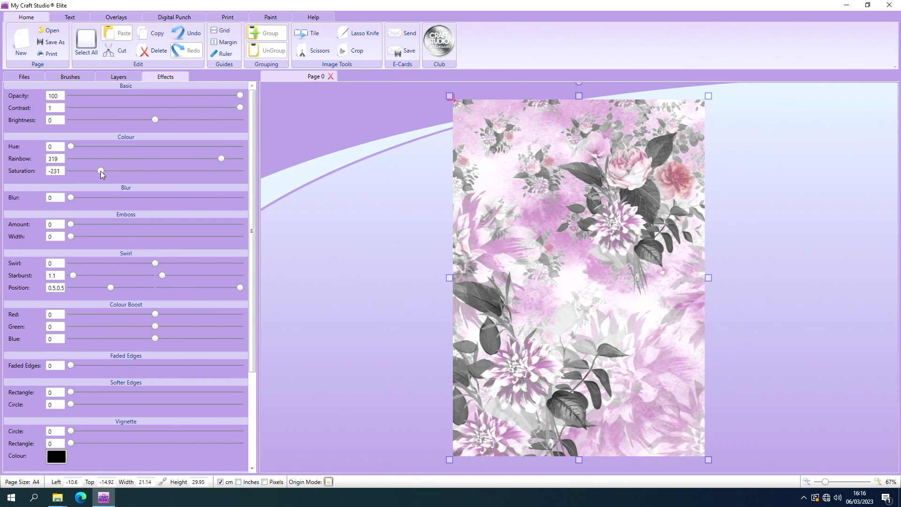
left_click_drag(104, 170, 140, 174)
left_click_drag(65, 171, 52, 172)
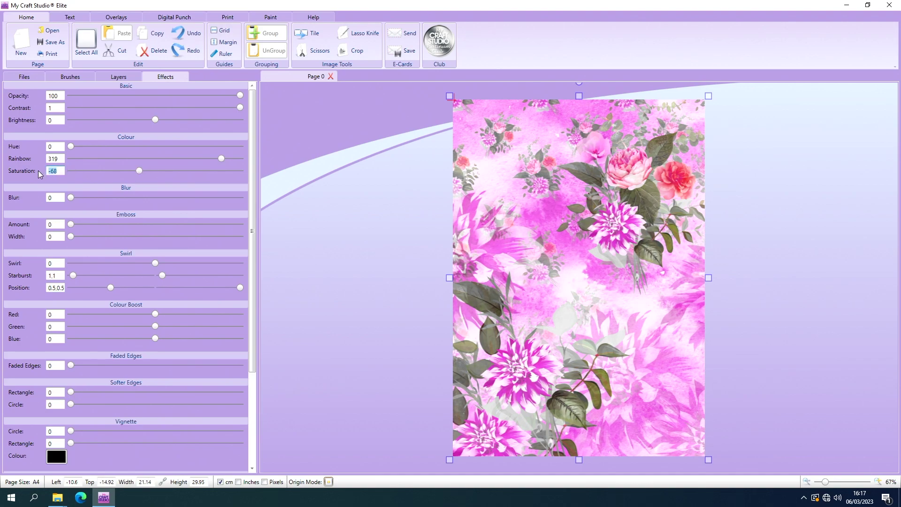
type("0")
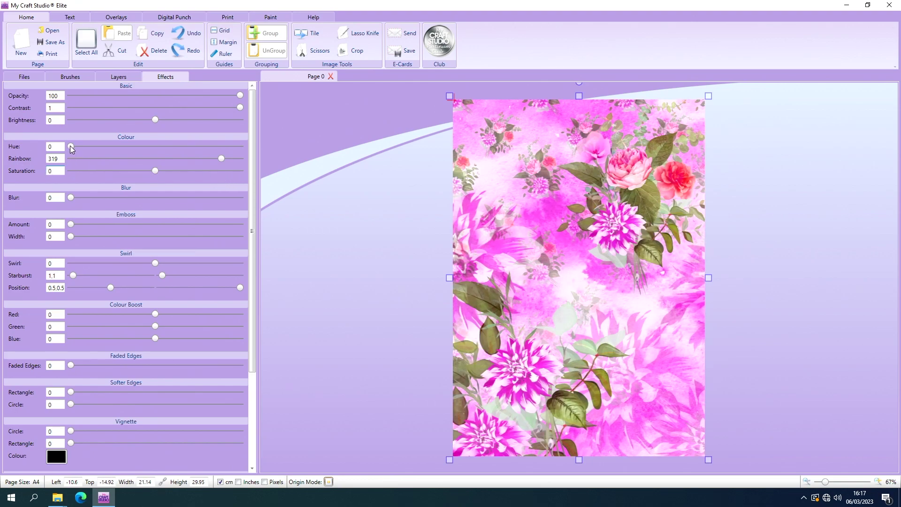
Set the paper's Rainbow to 307 and Saturation to -121, and shrink it to 13.88 × 19.66 cm from its upper-left corner.
mouse_move(221, 158)
left_mouse_down()
mouse_move(68, 164)
mouse_move(111, 155)
mouse_move(215, 159)
left_mouse_up()
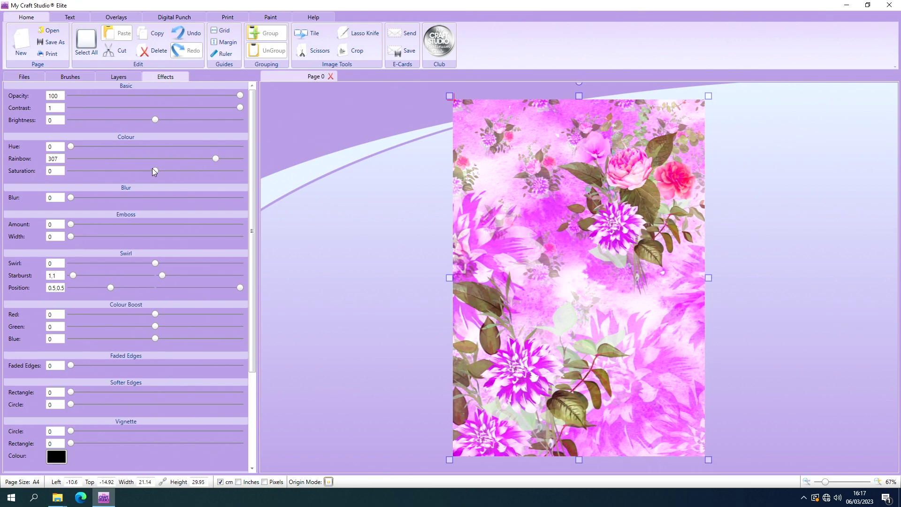
left_click_drag(155, 172, 124, 177)
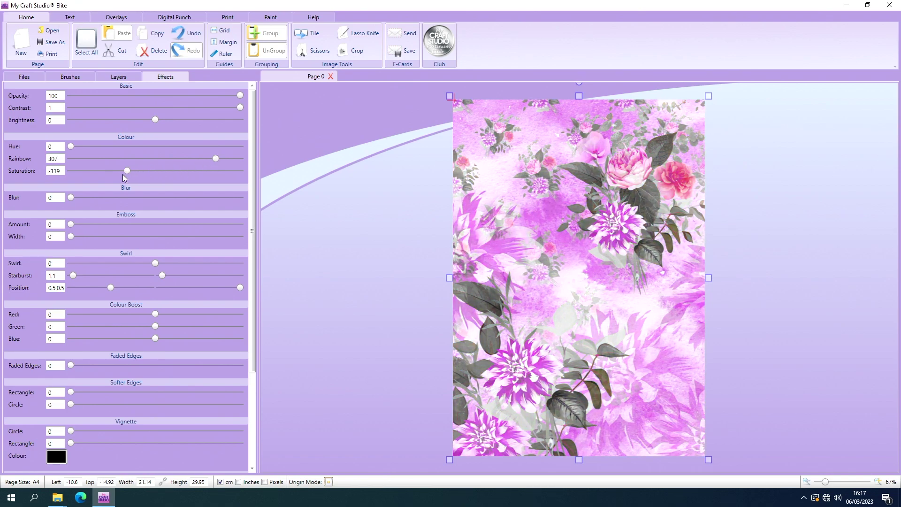
left_click_drag(449, 96, 536, 219)
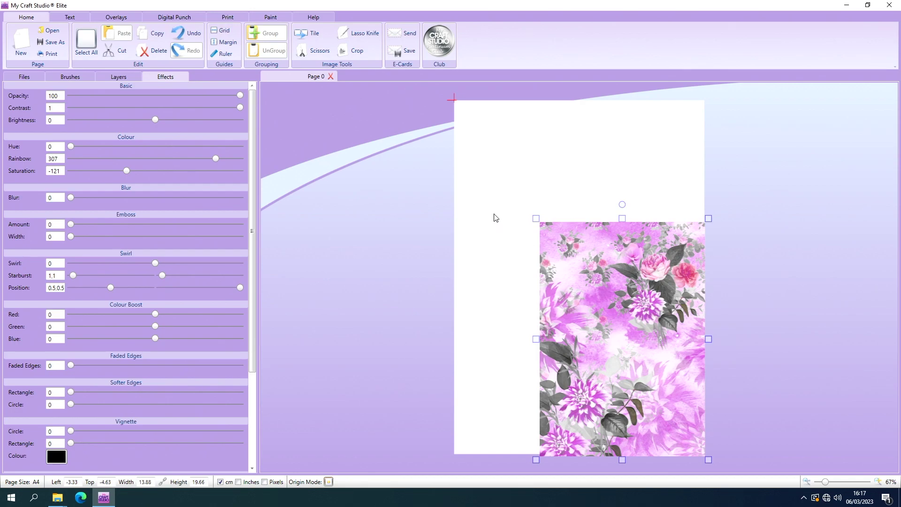
Undo the paper's last resize, saturation and rainbow changes, and redo all three.
left_click(186, 36)
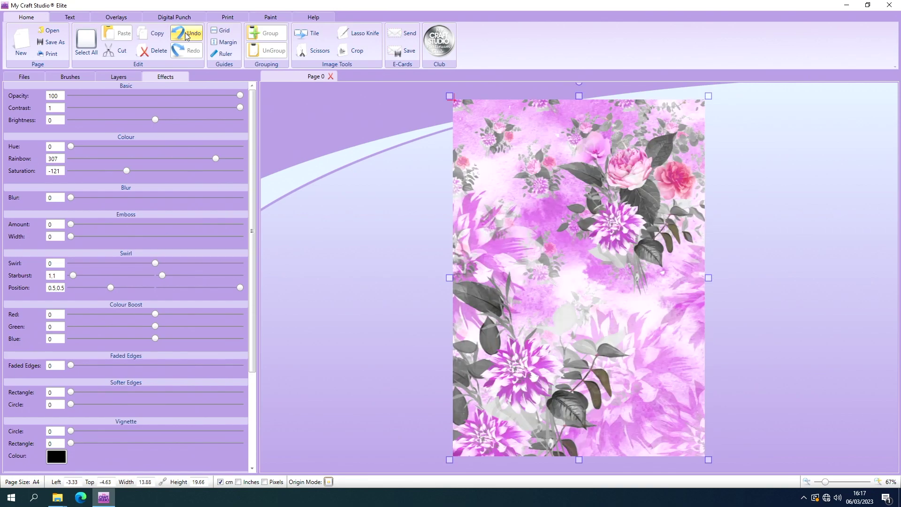
left_click(186, 37)
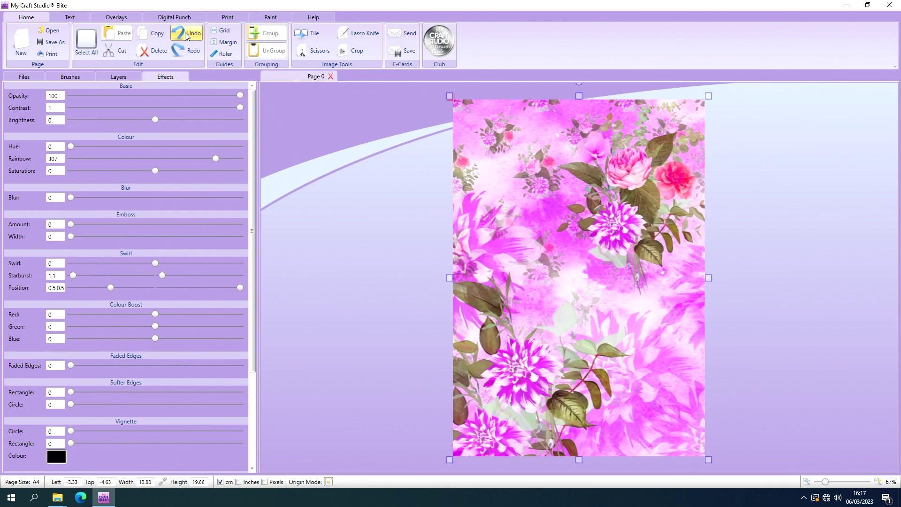
left_click(186, 36)
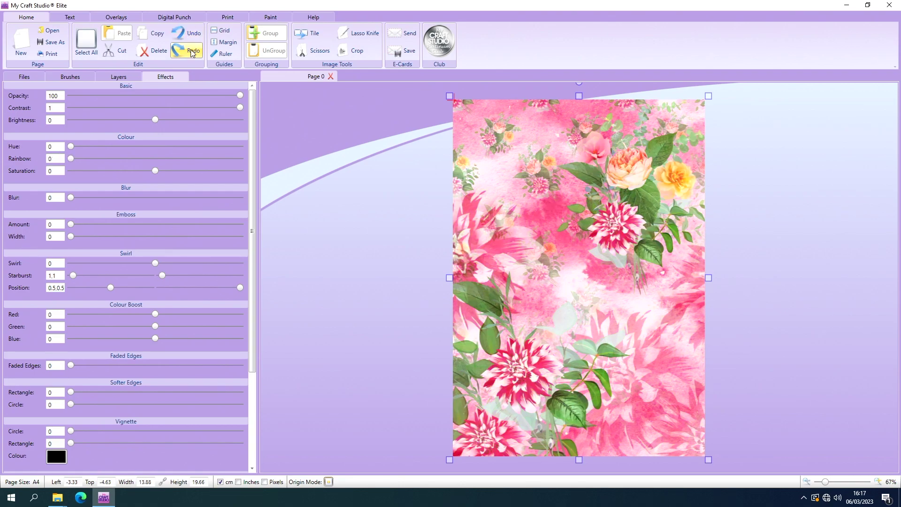
left_click(191, 52)
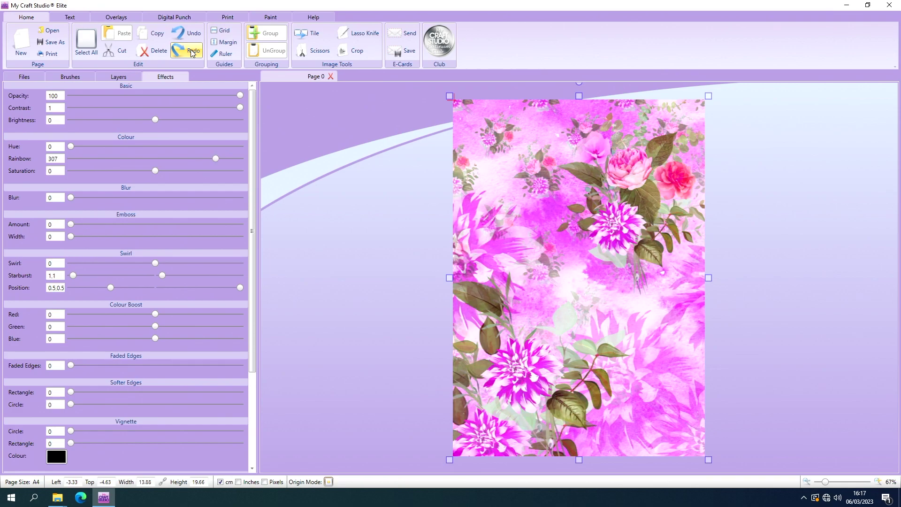
left_click(191, 52)
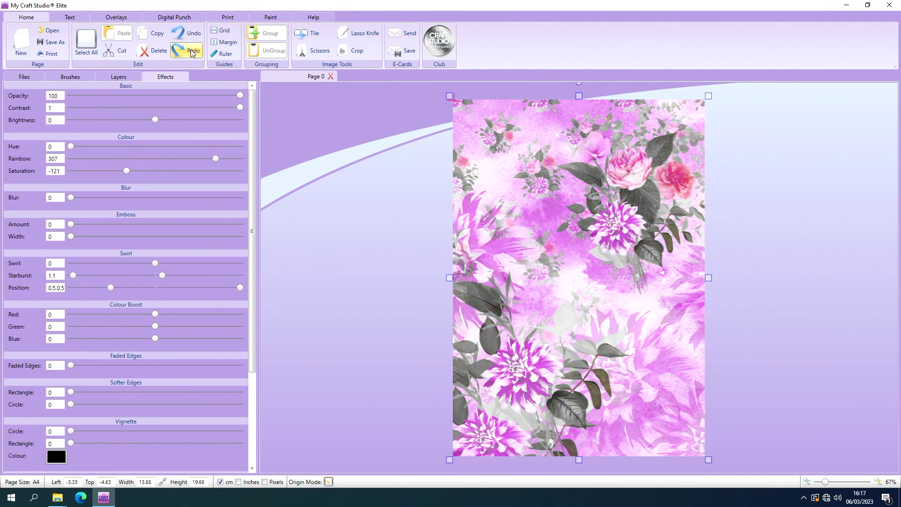
left_click(192, 51)
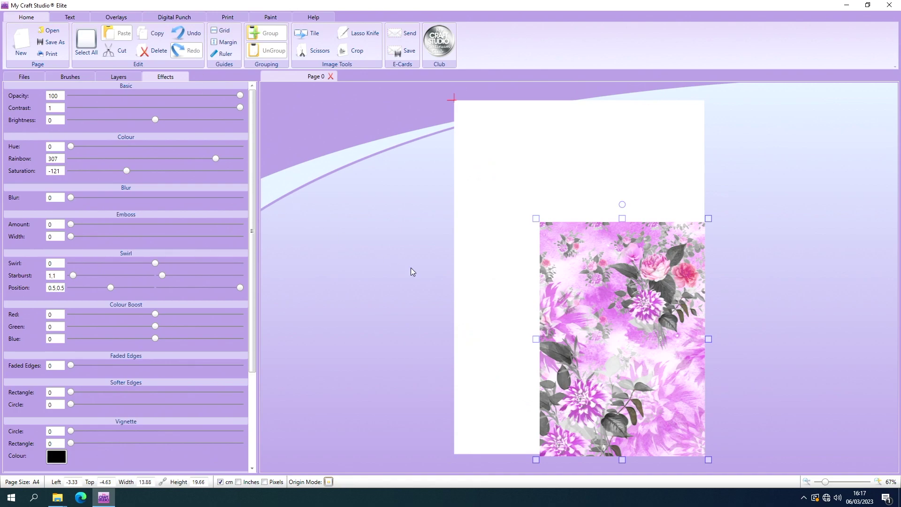
Delete the recoloured paper and add a fresh copy of Backing Paper 001, partly over the page's left edge.
left_click(147, 52)
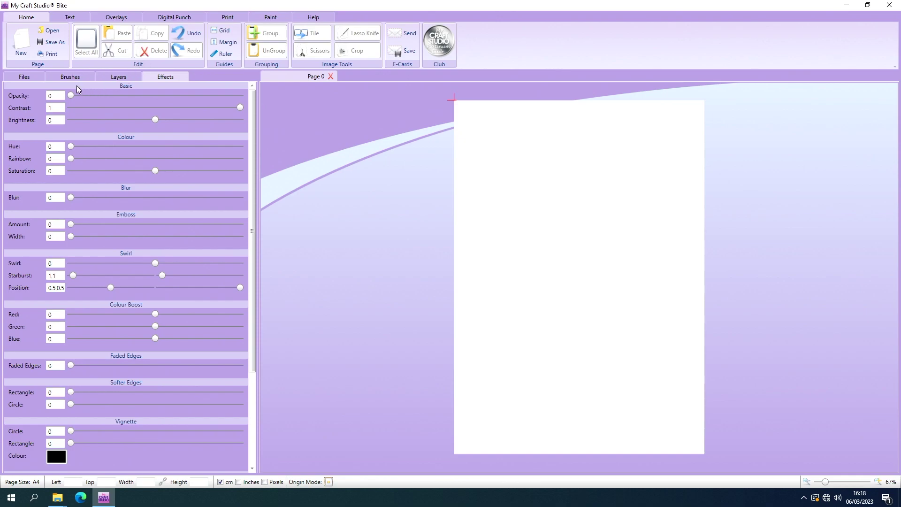
left_click(25, 77)
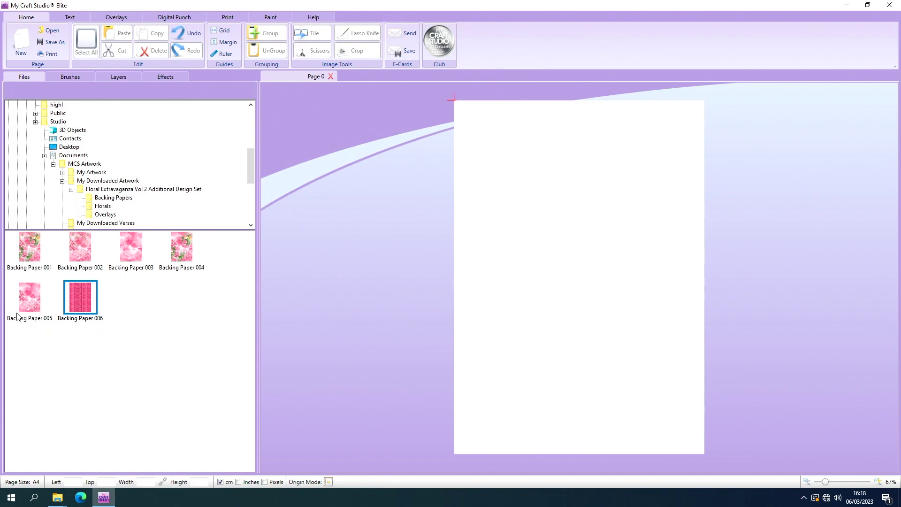
left_click_drag(36, 251, 342, 216)
left_click_drag(417, 286, 466, 187)
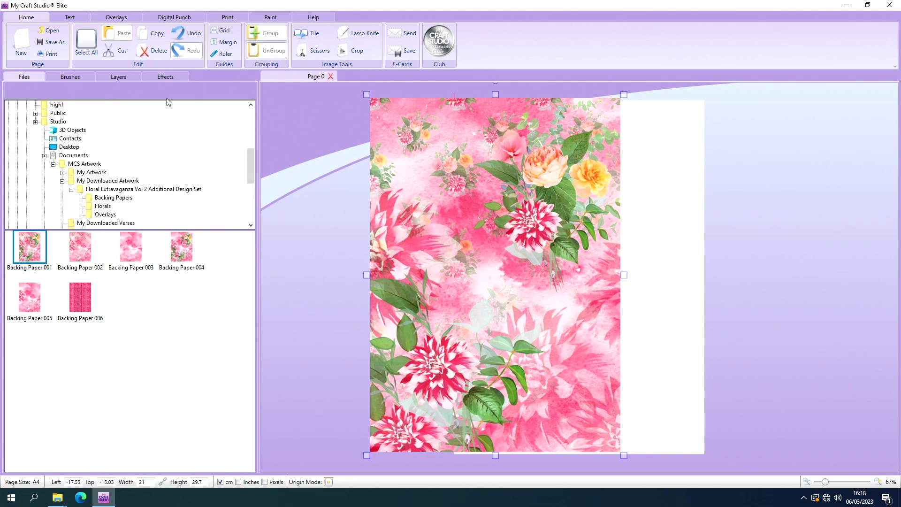
Lower the new paper's opacity to 35 and move it to cover the page.
left_click(166, 78)
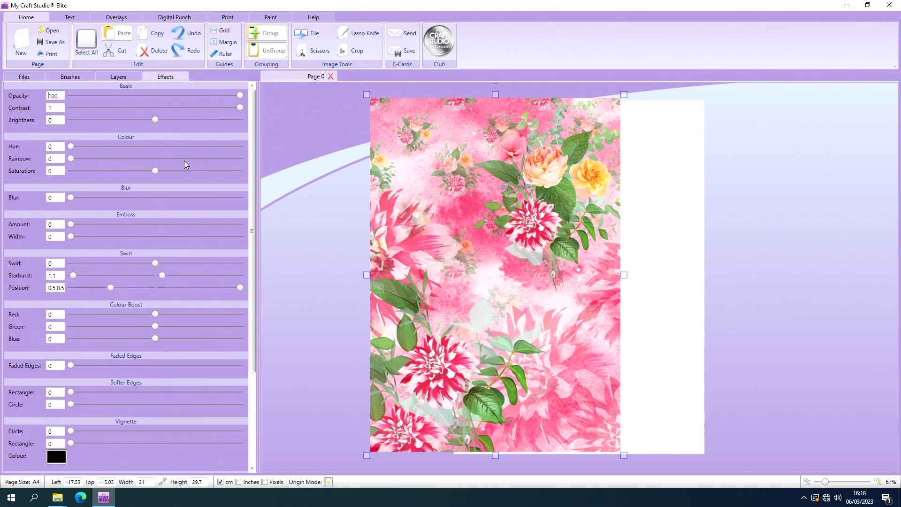
left_click(241, 96)
left_click_drag(241, 94, 137, 102)
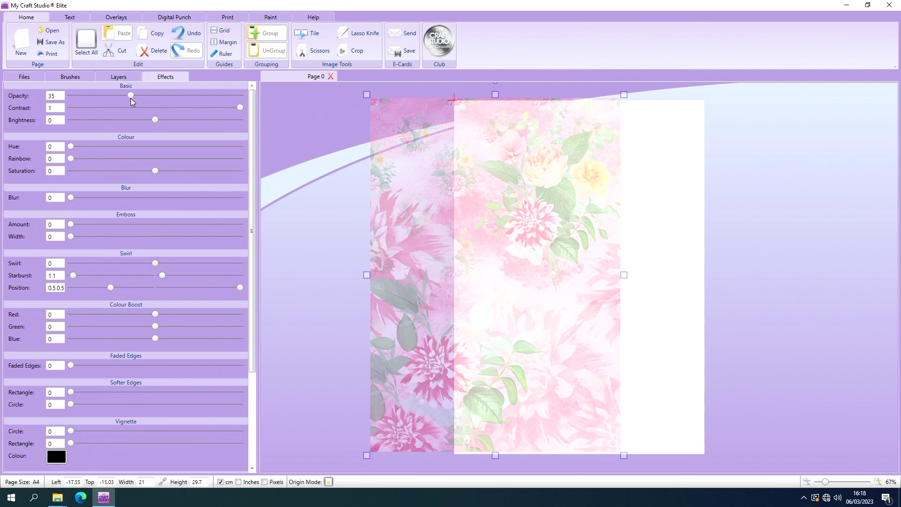
left_click_drag(382, 218, 468, 220)
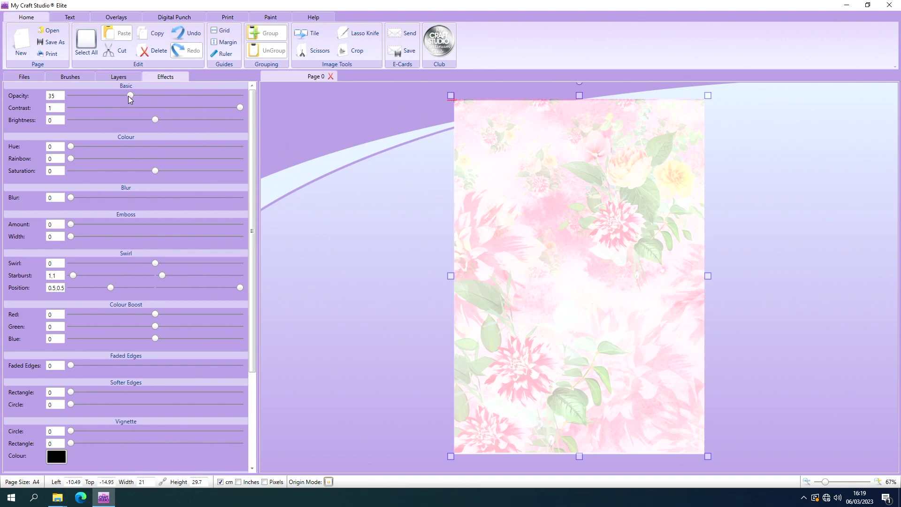
Restore the paper's opacity to 100 and set its Brightness to -0.39 and Saturation to 93.
left_click_drag(130, 96, 245, 95)
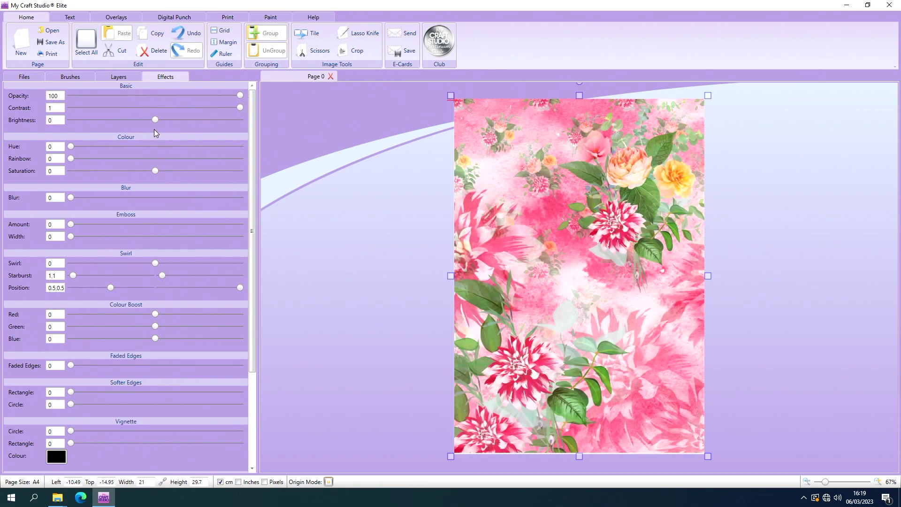
left_click_drag(156, 122, 122, 122)
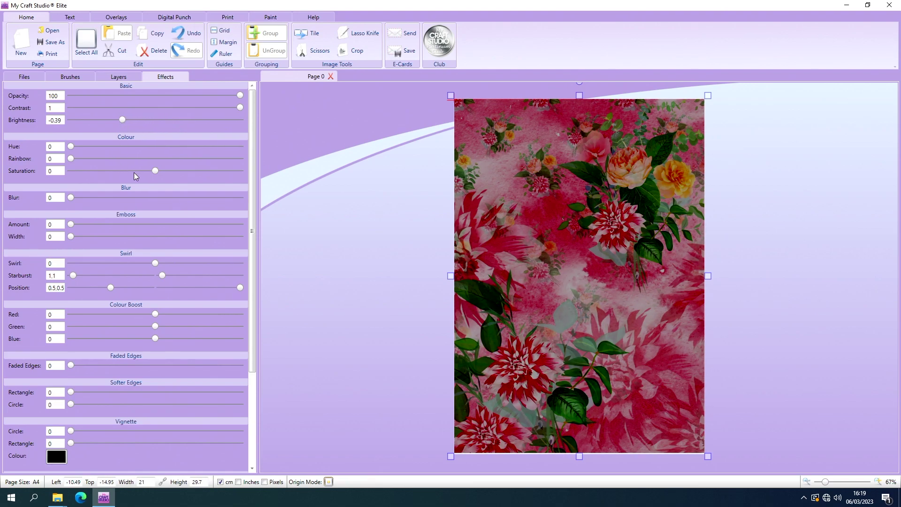
left_click_drag(156, 171, 177, 170)
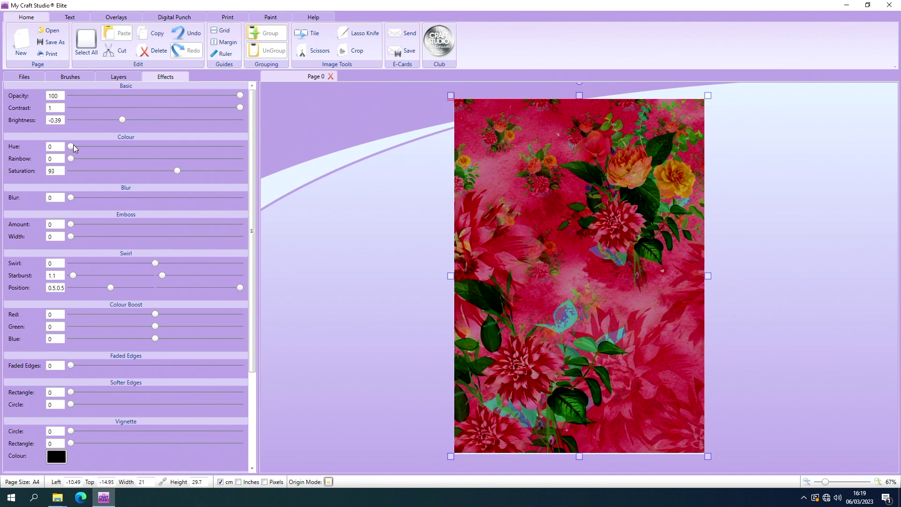
Set the paper's Hue to 359, Saturation to -74 and Brightness to -0.14.
left_click_drag(73, 146, 243, 152)
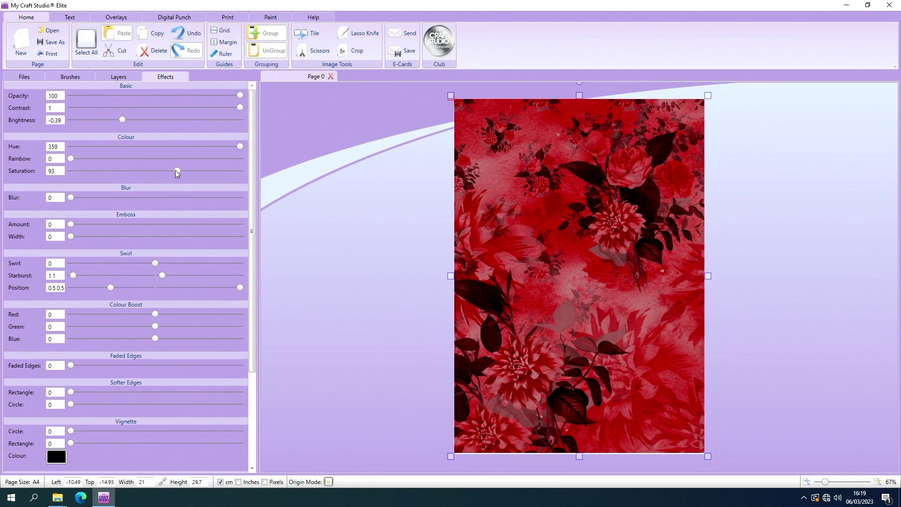
left_click_drag(175, 170, 137, 175)
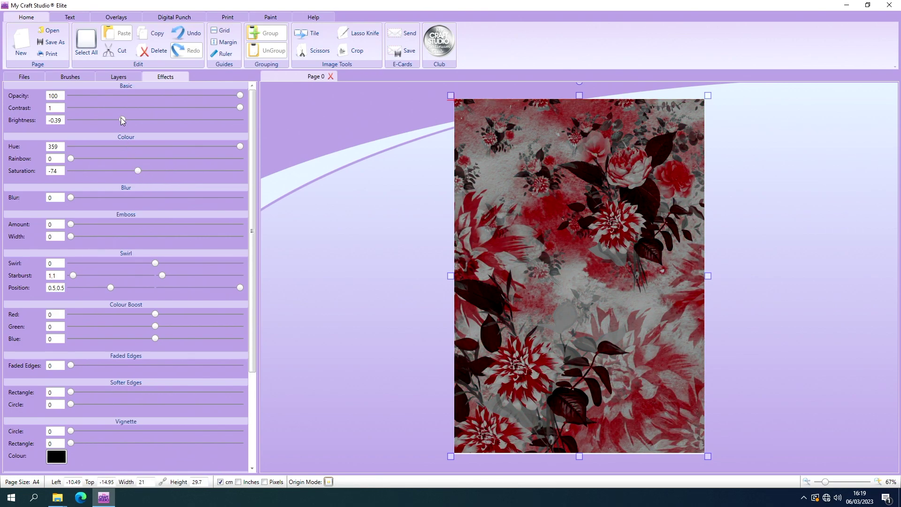
left_click_drag(120, 118, 142, 120)
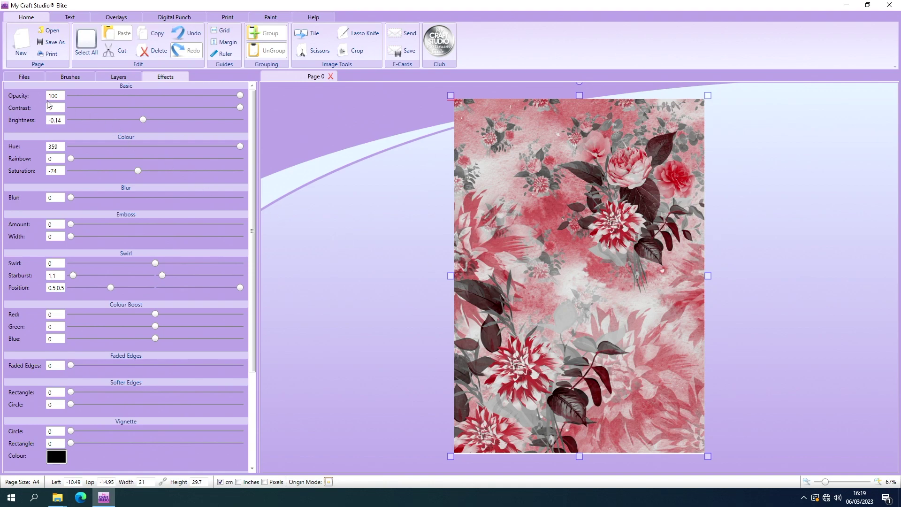
Delete the backing paper from the page and open the Florals folder of the Floral Extravaganza design set.
left_click(26, 79)
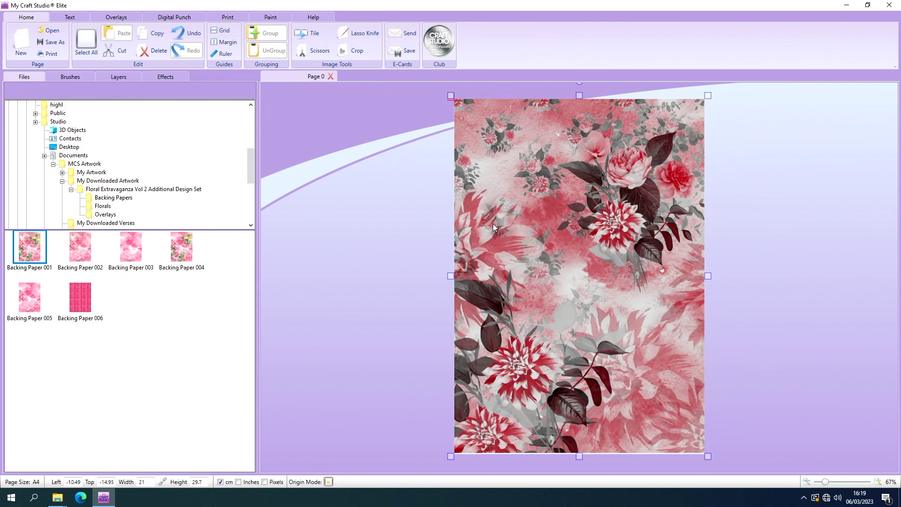
key("Delete")
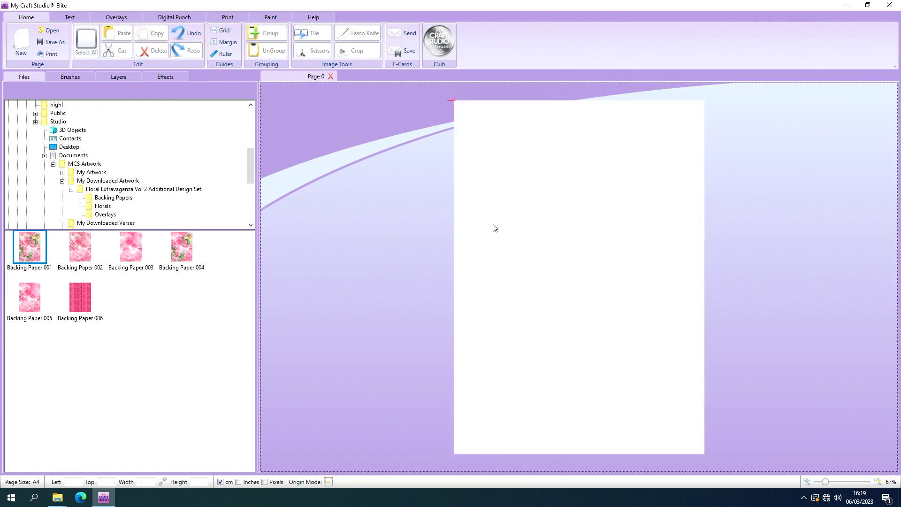
left_click(106, 210)
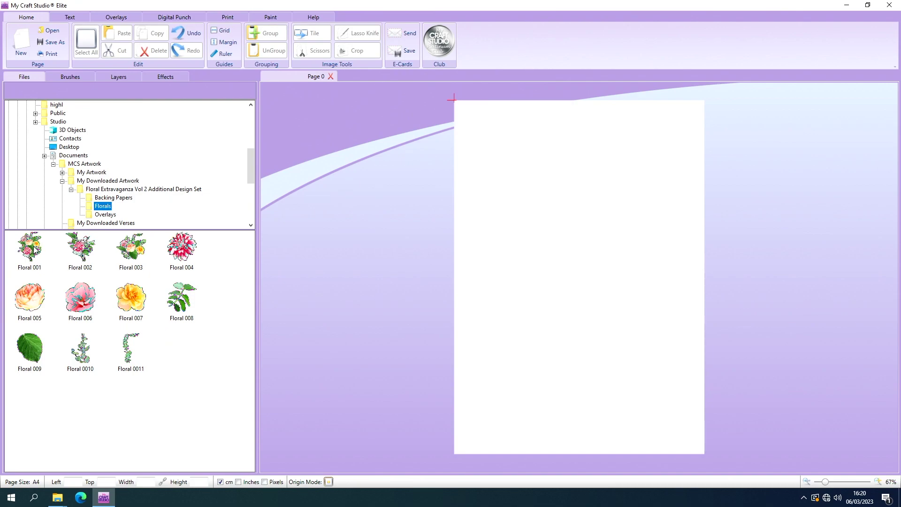
Add Floral 001 to the page, shrink it to about 4.37 × 5.71 cm and place it in the page's upper-left corner.
left_click_drag(34, 250, 420, 196)
left_click_drag(481, 257, 517, 196)
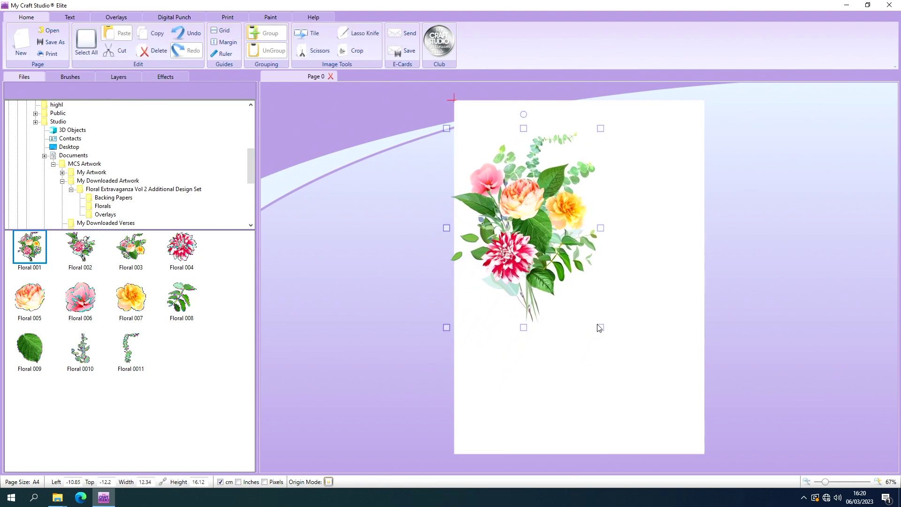
left_click_drag(598, 328, 501, 213)
left_click_drag(478, 175, 479, 141)
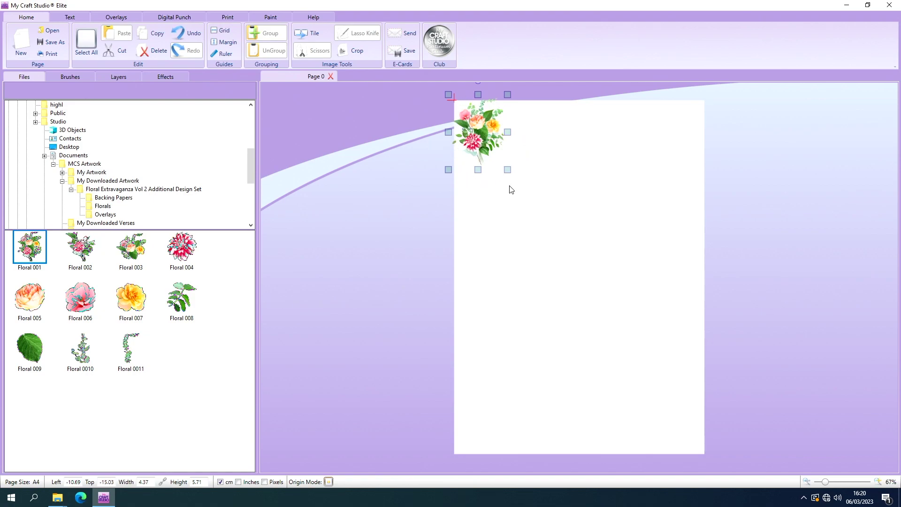
Tile the Floral 001 bouquet across the full width and height of the page.
left_click_drag(508, 171, 708, 438)
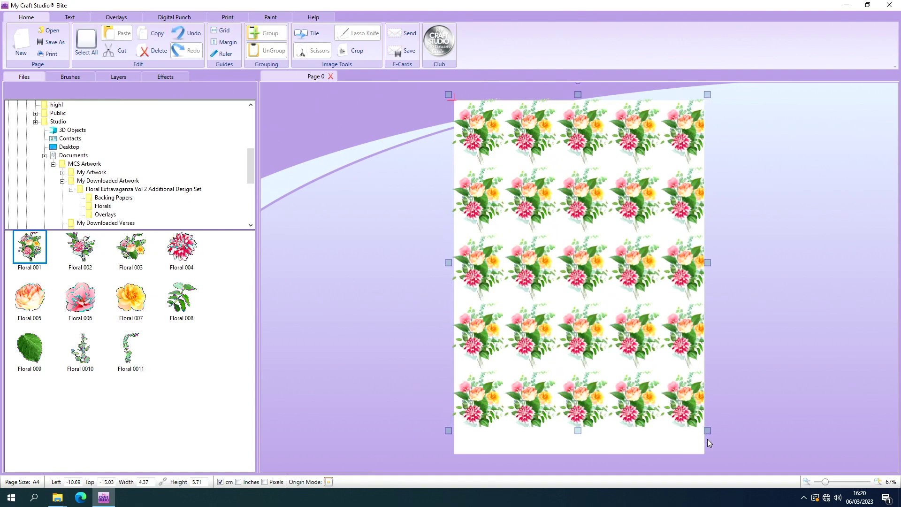
left_click_drag(578, 428, 581, 462)
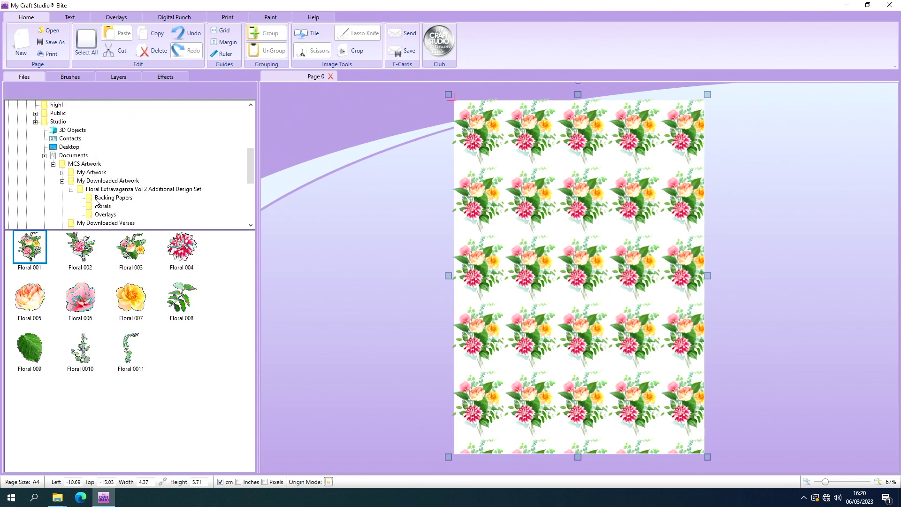
Add Backing Paper 005 over the whole page and send it to the back, behind the tiled bouquets.
left_click(112, 197)
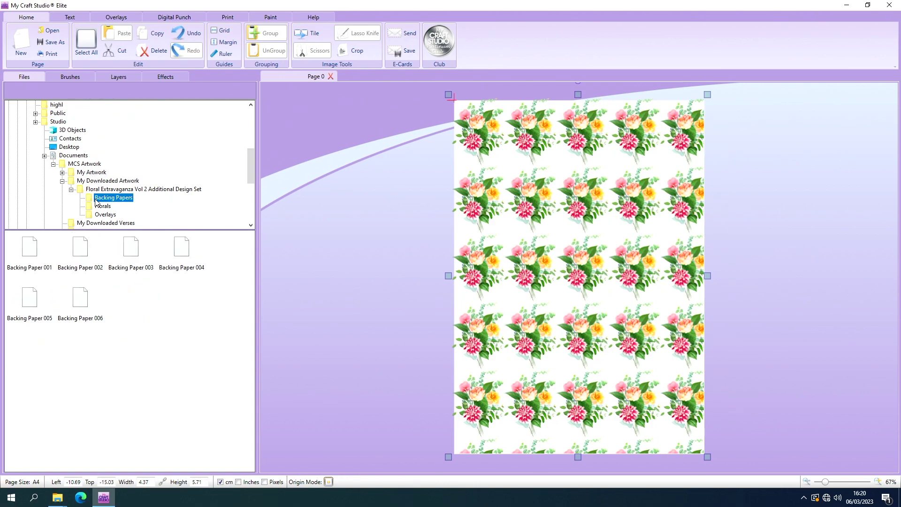
left_click(125, 253)
left_click_drag(28, 302, 371, 179)
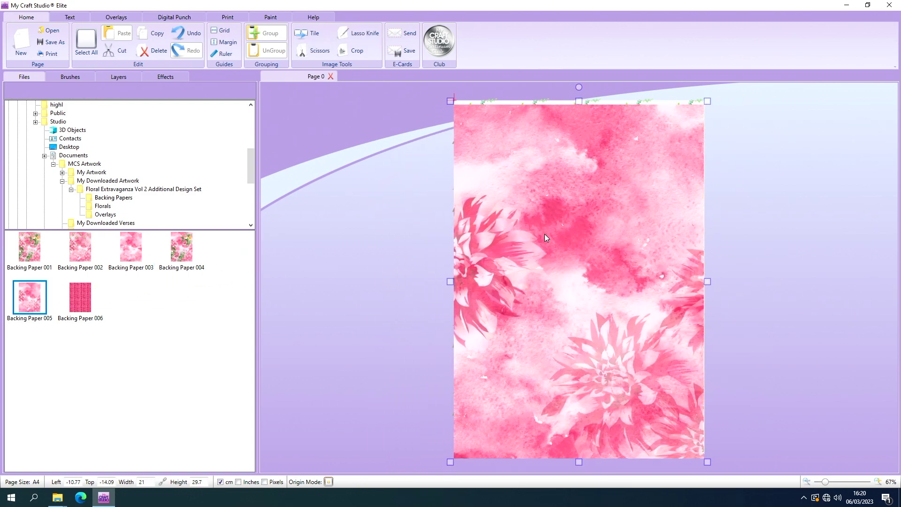
right_click(544, 228)
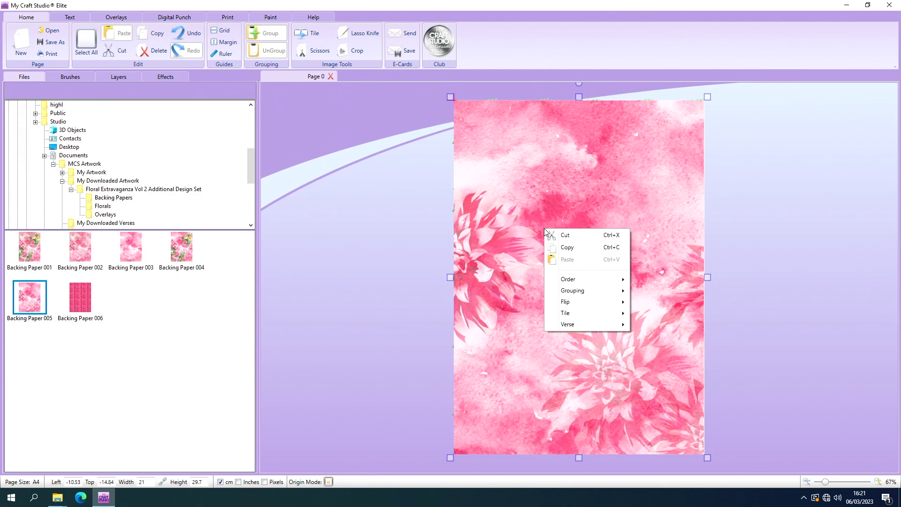
mouse_move(573, 279)
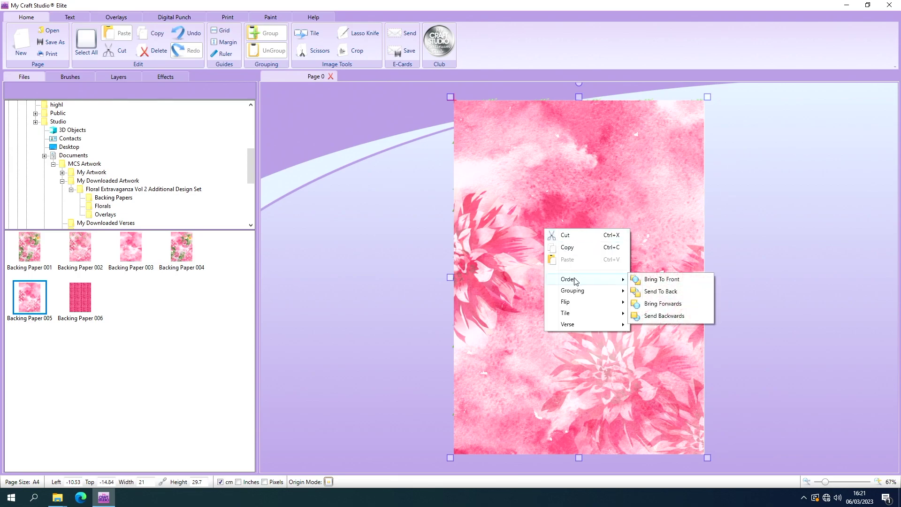
left_click(654, 291)
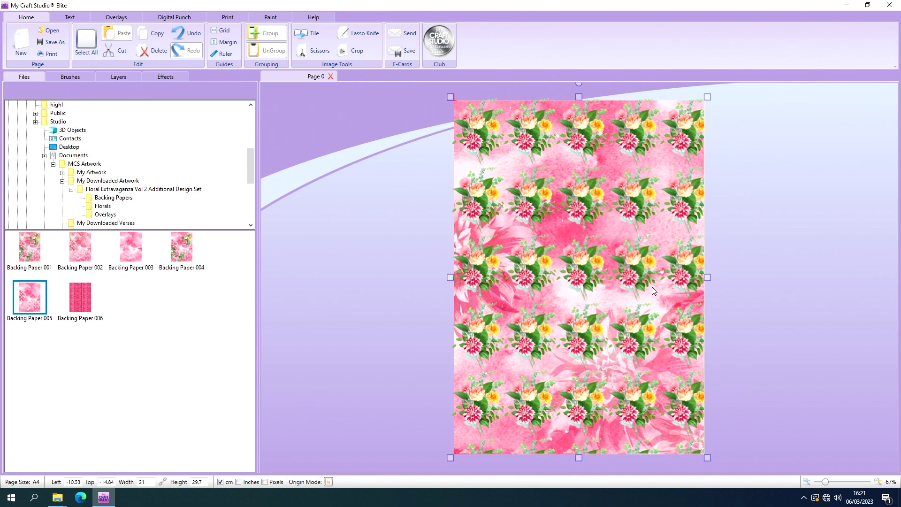
Lower the opacity of the tiled Floral 001 pattern to 71.
left_click(591, 263)
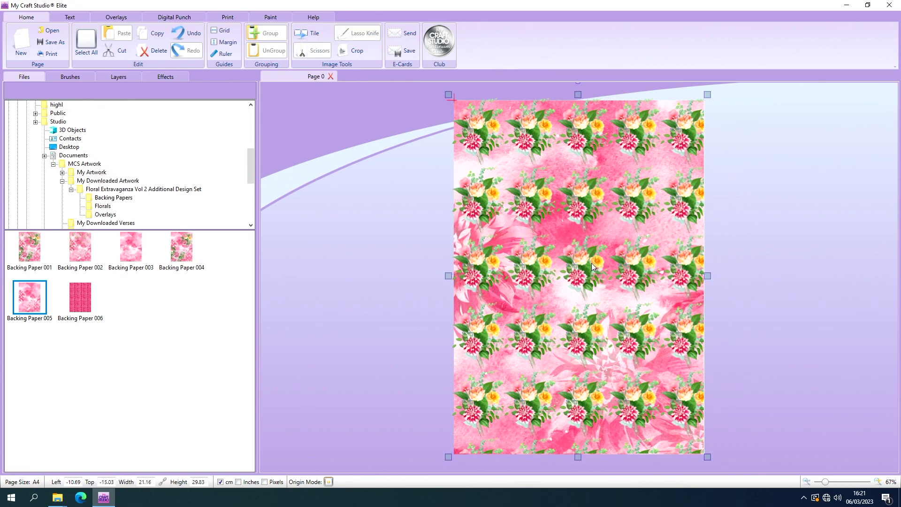
left_click(171, 77)
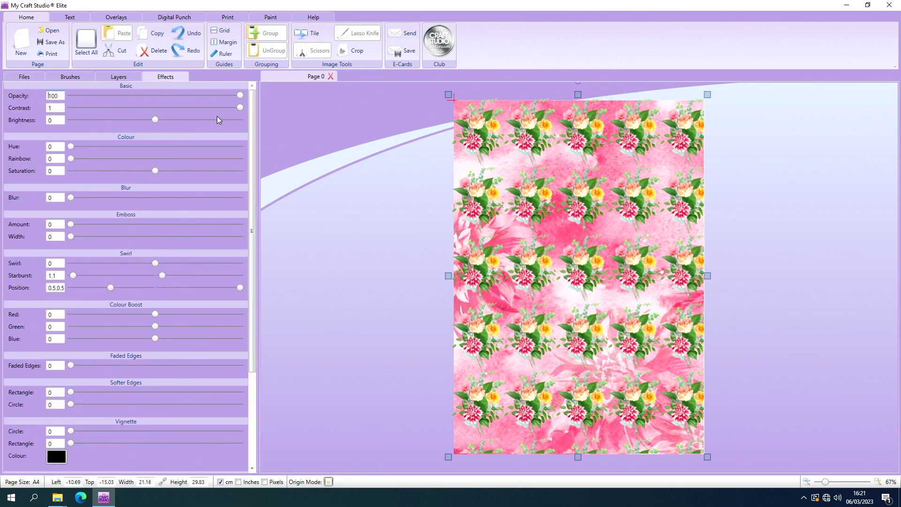
left_click_drag(238, 98, 192, 102)
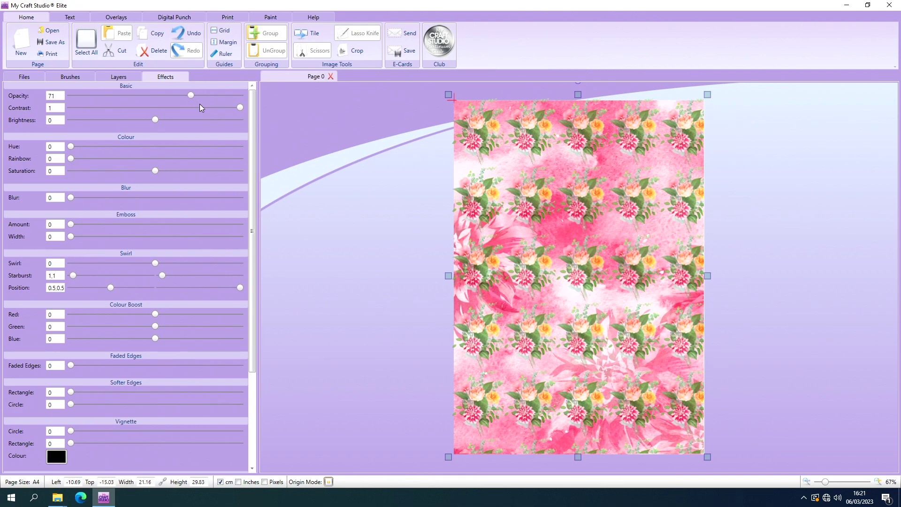
Add Floral 003 from the Florals folder, shrink it to about 5.35 × 4.55 cm and move it to the page's upper-left edge.
left_click(27, 74)
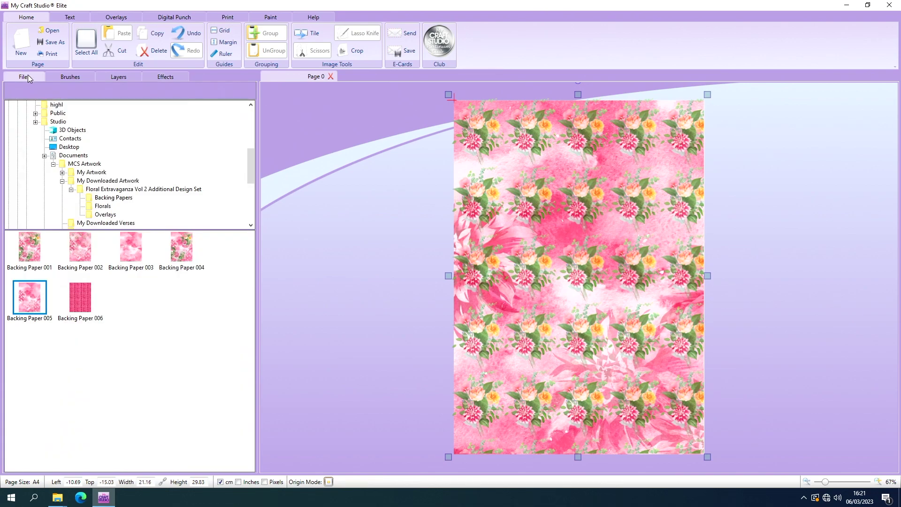
left_click(104, 206)
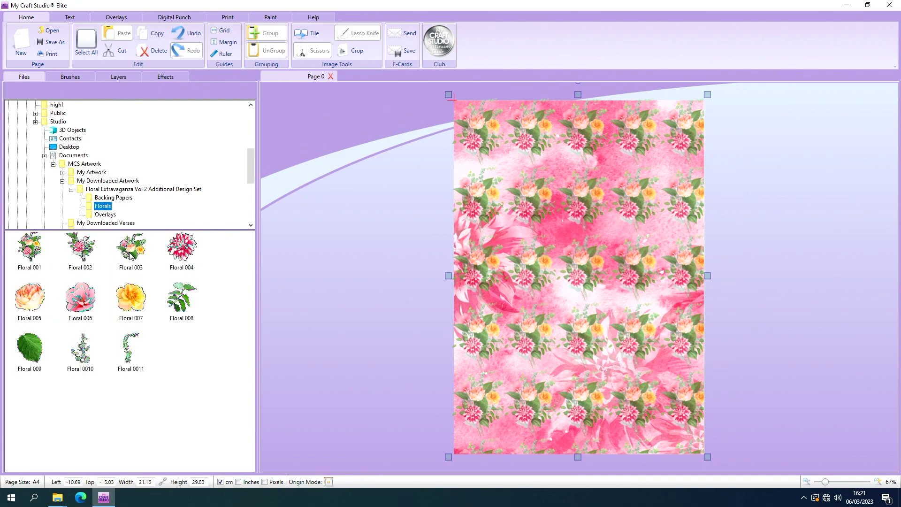
left_click_drag(133, 253, 322, 201)
left_click_drag(387, 272, 472, 197)
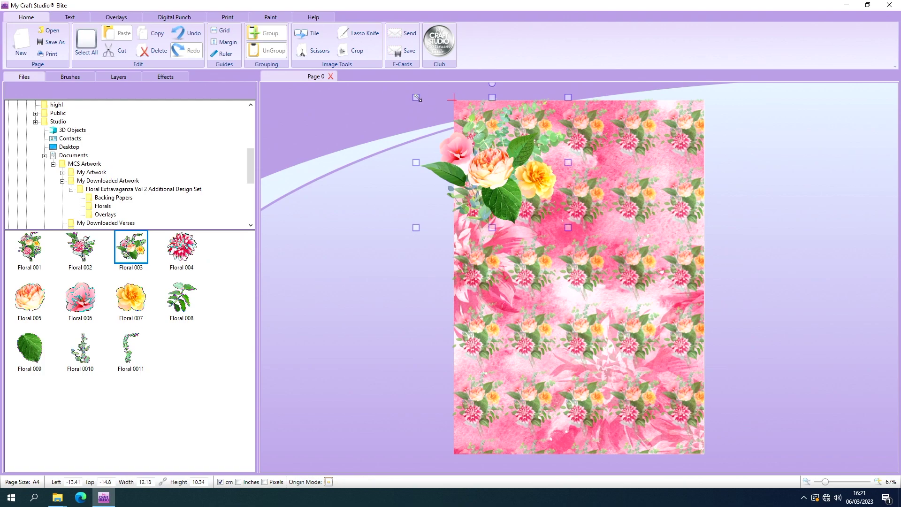
left_click_drag(416, 97, 496, 166)
left_click_drag(539, 200, 464, 166)
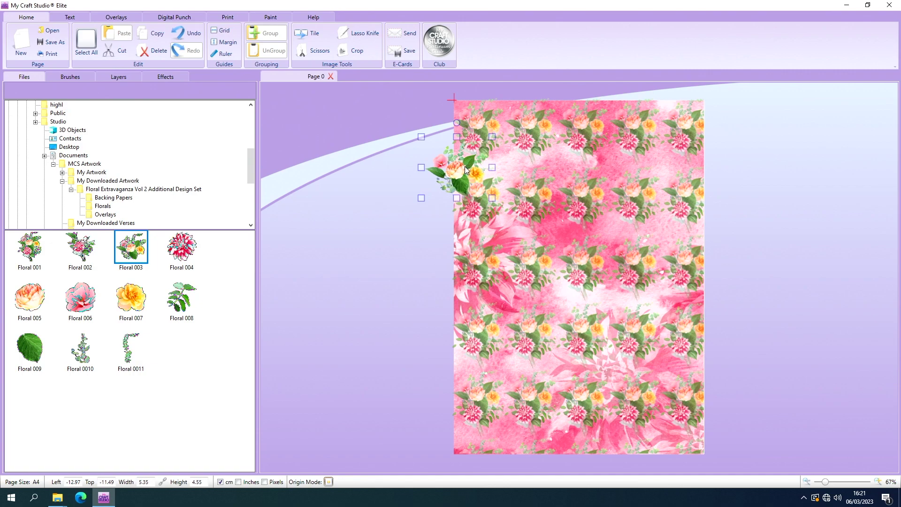
Tile Floral 003 over the page's width and height, and shift the pattern to start at the page's left edge.
left_click(298, 37)
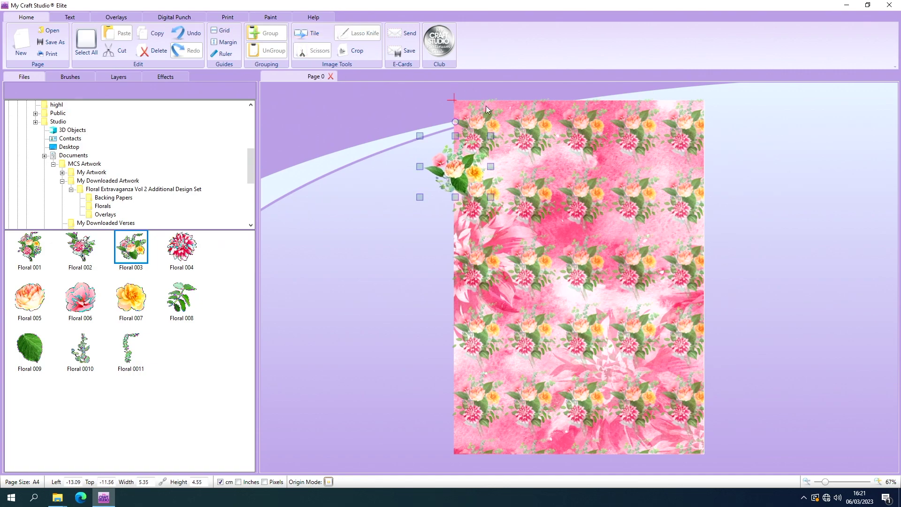
left_click_drag(491, 171, 723, 156)
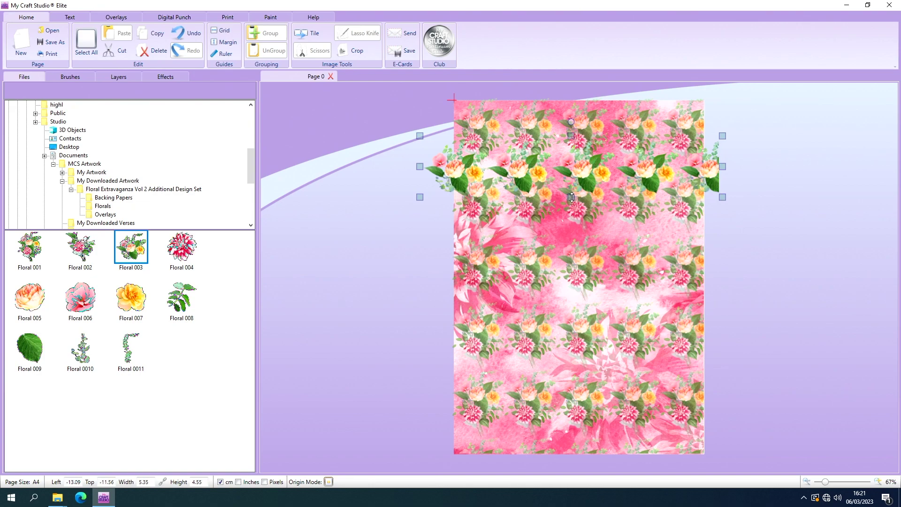
left_click_drag(571, 197, 587, 464)
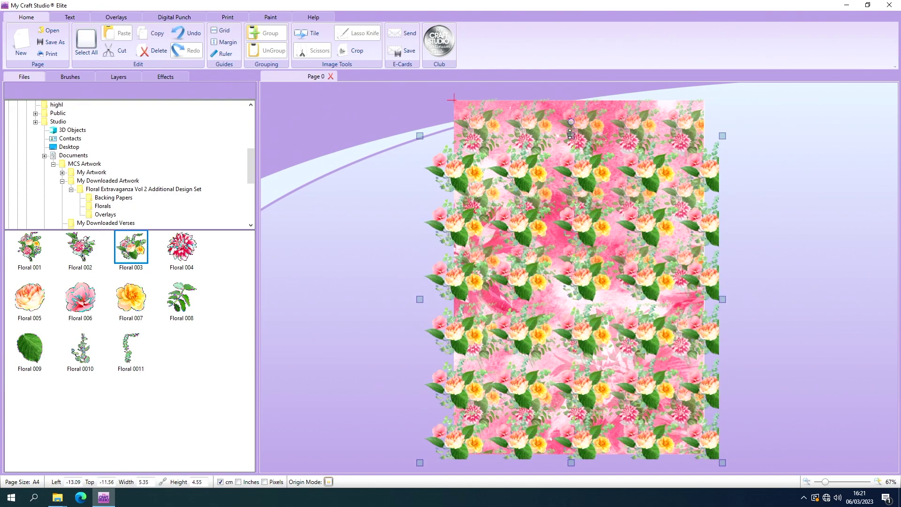
left_click_drag(571, 135, 571, 75)
left_click_drag(590, 171, 615, 165)
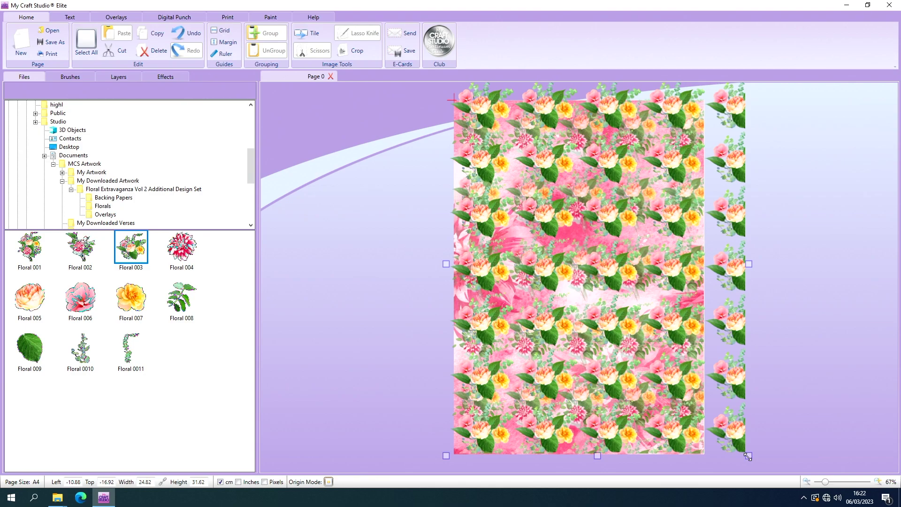
Shrink the tiled Floral 003 pattern to about 12.64 × 16.11 cm and extend its tiling to fill the page again.
left_click_drag(748, 456, 576, 281)
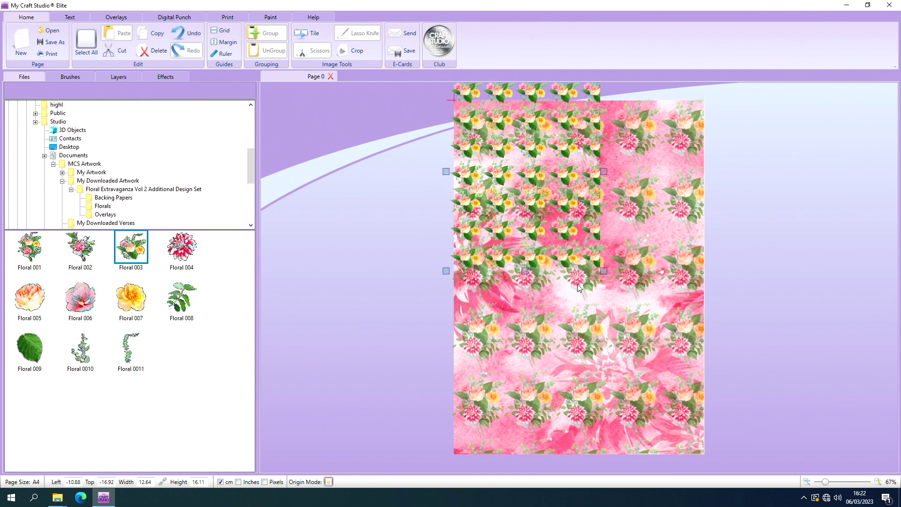
left_click_drag(602, 271, 701, 445)
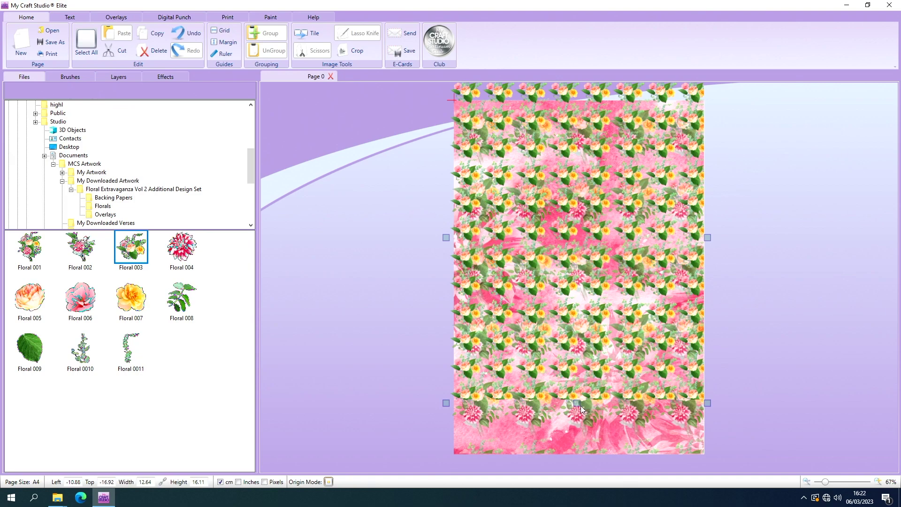
left_click_drag(577, 404, 587, 460)
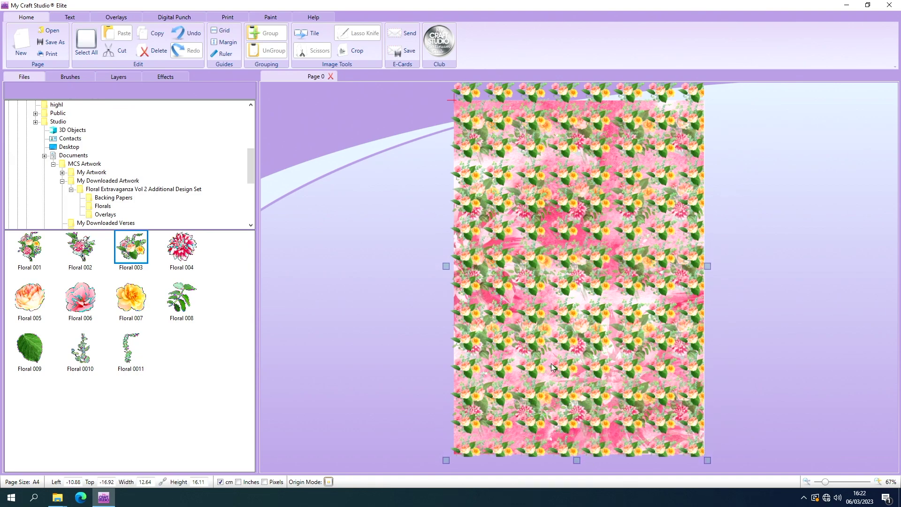
Send the Floral 003 pattern backwards behind the Floral 001 pattern and lower its opacity to 36.
right_click(535, 278)
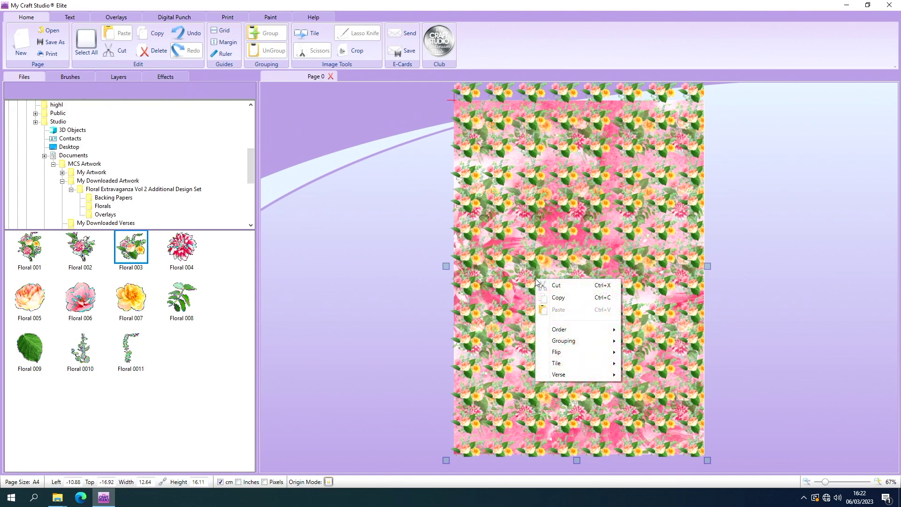
mouse_move(551, 330)
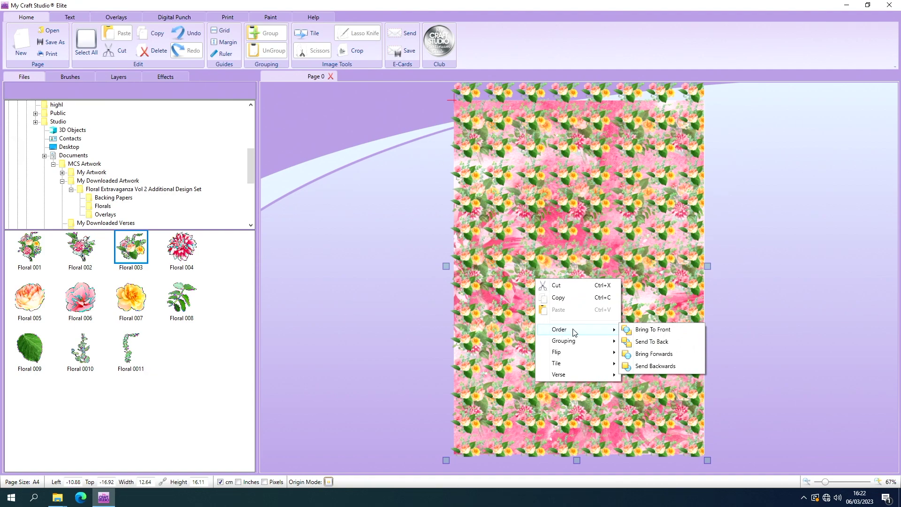
left_click(655, 366)
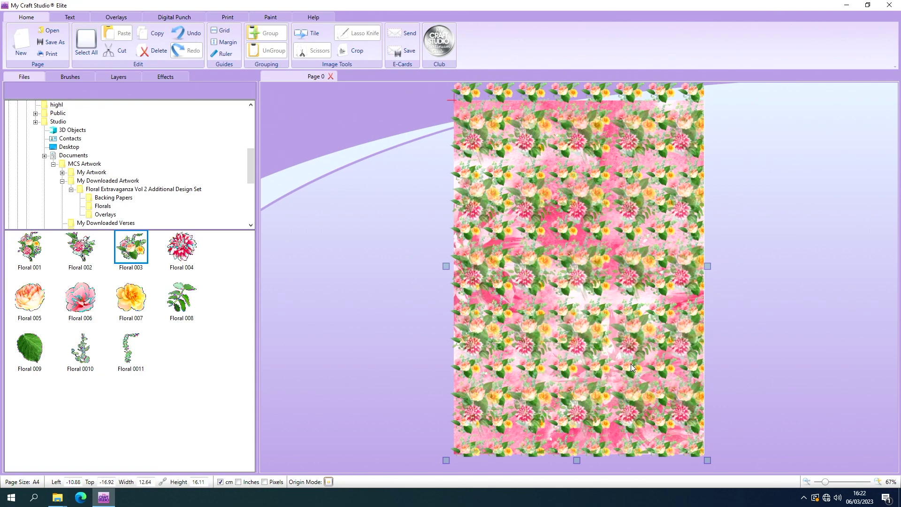
left_click(162, 76)
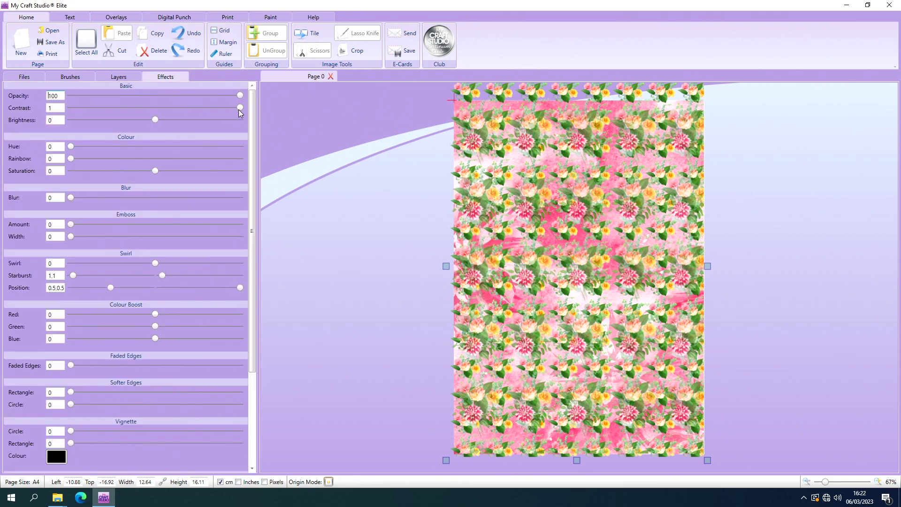
left_click_drag(240, 97, 136, 98)
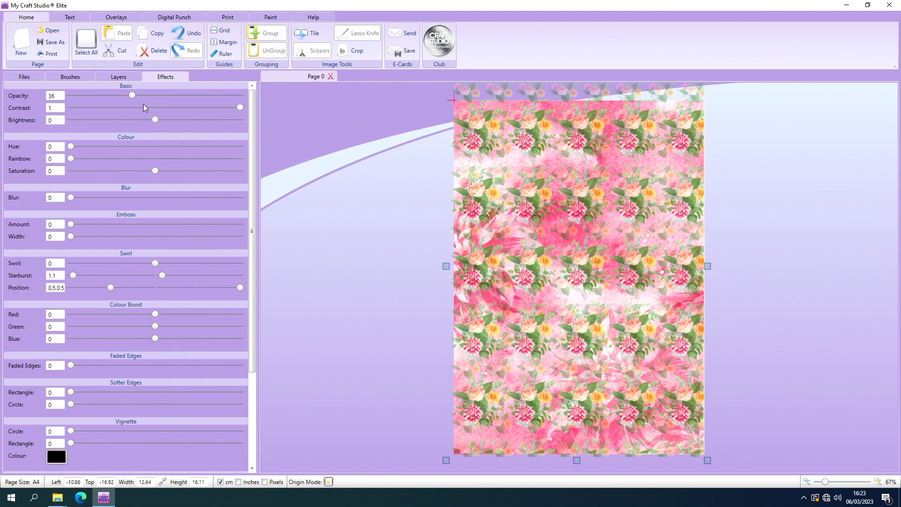
Hide and show the Floral 001, Floral 003 and Backing Paper 005 layers to examine what each contributes to the page.
left_click(118, 78)
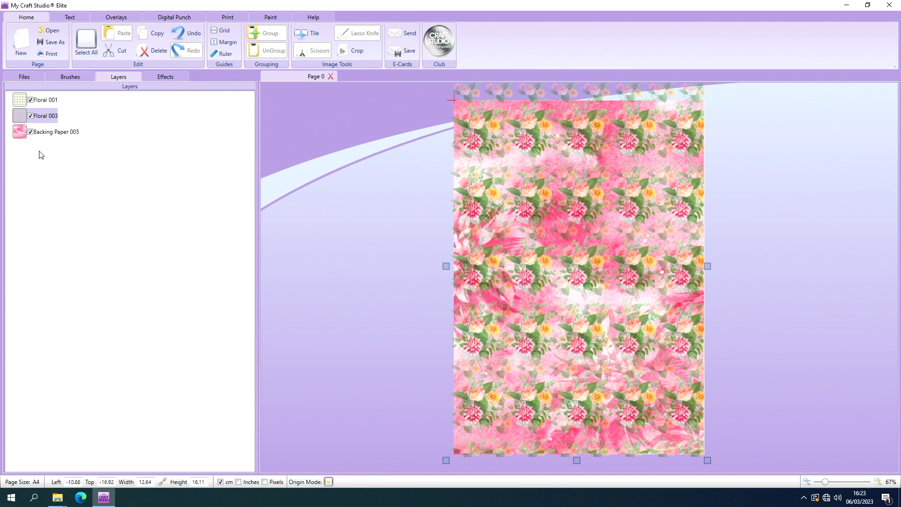
left_click(31, 100)
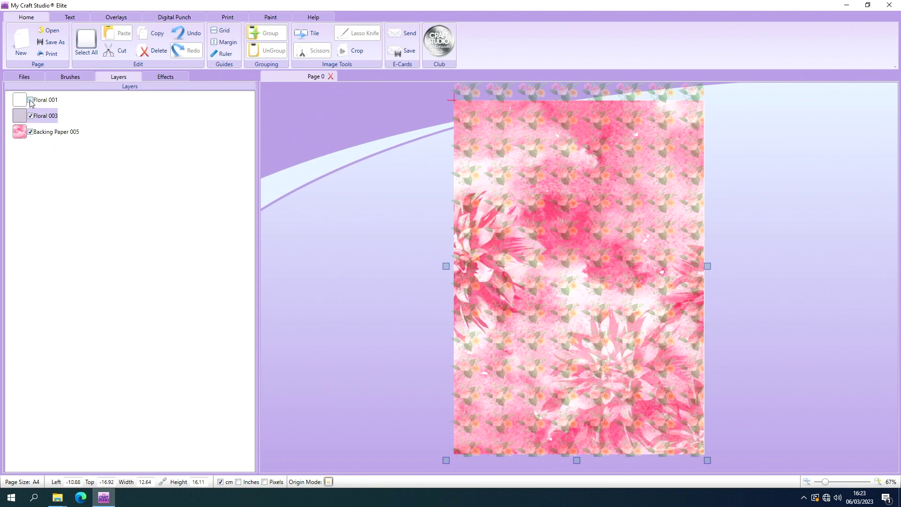
left_click(31, 116)
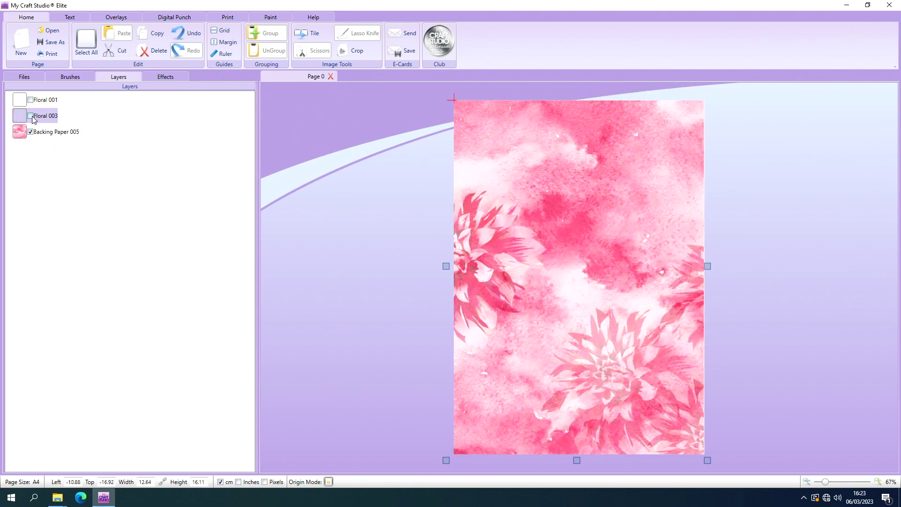
left_click(31, 100)
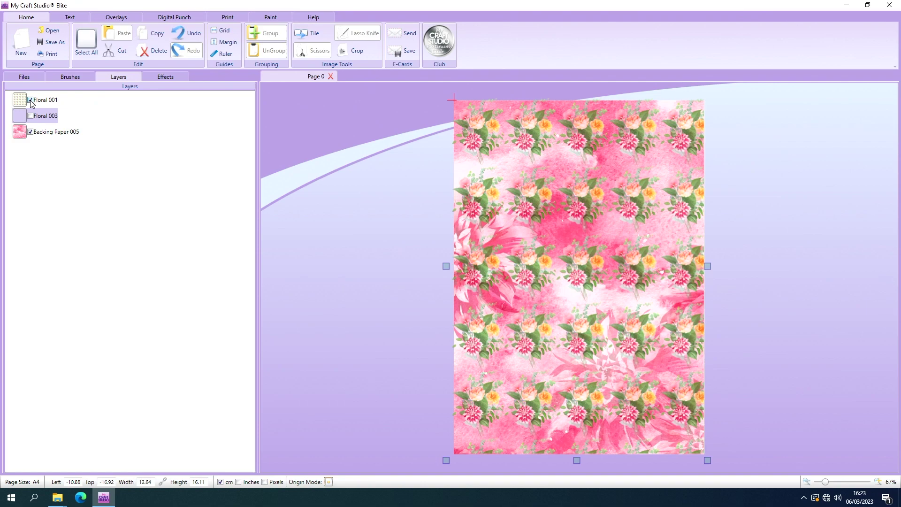
left_click(31, 116)
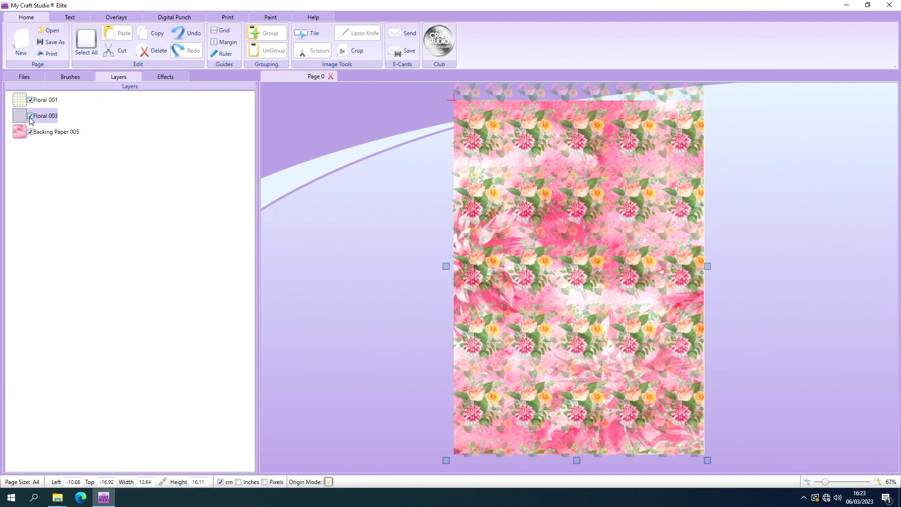
left_click(31, 133)
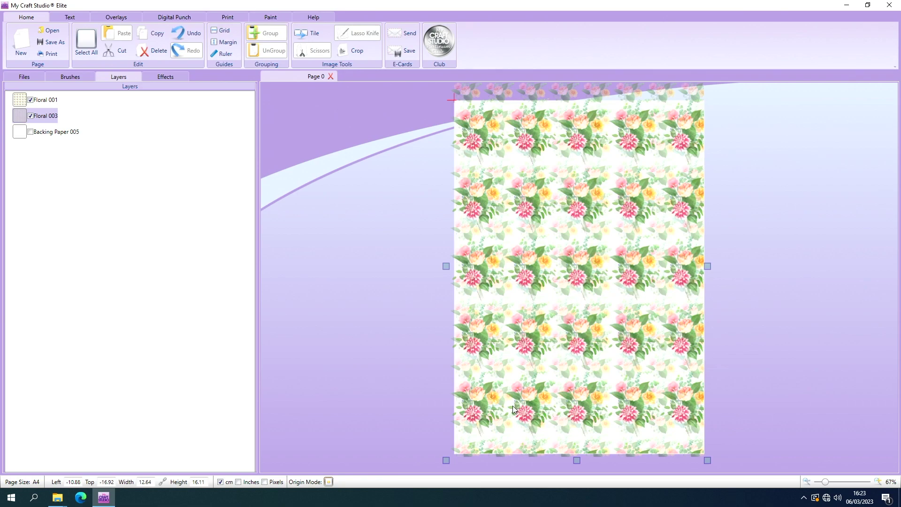
left_click(31, 132)
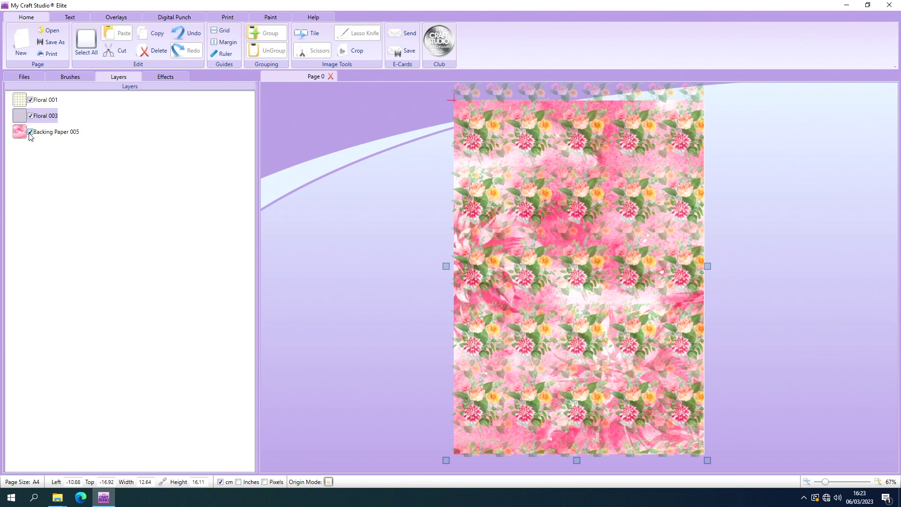
Try shifting the hue of the Floral 003 pattern up to 359, and return it to 0.
left_click(19, 79)
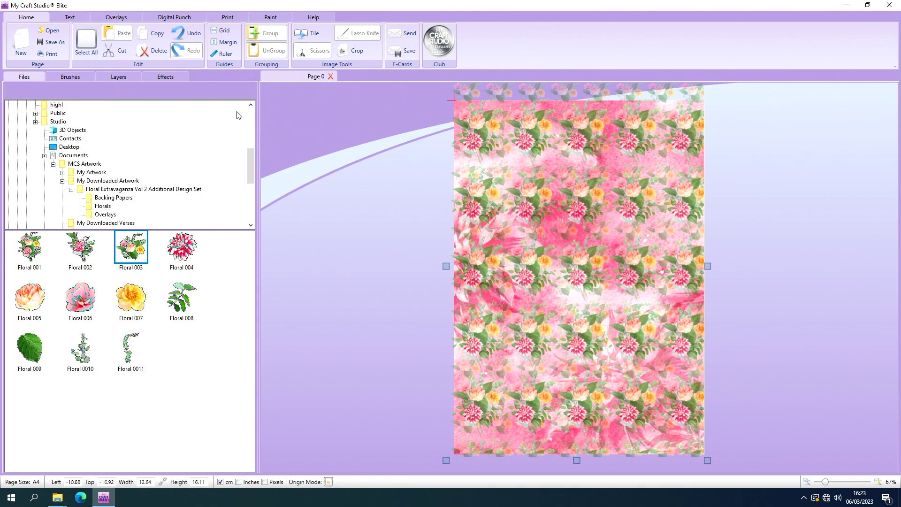
left_click(174, 79)
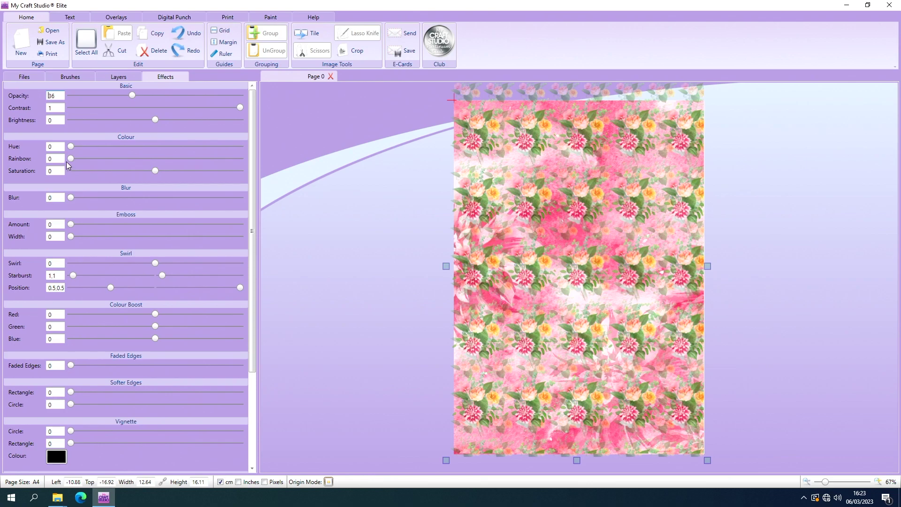
left_click_drag(69, 145, 249, 152)
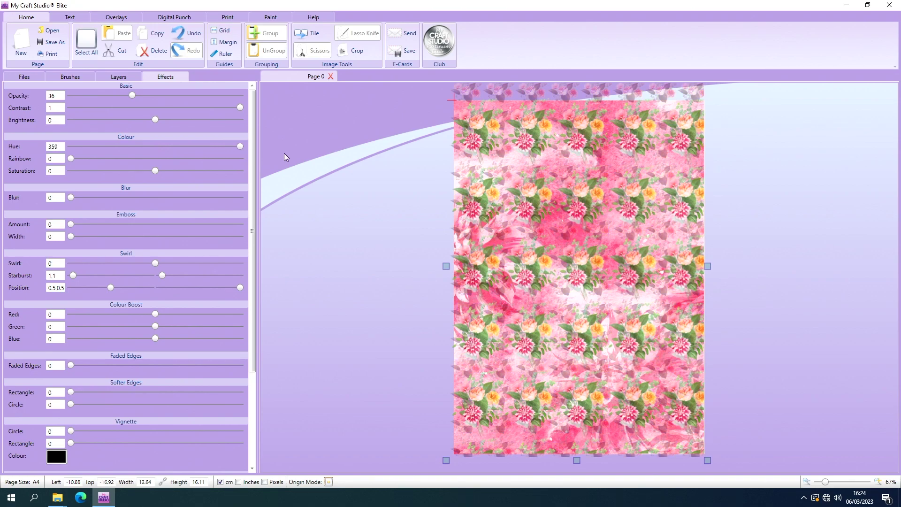
left_click_drag(229, 156, 61, 148)
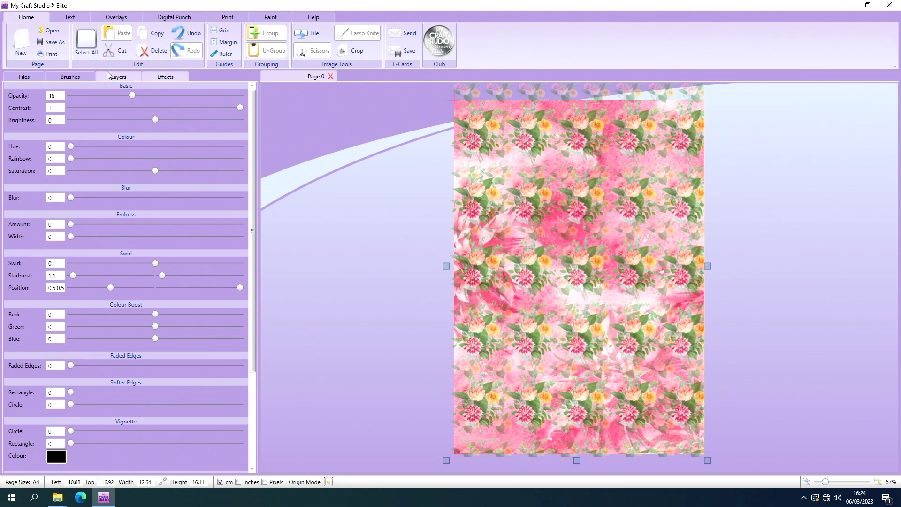
Select every layer on the page, try shifting their hue up to 359 together, and return it to 0.
left_click(89, 51)
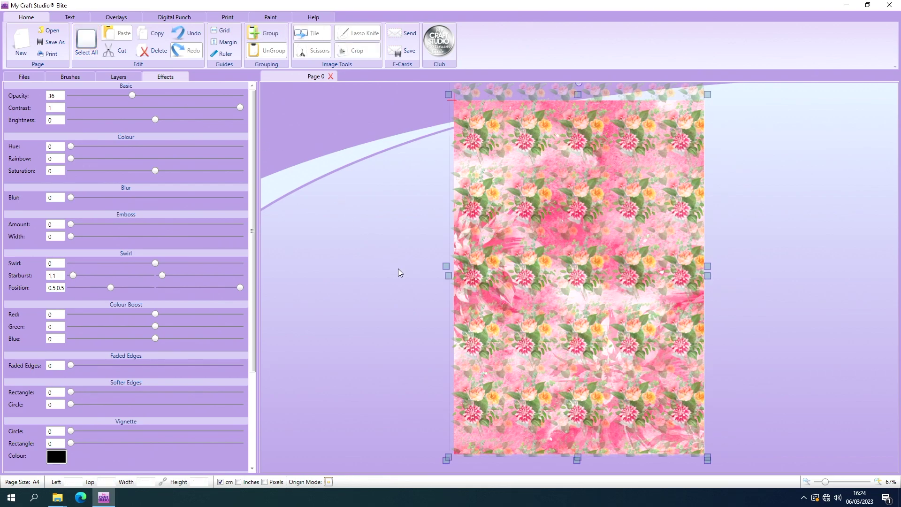
left_click(125, 79)
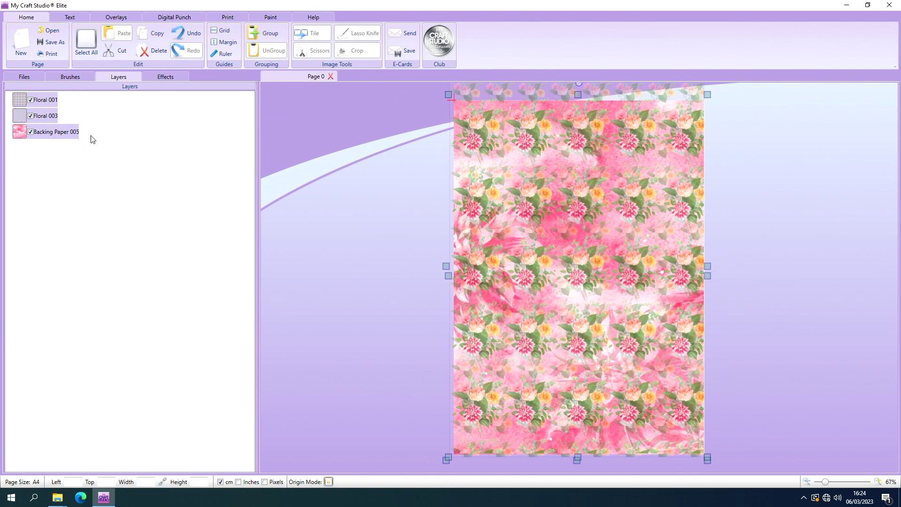
left_click(168, 78)
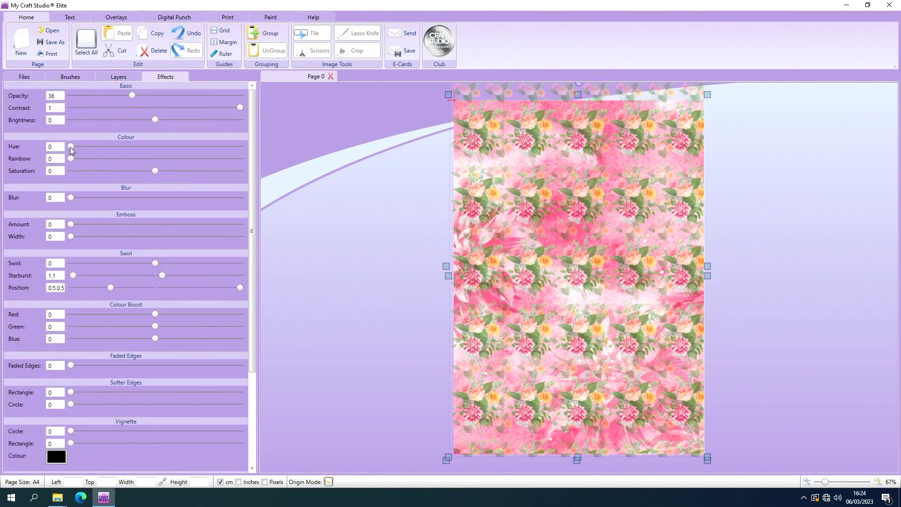
left_click_drag(70, 147, 237, 146)
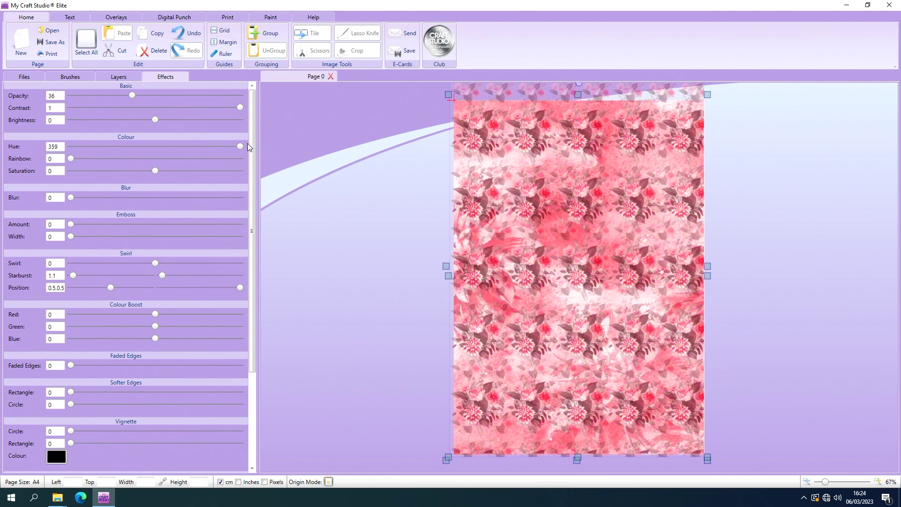
left_click_drag(235, 143, 65, 148)
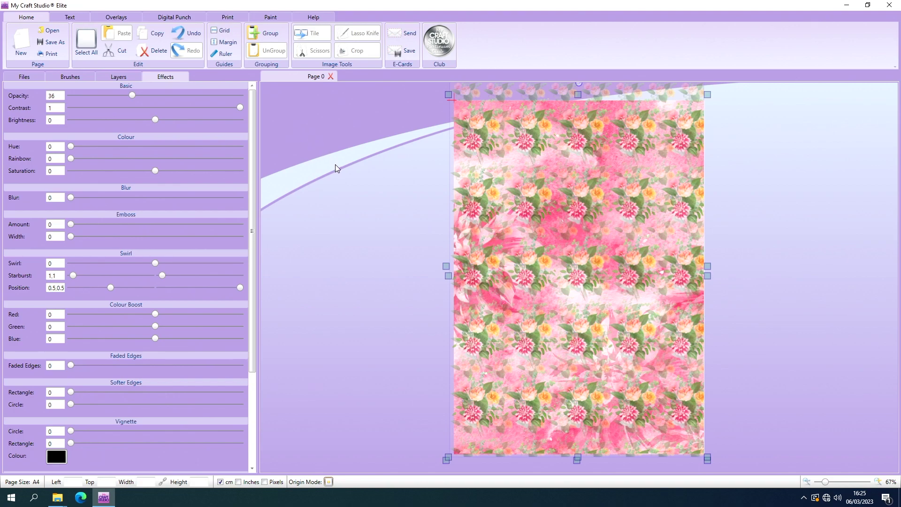
Add Floral 0010 at the page's lower-right corner and enlarge it to about 15.72 × 26.23 cm, overhanging the right edge.
left_click(34, 77)
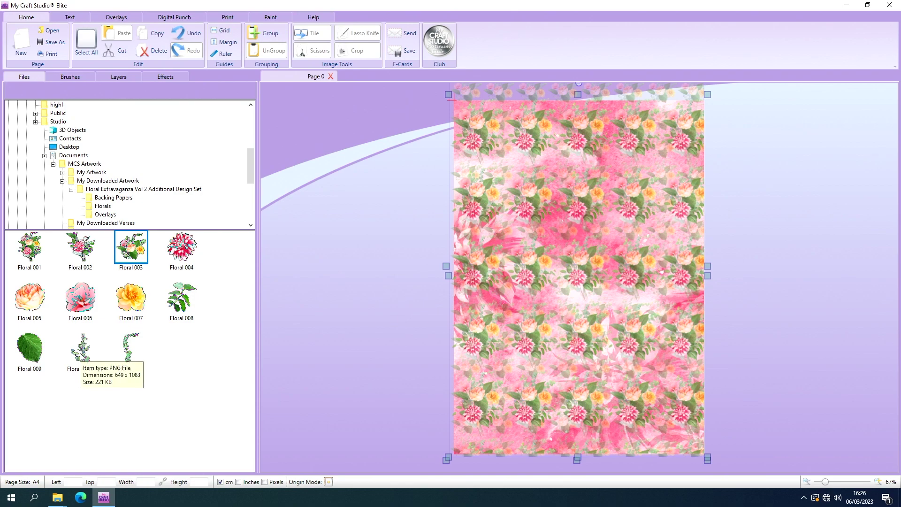
mouse_move(81, 355)
left_mouse_down()
mouse_move(288, 307)
mouse_move(401, 294)
left_mouse_up()
mouse_move(431, 337)
left_mouse_down()
mouse_move(655, 368)
mouse_move(679, 388)
left_mouse_up()
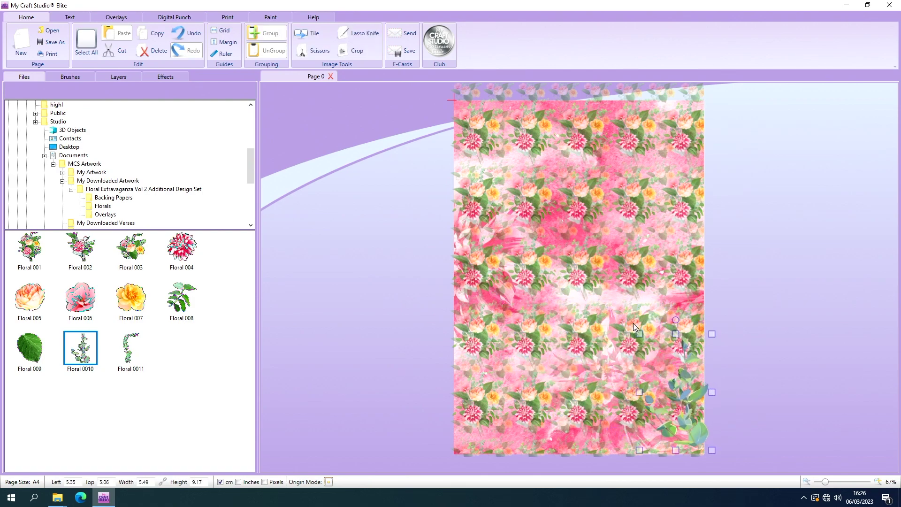
left_click_drag(639, 335, 517, 132)
left_click_drag(638, 274, 685, 282)
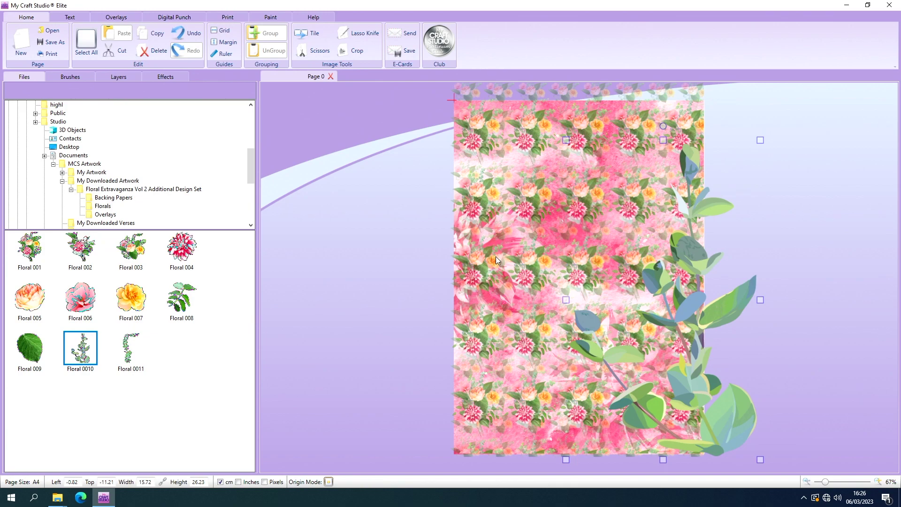
Preview the page as printed to examine how the overhanging artwork is cut off, and leave the preview.
left_click(227, 17)
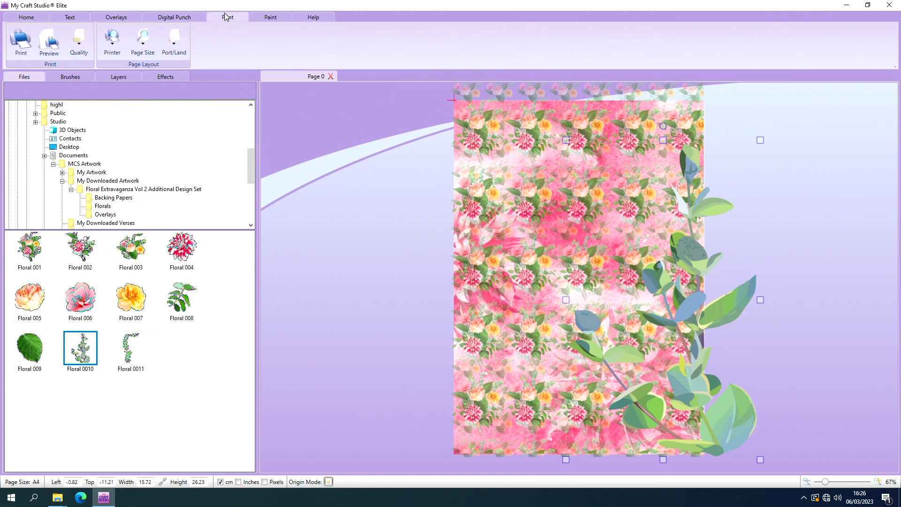
left_click(55, 53)
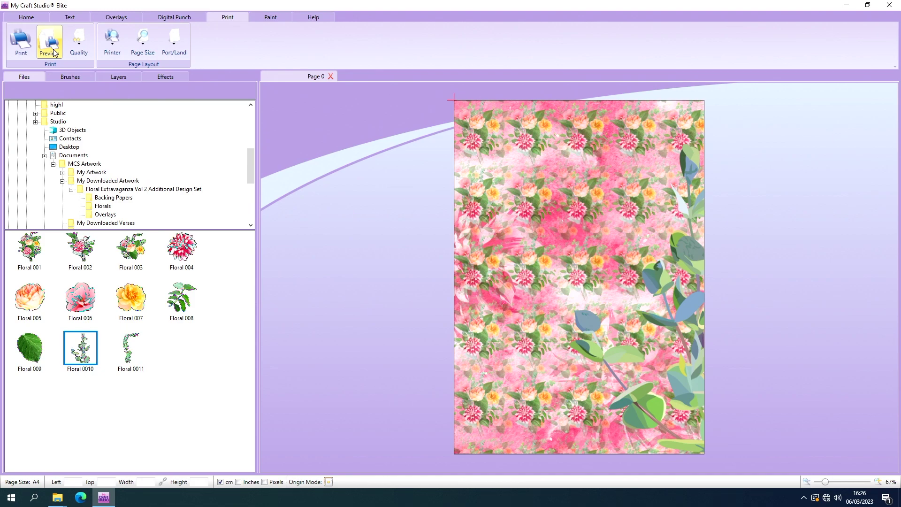
left_click(53, 51)
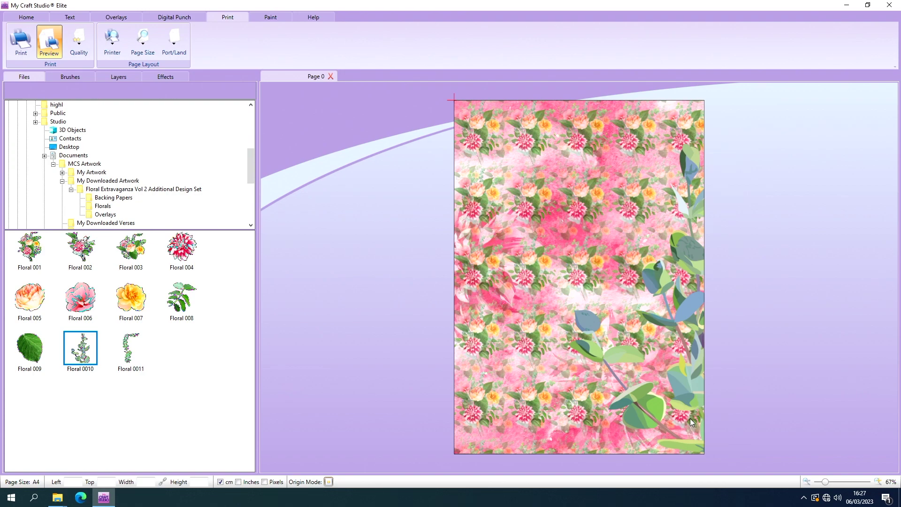
left_click(48, 44)
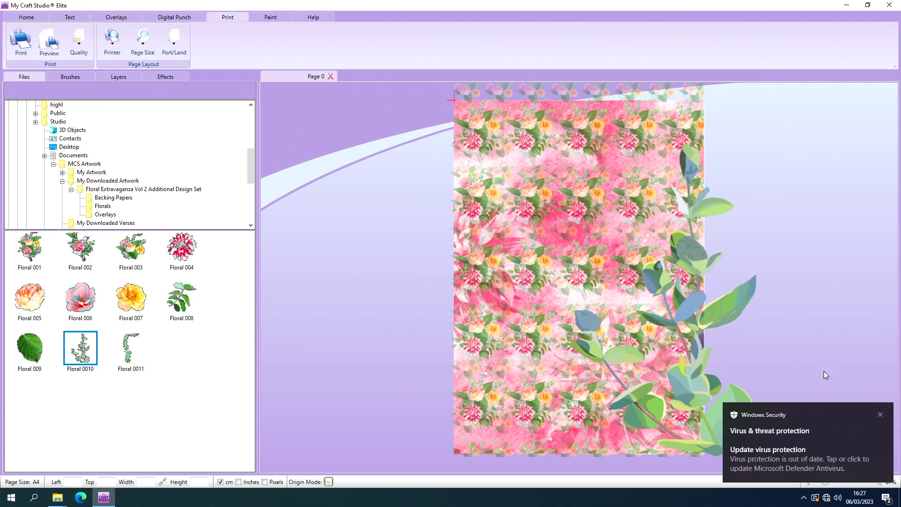
left_click(879, 416)
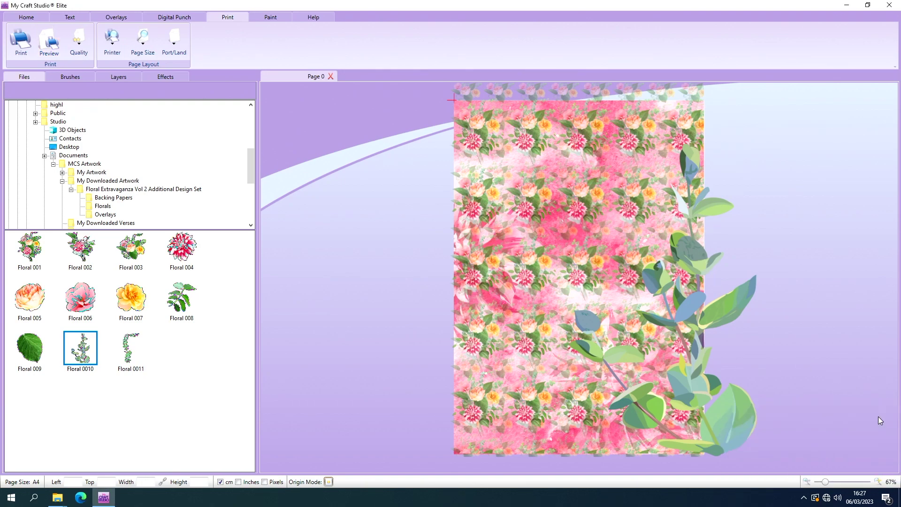
Crop the Floral 0010 foliage along the page's right edge so that nothing overhangs that side.
left_click(681, 311)
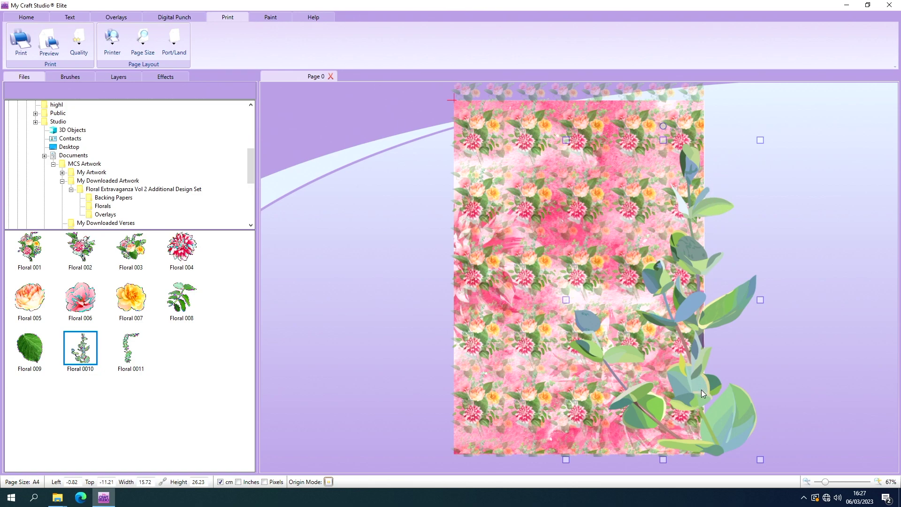
left_click(26, 19)
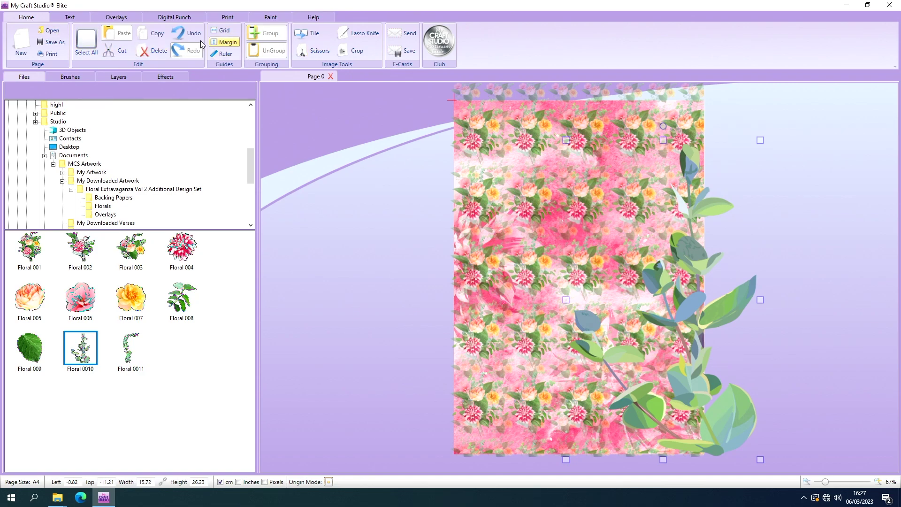
left_click(363, 53)
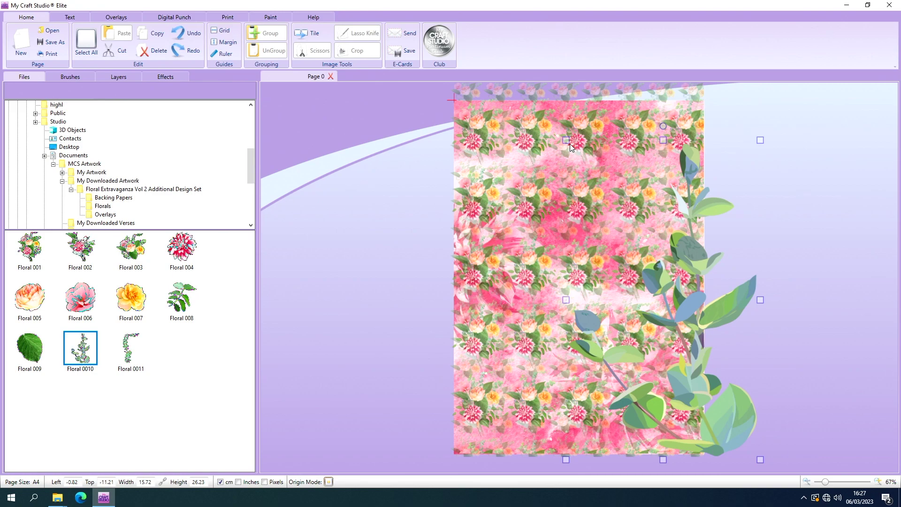
left_click_drag(570, 143, 703, 453)
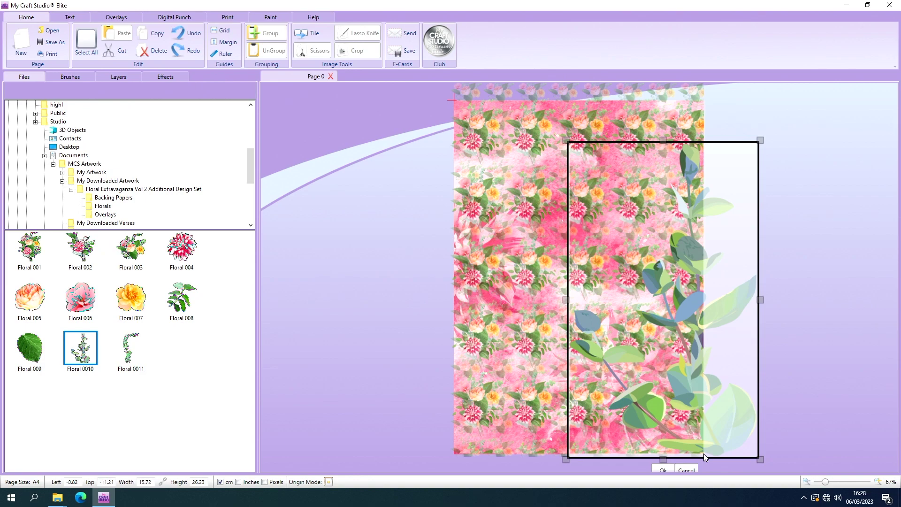
mouse_move(703, 453)
left_mouse_down()
mouse_move(692, 371)
mouse_move(704, 300)
mouse_move(704, 454)
left_mouse_up()
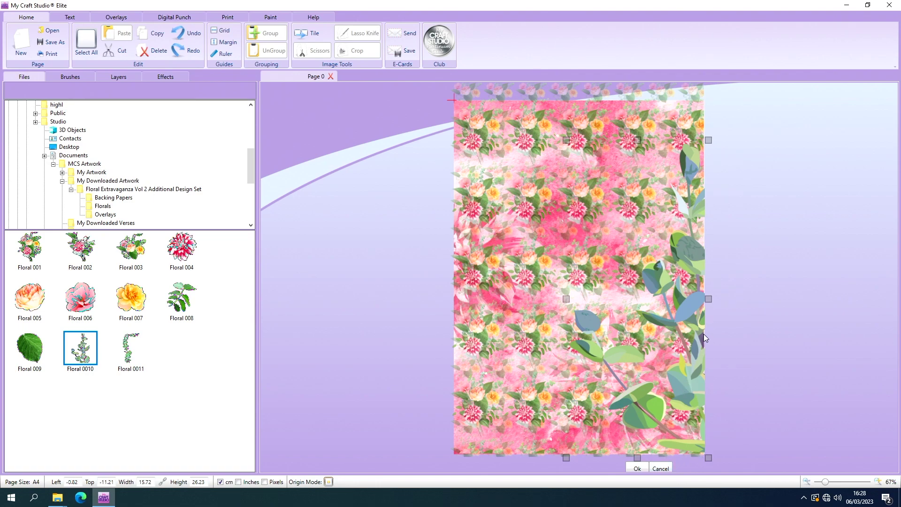
left_click_drag(707, 300, 707, 301)
left_click(635, 469)
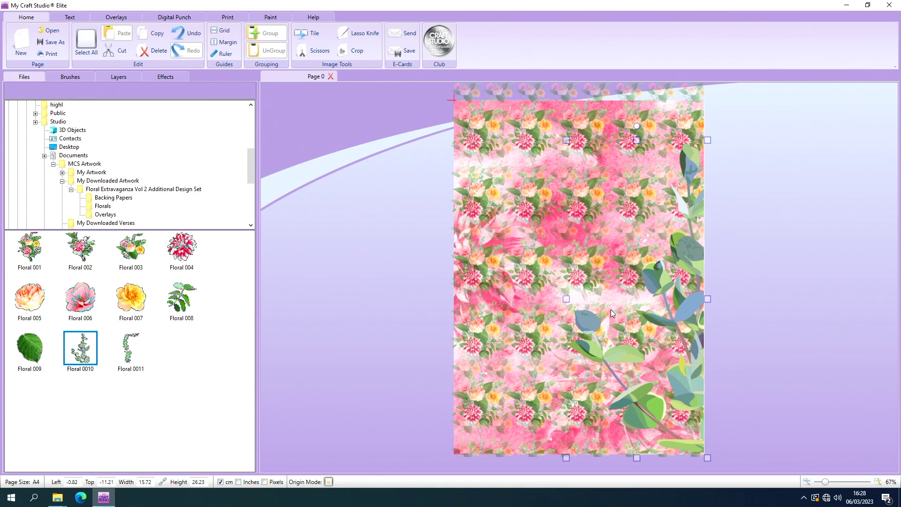
Place Backing Paper 004 beside the page to compare it with the design, and delete it again.
left_click(102, 199)
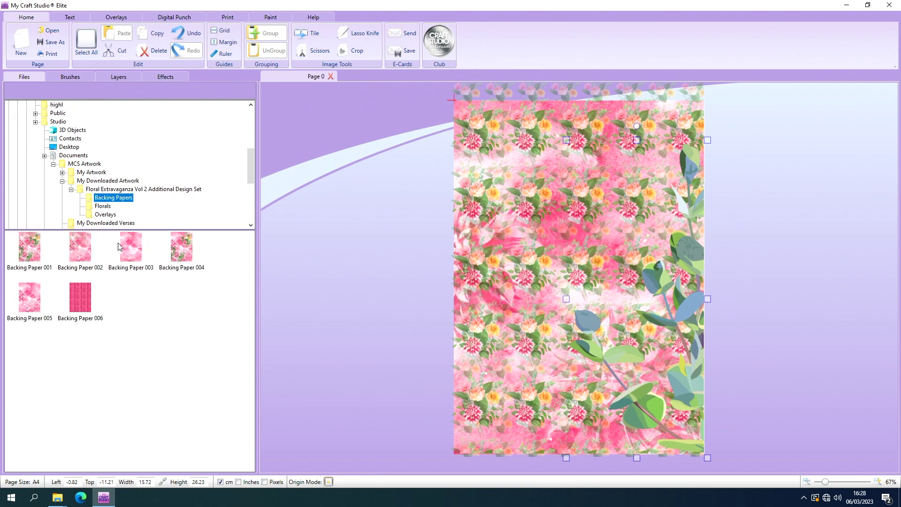
left_click_drag(180, 254, 370, 238)
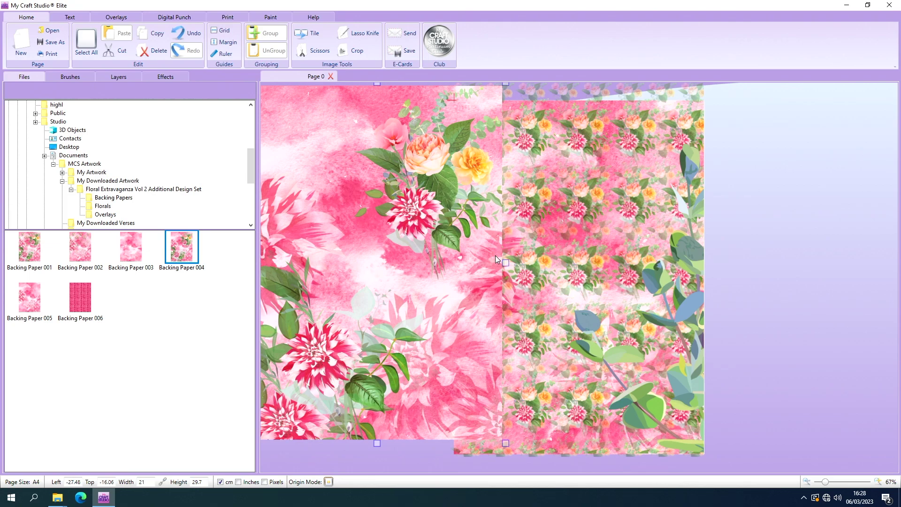
left_click_drag(466, 244, 393, 249)
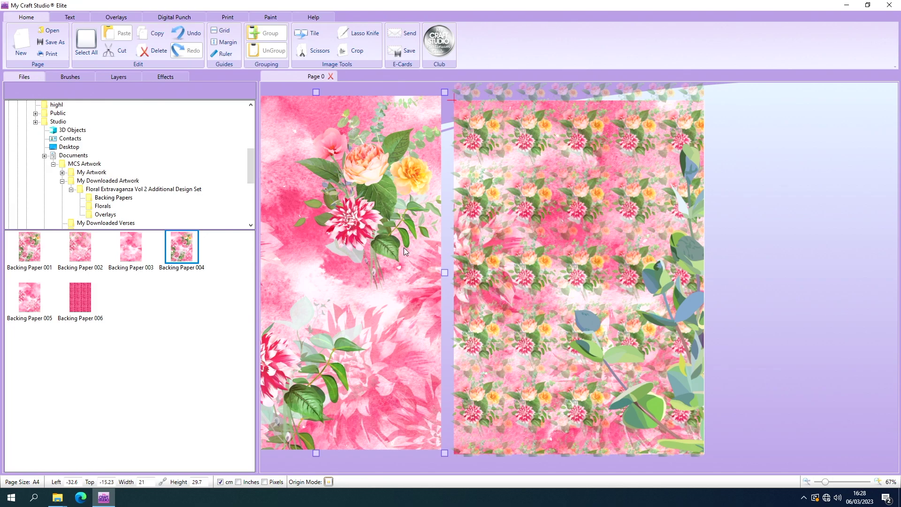
key("Delete")
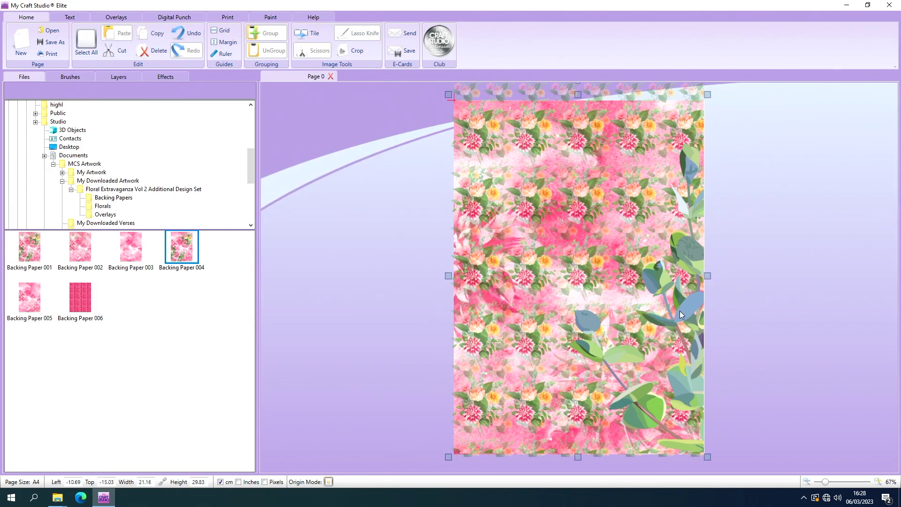
Delete all the remaining floral and backing artwork to leave a blank page.
key("Delete")
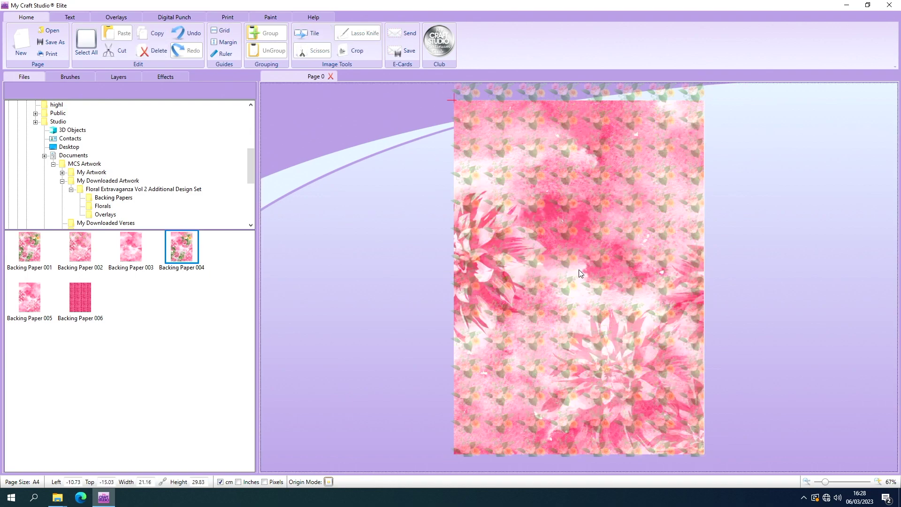
left_click(573, 261)
key("Delete")
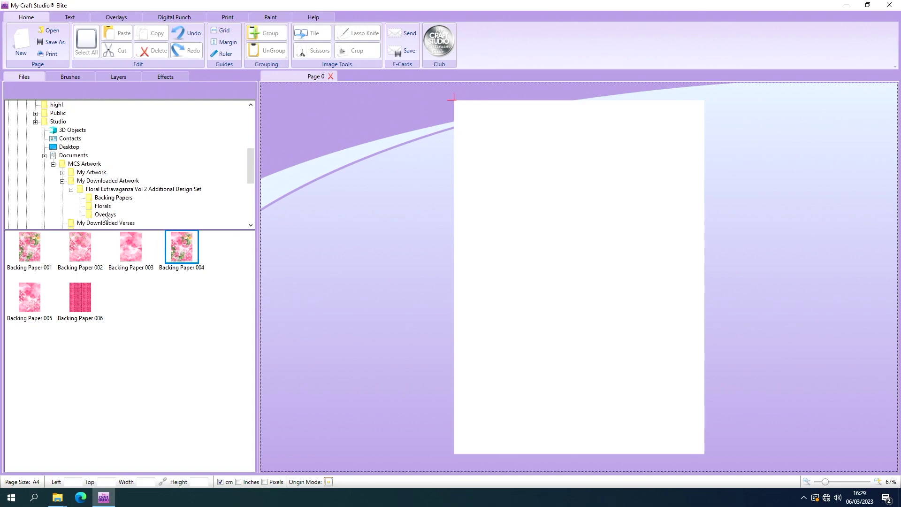
Place Backing Paper 003 on the blank page and align it with the page edges.
left_click_drag(129, 248, 383, 156)
left_click_drag(467, 240, 519, 209)
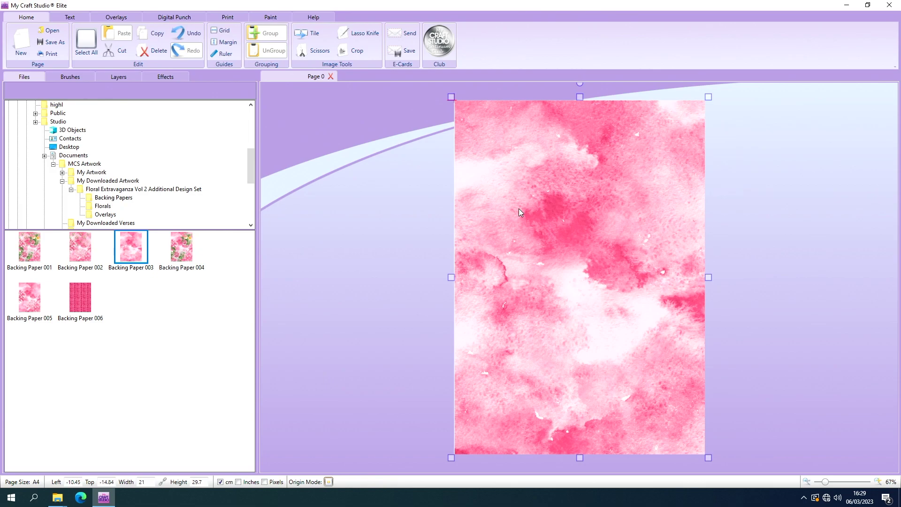
left_click_drag(519, 209, 517, 208)
Browse the overlay designs, and place Backing Paper 002 so that it covers the left part of Backing Paper 003.
left_click(113, 216)
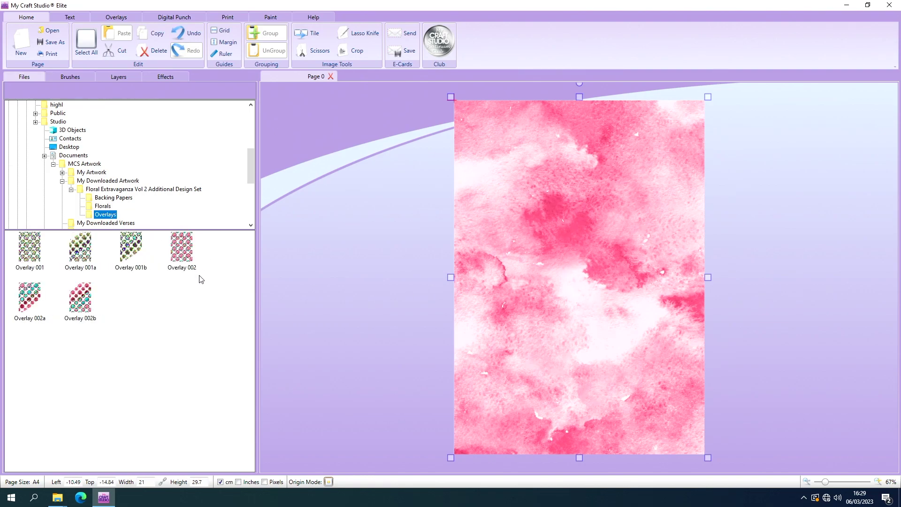
left_click(121, 198)
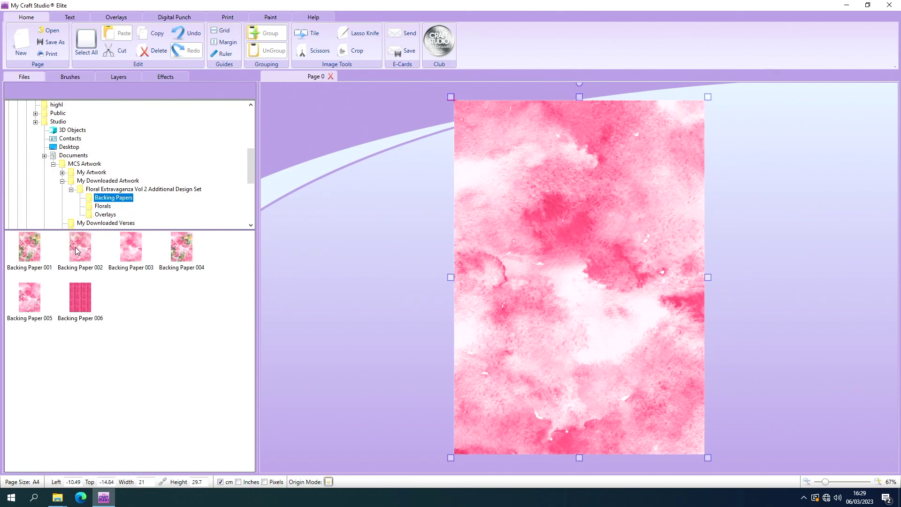
left_click_drag(84, 249, 298, 174)
left_click_drag(384, 332, 405, 249)
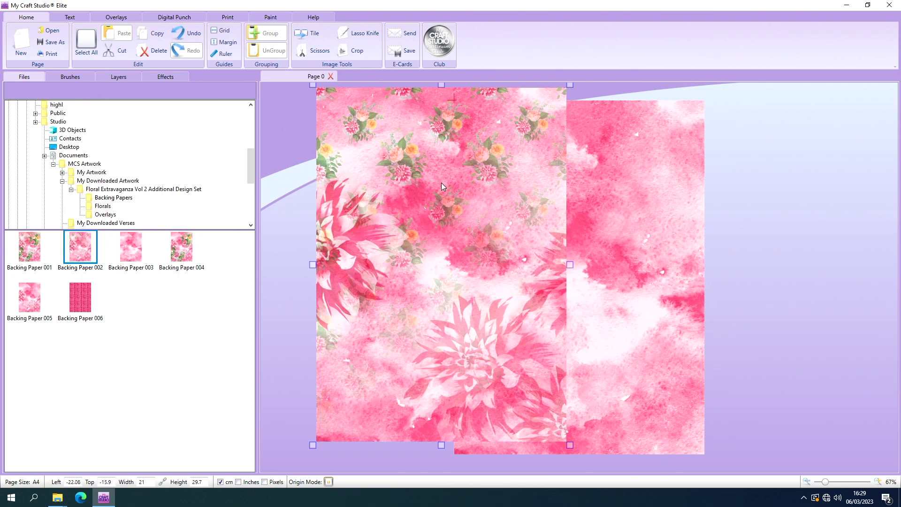
left_click_drag(441, 182, 434, 199)
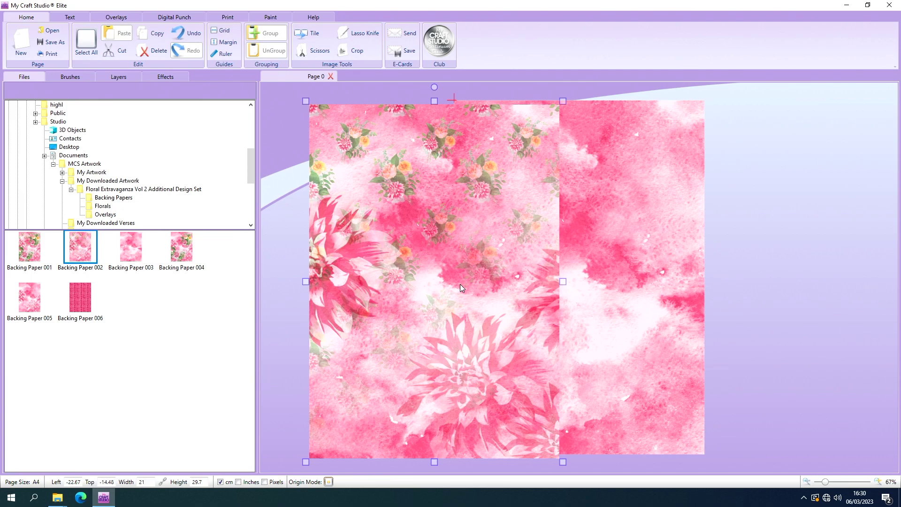
left_click_drag(460, 280, 441, 274)
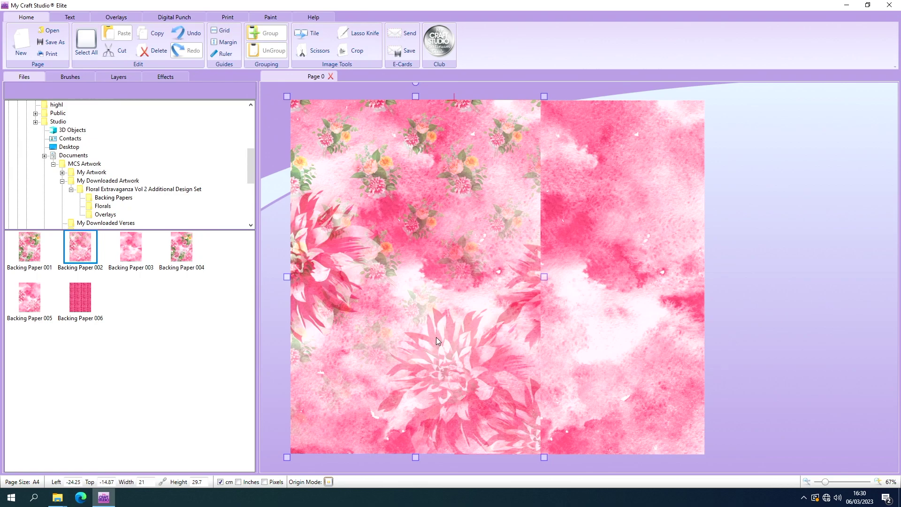
Delete Backing Paper 002, and place Overlay 002 over Backing Paper 003, aligned with the page edges.
key("Delete")
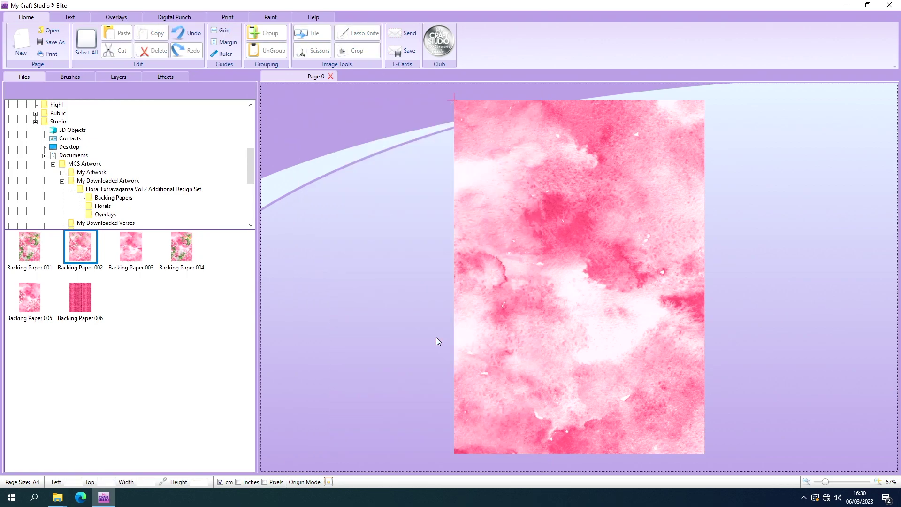
left_click(112, 216)
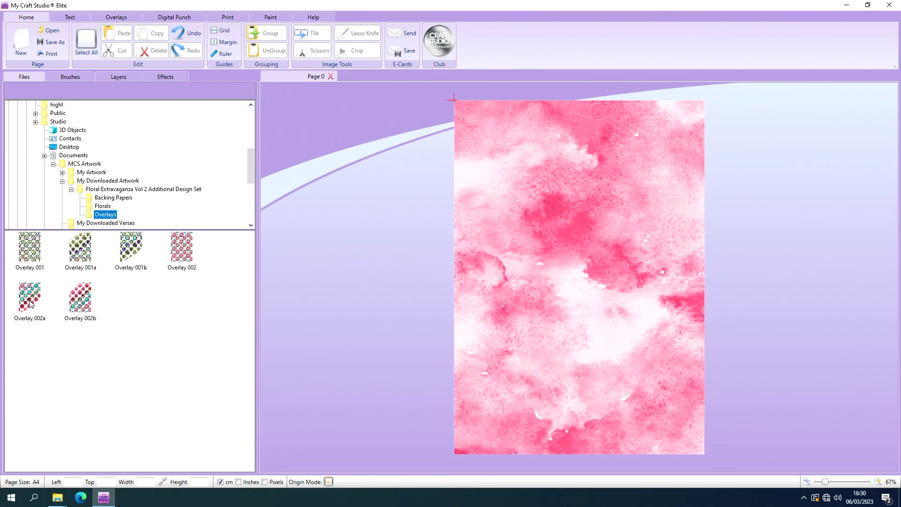
left_click_drag(181, 253, 380, 185)
left_click_drag(516, 266, 526, 252)
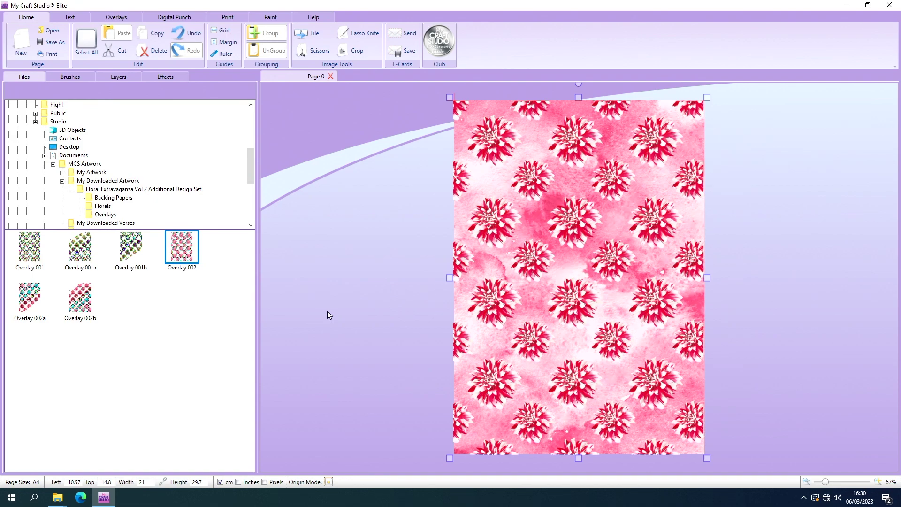
Place Backing Paper 006 on the page, send it backwards behind Overlay 002 to preview the combination, and remove it again.
left_click(118, 198)
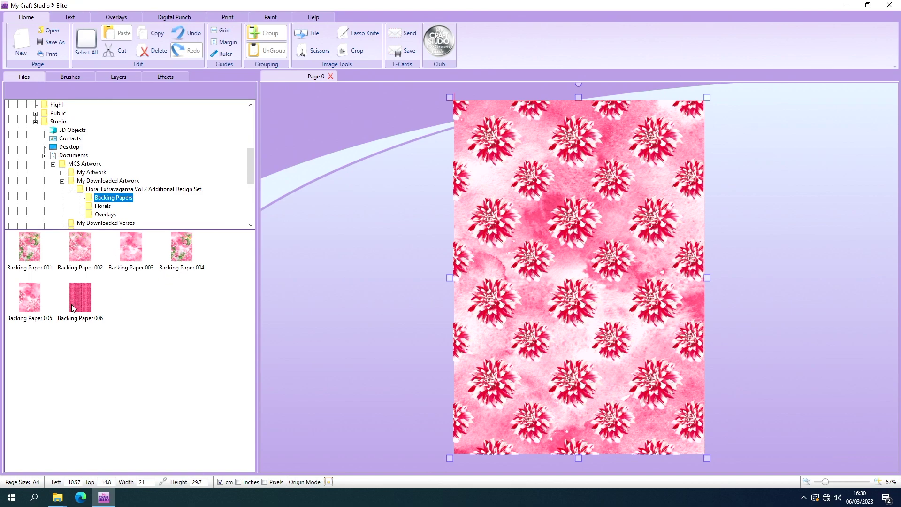
left_click_drag(72, 308, 499, 179)
right_click(500, 177)
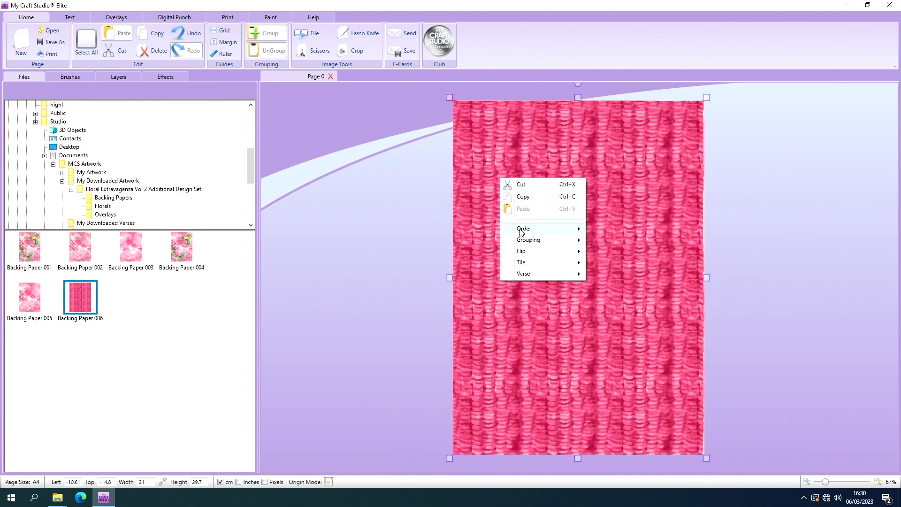
mouse_move(522, 230)
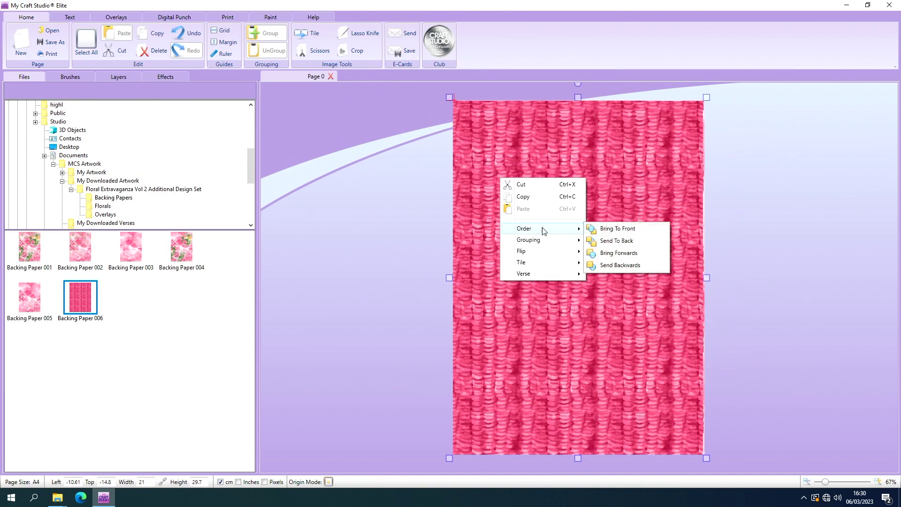
left_click(616, 265)
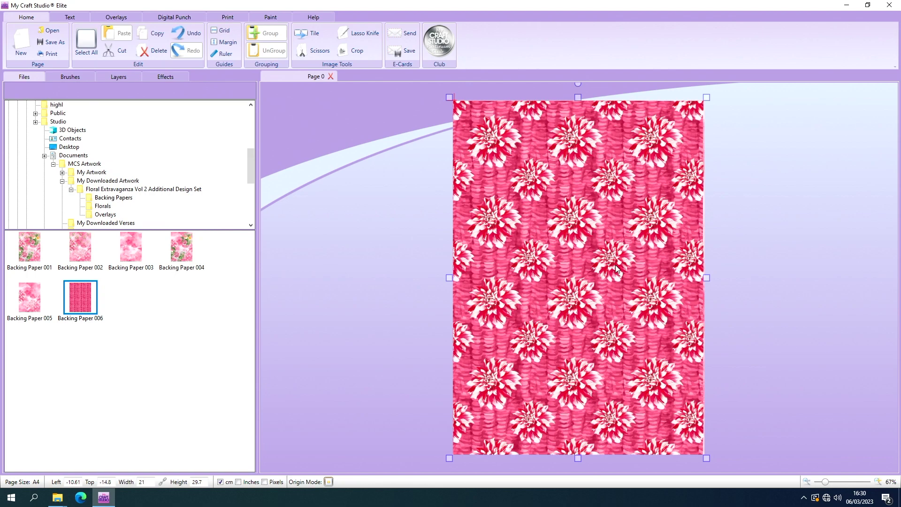
left_click(345, 242)
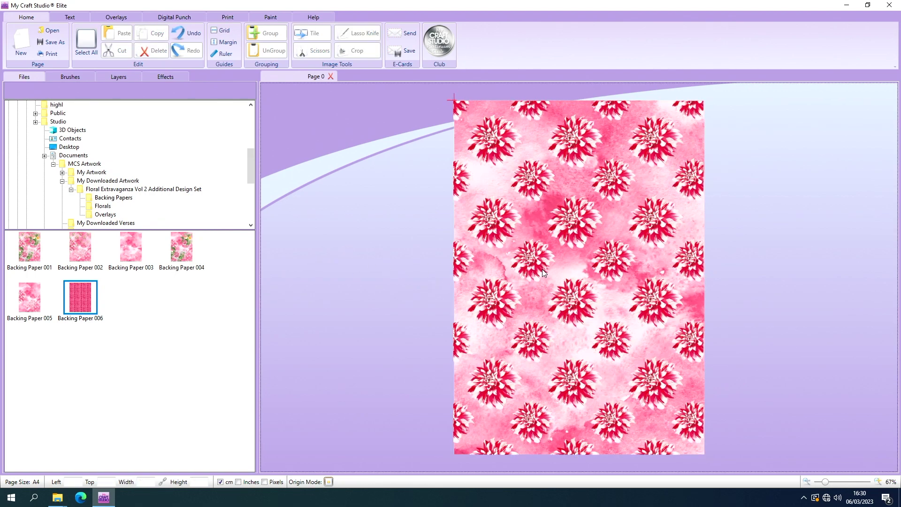
Replace Overlay 002 with Overlay 001, positioned over Backing Paper 003 to cover the page.
left_click(111, 217)
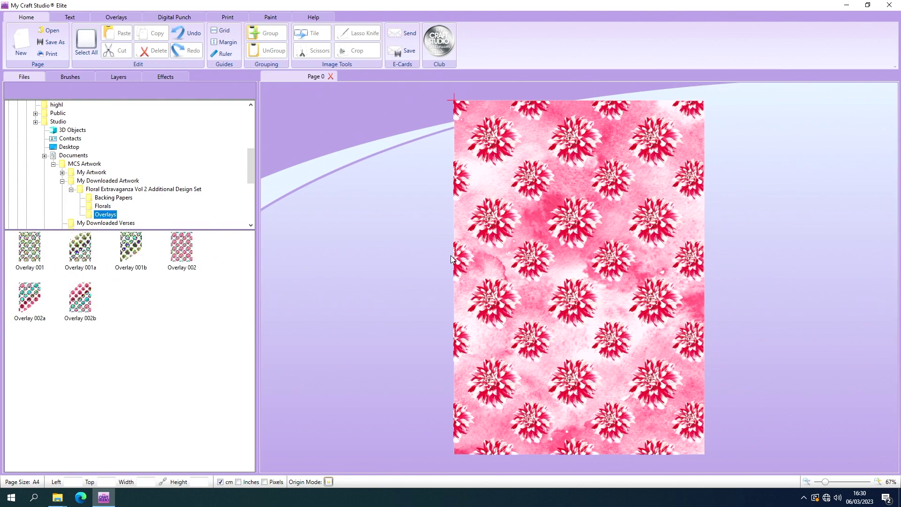
left_click(550, 253)
key("Delete")
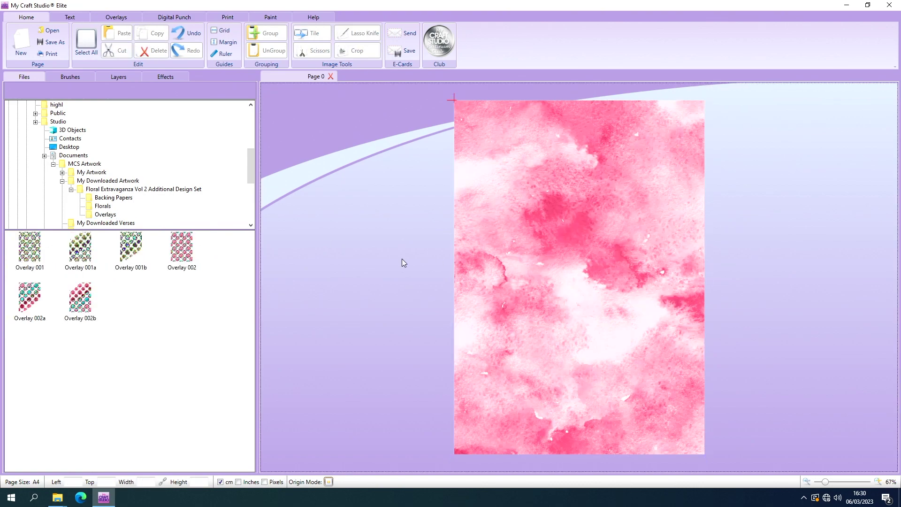
left_click_drag(38, 254, 509, 300)
left_click_drag(526, 233, 519, 206)
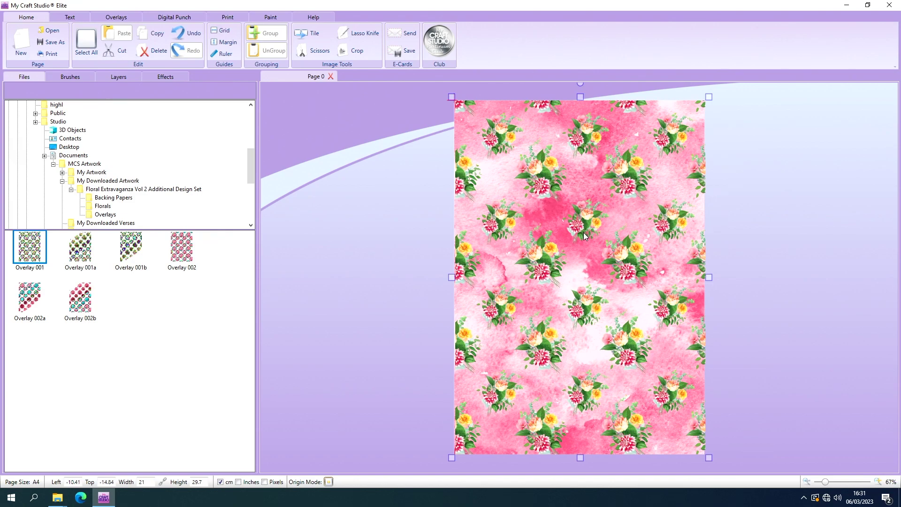
left_click_drag(584, 231, 586, 231)
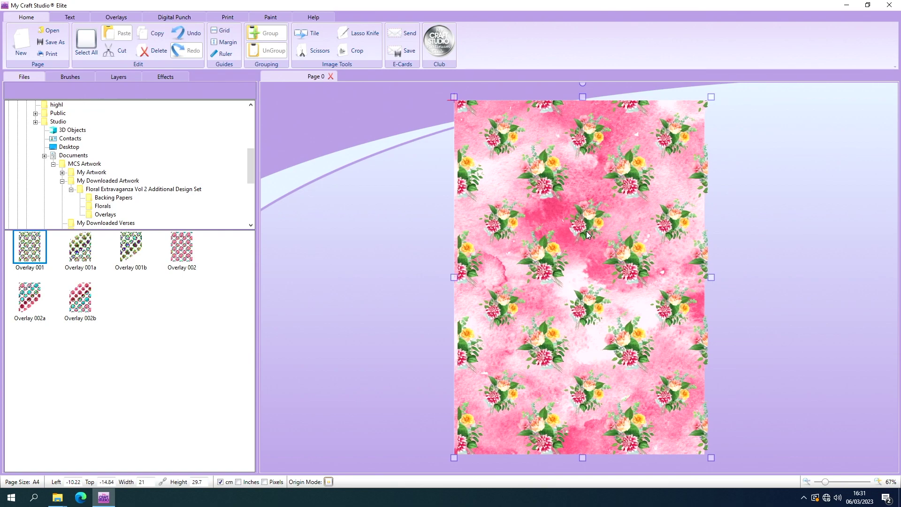
Recolour Backing Paper 003 green with hue 146 and saturation -227, and align Overlay 001 with the page edges.
left_click(115, 79)
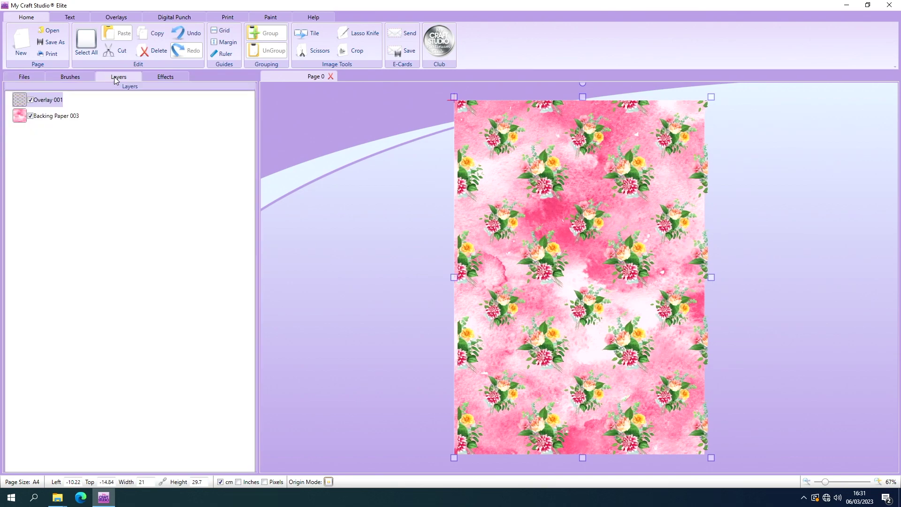
left_click(71, 121)
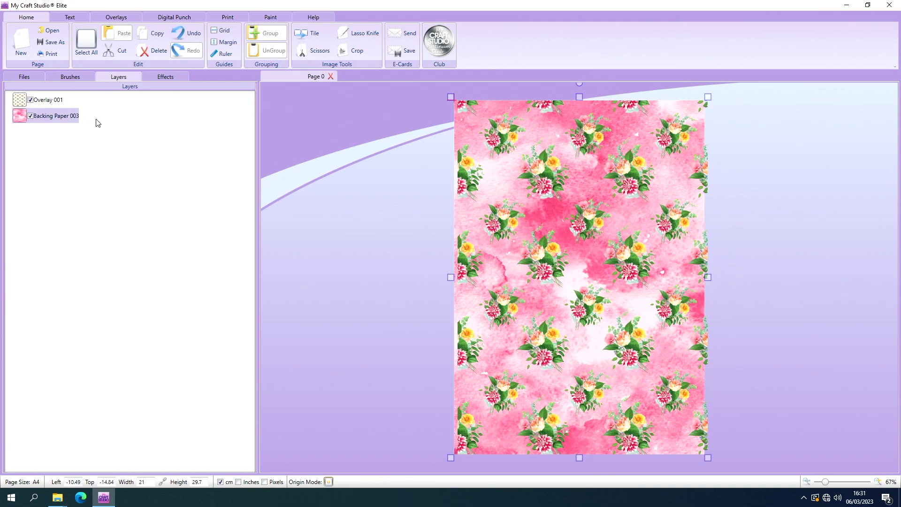
left_click(167, 77)
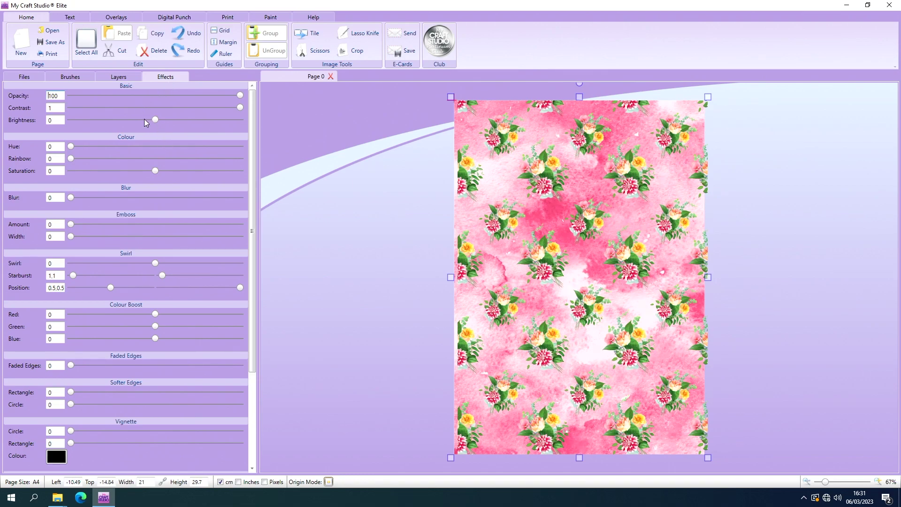
left_click(125, 80)
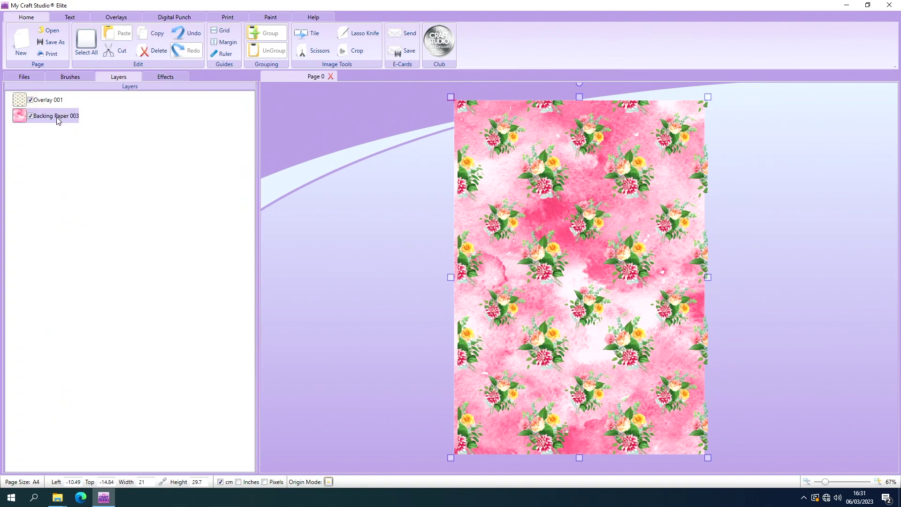
left_click(163, 78)
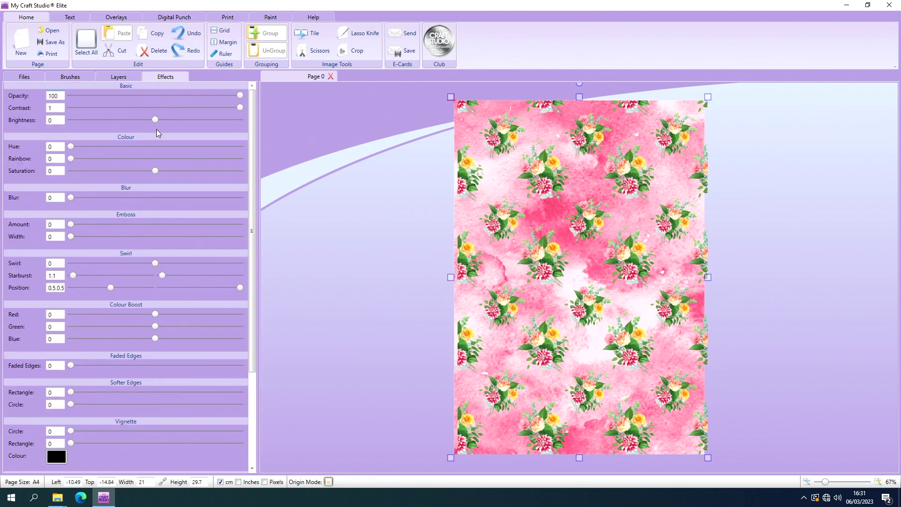
left_click_drag(70, 145, 139, 150)
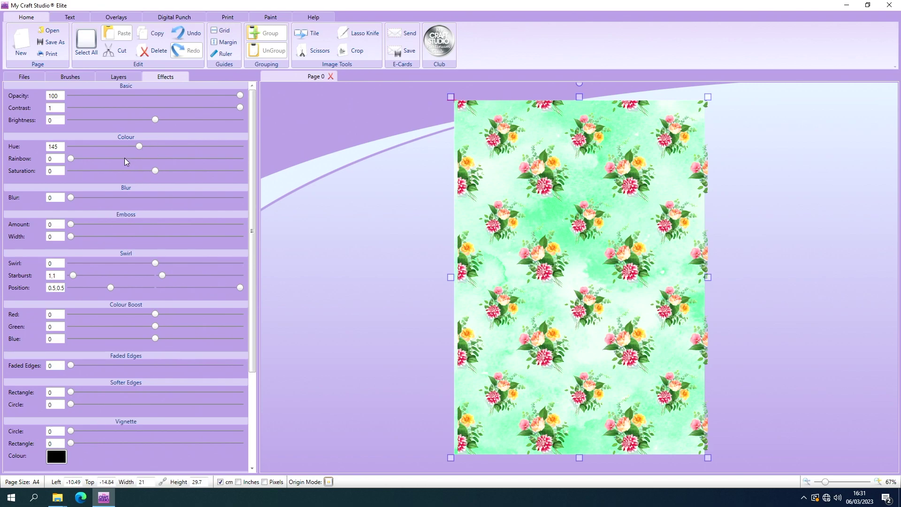
left_click_drag(156, 174, 142, 145)
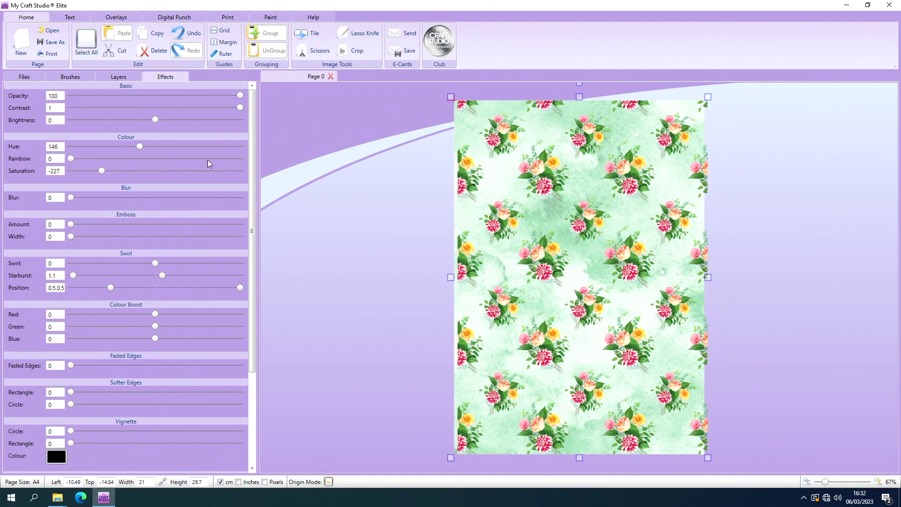
left_click(471, 182)
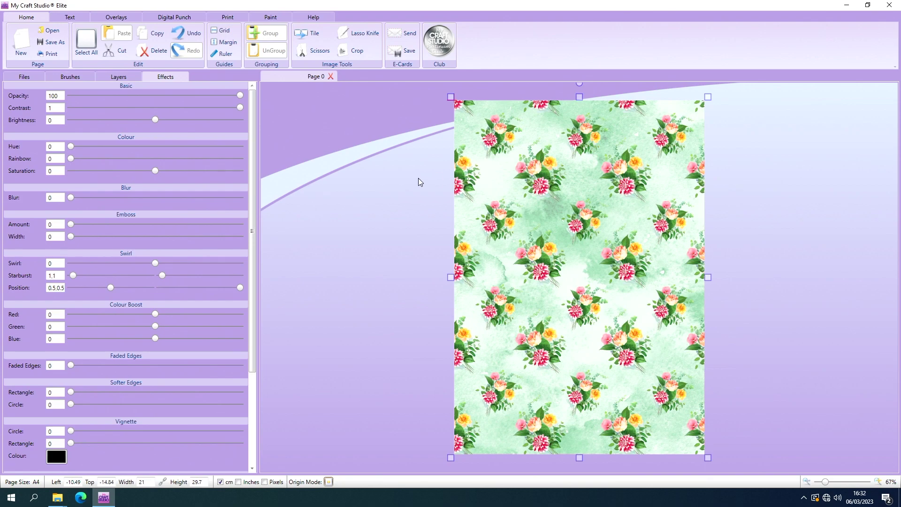
Save the page as a craft project named "Green flowers" in the Documents folder.
left_click(55, 43)
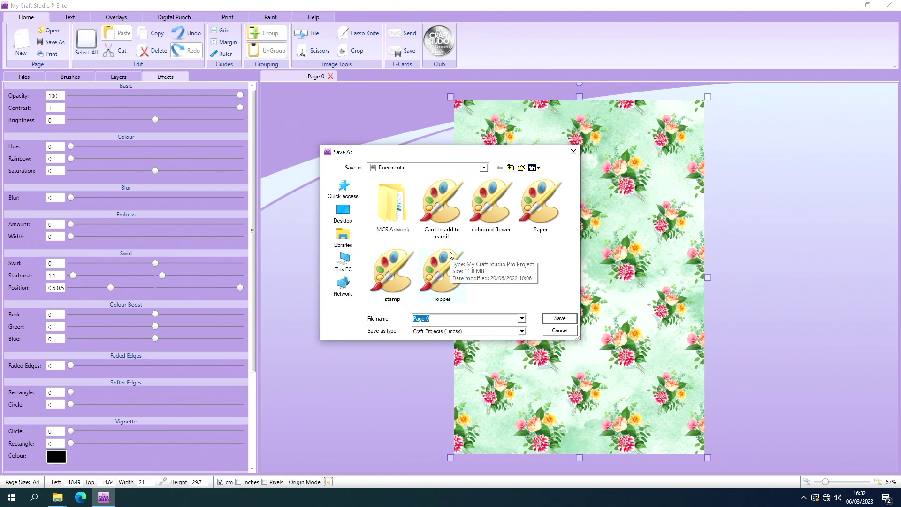
left_click(484, 168)
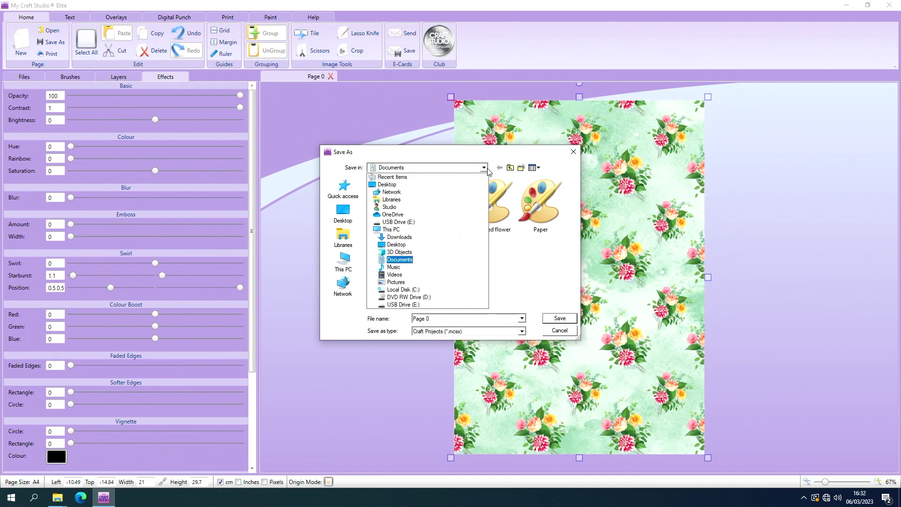
left_click(484, 168)
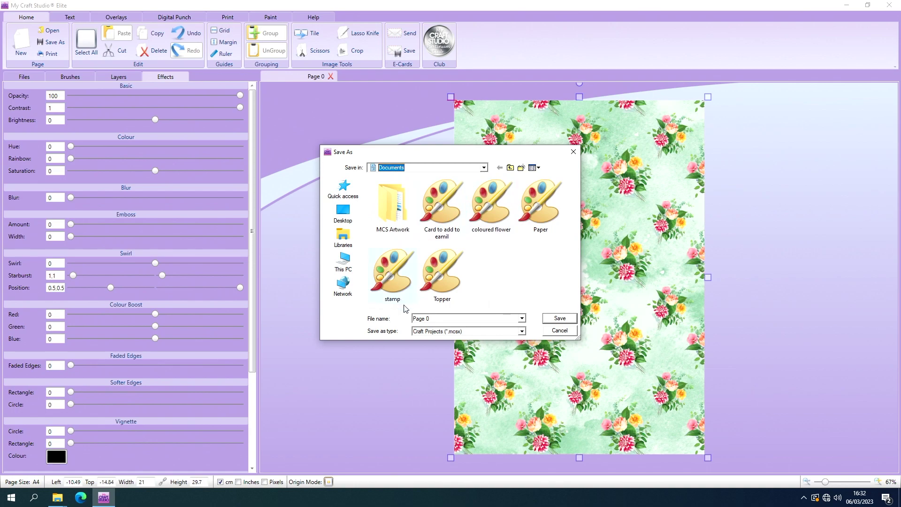
left_click(429, 319)
type("Green flowers")
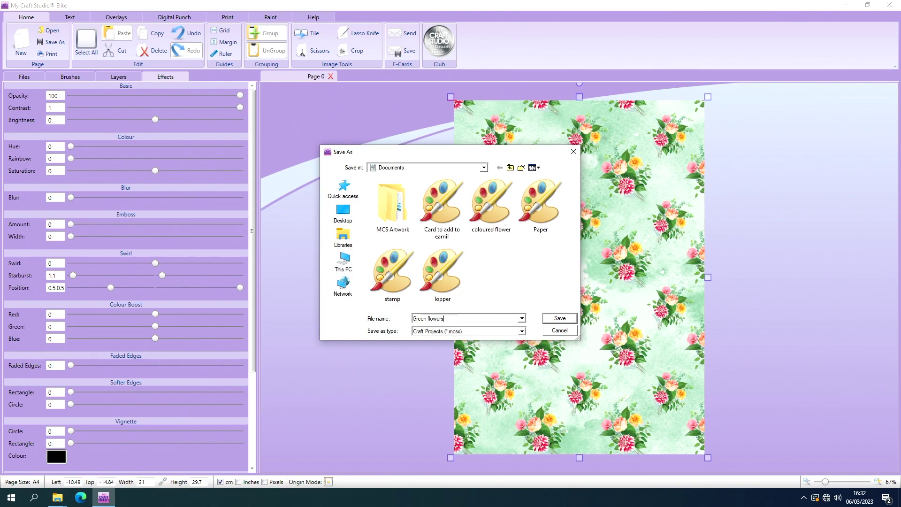
key("Return")
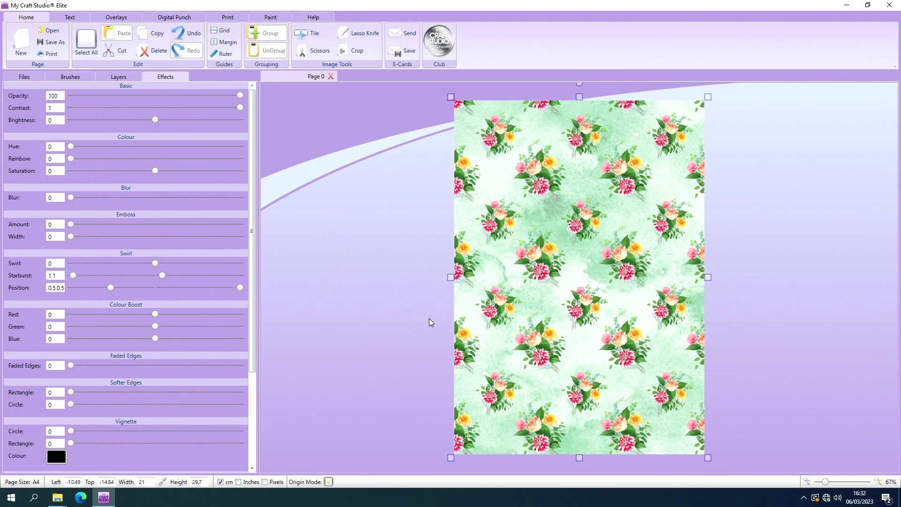
Delete both layers from the page, and open the saved "Green flowers" project from Documents.
key("Delete")
key("Delete")
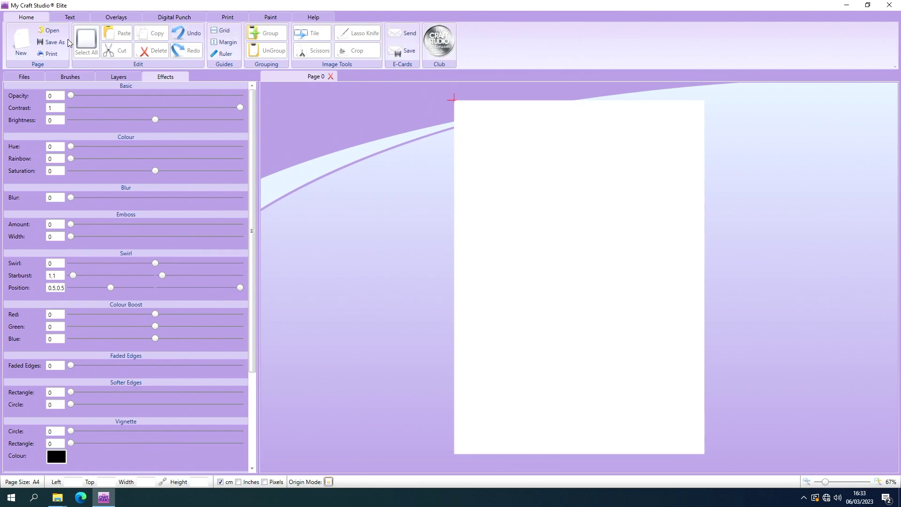
left_click(52, 32)
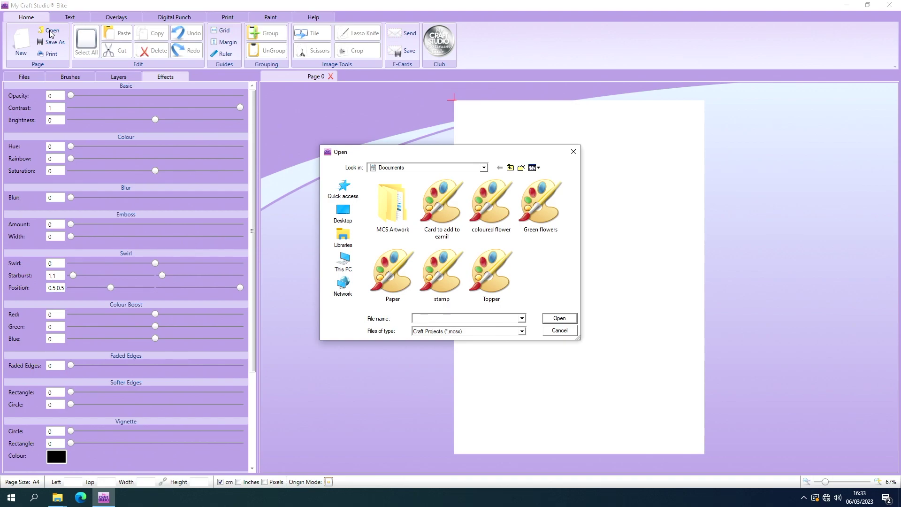
left_click(534, 211)
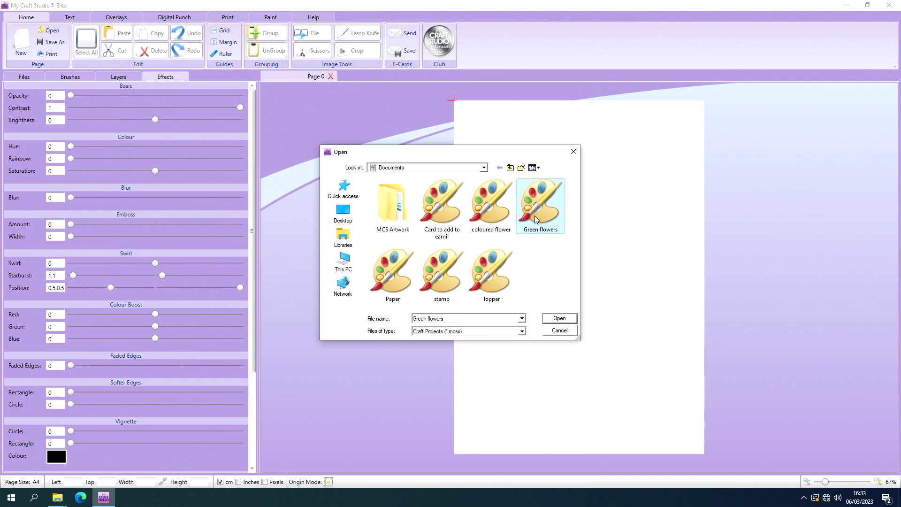
left_click(556, 321)
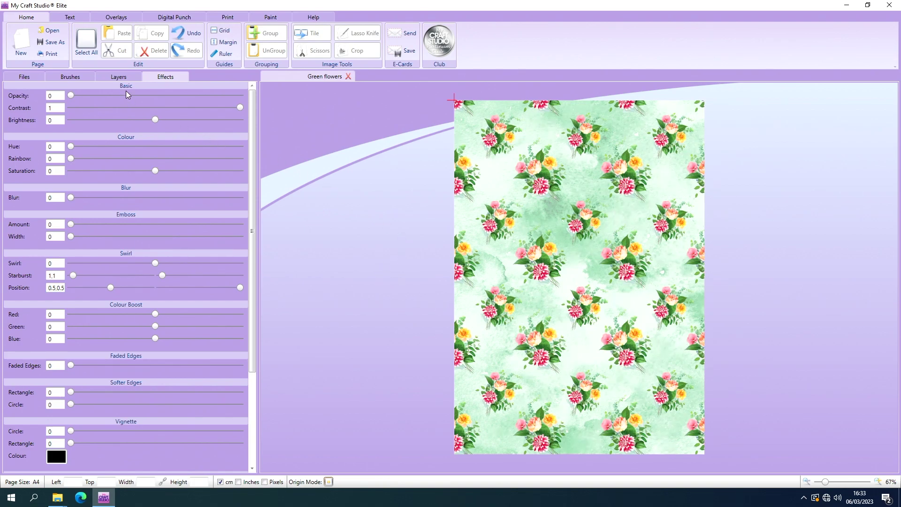
Recolour Backing Paper 003 with hue 45, saturation -64 and opacity 45, and nudge Overlay 001 slightly.
left_click(128, 73)
left_click(68, 117)
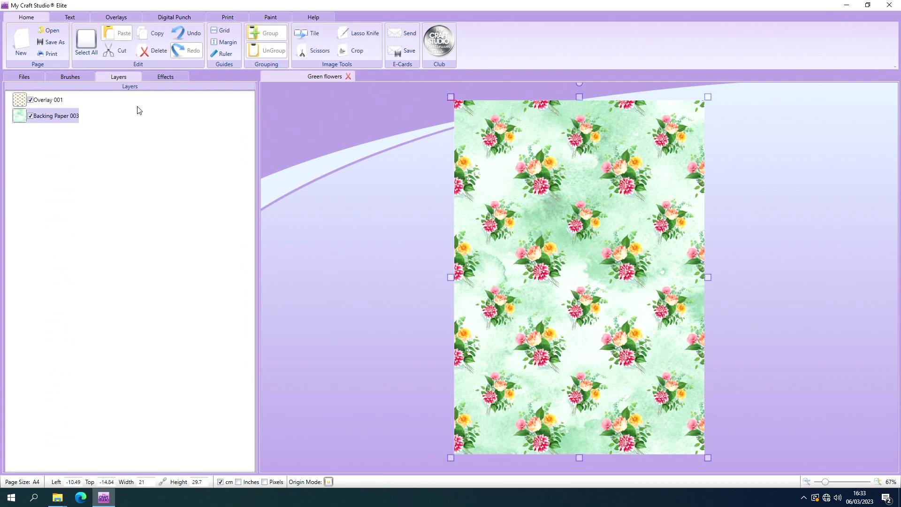
left_click(171, 78)
left_click_drag(140, 145, 123, 171)
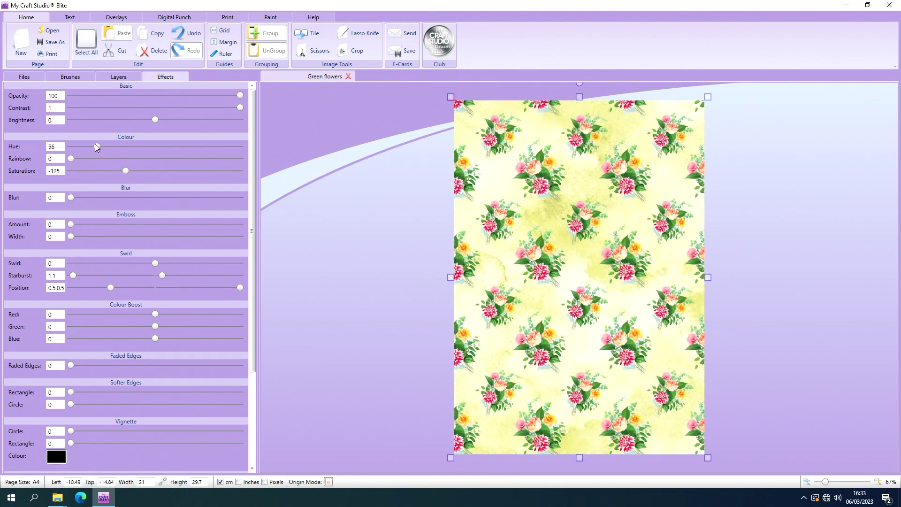
mouse_move(94, 144)
left_mouse_down()
mouse_move(102, 144)
mouse_move(91, 147)
left_mouse_up()
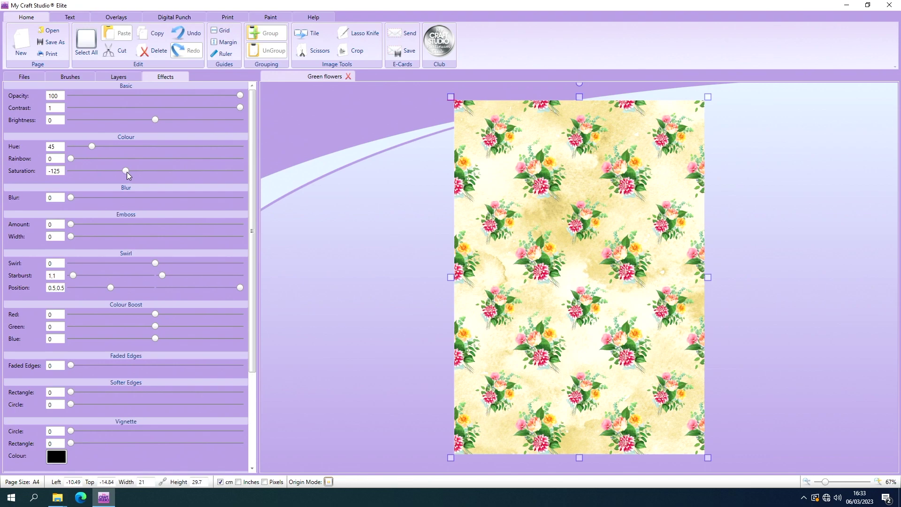
left_click_drag(127, 172, 137, 173)
left_click_drag(240, 95, 154, 95)
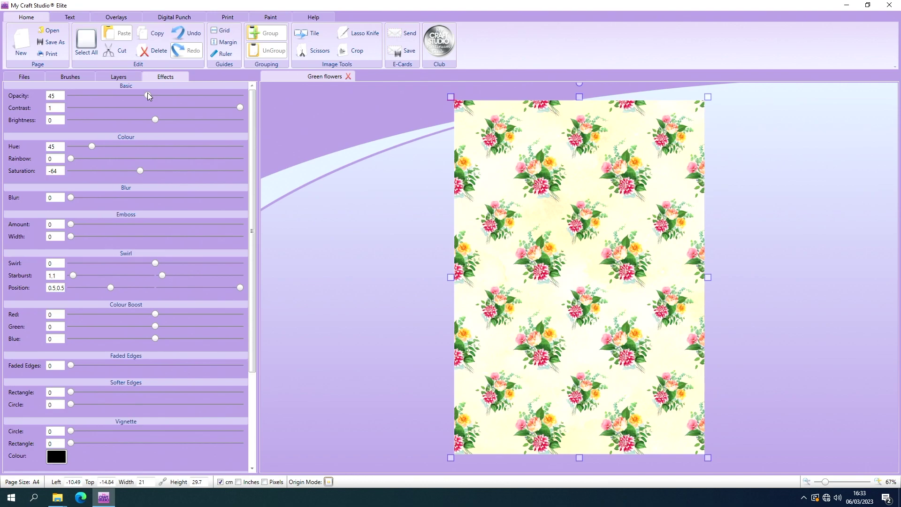
mouse_move(518, 237)
left_mouse_down()
mouse_move(581, 228)
mouse_move(519, 235)
left_mouse_up()
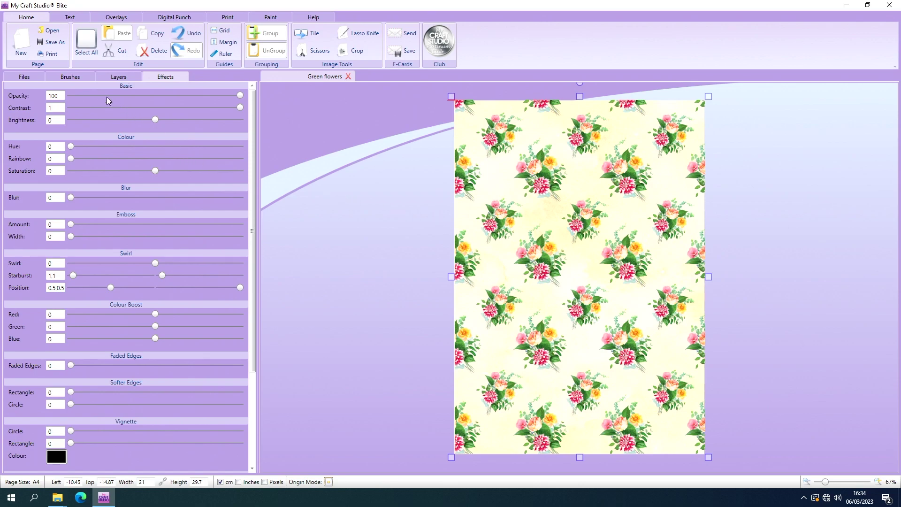
Save the page in the Documents folder as a JPEG Pro Quality image named "Yellow flowers".
left_click(52, 42)
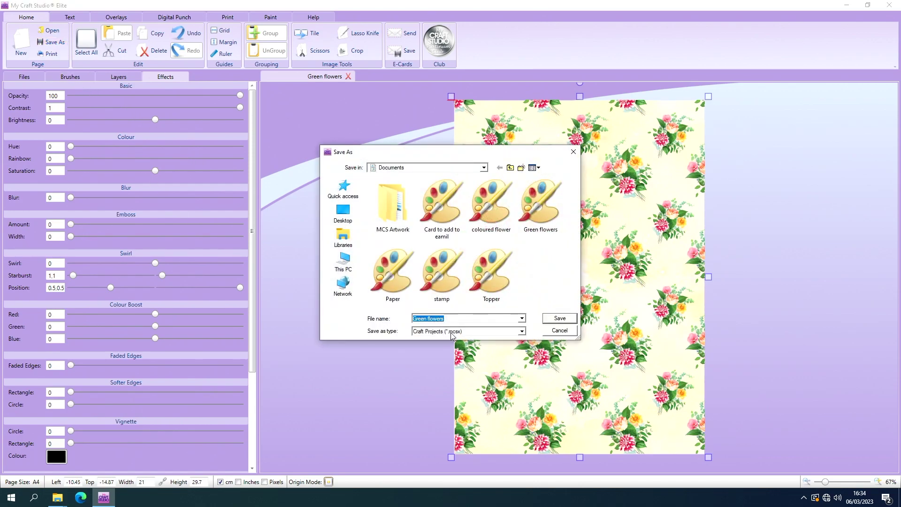
left_click(415, 319)
double_click(415, 318)
type("Yellow")
left_click(514, 333)
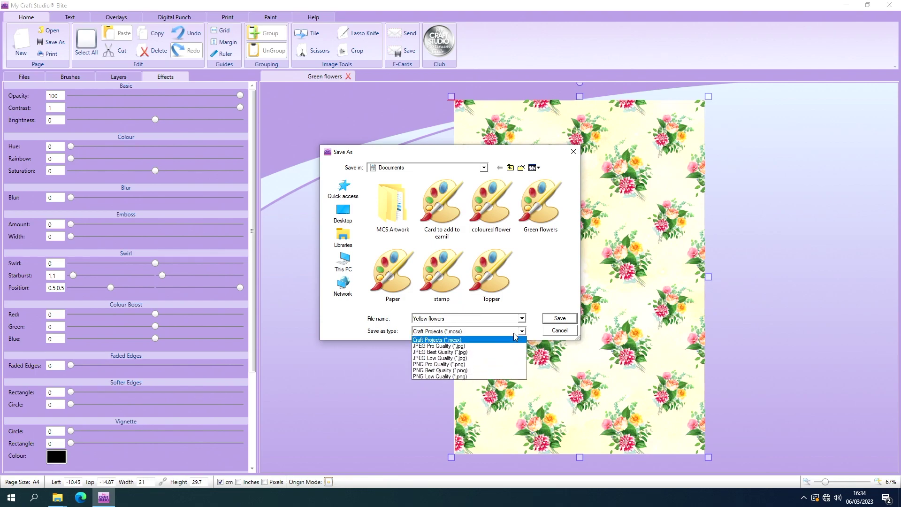
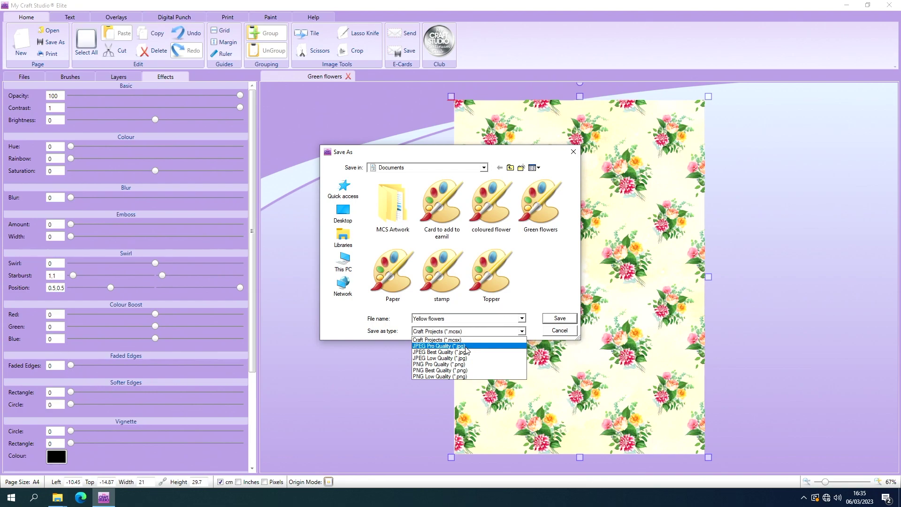
left_click(466, 348)
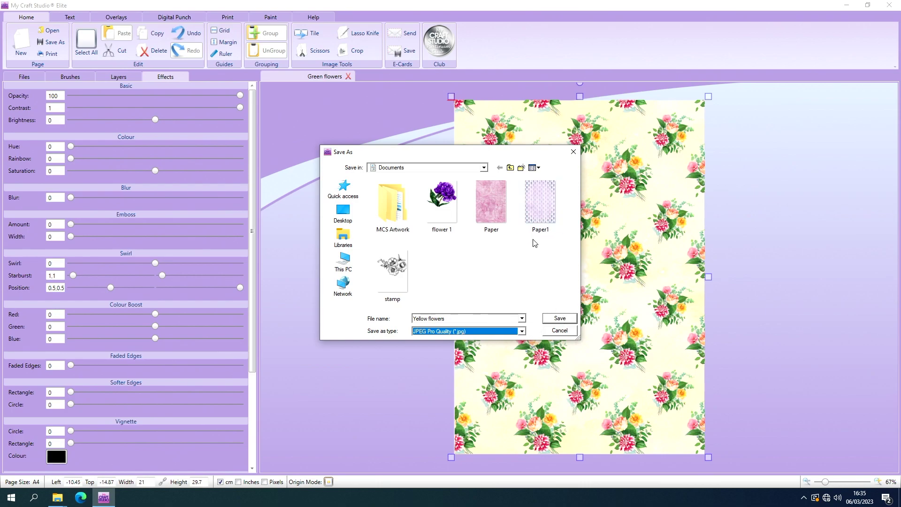
left_click(559, 319)
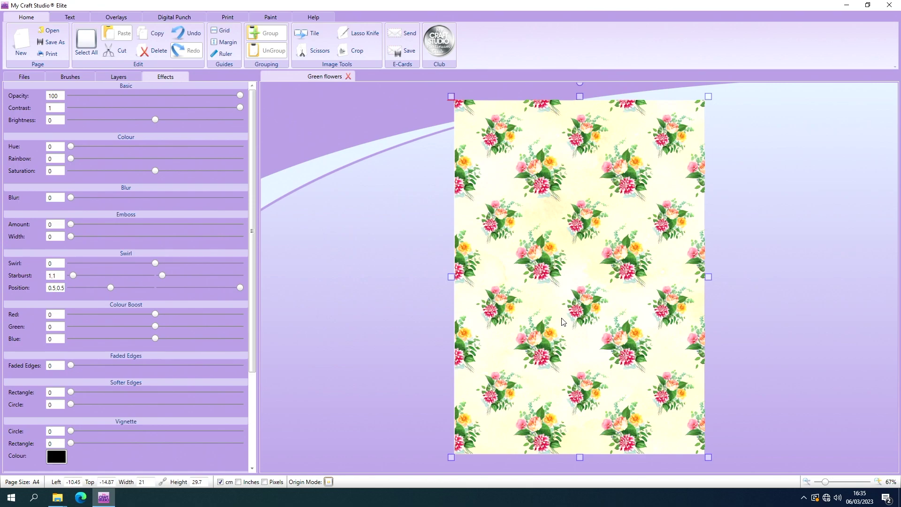
Delete the yellow floral design from the page and show the file browser with the artwork folders.
key("Delete")
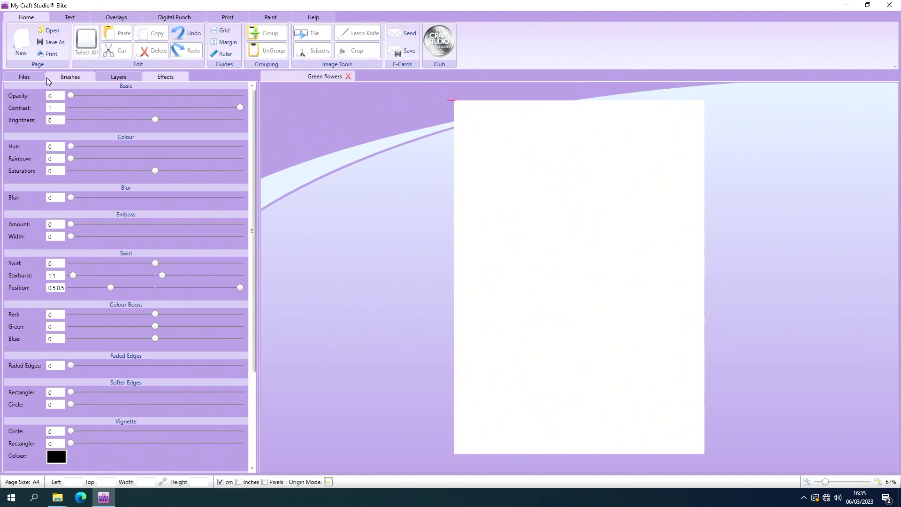
left_click(29, 77)
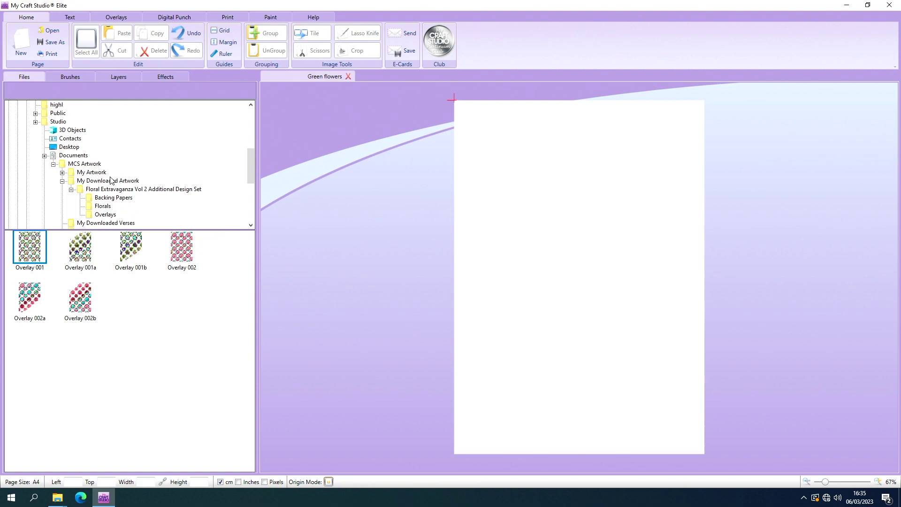
Add the Yellow flowers paper from the Documents folder and align it to fill the A4 page.
left_click(84, 157)
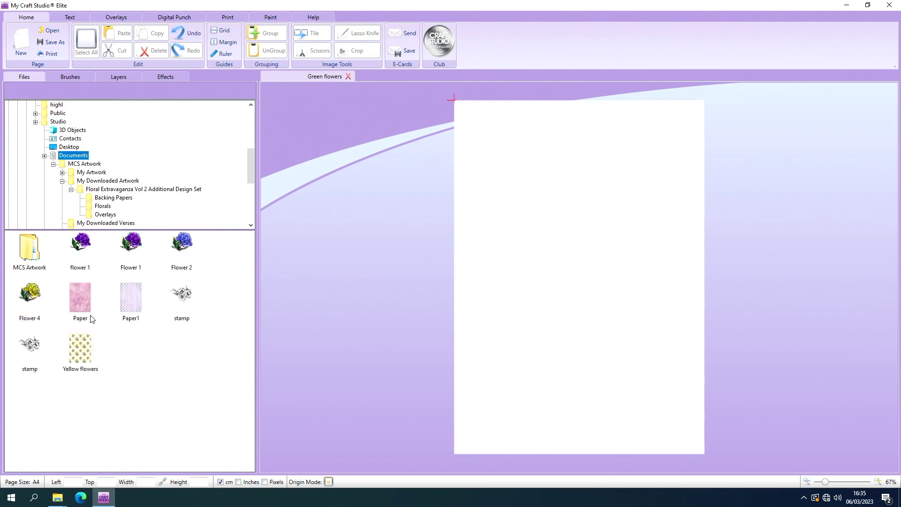
left_click_drag(76, 356, 371, 158)
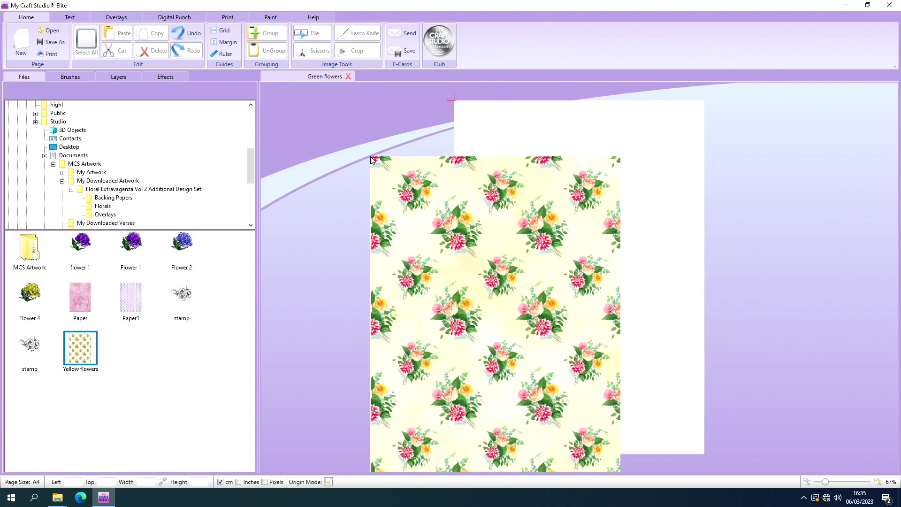
left_click_drag(477, 274, 533, 217)
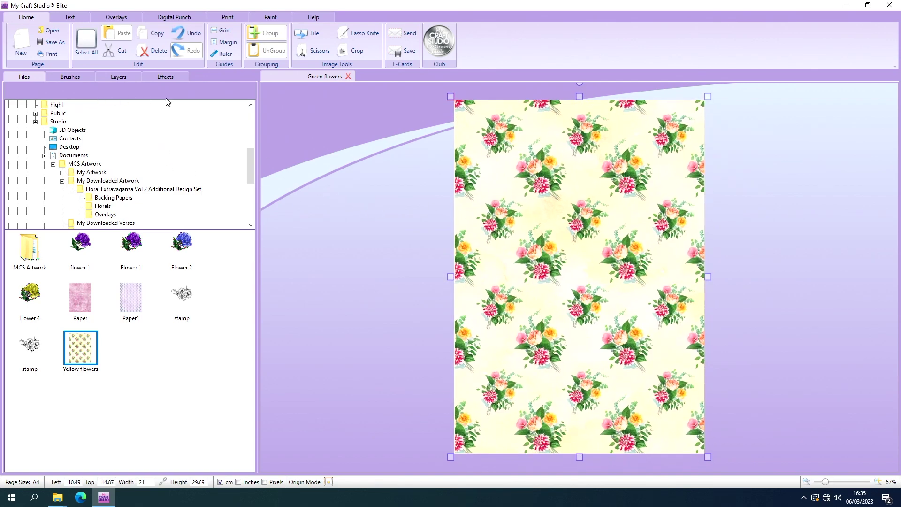
Try shifting the hue of the placed Yellow flowers paper, leave it at 0, and return to the file browser.
left_click(171, 78)
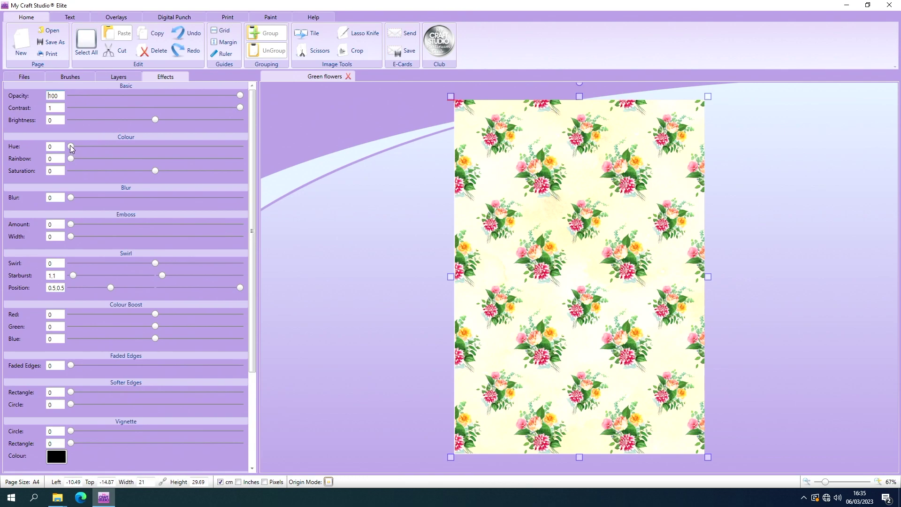
left_click_drag(69, 145, 48, 154)
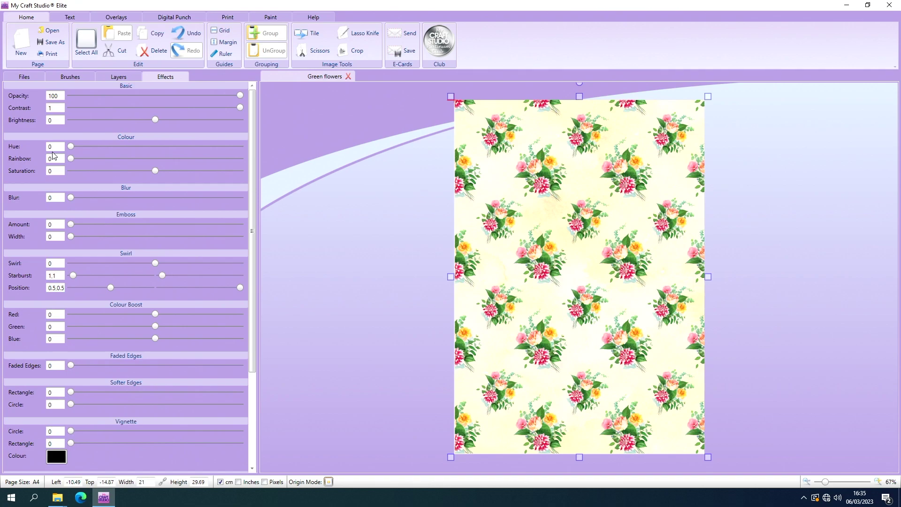
left_click(30, 78)
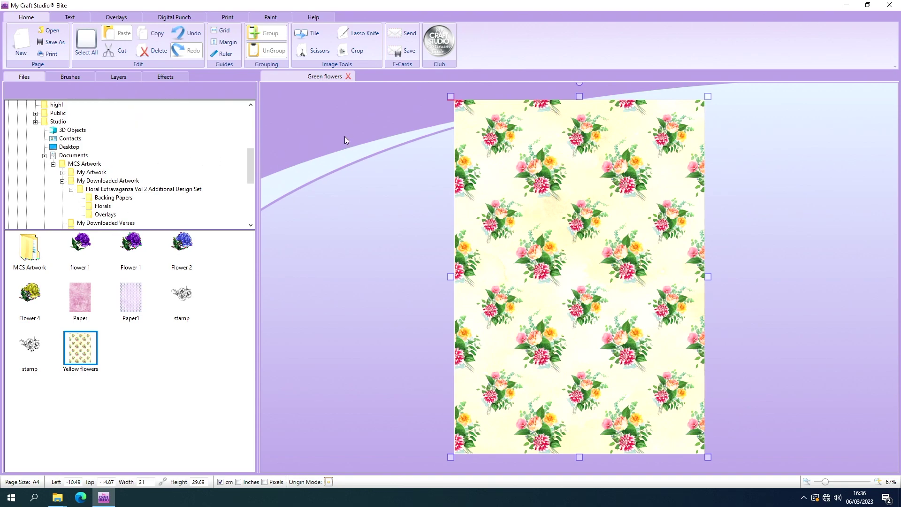
Undo the recent edits back to the separate floral overlay and yellow backing paper.
left_click(185, 32)
left_click(185, 33)
left_click(185, 33)
left_click(184, 33)
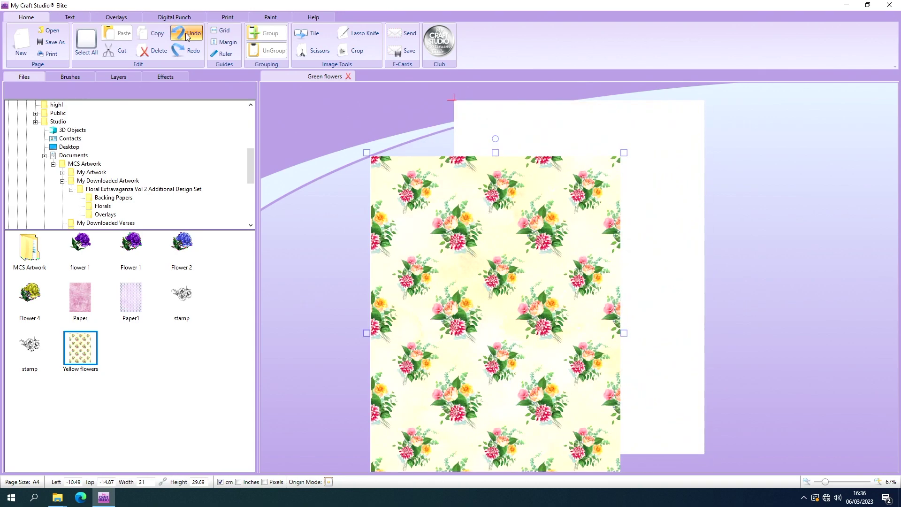
left_click(184, 33)
left_click(185, 33)
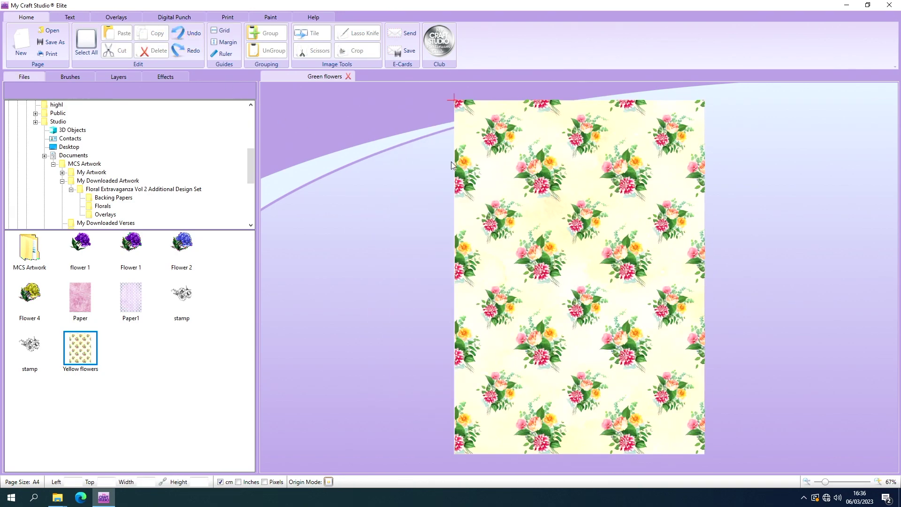
Move the floral overlay aside, show the layer list, and realign the overlay with the backing paper.
left_click_drag(701, 103, 760, 125)
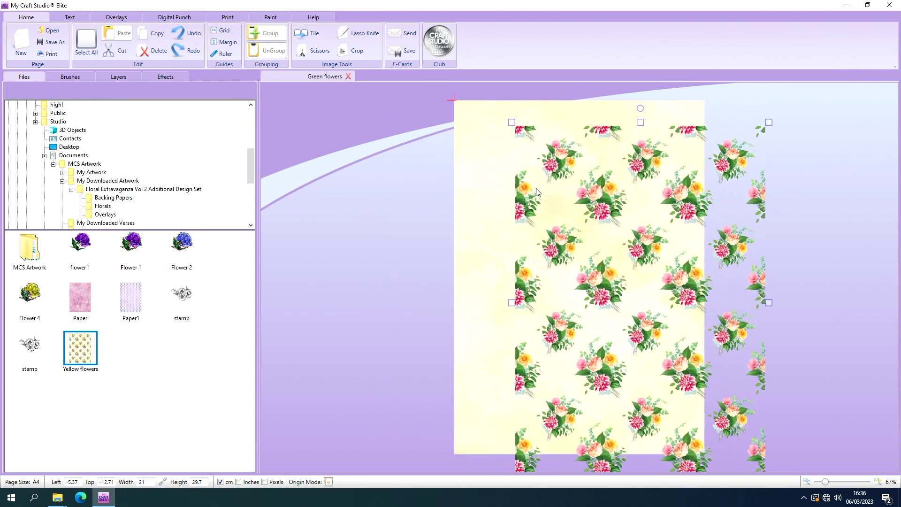
left_click(117, 80)
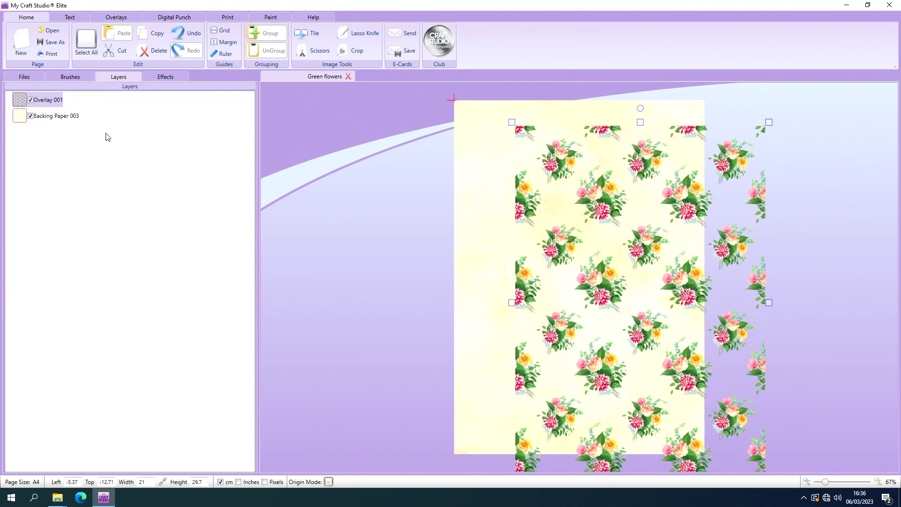
left_click_drag(559, 194, 494, 161)
Examine the stacking order options for the floral overlay.
right_click(498, 160)
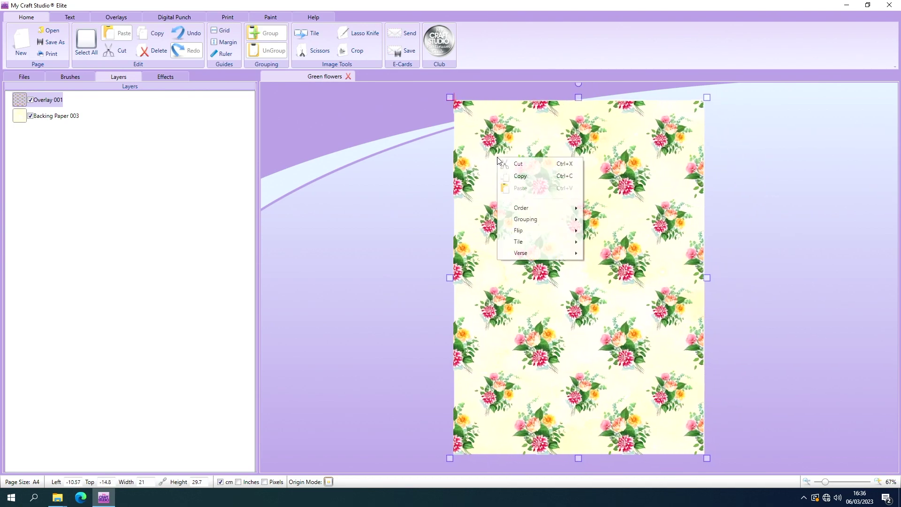
mouse_move(526, 208)
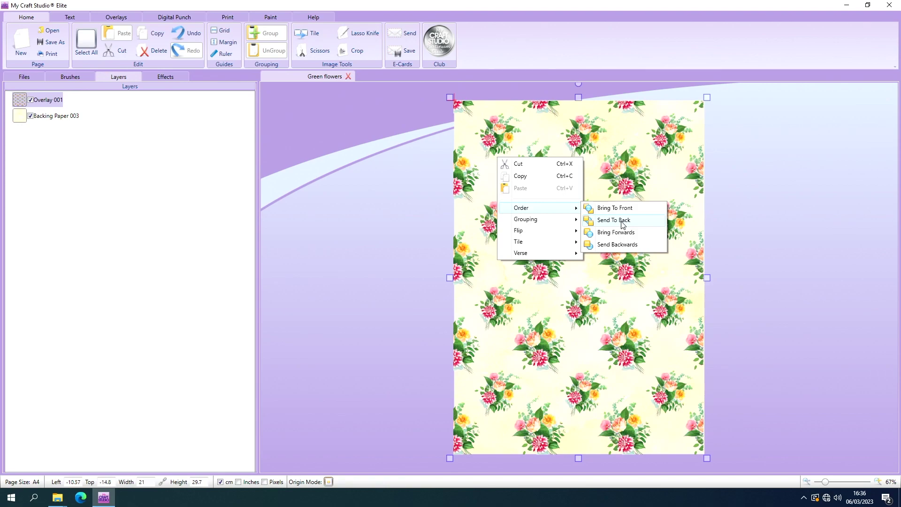
left_click(641, 244)
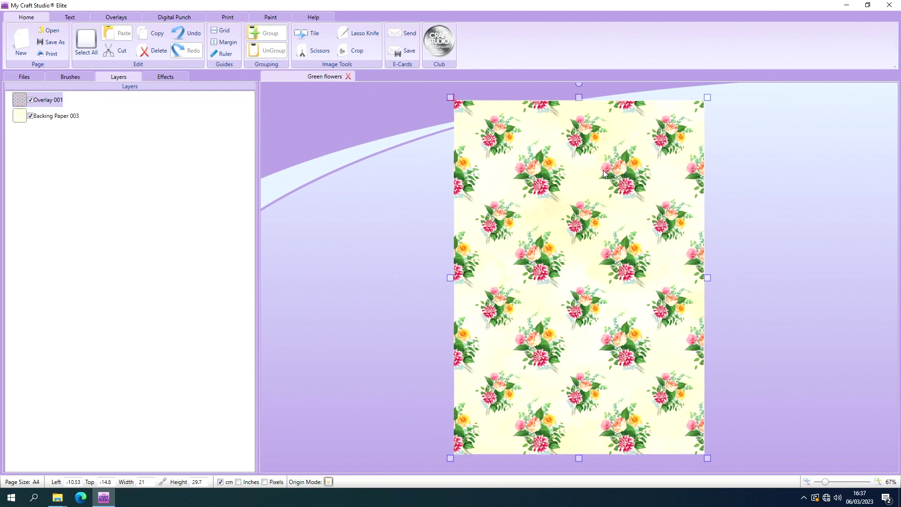
Browse from This PC to the contents of USB Drive (E:) in the file browser.
left_click(24, 77)
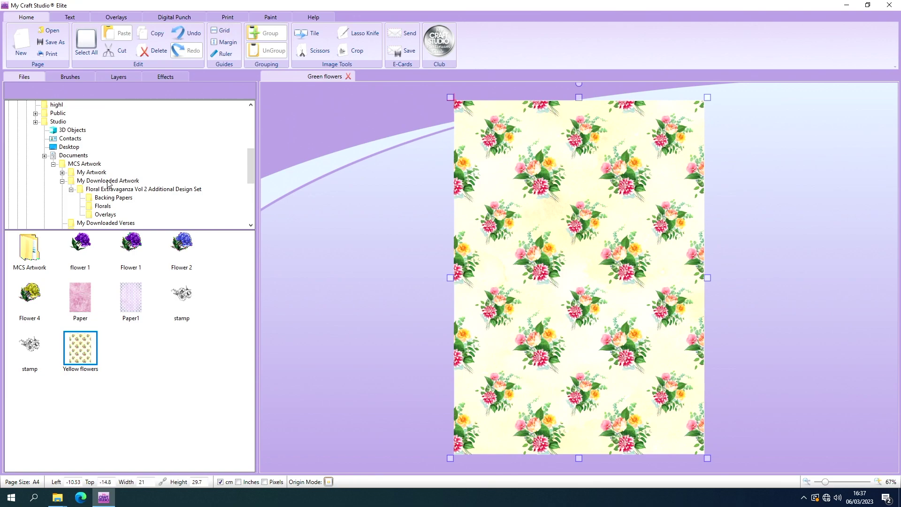
left_click_drag(252, 166, 253, 119)
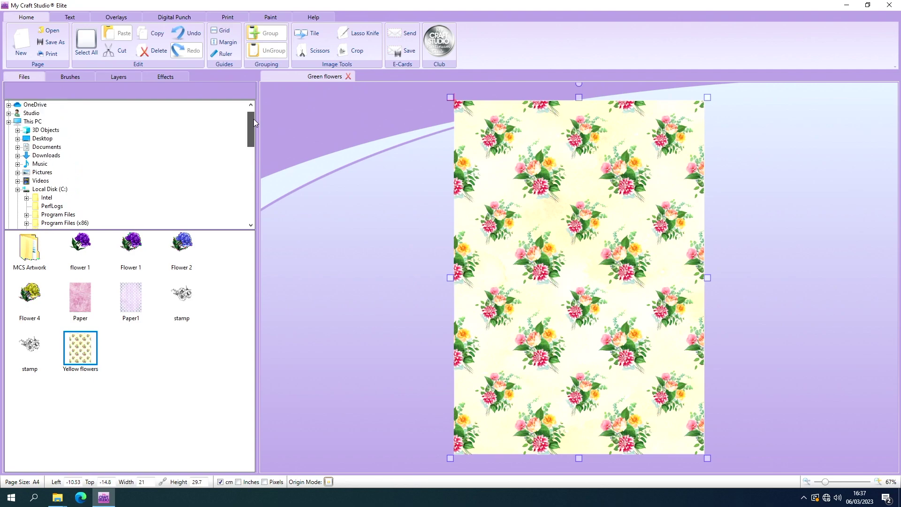
left_click(37, 122)
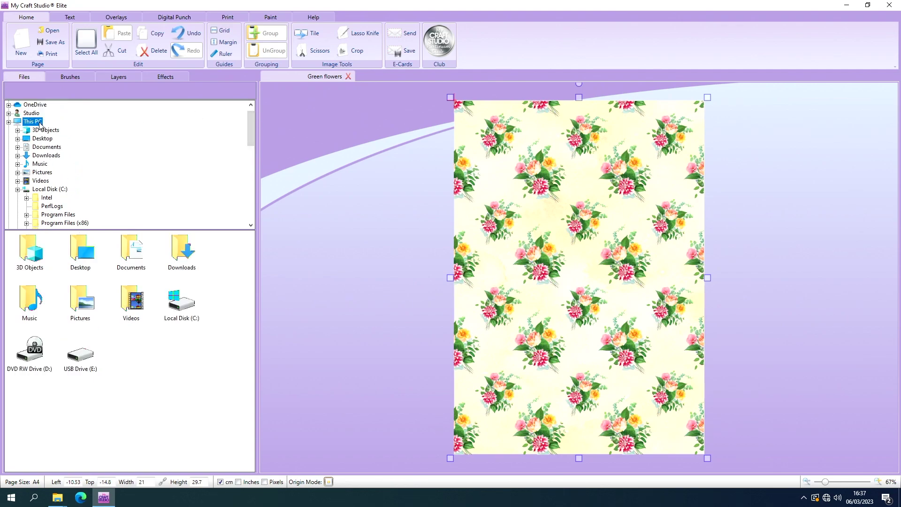
left_click(78, 361)
double_click(78, 361)
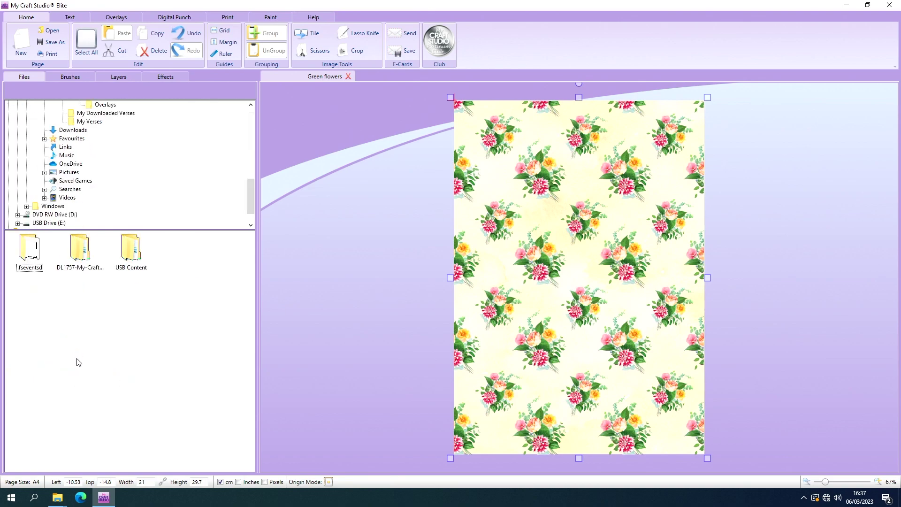
Look inside the USB Content folder and its 4. Set of Drawers Box subfolder, then review the remaining box folders.
left_click(130, 257)
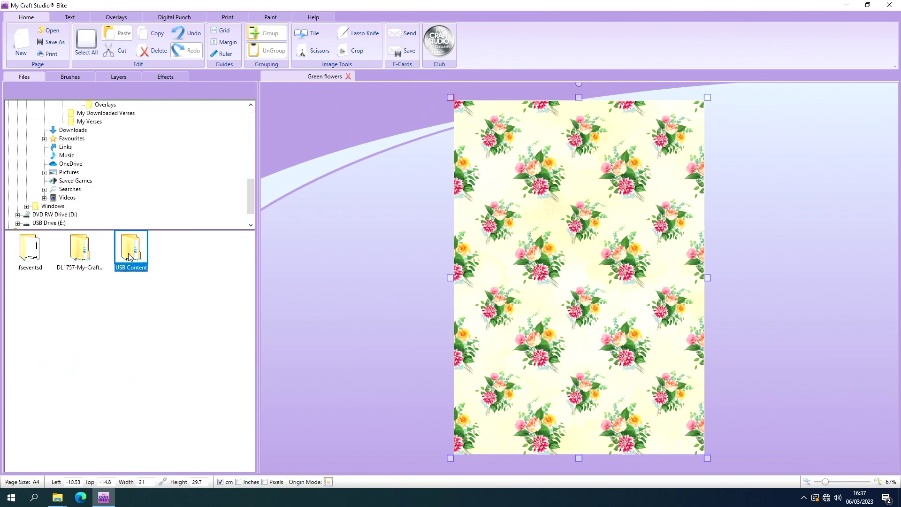
double_click(130, 257)
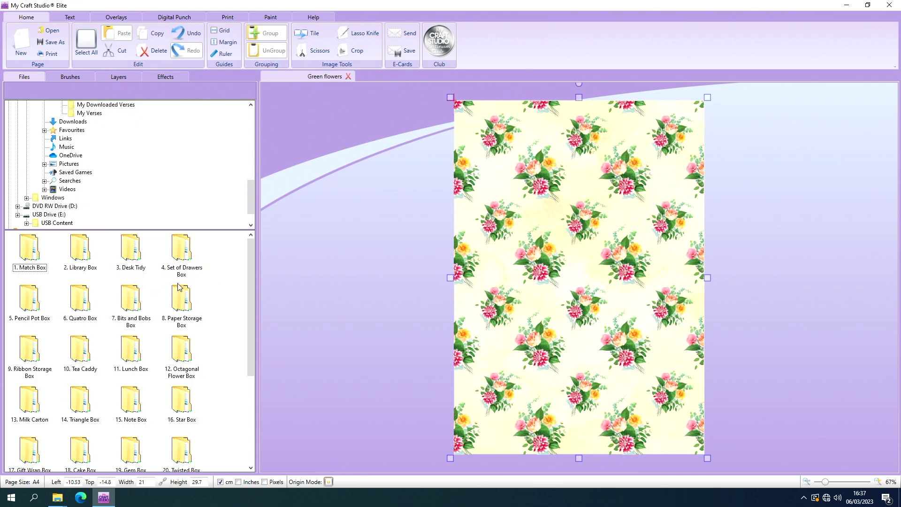
double_click(180, 249)
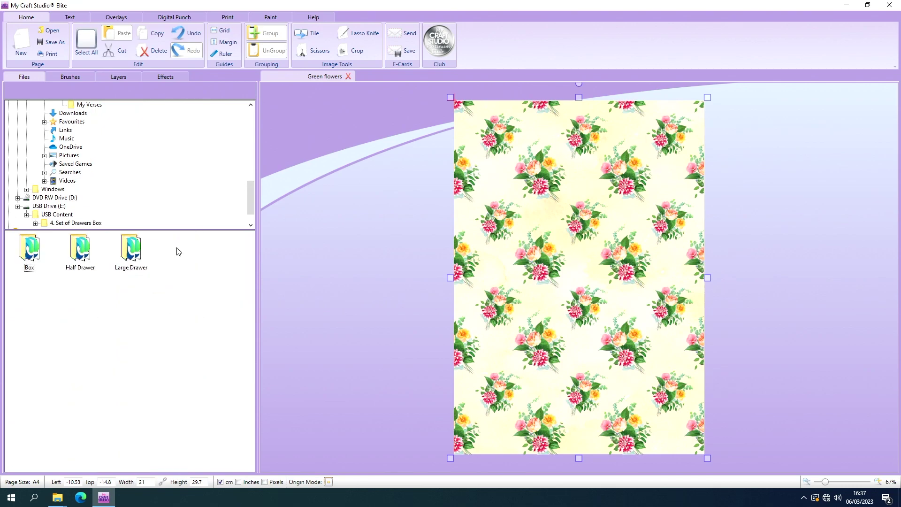
left_click(60, 215)
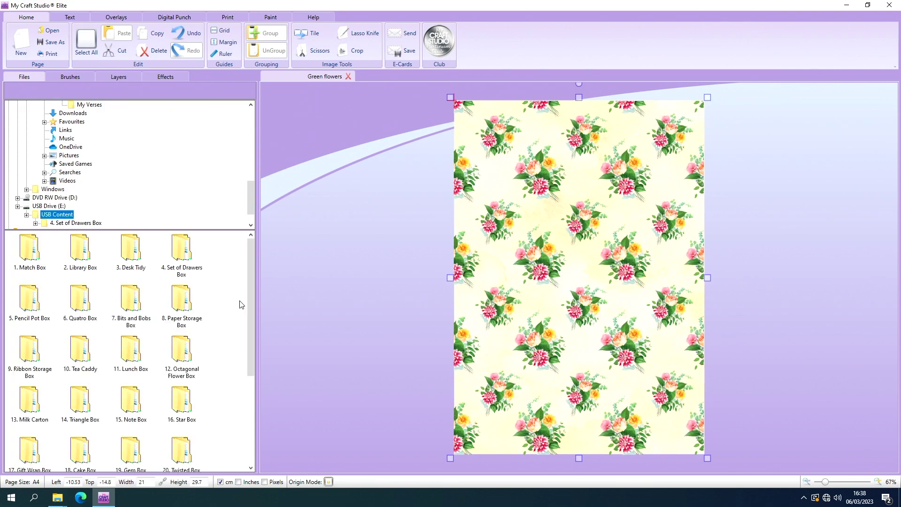
left_click_drag(251, 288, 255, 376)
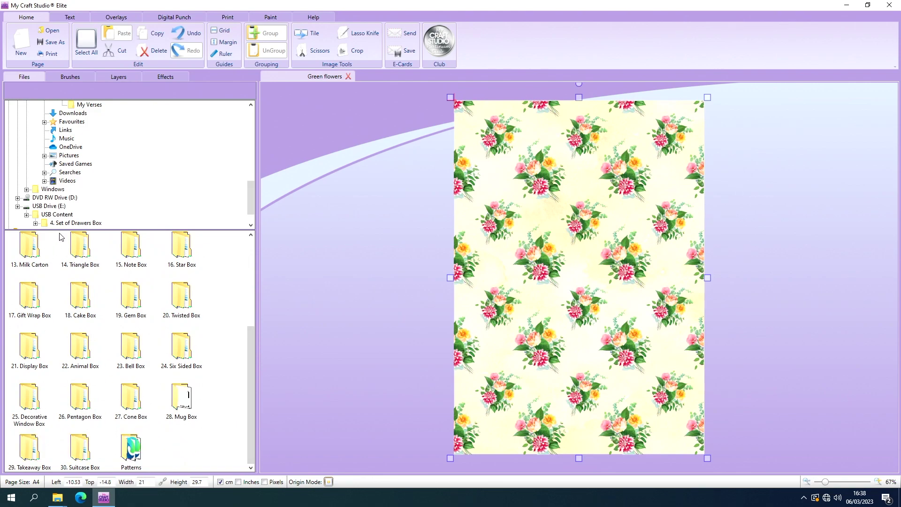
Open the Backing Papers folder of the DL1757 Floral Extravaganza Vol 2 Additional Design Set on the USB drive.
left_click(60, 216)
left_click(60, 215)
key("Escape")
left_click(61, 207)
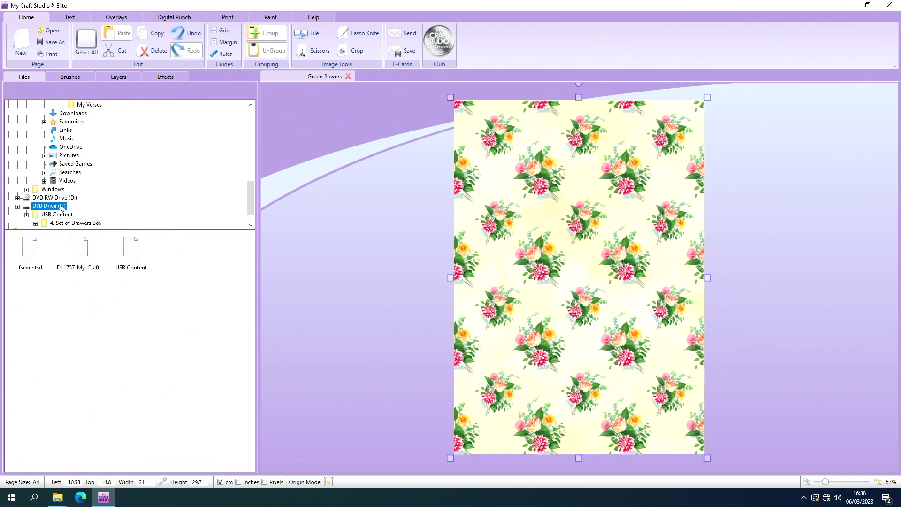
double_click(82, 256)
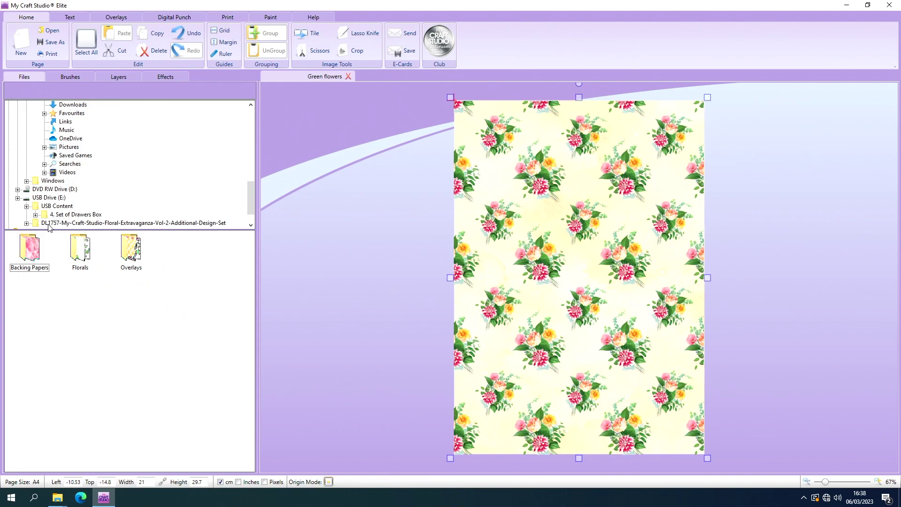
left_click(54, 199)
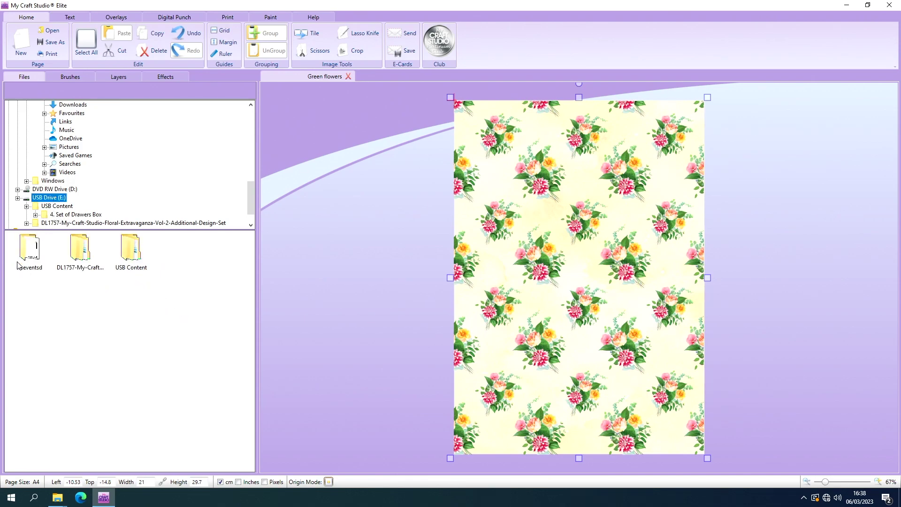
double_click(86, 256)
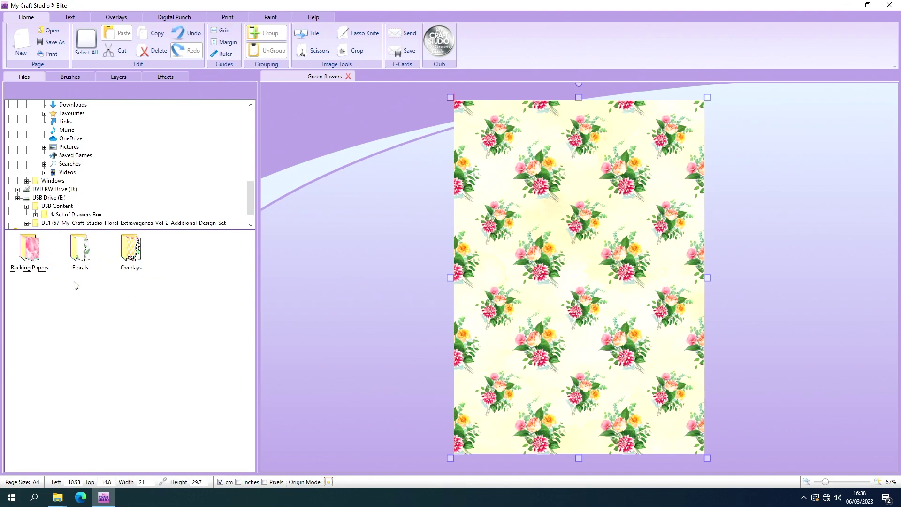
left_click(29, 253)
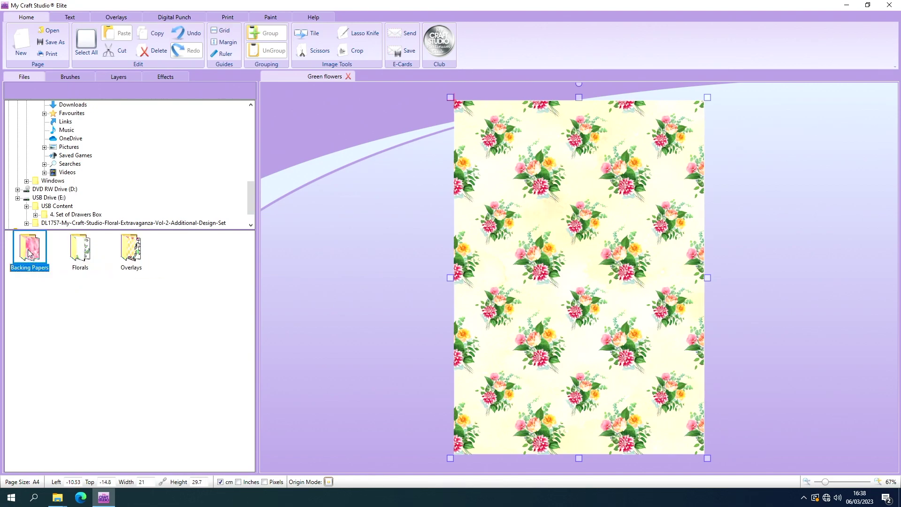
double_click(29, 253)
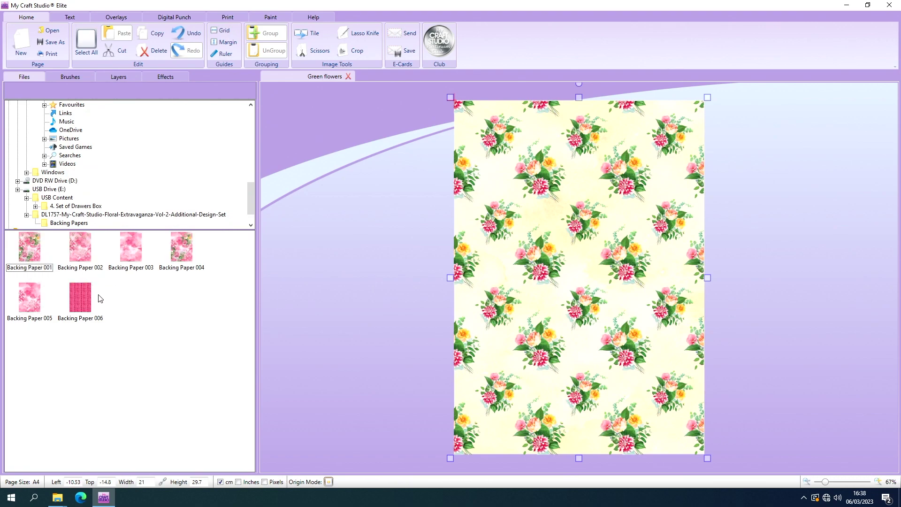
Find the Downloads folder on the local disk's folder tree and show its contents.
scroll(71, 193, "up", 4)
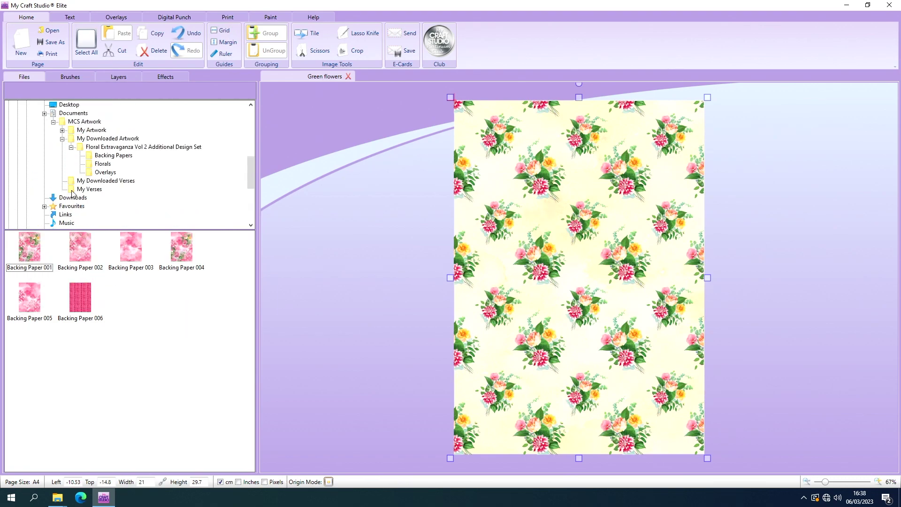
scroll(72, 192, "up", 3)
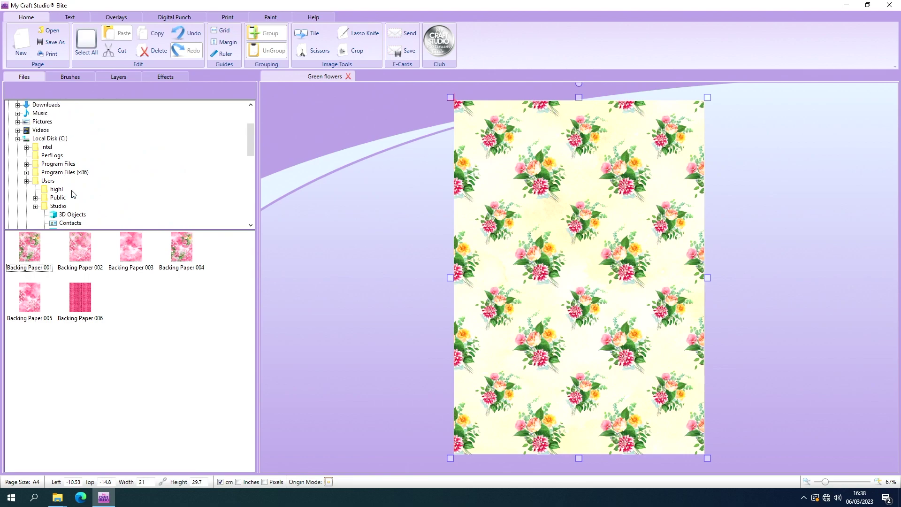
scroll(74, 194, "down", 6)
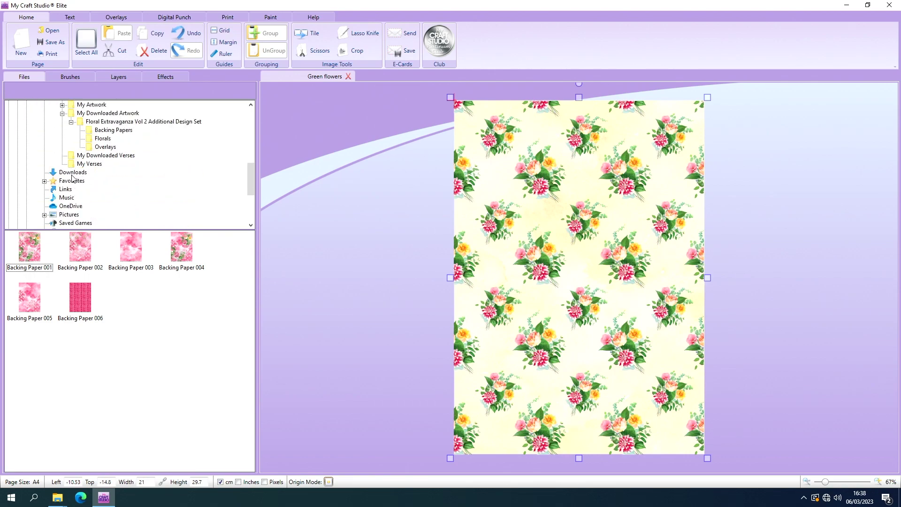
scroll(71, 170, "up", 4)
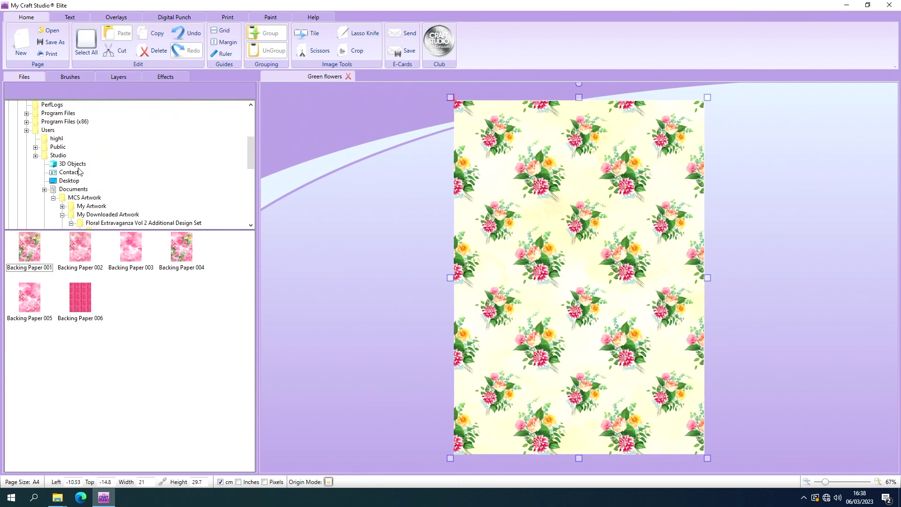
scroll(80, 172, "down", 4)
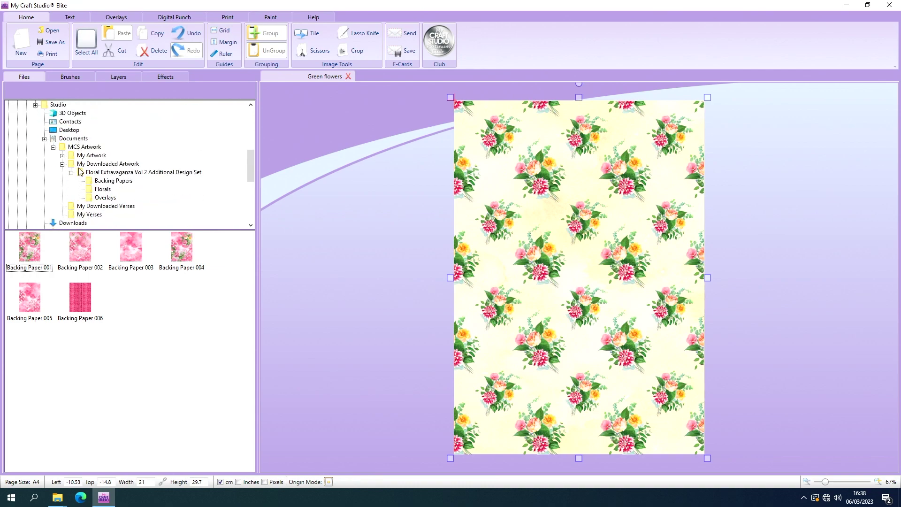
left_click(72, 172)
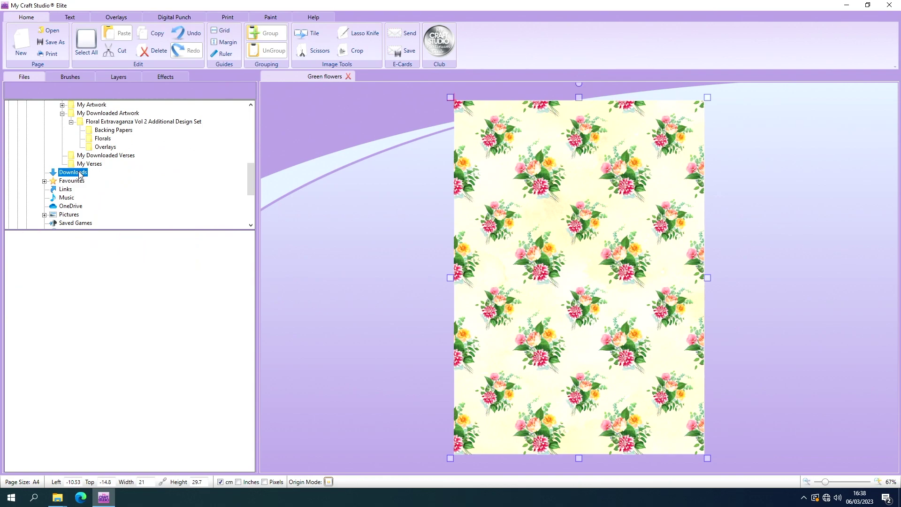
scroll(80, 174, "up", 1)
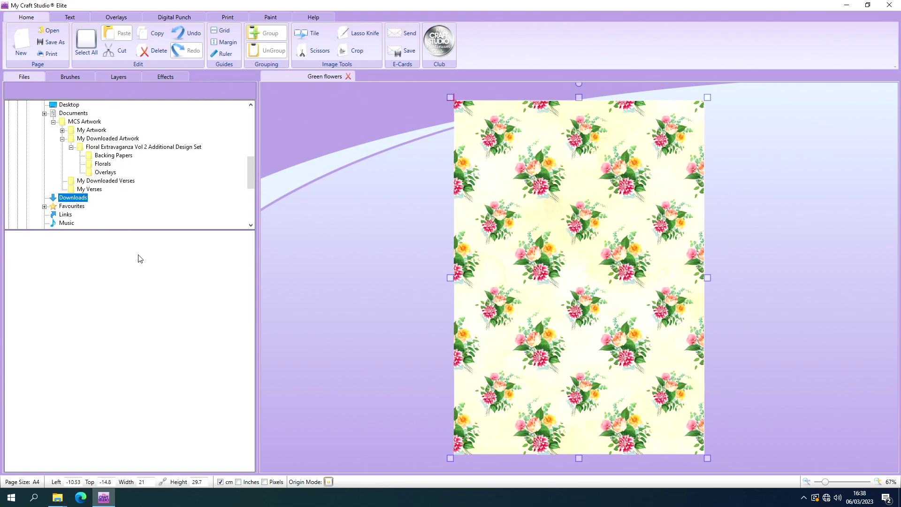
Switch to File Explorer and arrange the USB Drive (E:) and My Downloaded Artwork windows next to each other at reduced size.
left_click(55, 490)
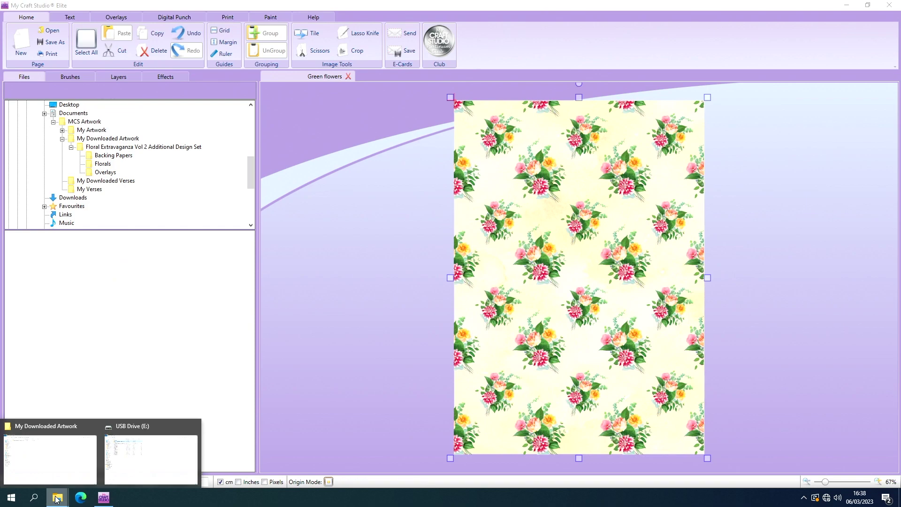
left_click(60, 463)
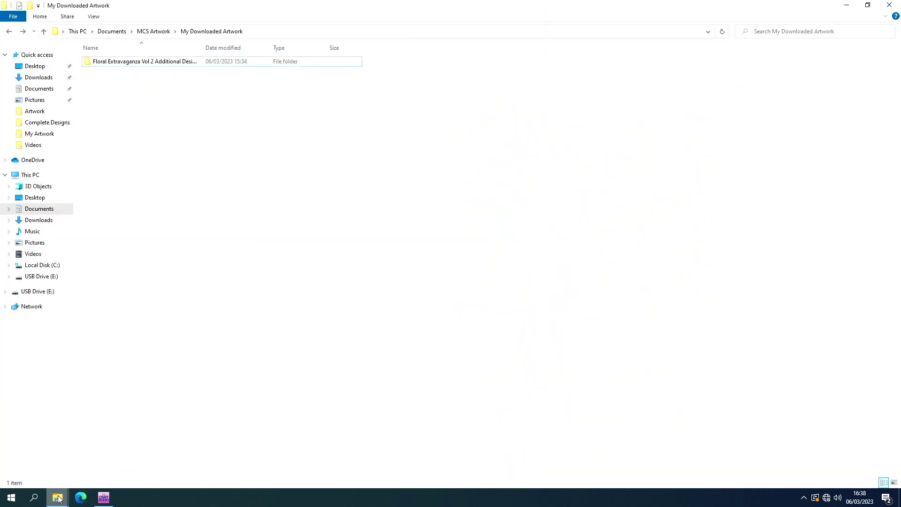
left_click(868, 6)
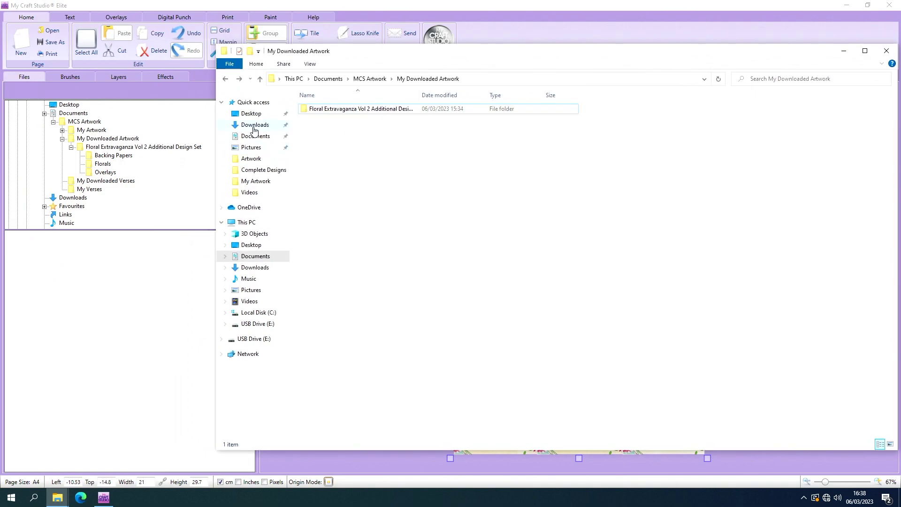
left_click_drag(218, 153, 417, 152)
mouse_move(64, 499)
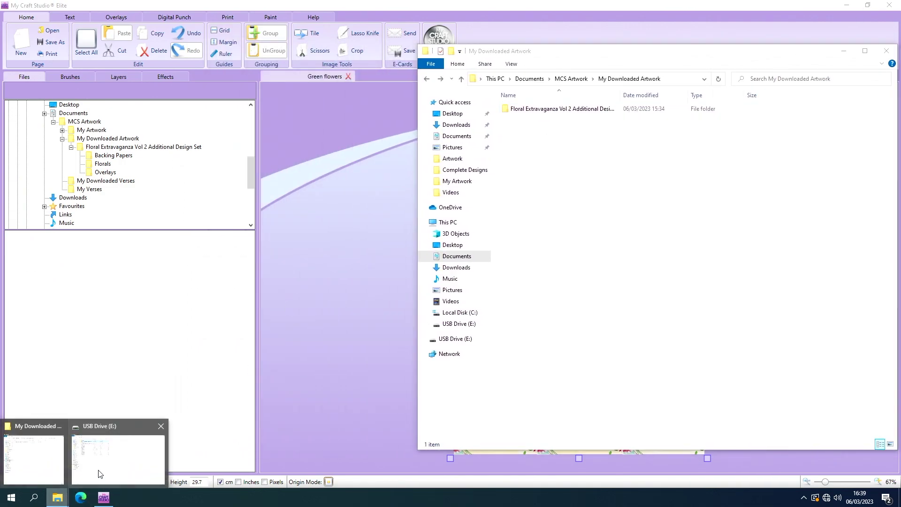
left_click(111, 463)
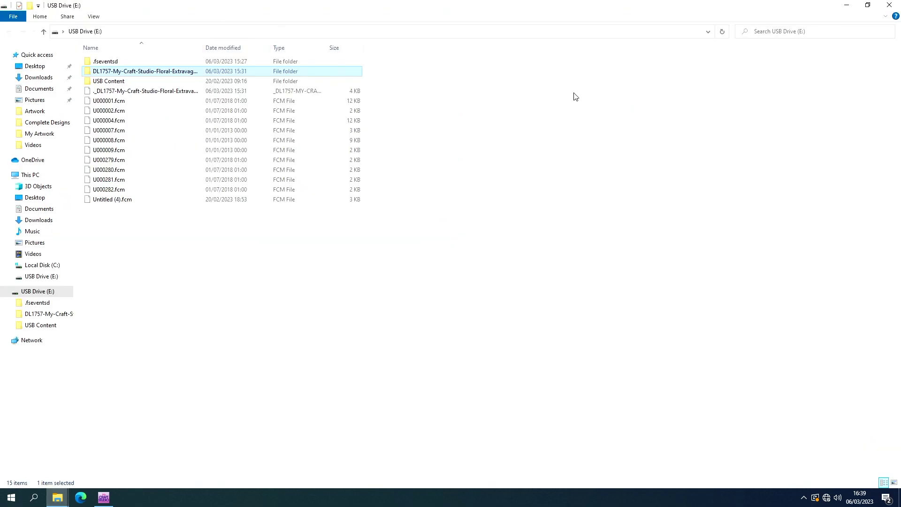
left_click(874, 6)
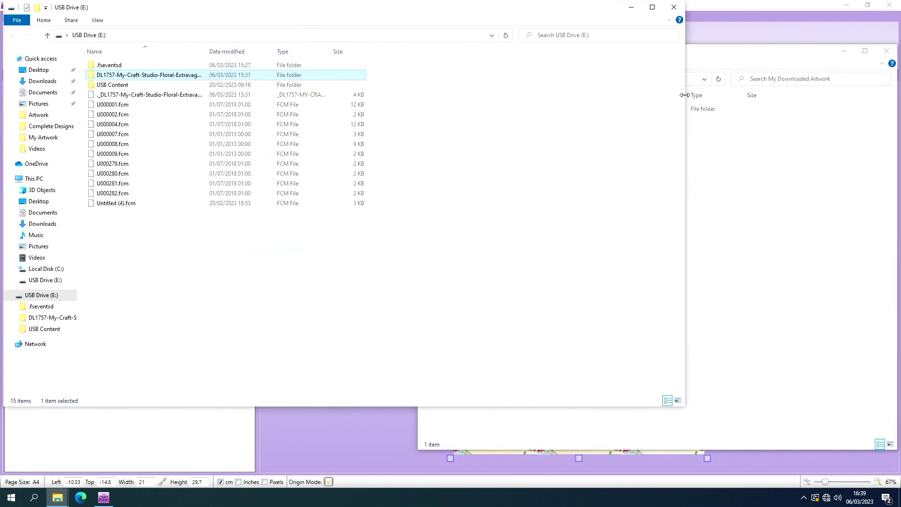
left_click_drag(685, 101, 460, 128)
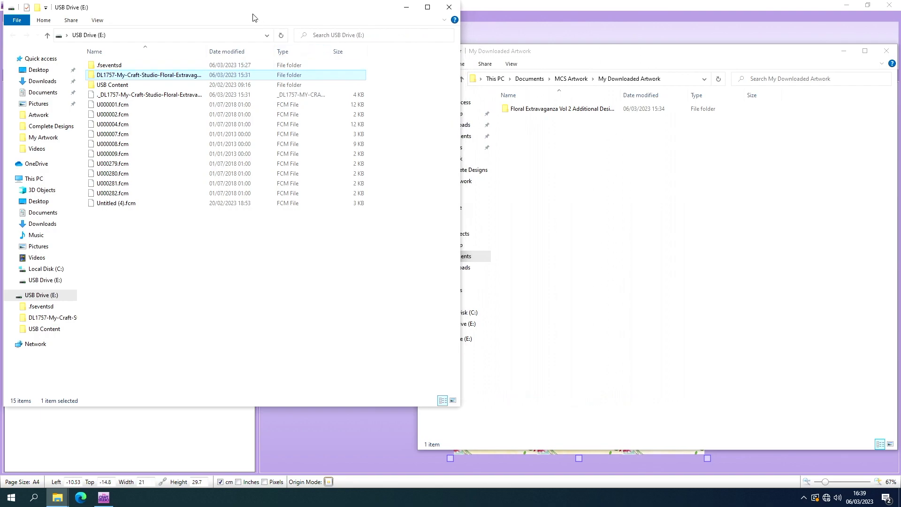
left_click_drag(250, 14, 253, 38)
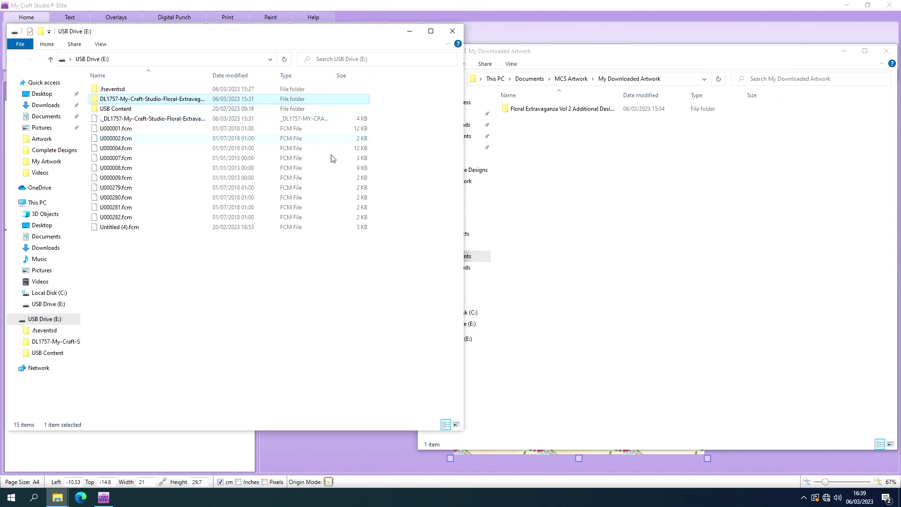
Browse from Documents through the MCS Artwork folder to My Downloaded Artwork in the second File Explorer window.
left_click(575, 54)
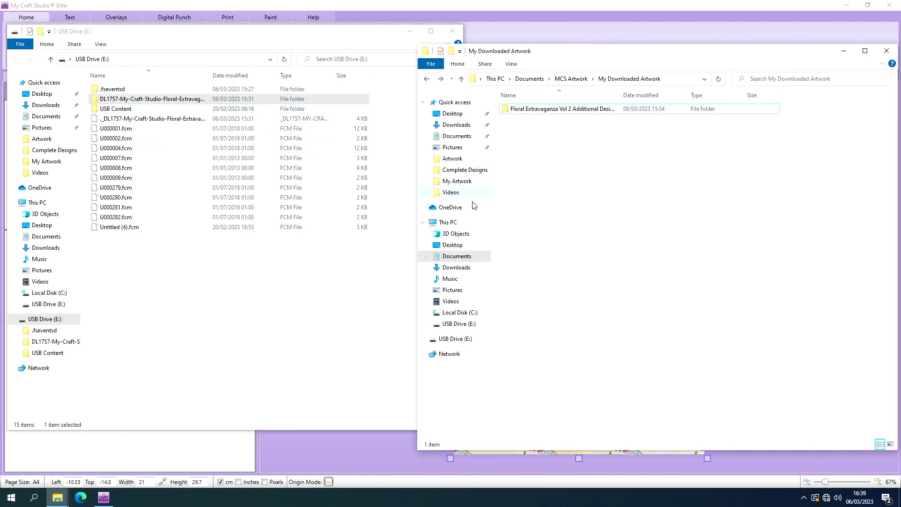
left_click(450, 256)
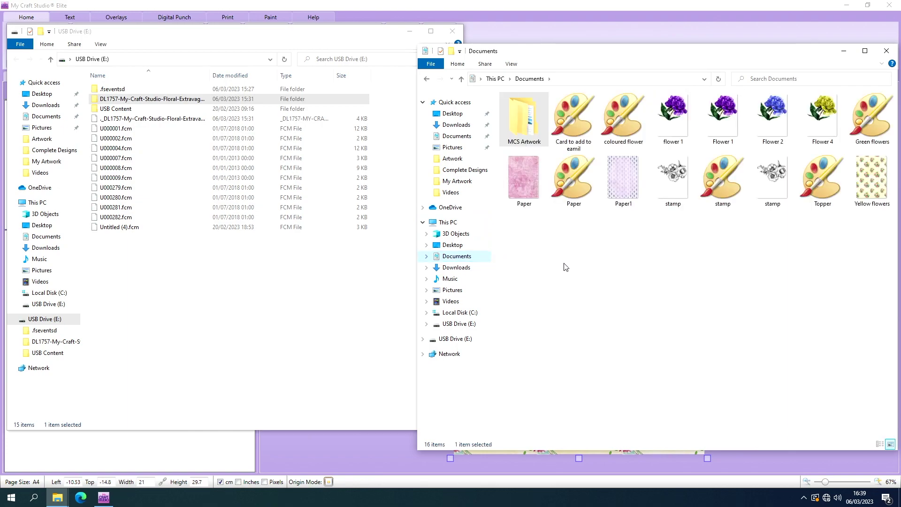
mouse_move(525, 123)
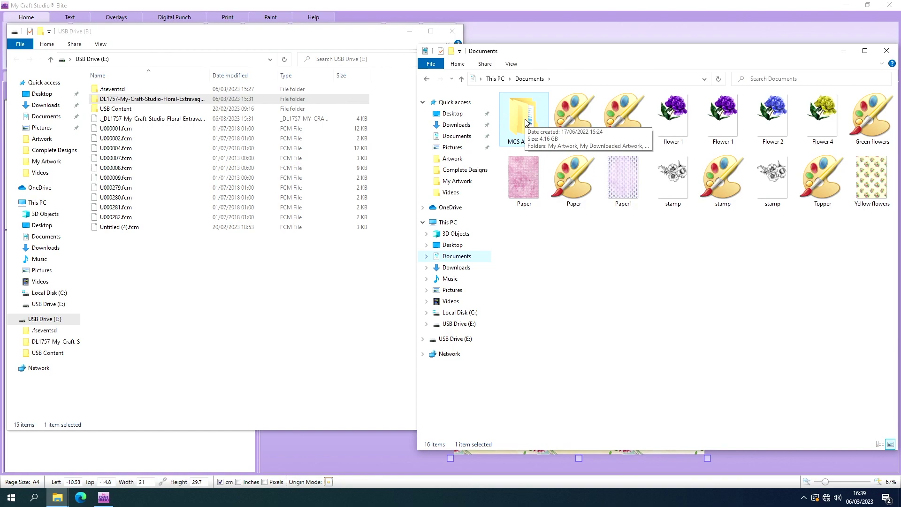
double_click(525, 123)
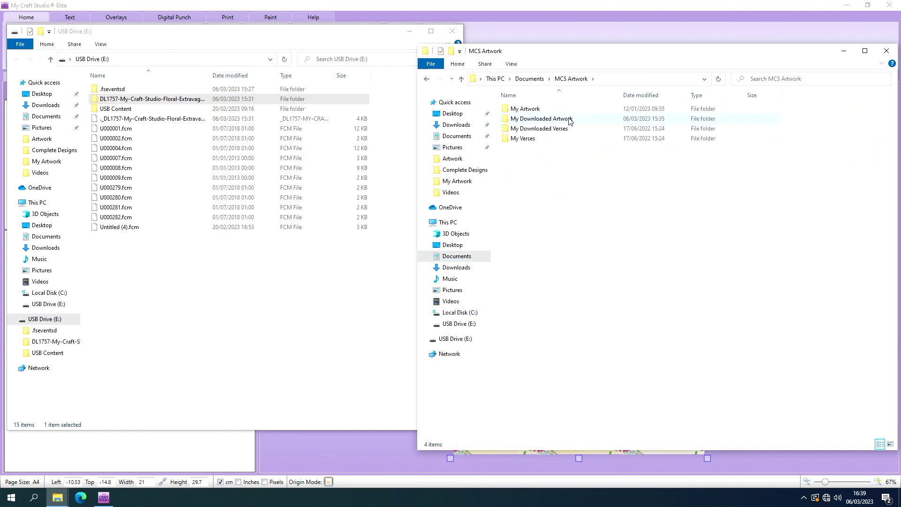
double_click(565, 123)
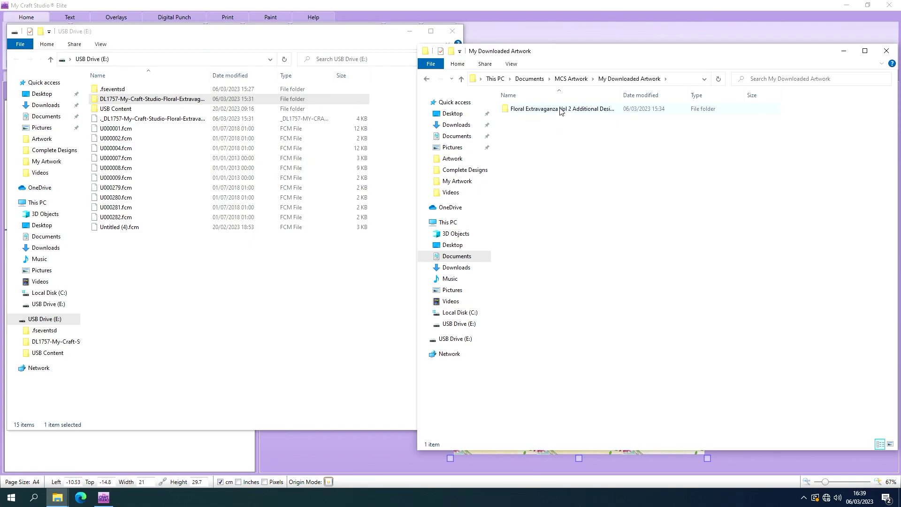
Retrace the path from Documents to My Downloaded Artwork and copy the DL1757-My-Craft-Studio-Floral-Extravaganza-Vol-2-Additional-Design-Set folder there from the USB drive.
left_click(556, 80)
left_click(529, 79)
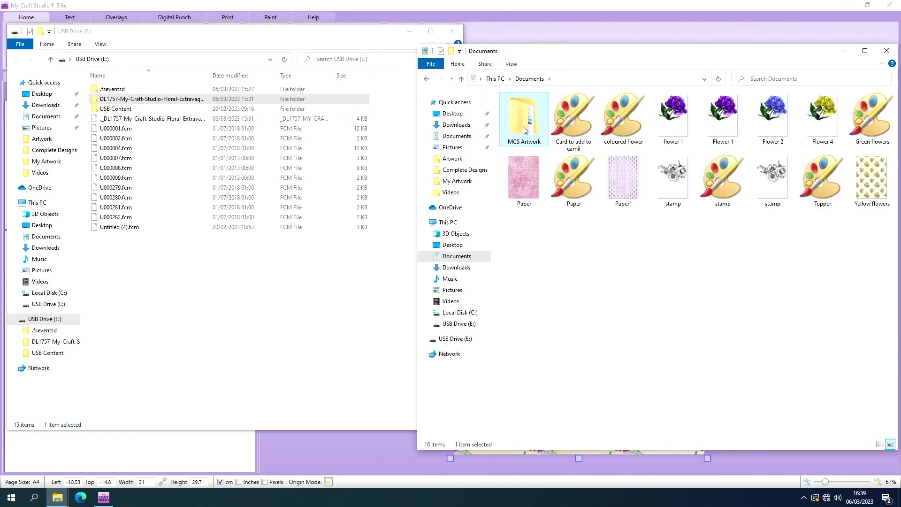
double_click(524, 131)
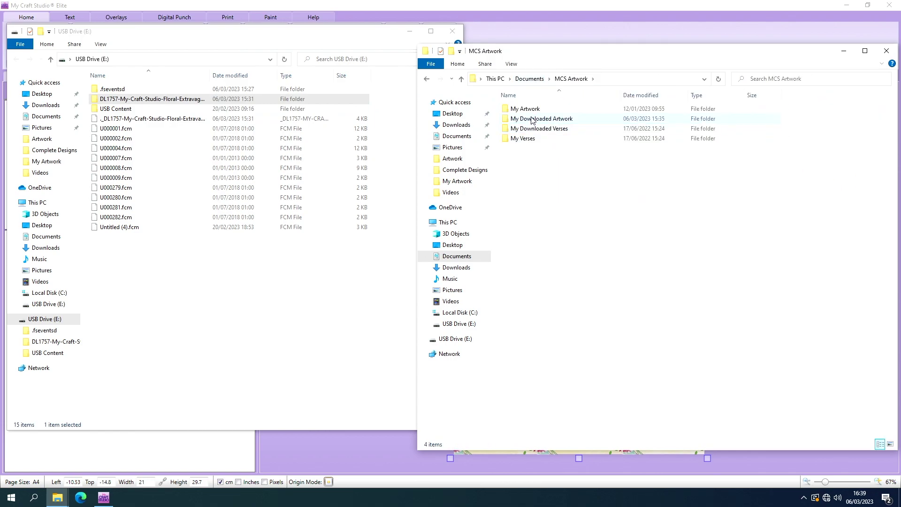
double_click(533, 121)
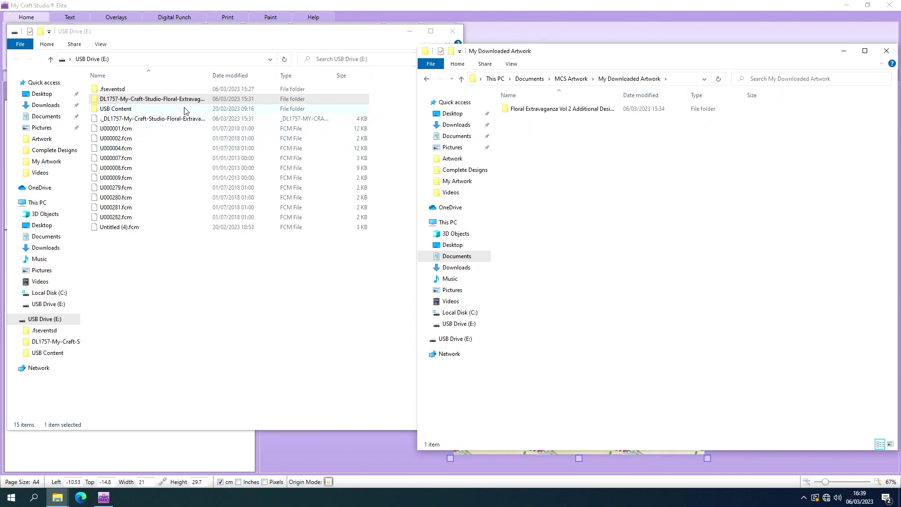
left_click_drag(165, 103, 557, 182)
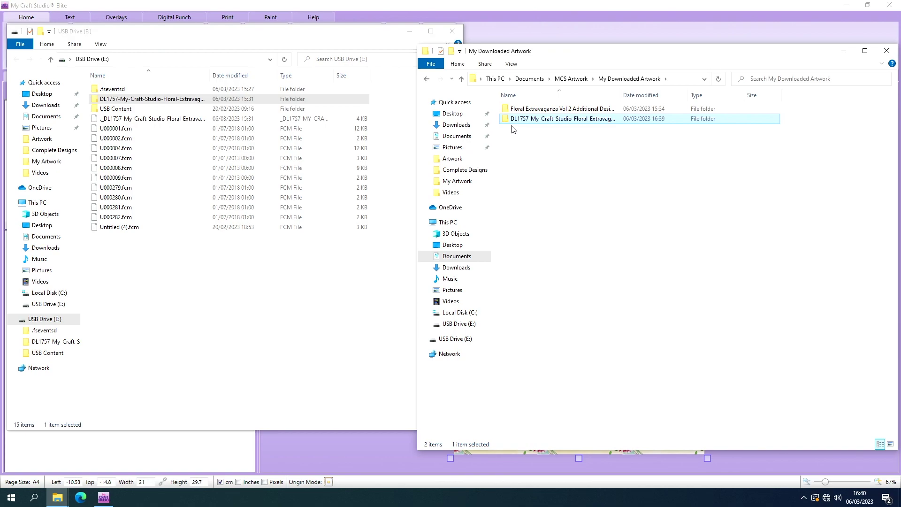
Go up to MCS Artwork, look inside its My Artwork folder, and return to MCS Artwork.
left_click(581, 80)
left_click(558, 112)
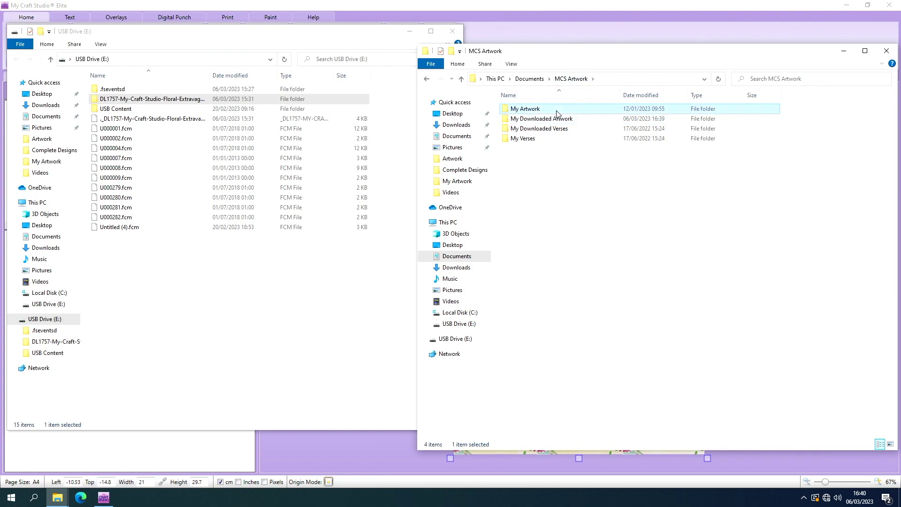
double_click(558, 111)
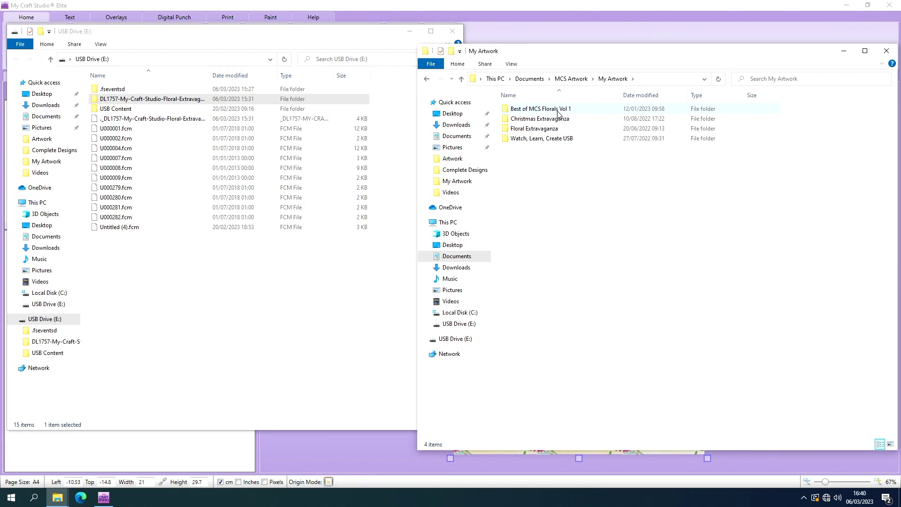
left_click(572, 84)
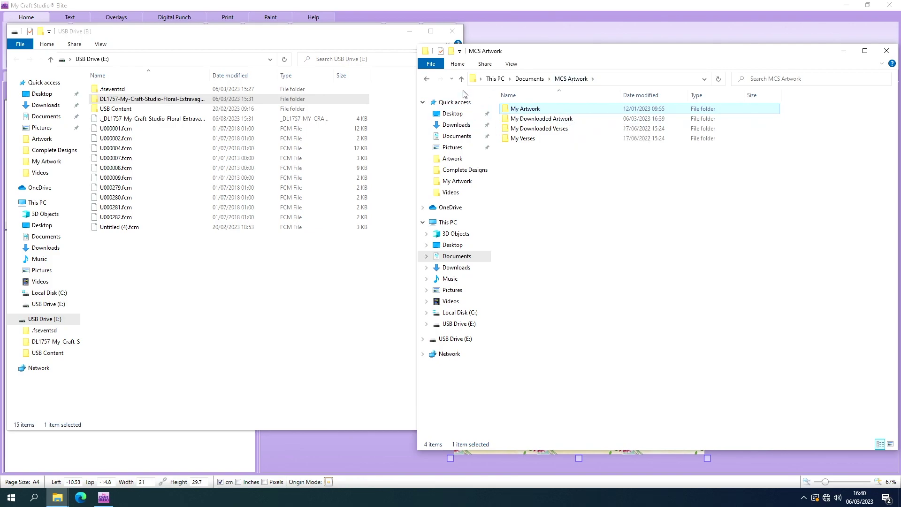
Close both File Explorer windows and check the DL1757 folder's subfolders under My Downloaded Artwork in My Craft Studio Elite.
left_click(886, 51)
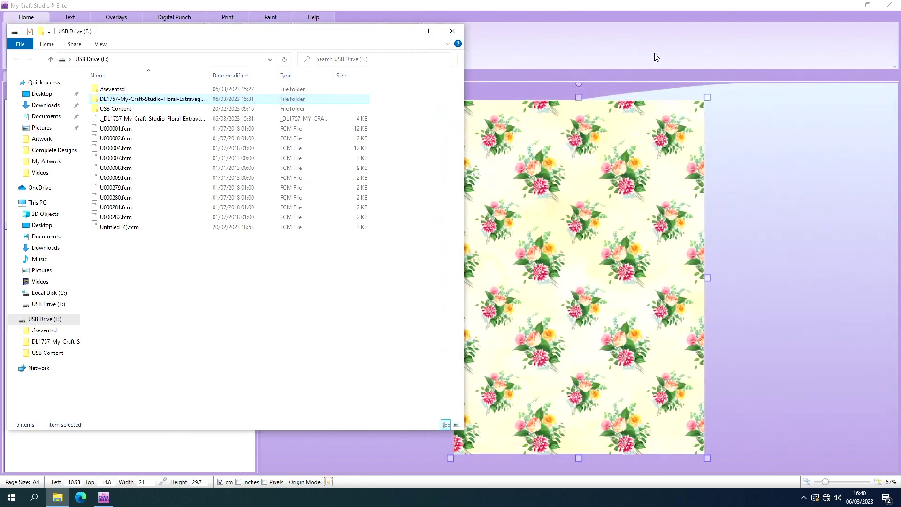
left_click(458, 34)
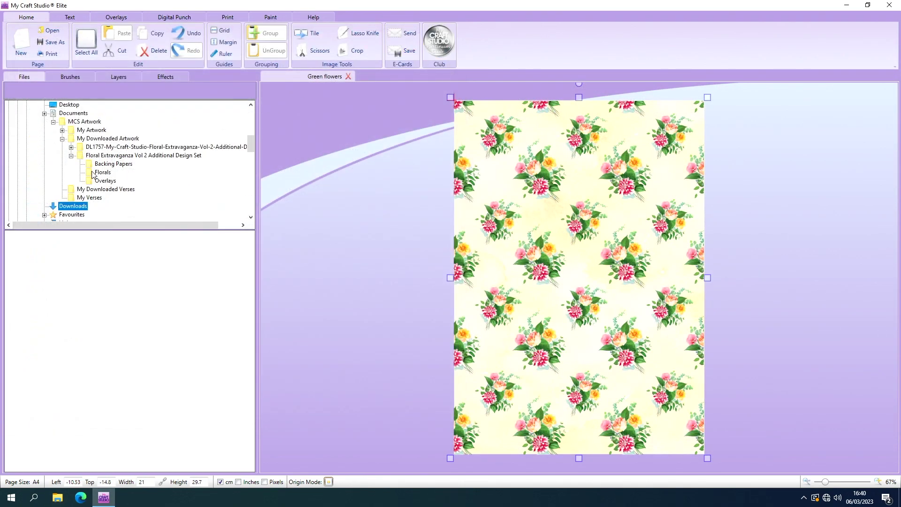
left_click(100, 140)
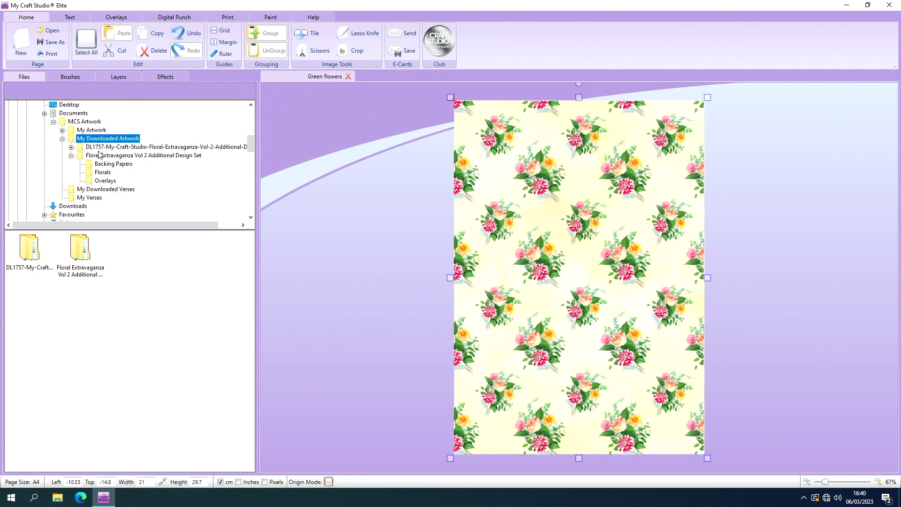
left_click(71, 147)
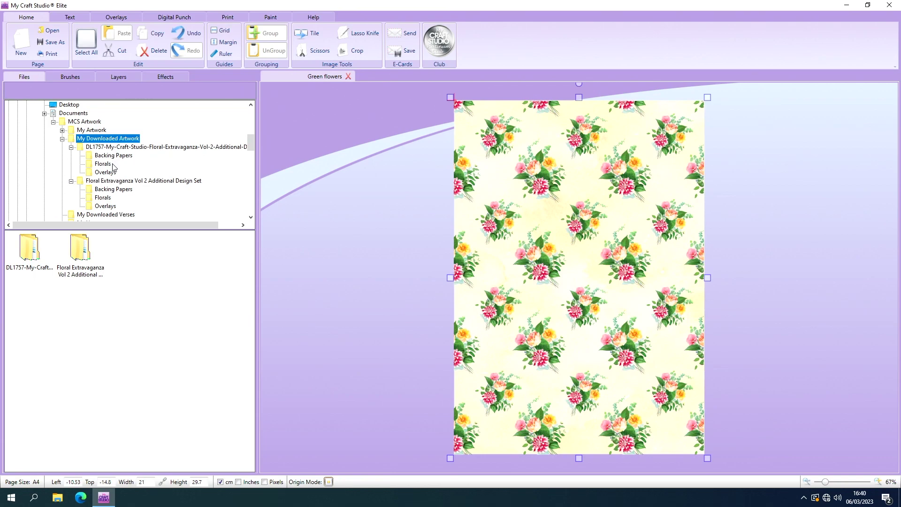
left_click(71, 147)
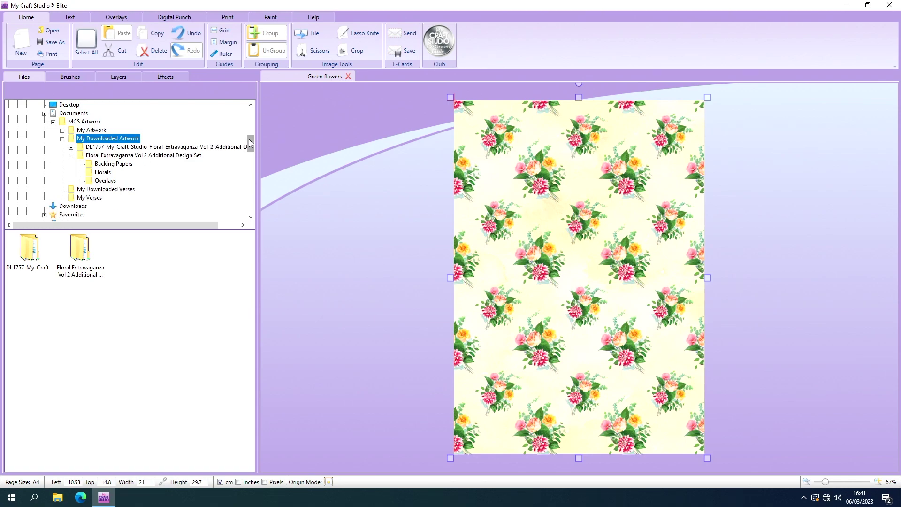
Browse from This PC through USB Drive (E:) to the Florals folder of the DL1757 design set.
left_click_drag(250, 141, 251, 114)
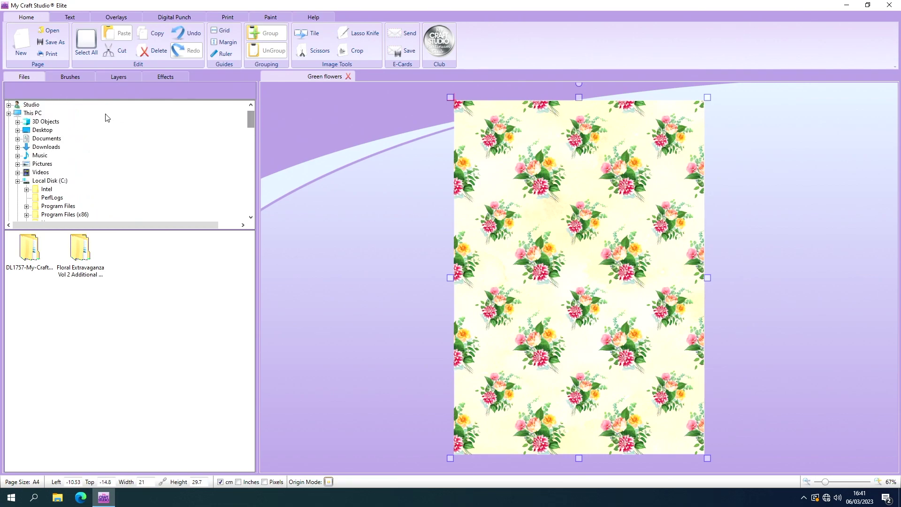
left_click(35, 114)
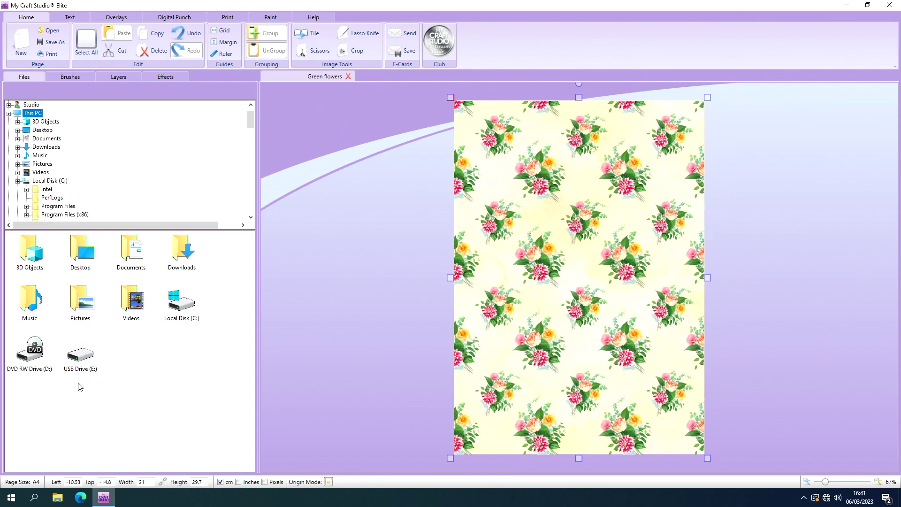
double_click(82, 357)
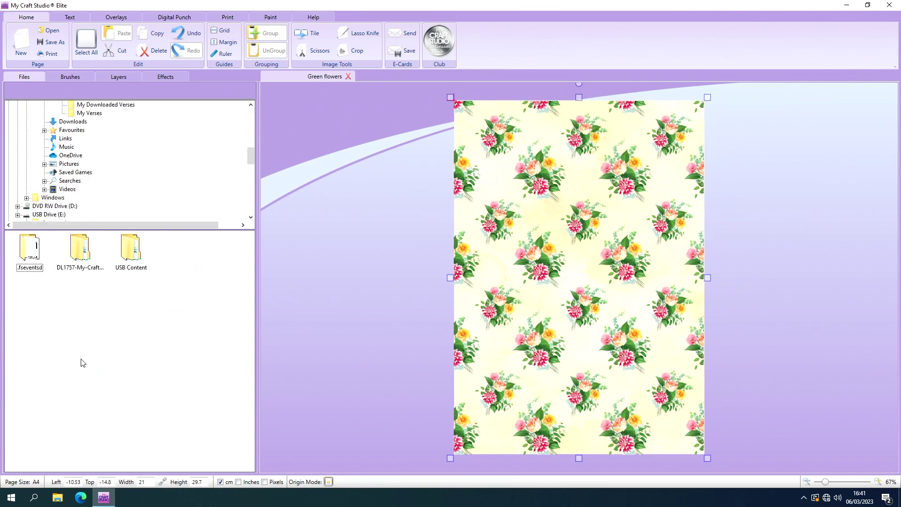
double_click(84, 257)
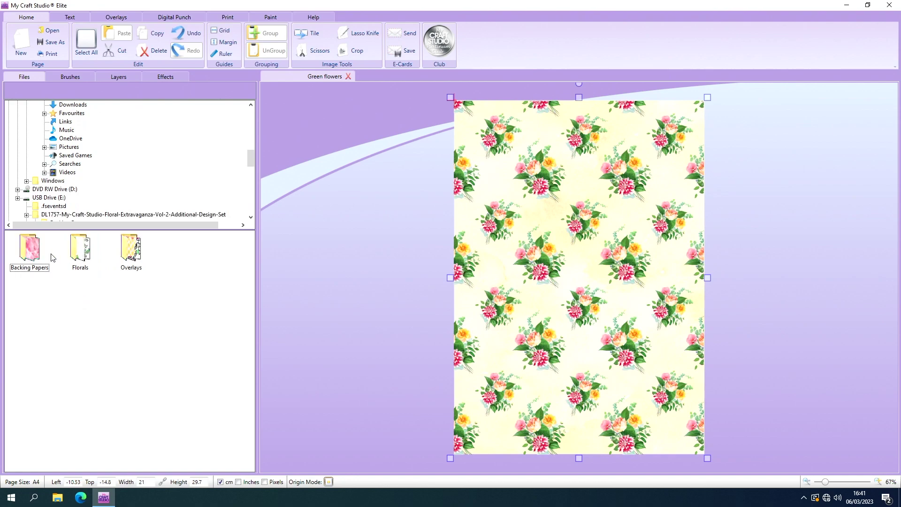
double_click(78, 249)
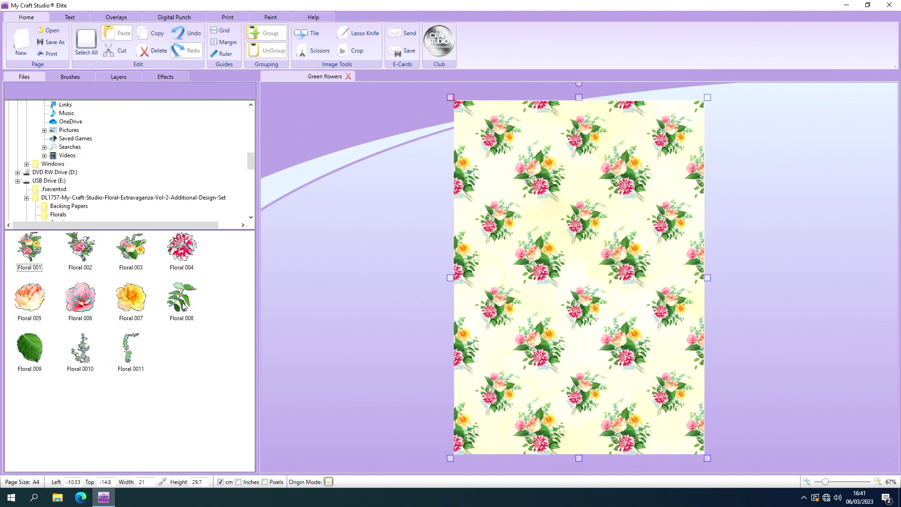
Place Floral 008 over the page's lower-left area, rotated and enlarged to about 19.4 by 19.2 cm.
left_click_drag(182, 300, 462, 417)
left_click(534, 372)
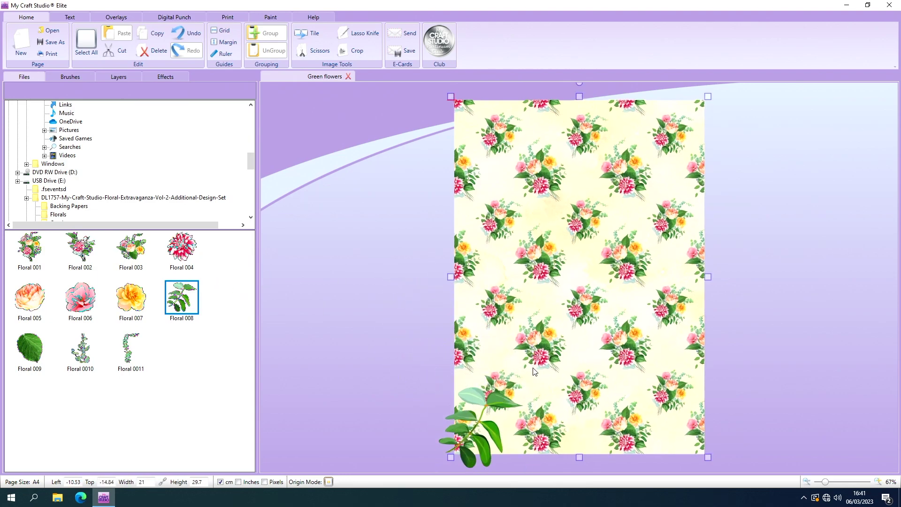
left_click(500, 392)
left_click_drag(520, 385, 615, 239)
left_click_drag(522, 289, 463, 336)
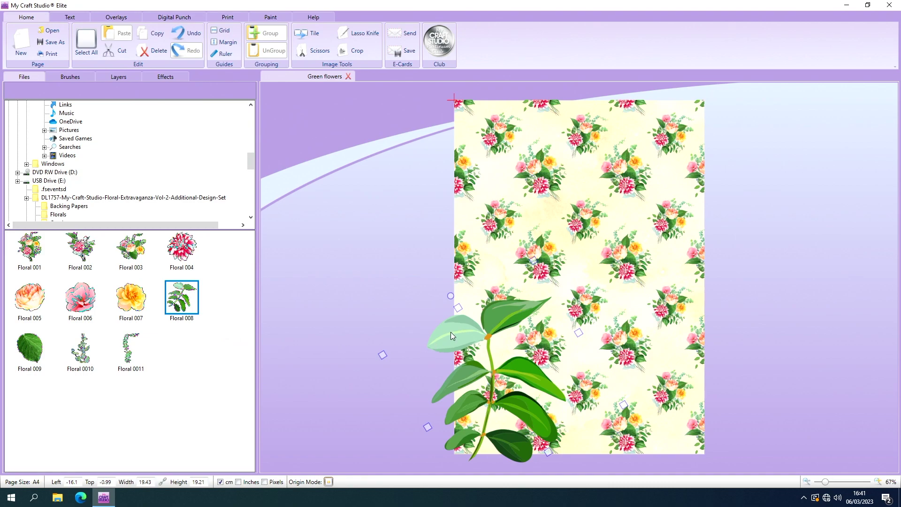
left_click_drag(451, 335, 448, 326)
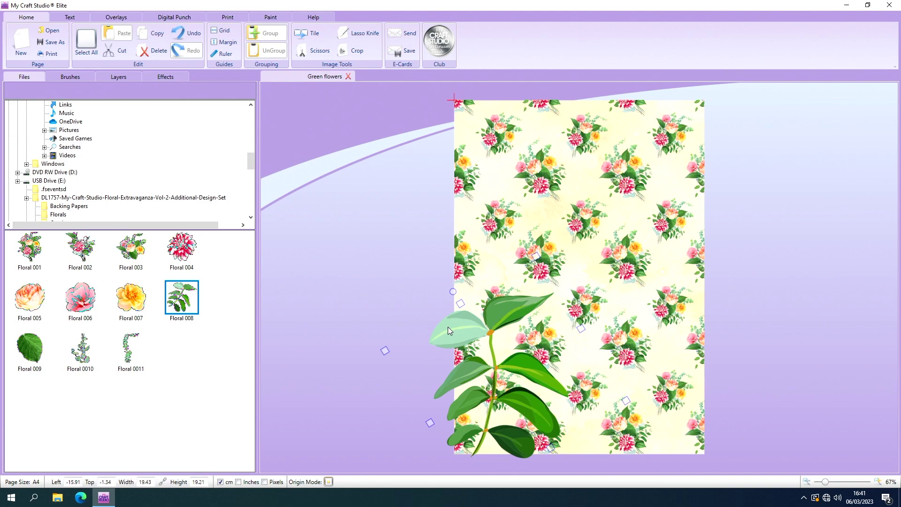
Delete the leaf sprig from the page and bring the MCS Artwork folders back into the file tree.
key("Delete")
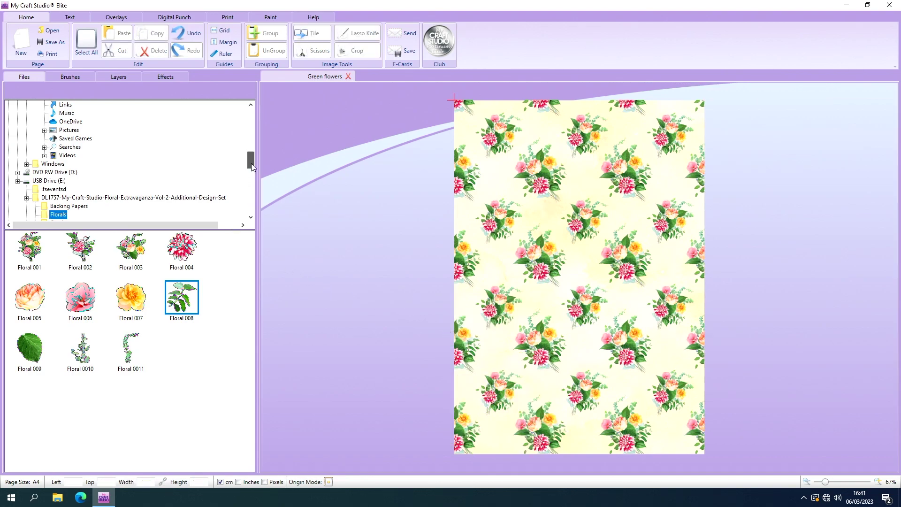
mouse_move(252, 164)
left_mouse_down()
mouse_move(252, 128)
mouse_move(249, 218)
mouse_move(250, 151)
left_mouse_up()
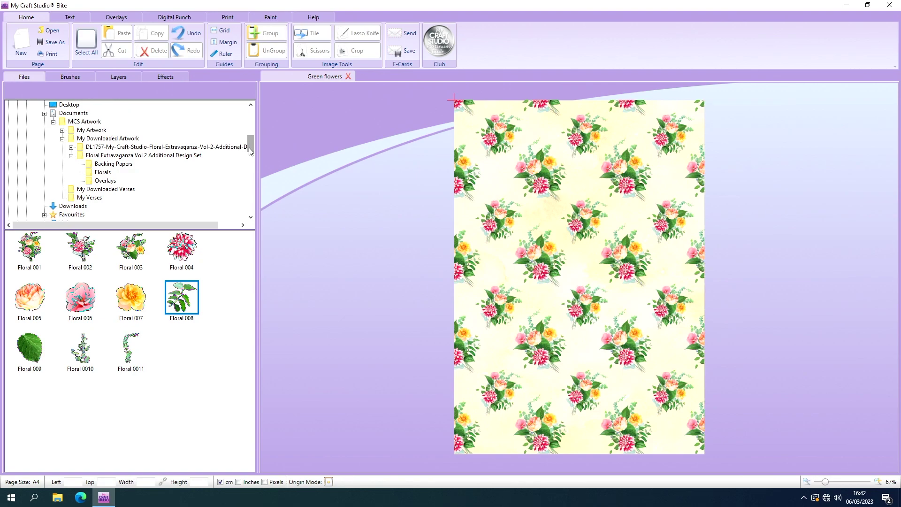
Move the floral pattern layer sideways so it sits offset from the pale yellow background.
left_click_drag(249, 145, 249, 167)
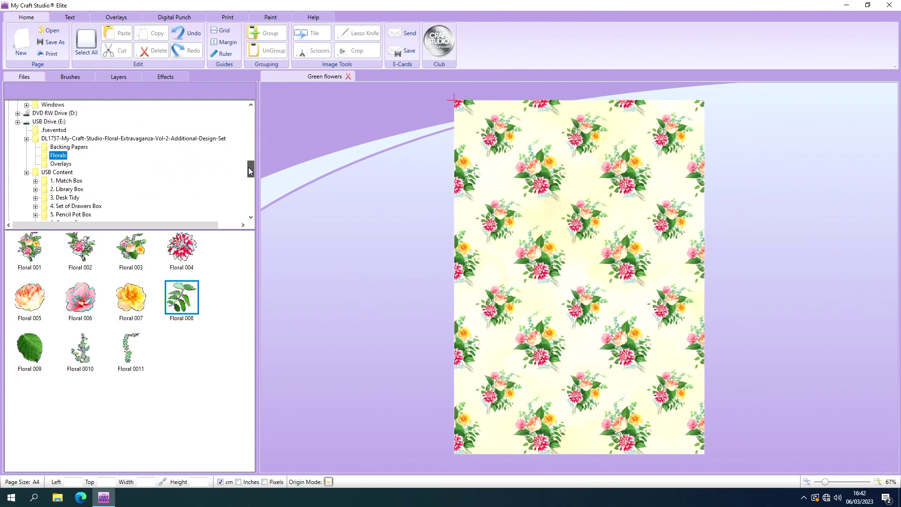
left_click(472, 193)
left_click_drag(500, 214, 507, 195)
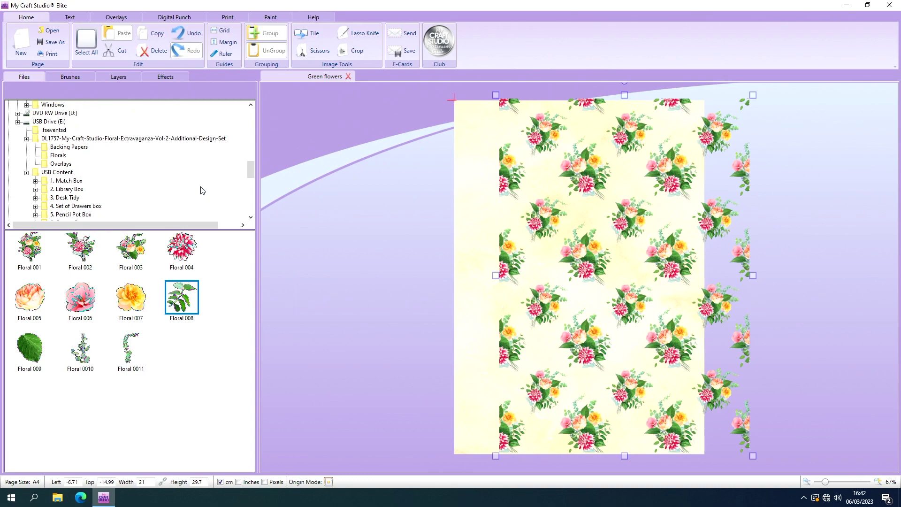
Open the Backing Papers folder of the DL1757 design set on USB Drive (E:).
left_click(54, 123)
double_click(80, 251)
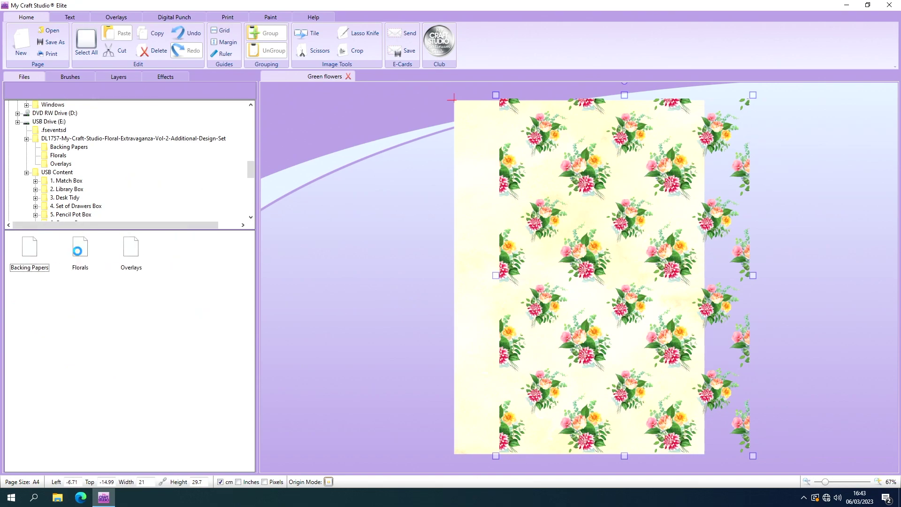
left_click(31, 250)
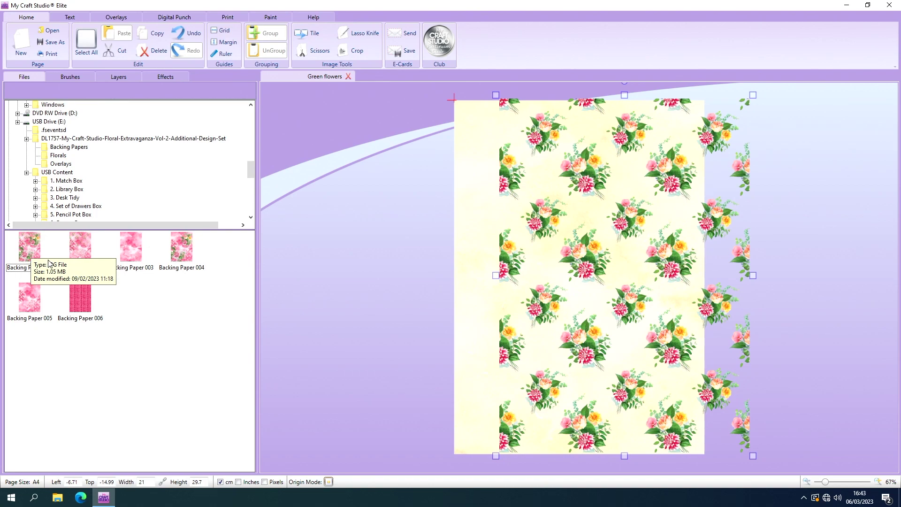
Delete the floral pattern and the pale yellow background, and cover the empty page with Backing Paper 006.
left_click_drag(511, 264, 518, 261)
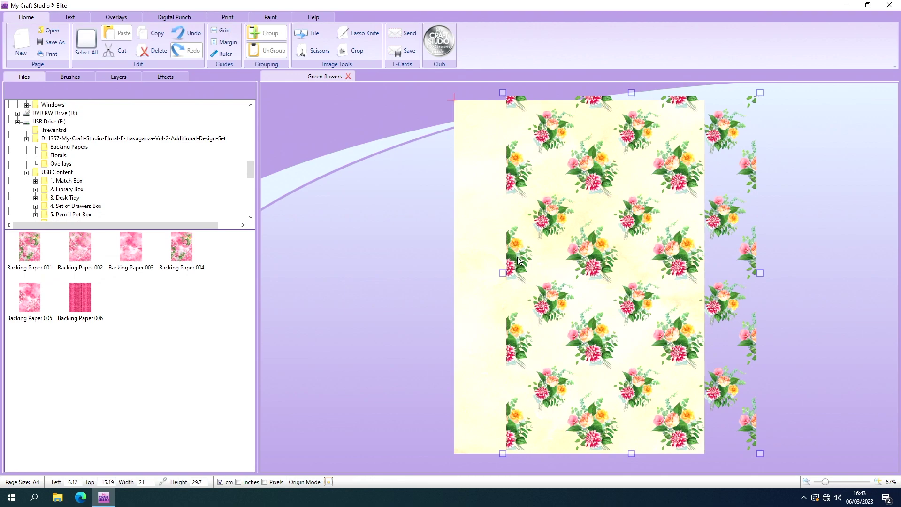
key("Delete")
left_click(494, 263)
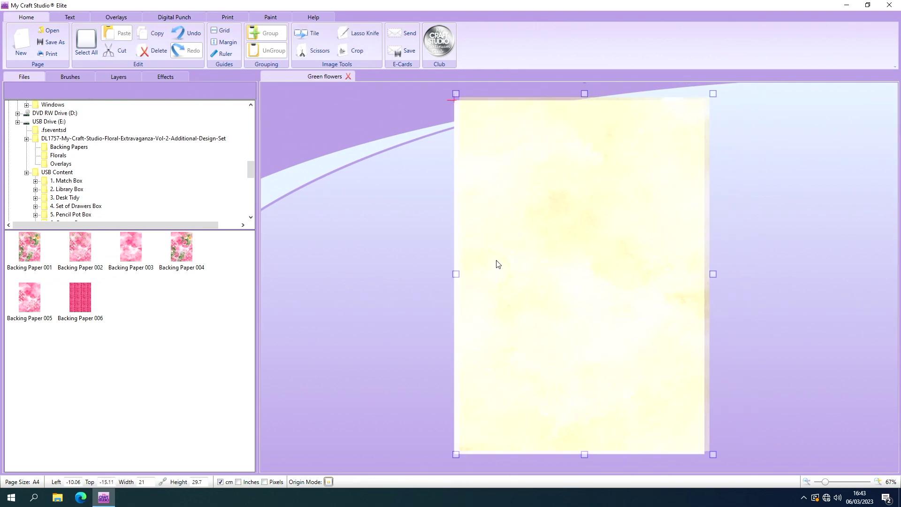
left_click_drag(497, 264, 502, 263)
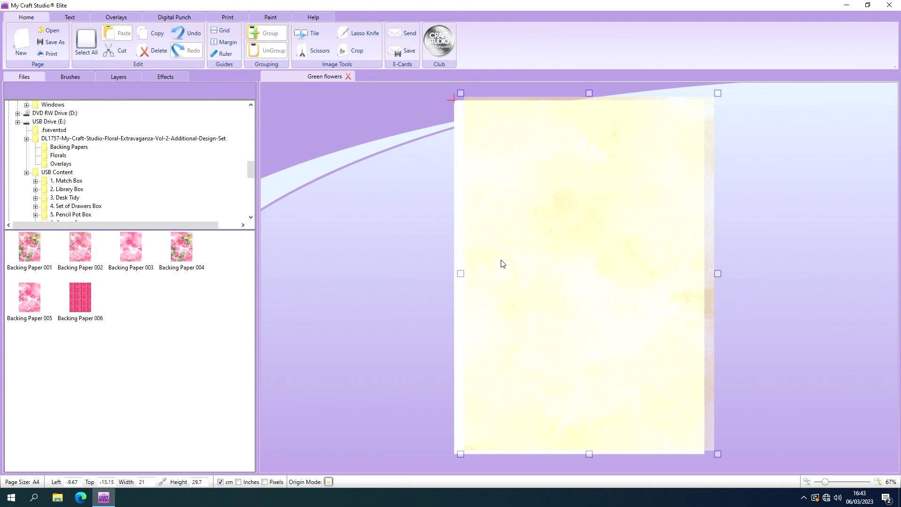
left_click_drag(511, 260, 536, 252)
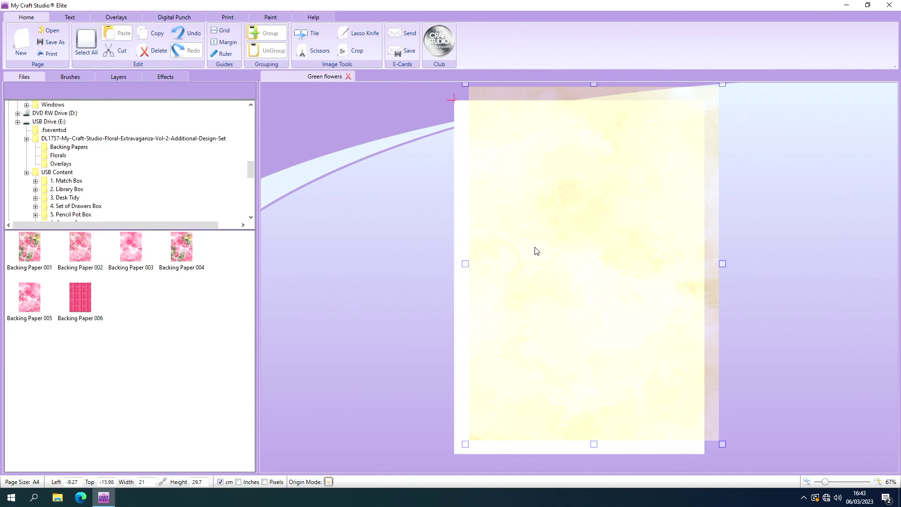
left_click_drag(537, 251, 533, 254)
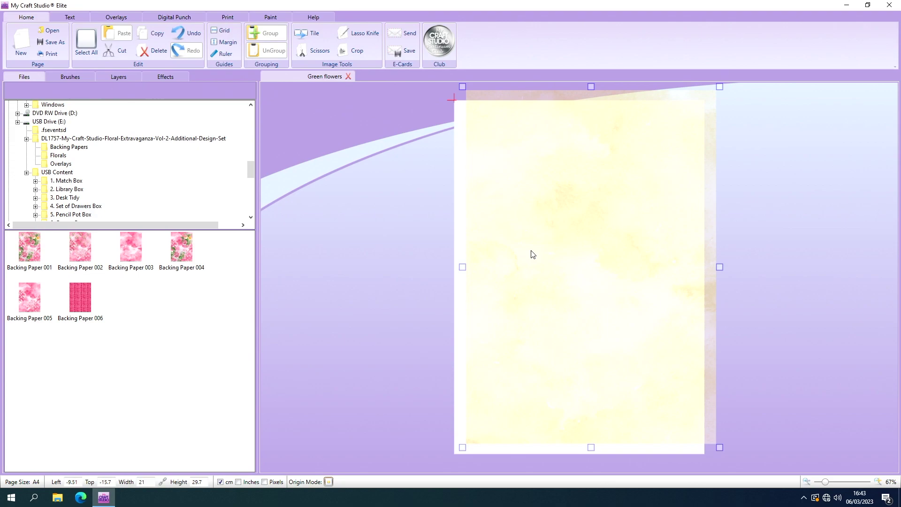
left_click_drag(533, 255, 520, 264)
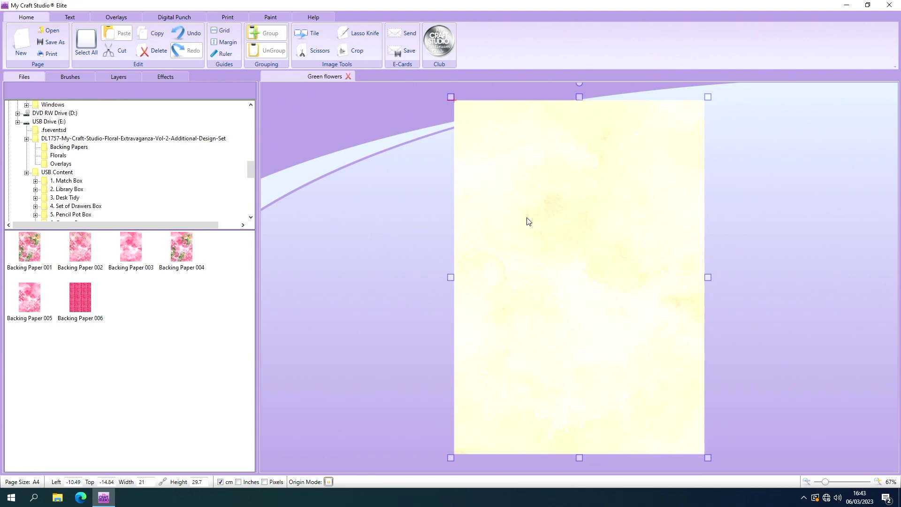
key("Delete")
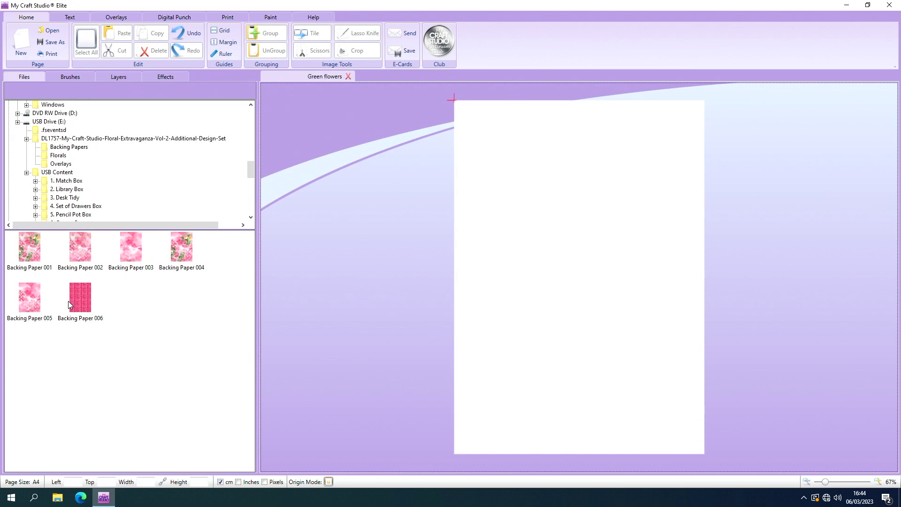
left_click_drag(79, 297, 514, 174)
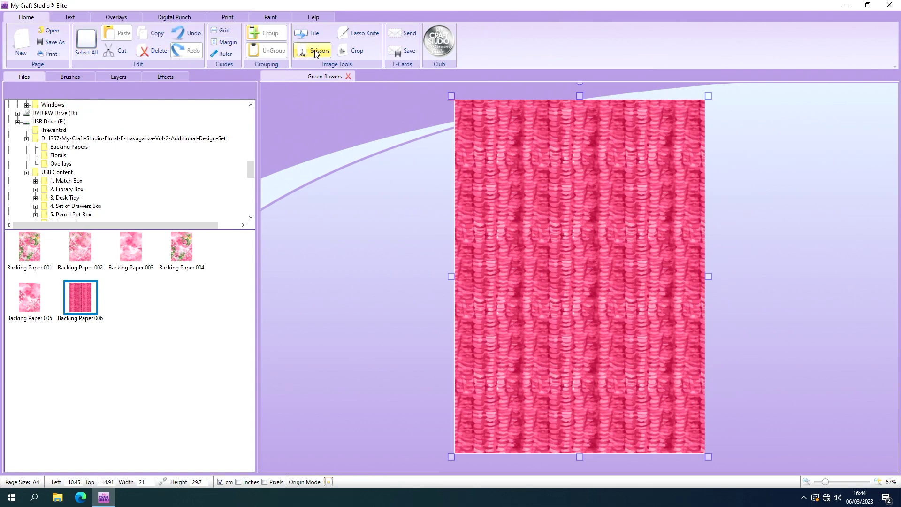
Browse the Borders, Everyday and Kids digital punch shapes.
left_click(184, 18)
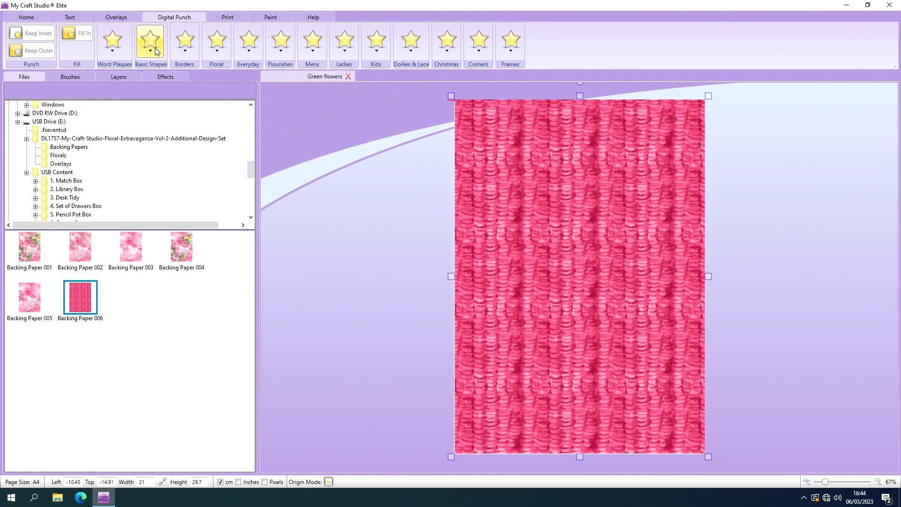
left_click(187, 43)
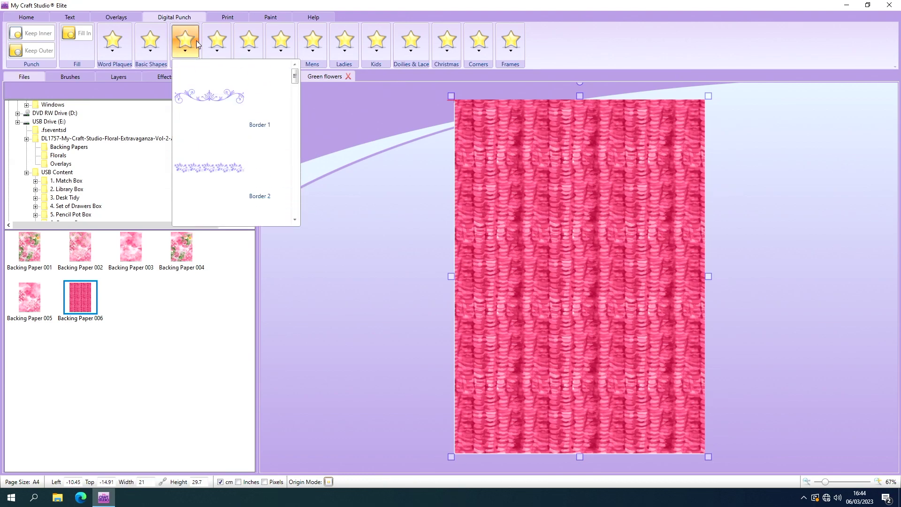
scroll(297, 110, "down", 3)
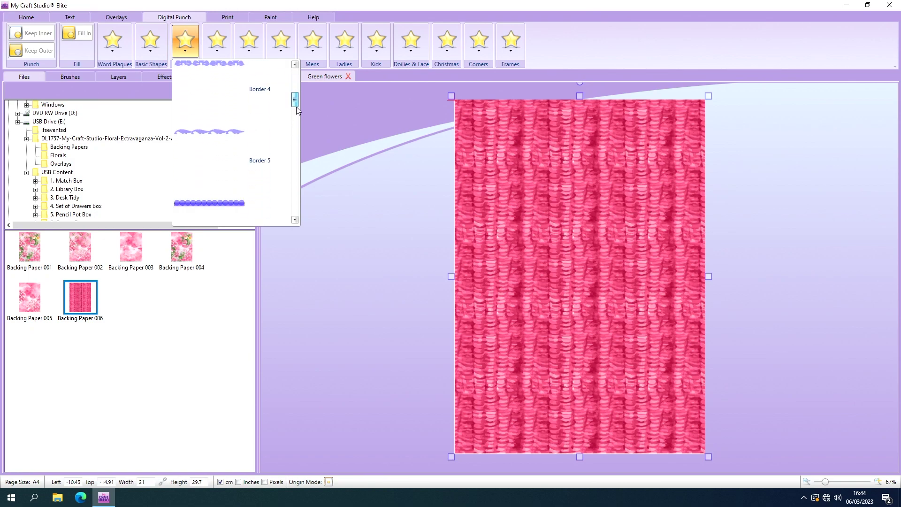
left_click_drag(297, 110, 297, 215)
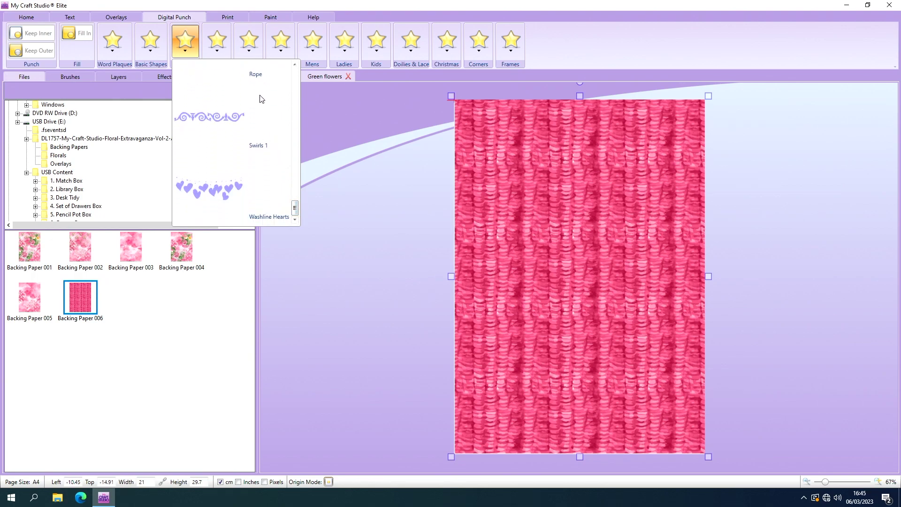
left_click(246, 43)
left_click(246, 44)
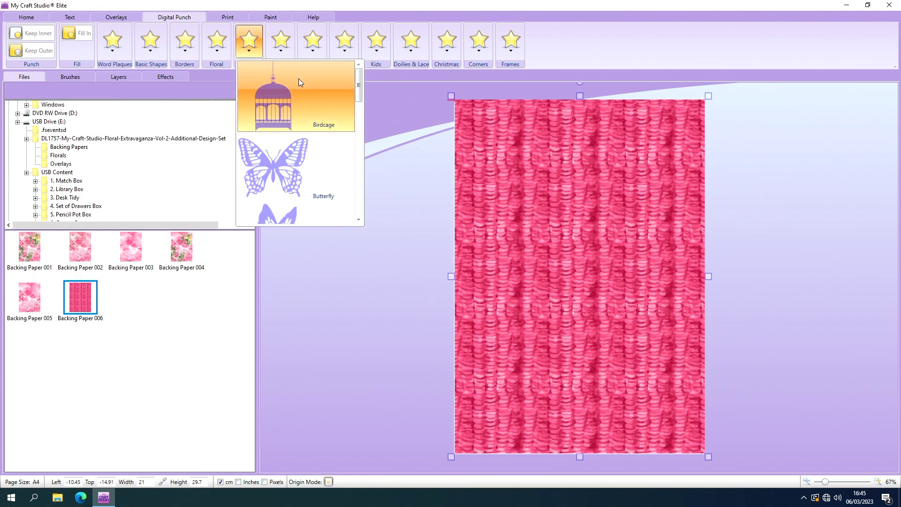
left_click_drag(361, 86, 365, 211)
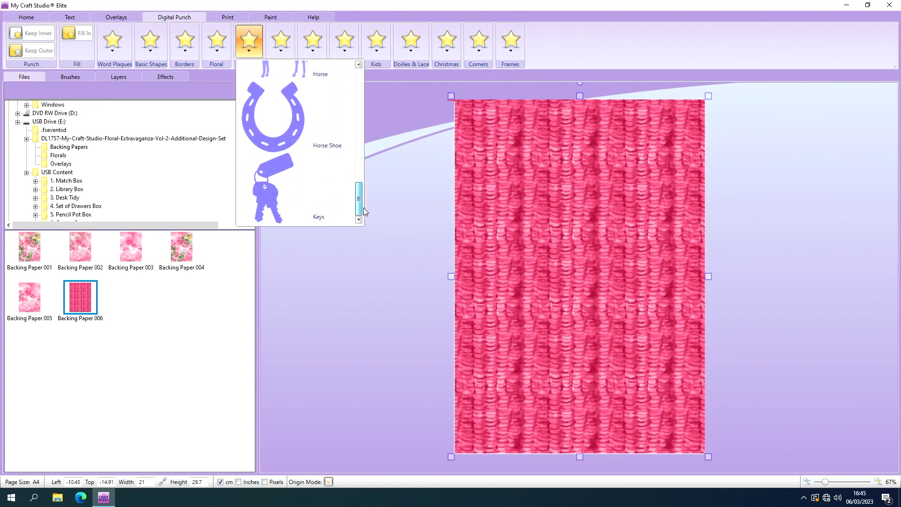
left_click(378, 41)
left_click(385, 43)
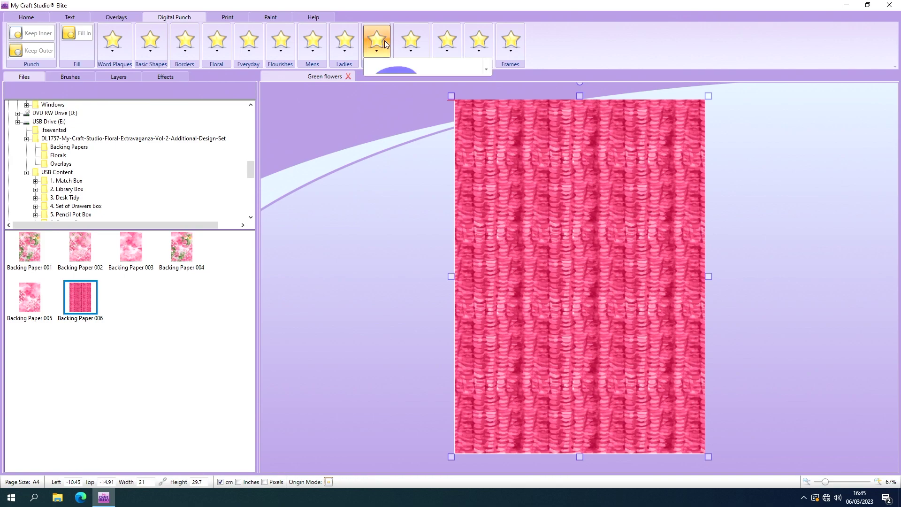
left_click_drag(486, 92, 489, 220)
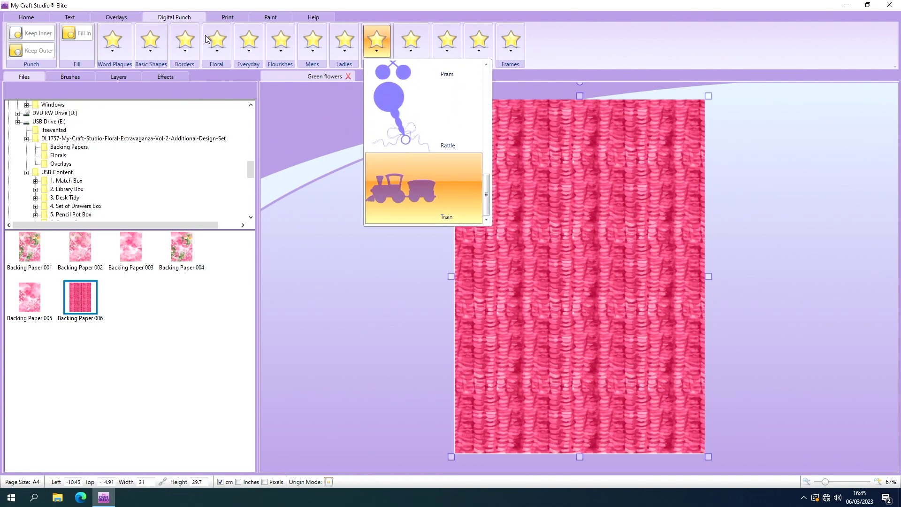
Place the Circle punch from the basic shapes on the backing paper's upper-left corner, about 5.3 cm across.
left_click(151, 46)
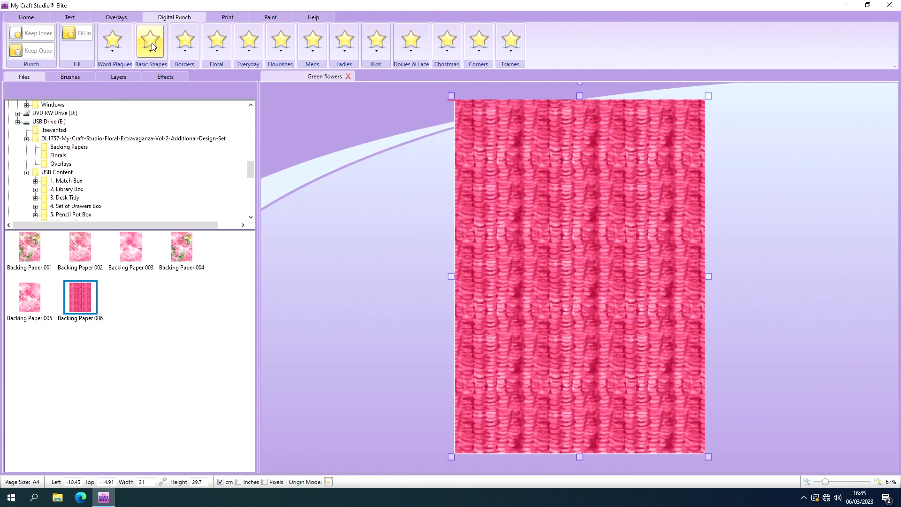
left_click(151, 44)
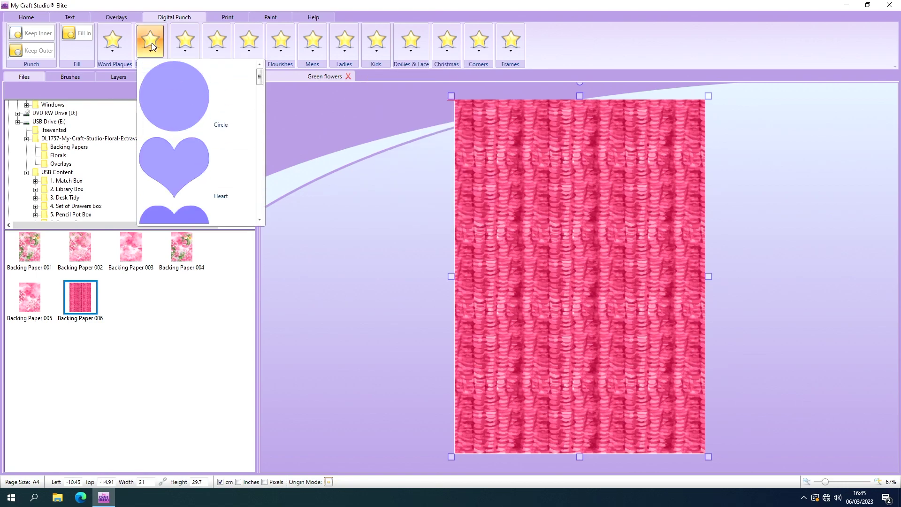
left_click(189, 101)
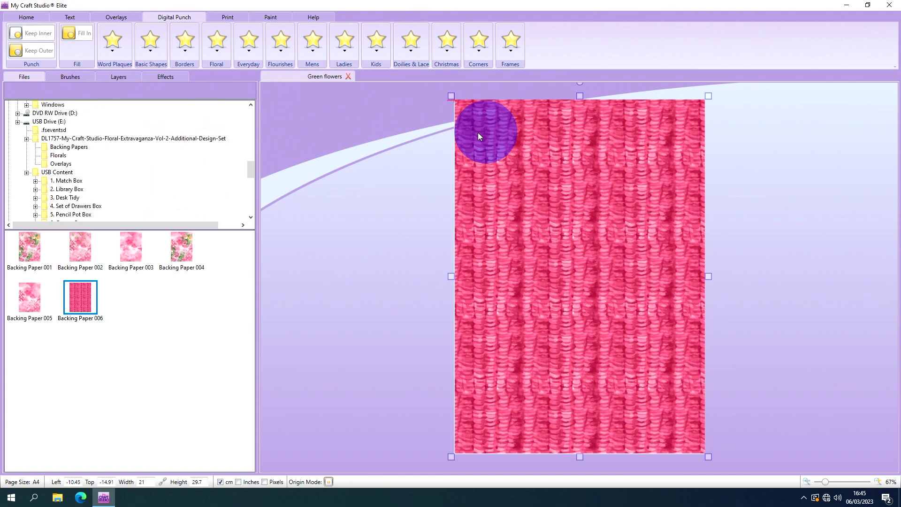
mouse_move(484, 134)
left_mouse_down()
mouse_move(494, 147)
mouse_move(487, 138)
left_mouse_up()
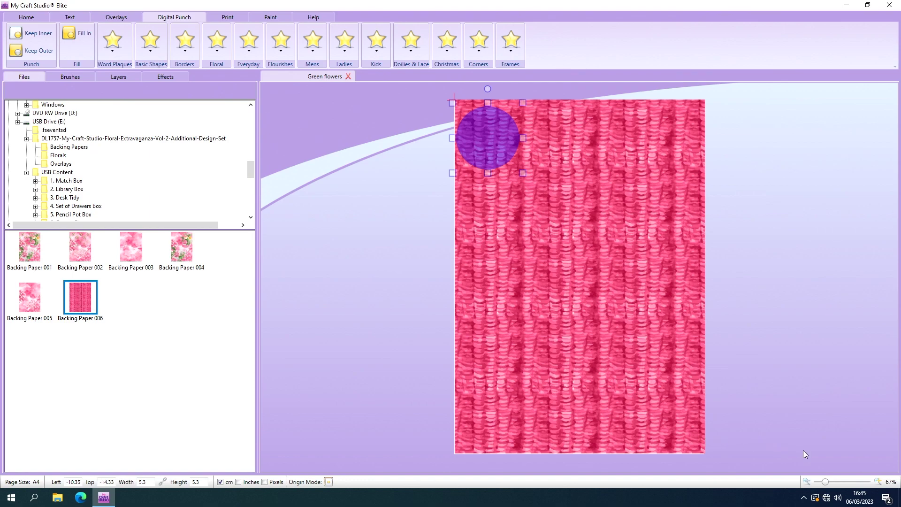
left_click(832, 480)
left_click_drag(831, 479, 840, 477)
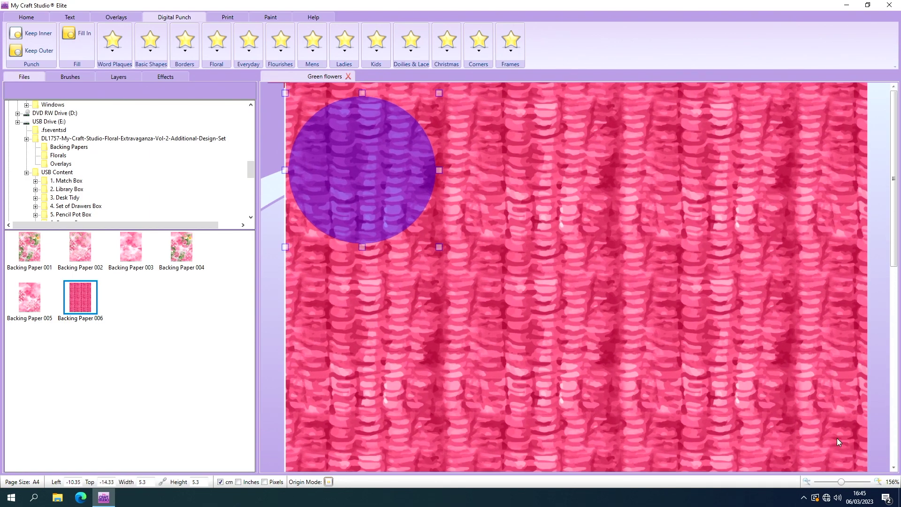
scroll(837, 438, "down", 5)
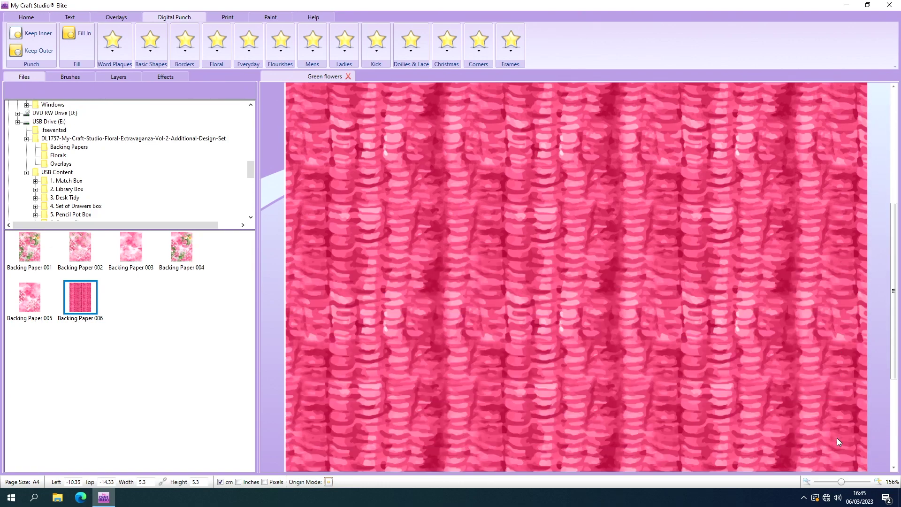
scroll(837, 442, "down", 3)
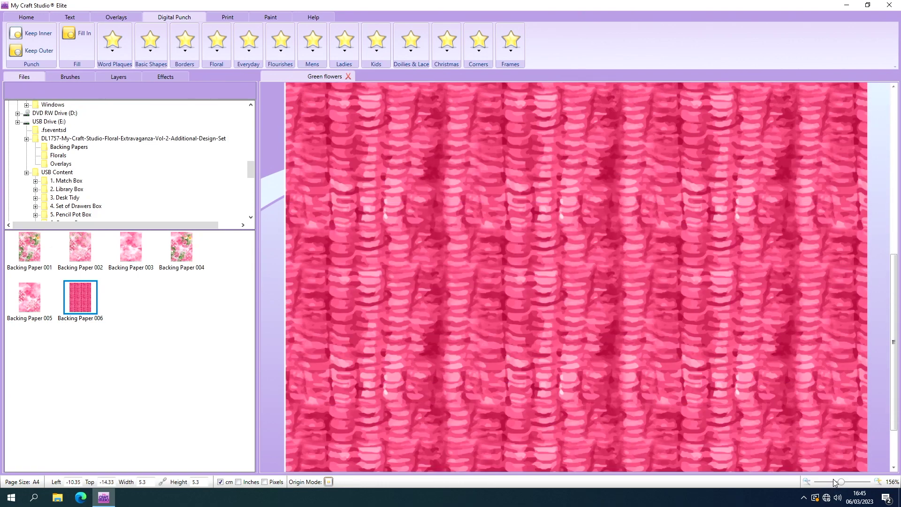
left_click_drag(840, 481, 832, 484)
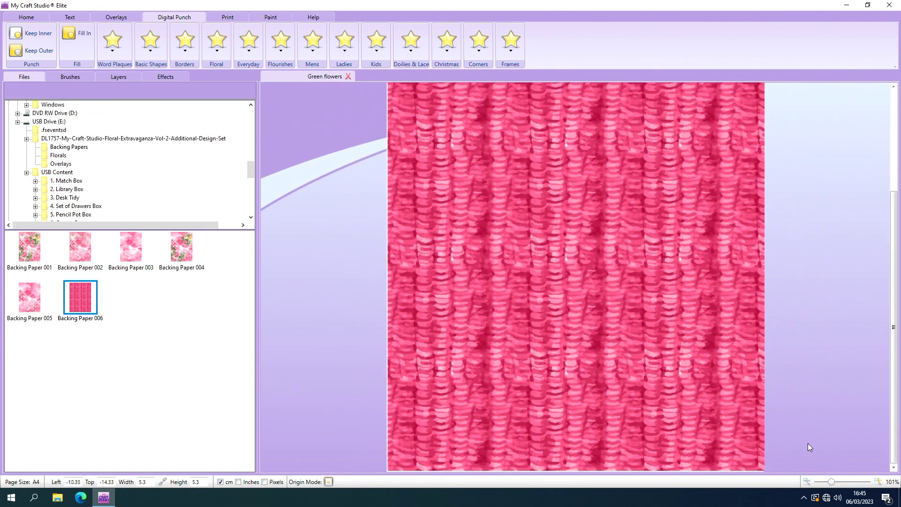
left_click_drag(832, 483, 826, 481)
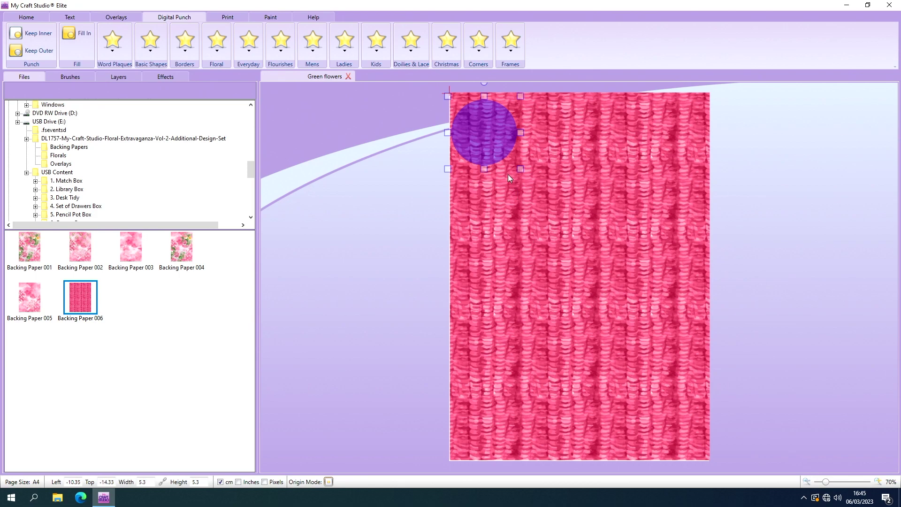
Enlarge the circle punch to about 14.7 by 14.8 cm on the page's upper half and punch the paper, keeping the inner part.
left_click_drag(491, 131, 521, 181)
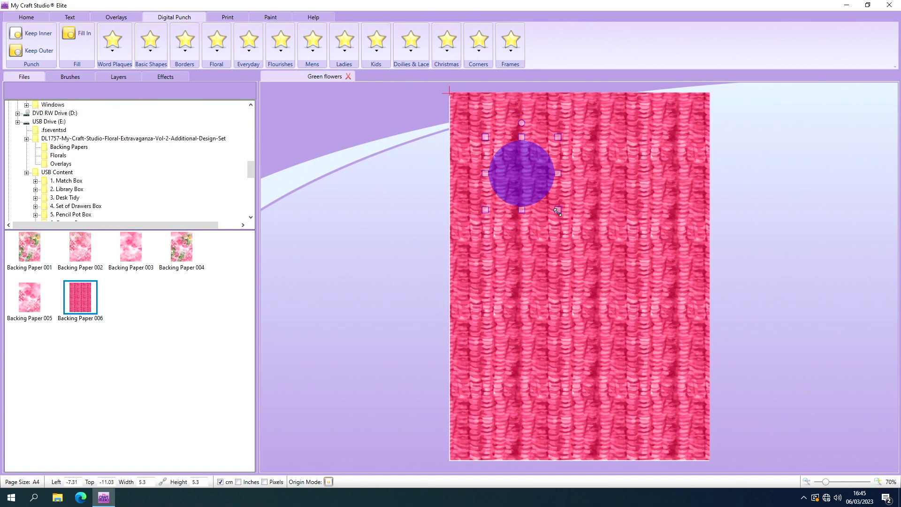
left_click_drag(558, 212, 681, 329)
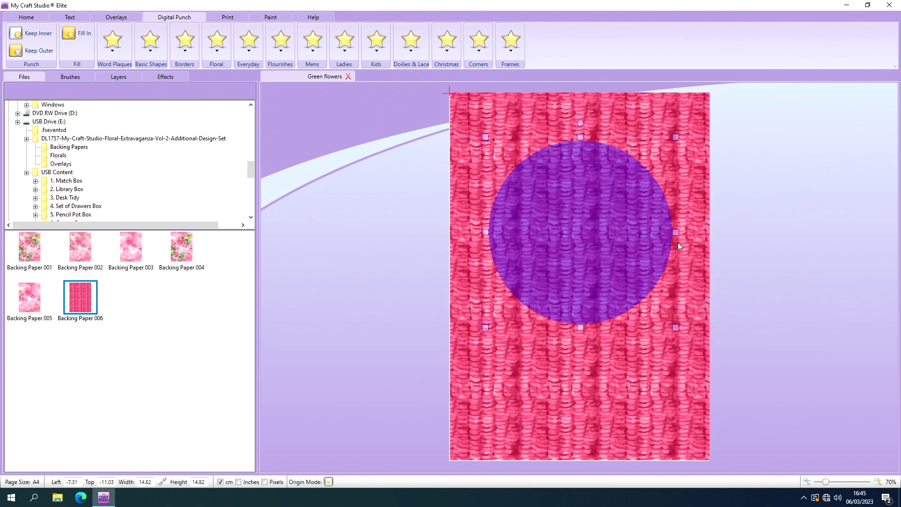
left_click_drag(676, 233, 633, 221)
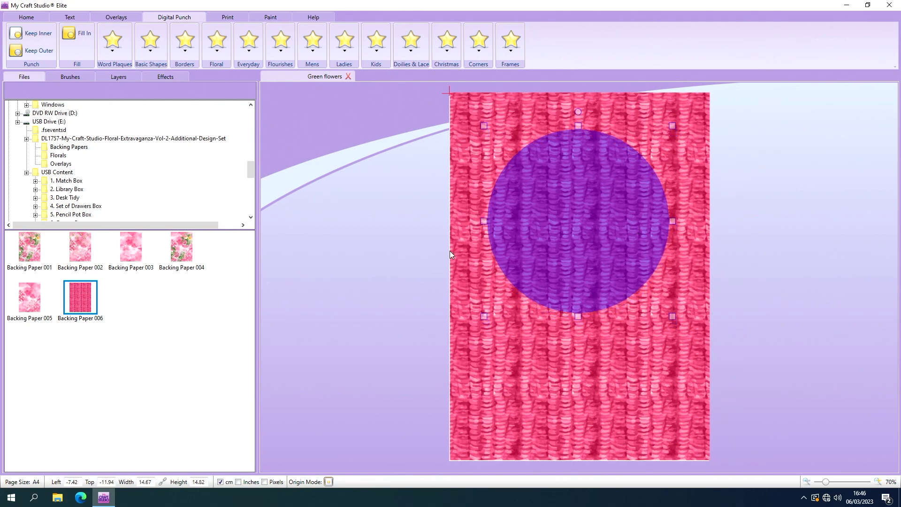
left_click(39, 36)
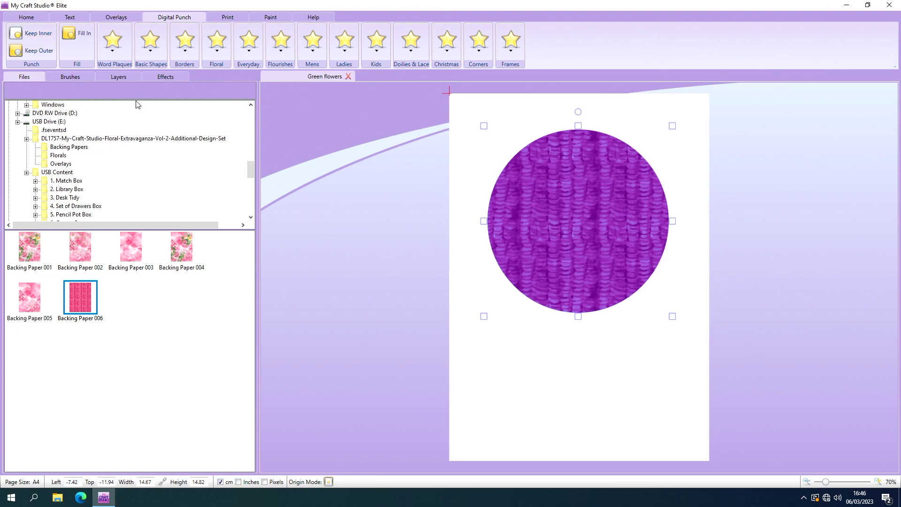
Move the punch shape off the page's left edge and nudge the punched pink circle slightly upward.
left_click_drag(575, 199, 362, 213)
left_click(565, 217)
left_click_drag(563, 214, 564, 208)
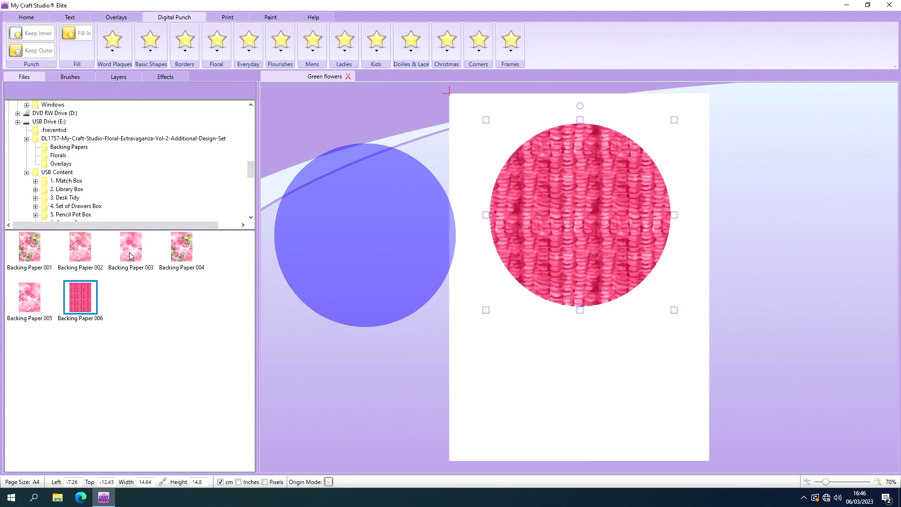
Place Backing Paper 003 over the page, bring the circle punch to the front and position it on the watercolour paper.
left_click_drag(129, 252, 511, 196)
left_click_drag(544, 276, 541, 187)
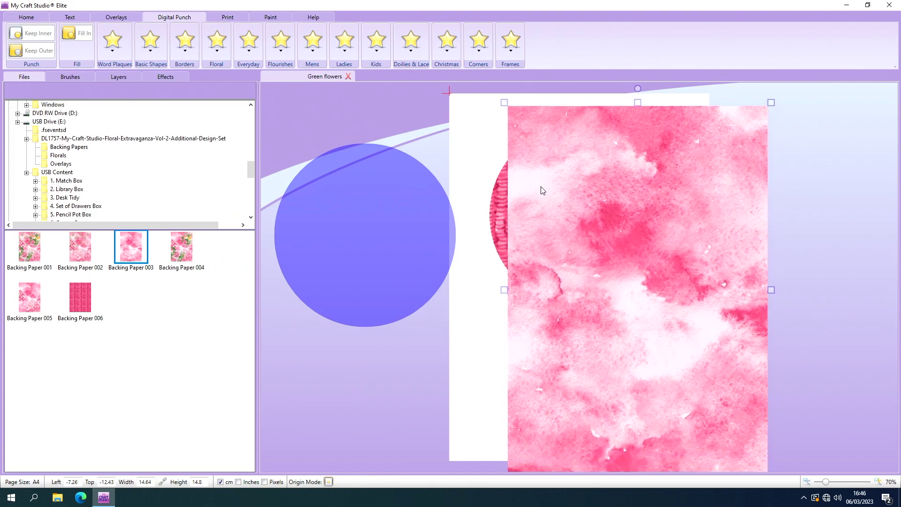
left_click_drag(369, 213, 487, 220)
right_click(487, 219)
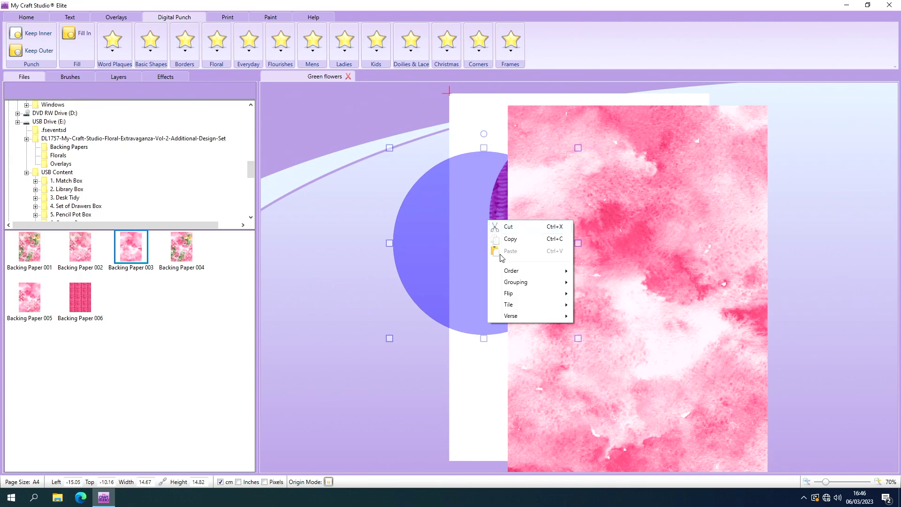
mouse_move(505, 272)
left_click(587, 274)
left_click_drag(503, 263, 628, 248)
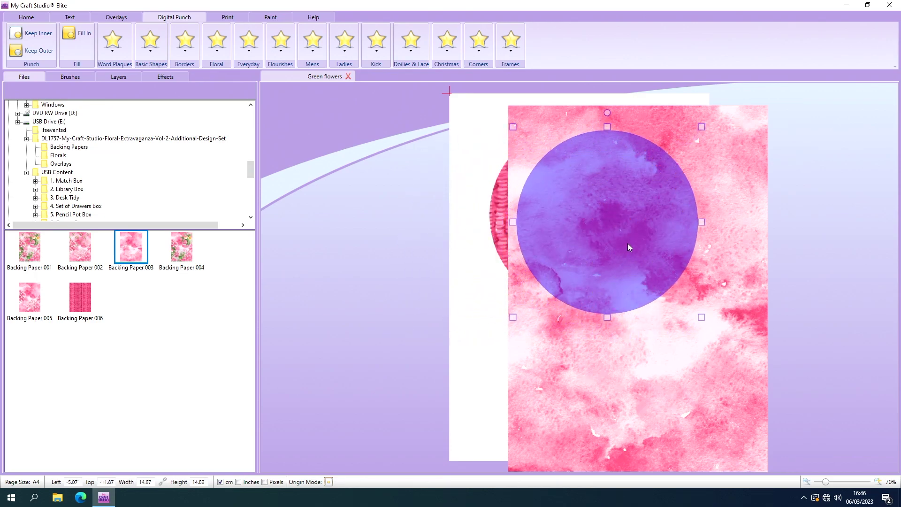
Shrink the circle punch to about 12.7 by 12.9 cm, punch keeping the inner part, delete the punch shape and centre the cut-out on the knitted circle.
left_click_drag(518, 127, 536, 151)
left_click(32, 33)
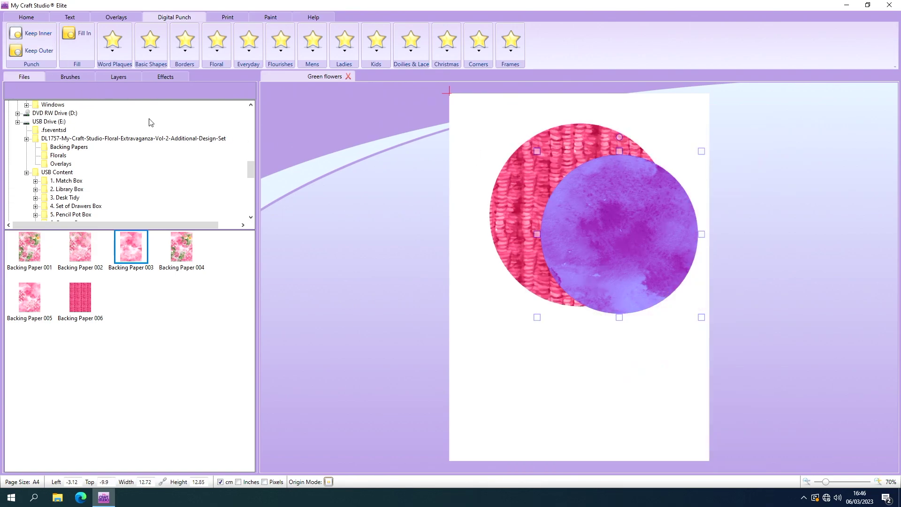
left_click_drag(579, 204, 467, 282)
key("Delete")
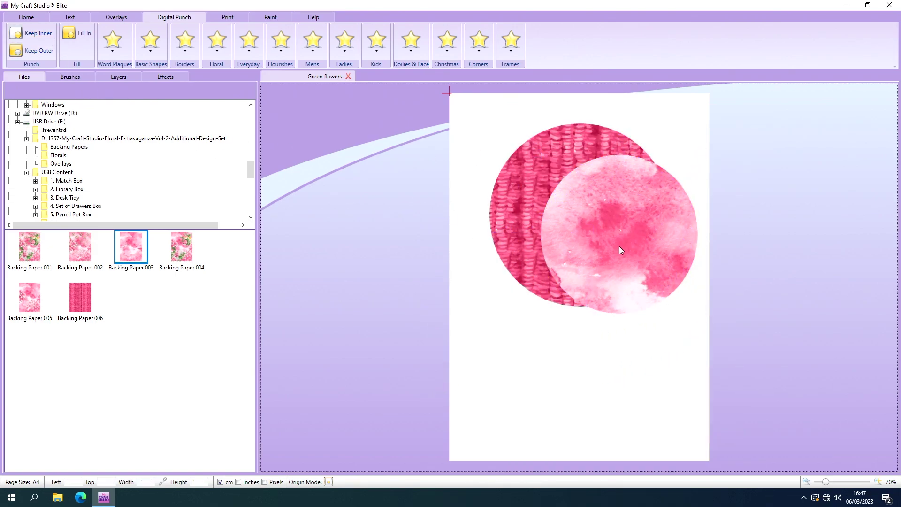
left_click_drag(618, 246, 580, 227)
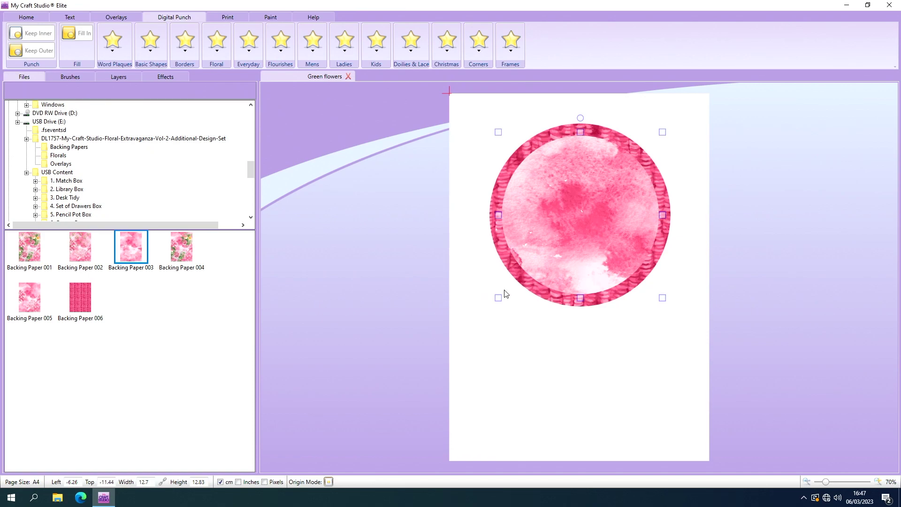
Undo the edits back to the uncut knitted backing paper with the circle punch lying on it.
left_click(29, 17)
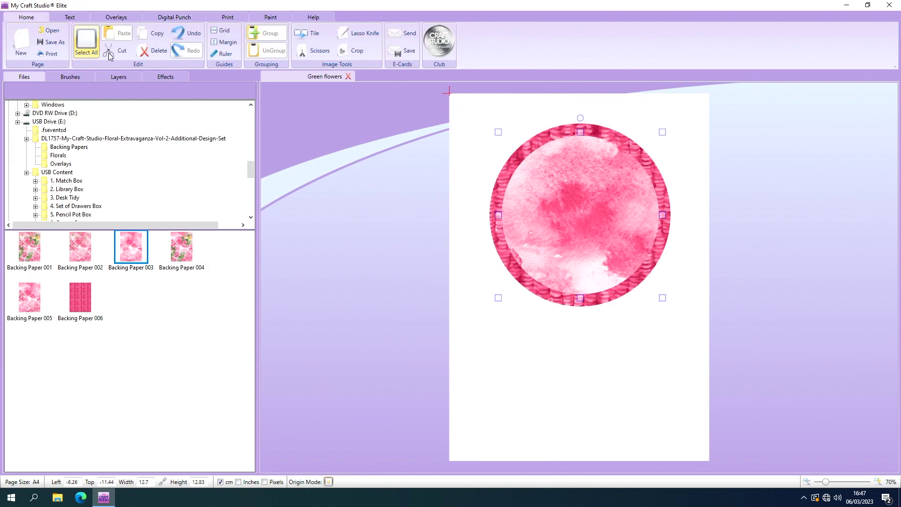
left_click(187, 37)
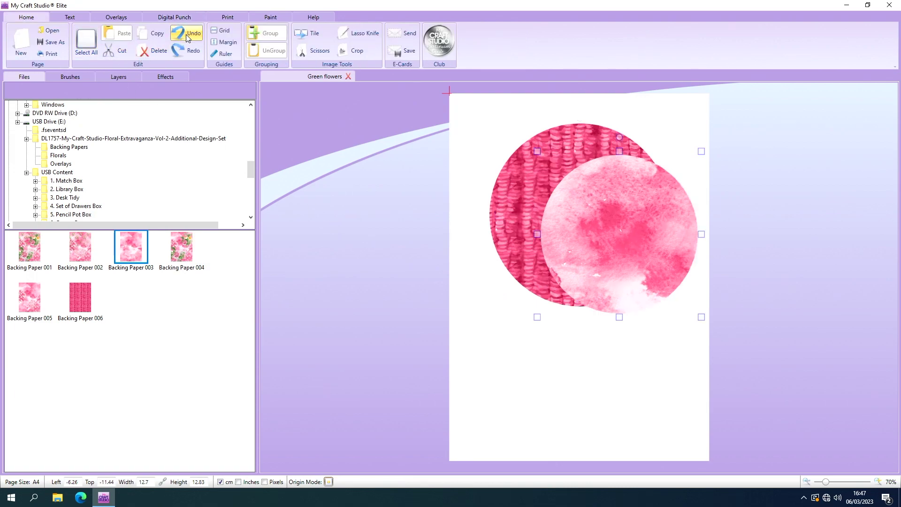
left_click(187, 37)
left_click(188, 39)
left_click(187, 38)
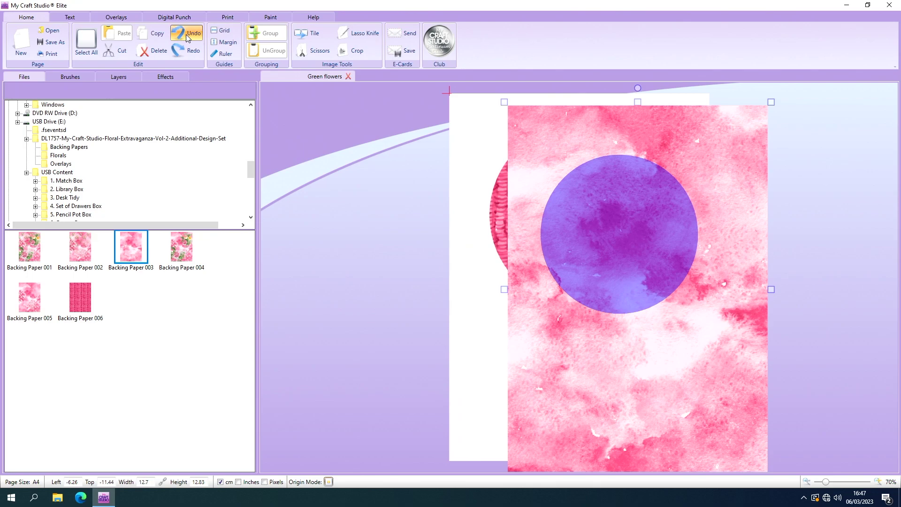
left_click(185, 35)
left_click(186, 35)
left_click(186, 35)
left_click(186, 34)
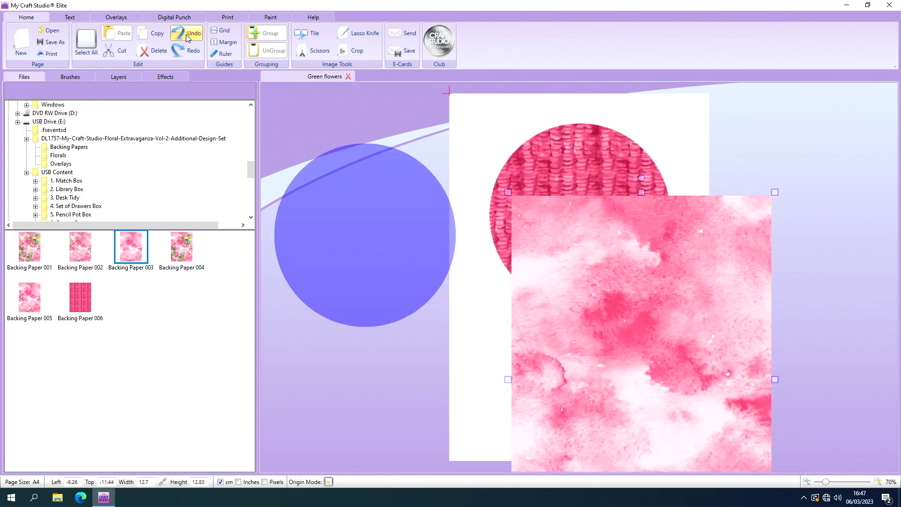
left_click(185, 35)
left_click(185, 35)
left_click(186, 35)
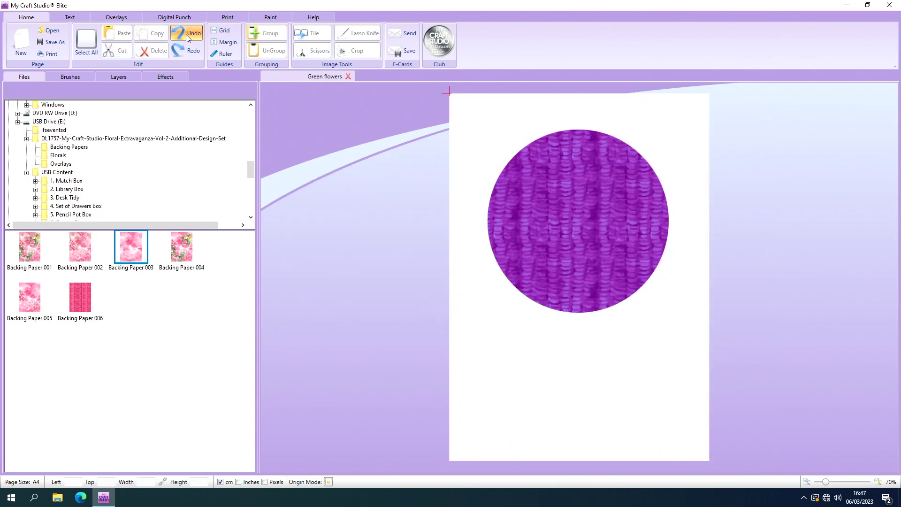
left_click(186, 35)
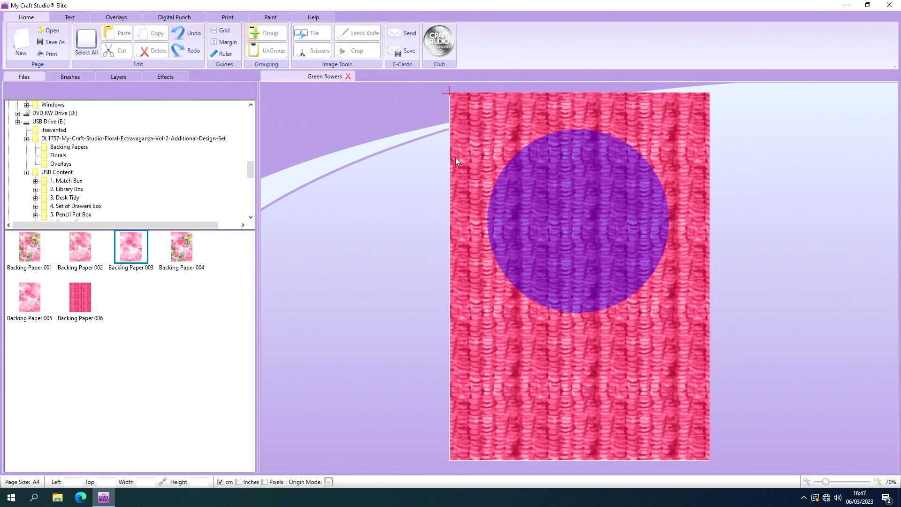
Punch the circle out of the knitted paper, keeping the outer part, and move the punch shape off the page's left edge.
left_click(548, 190)
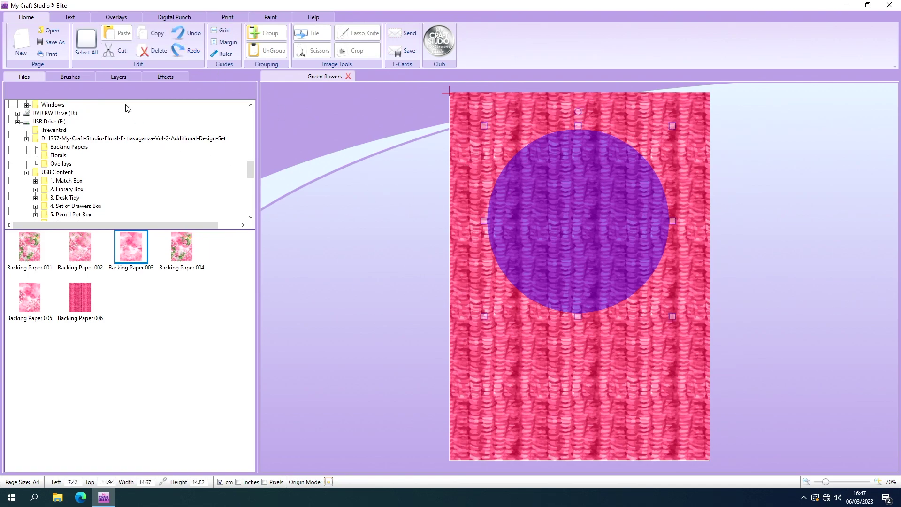
left_click(171, 17)
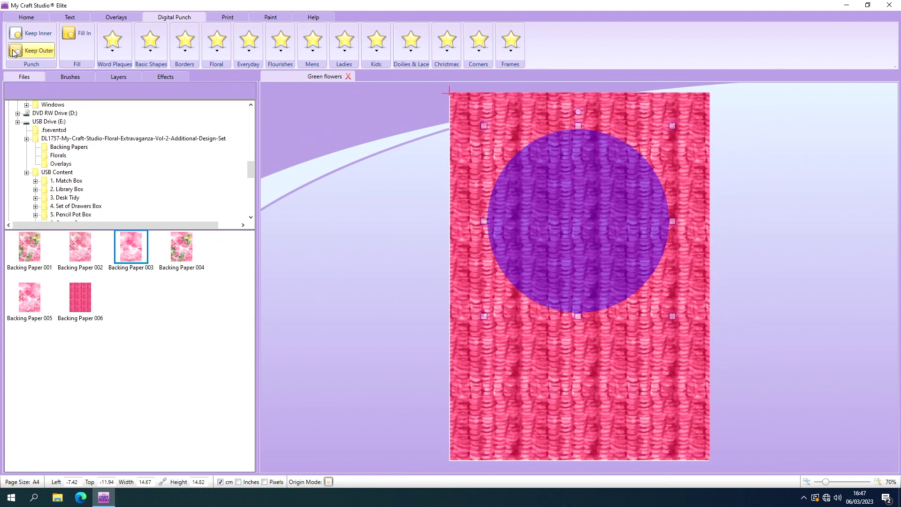
left_click(37, 52)
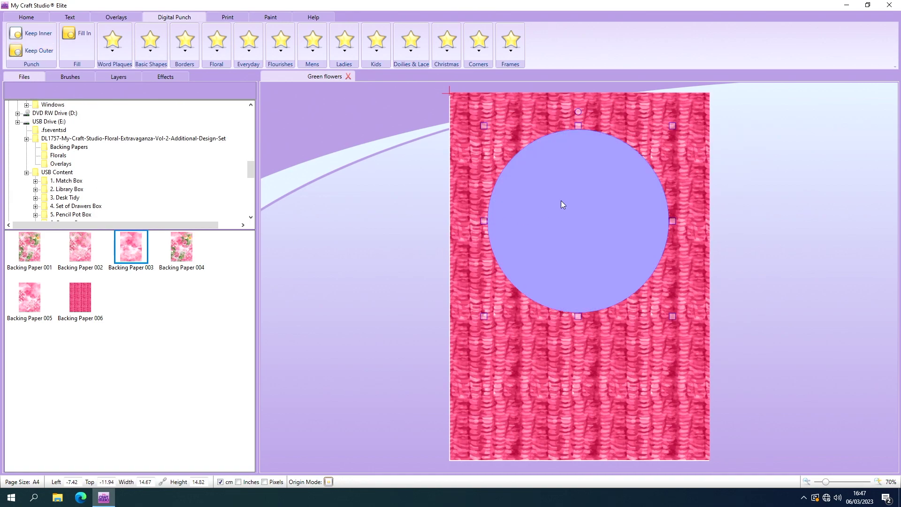
left_click_drag(562, 205, 326, 183)
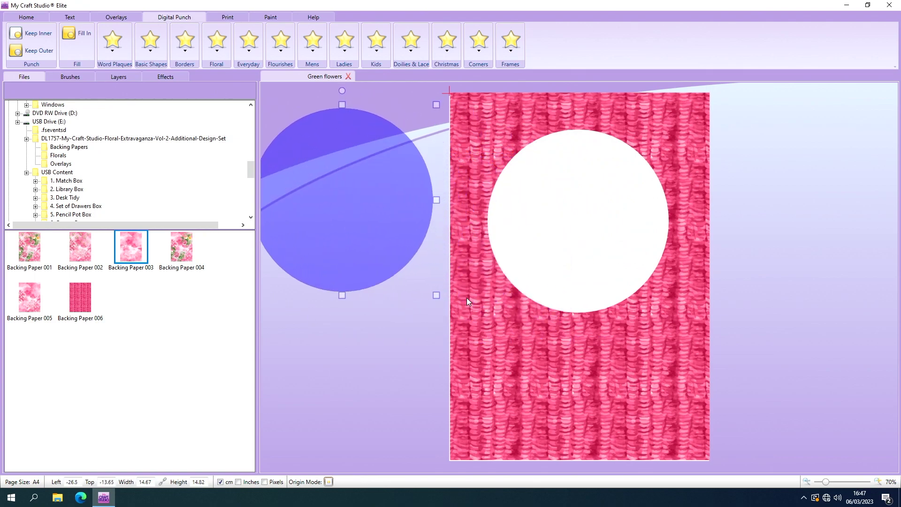
mouse_move(494, 340)
left_mouse_down()
mouse_move(640, 336)
mouse_move(489, 342)
left_mouse_up()
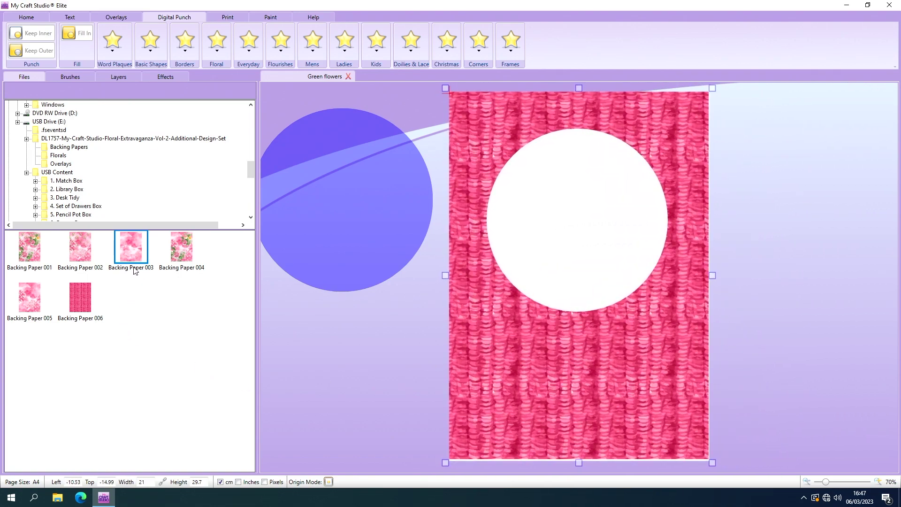
Place Backing Paper 003 over the page and order it behind the knitted paper so it fills the circular hole.
left_click_drag(342, 242, 468, 218)
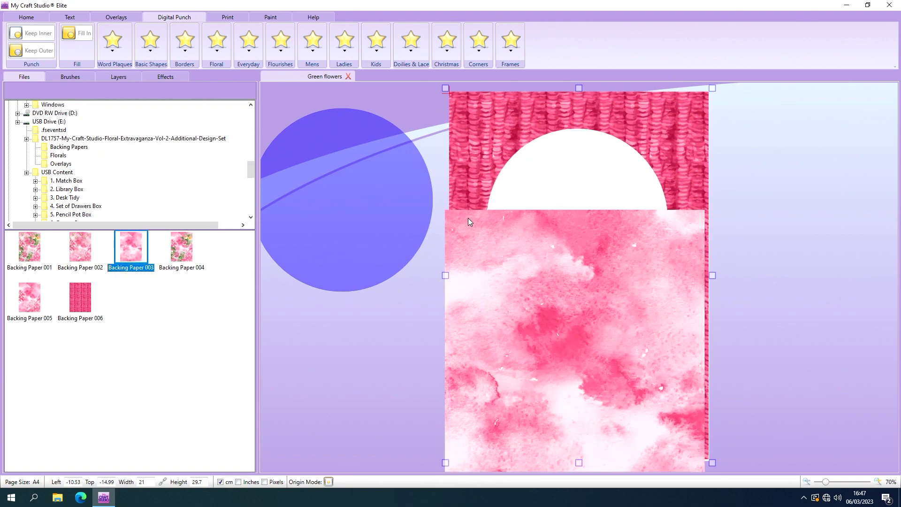
left_click_drag(506, 292, 509, 187)
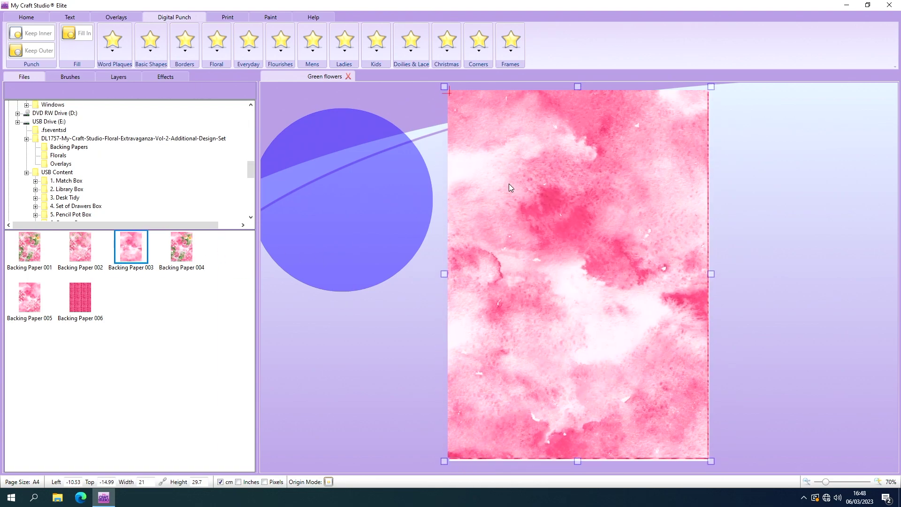
right_click(511, 185)
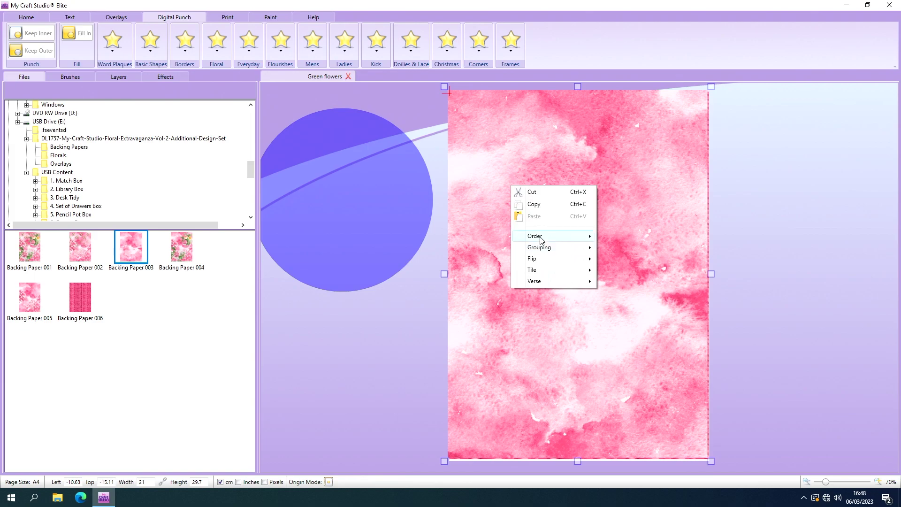
mouse_move(581, 238)
left_click(623, 249)
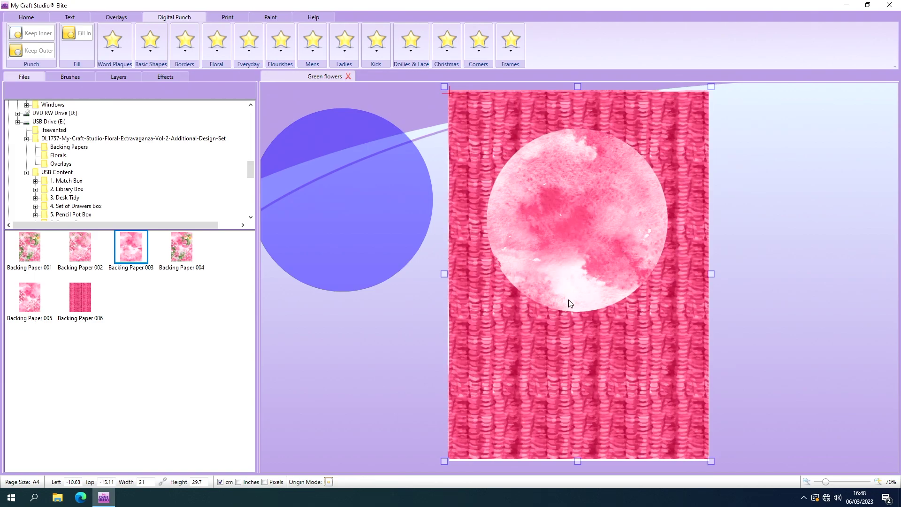
Remove the watercolour paper from behind the hole, realign the knitted paper with the page and delete the circle punch.
left_click_drag(499, 328, 500, 330)
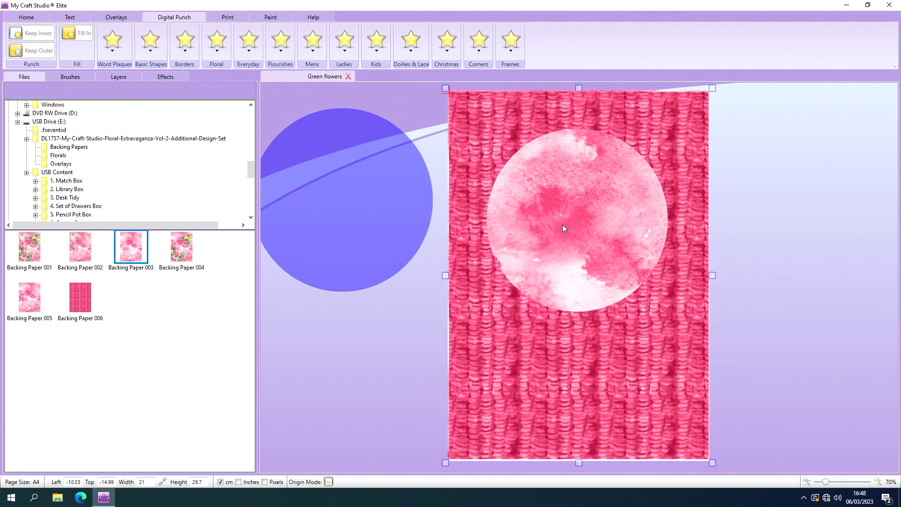
left_click_drag(486, 288, 512, 289)
left_click_drag(556, 336, 529, 337)
left_click(341, 204)
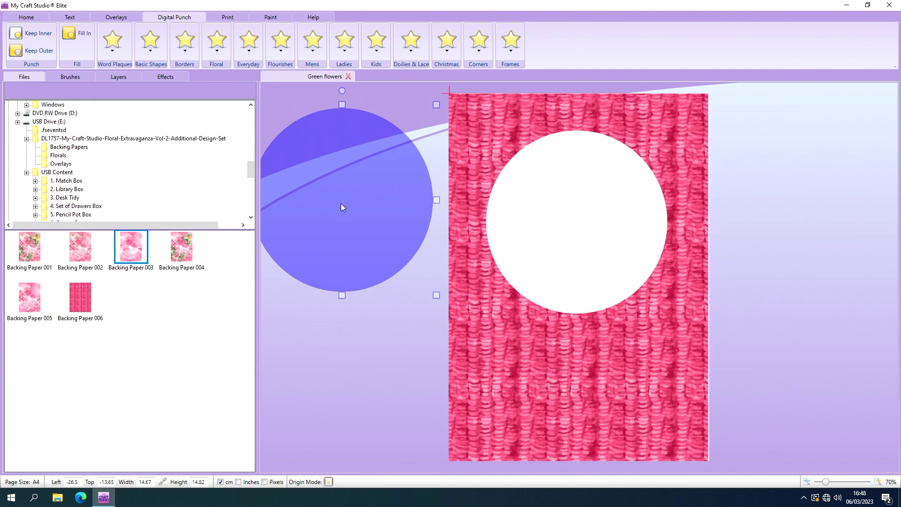
key("Delete")
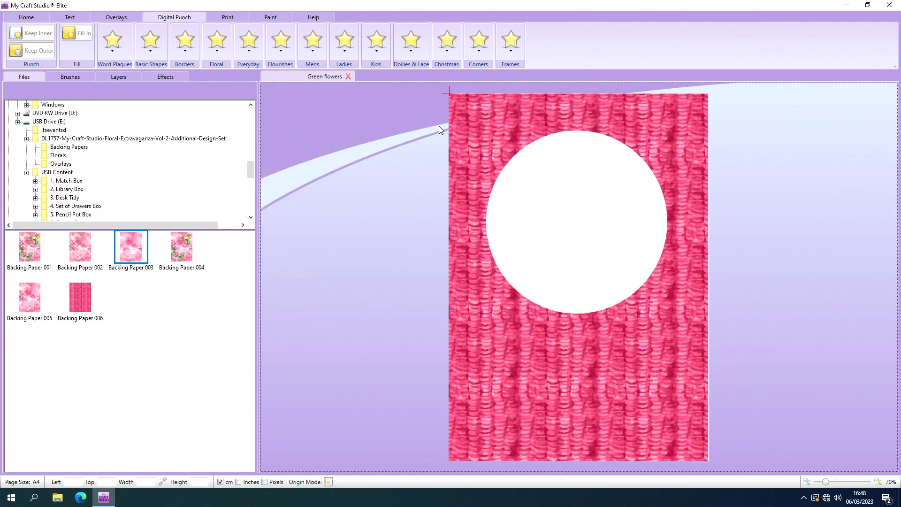
Place the Doily 2 punch in the circular hole and enlarge it to about 12 by 12 cm.
left_click(410, 42)
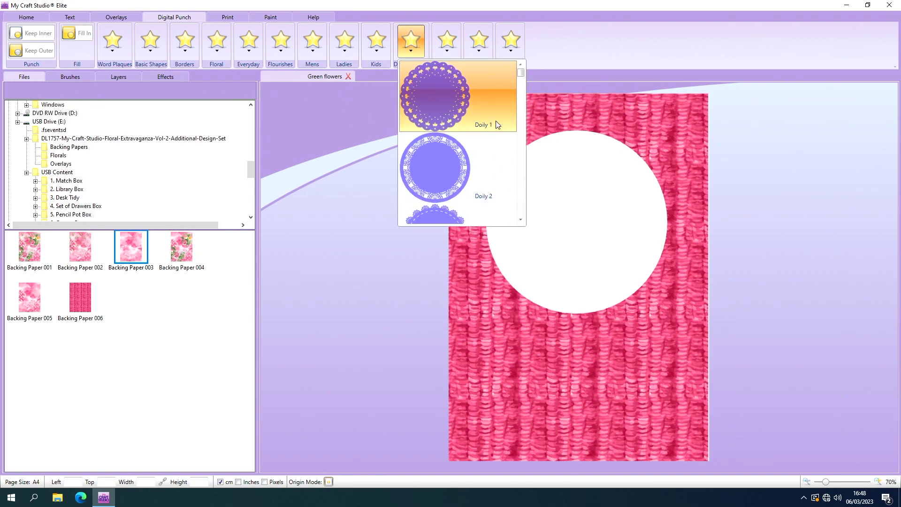
left_click(438, 162)
left_click_drag(466, 125, 527, 184)
left_click_drag(577, 218, 656, 319)
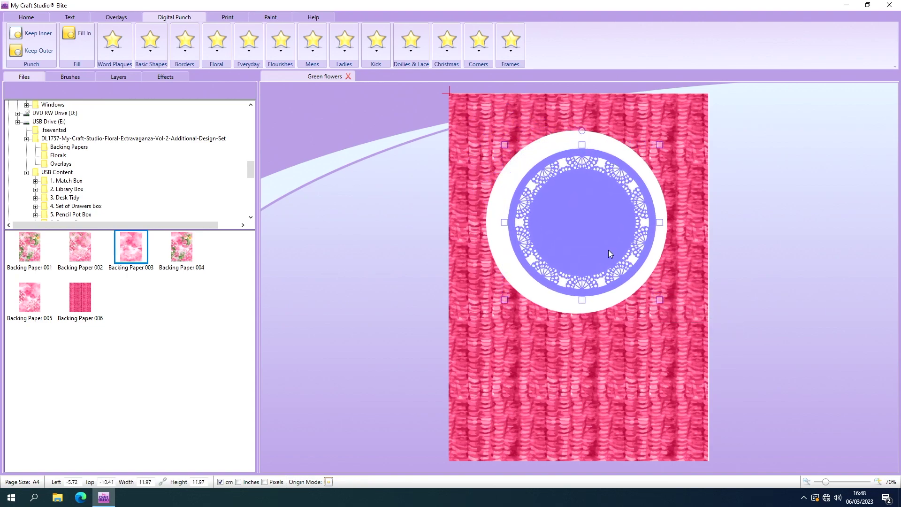
left_click_drag(608, 249, 601, 249)
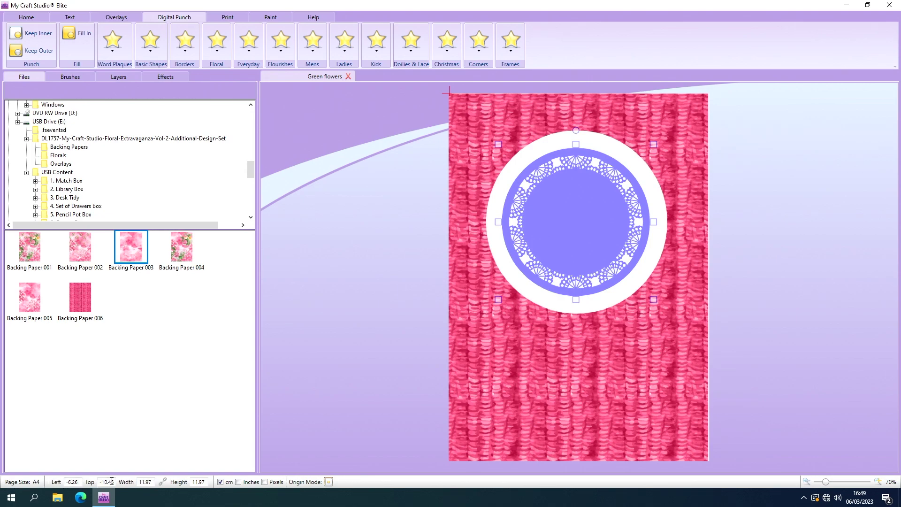
Try the doily punch at widths of 12.2 cm and 15.3 cm.
left_click(146, 481)
type("12.2")
key("Return")
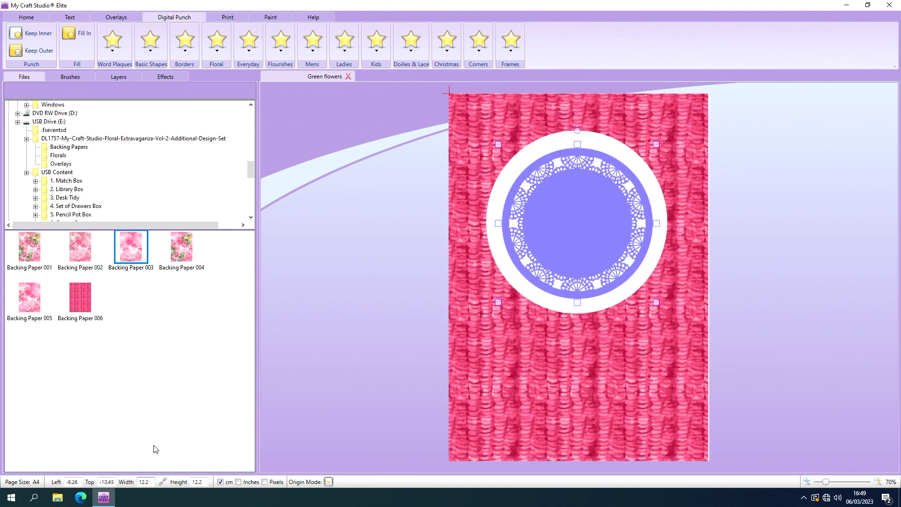
double_click(138, 482)
type("15.3")
key("Return")
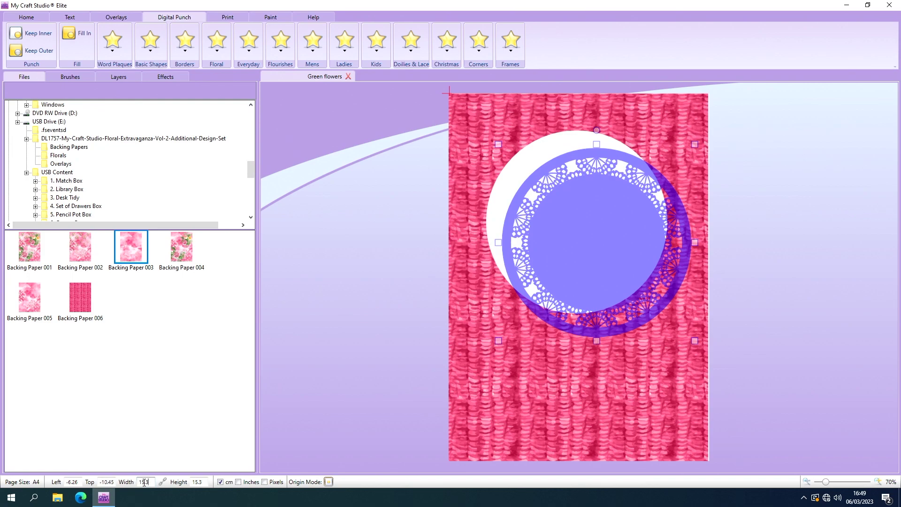
Set the doily punch's width to 12.5 cm and nudge it to the centre of the circular hole.
double_click(138, 485)
type("12.5")
key("Return")
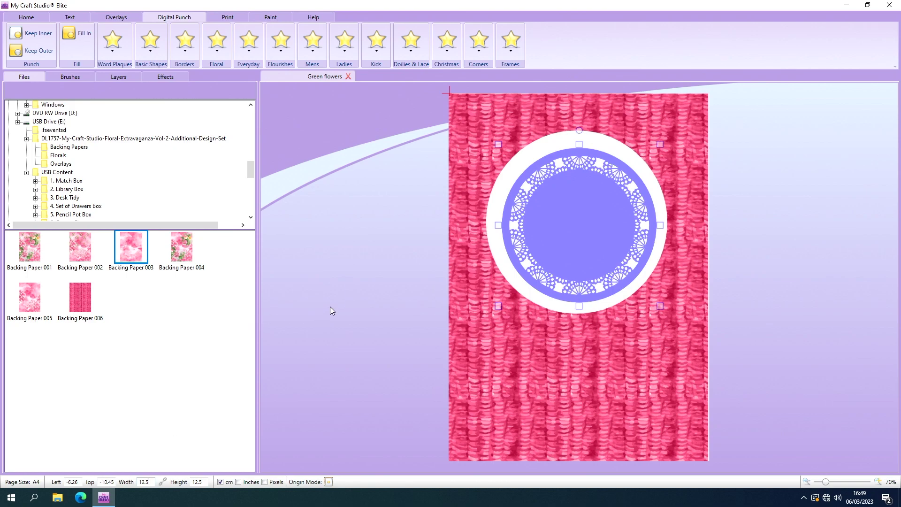
left_click_drag(559, 228, 559, 227)
key("Left")
key("Left")
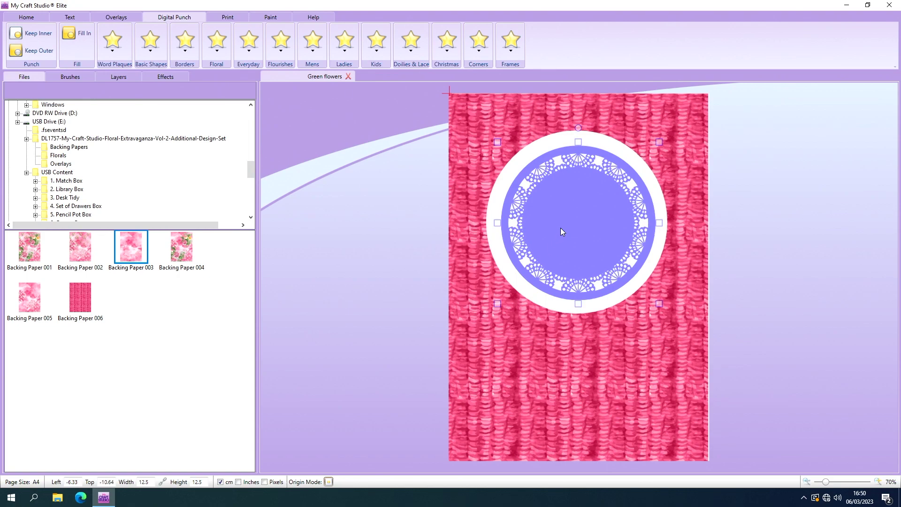
left_click_drag(560, 228, 565, 220)
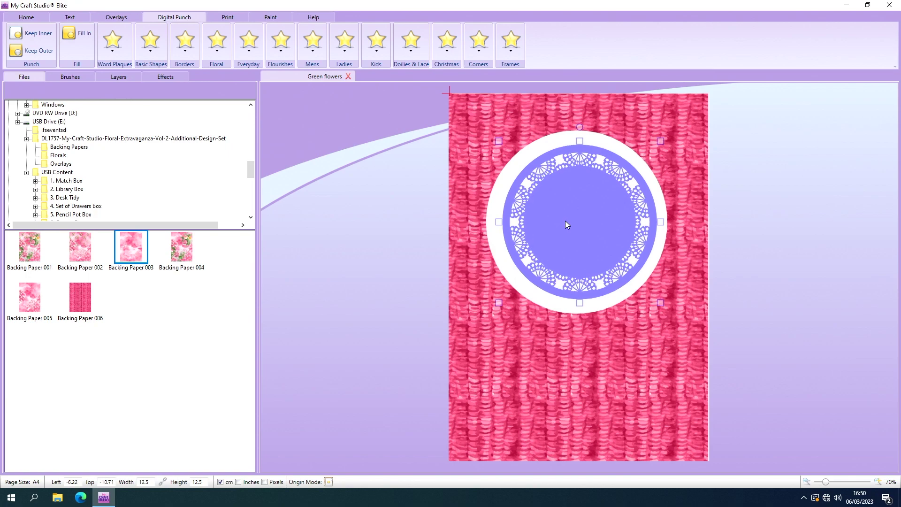
key("Left")
key("Left")
key("Up")
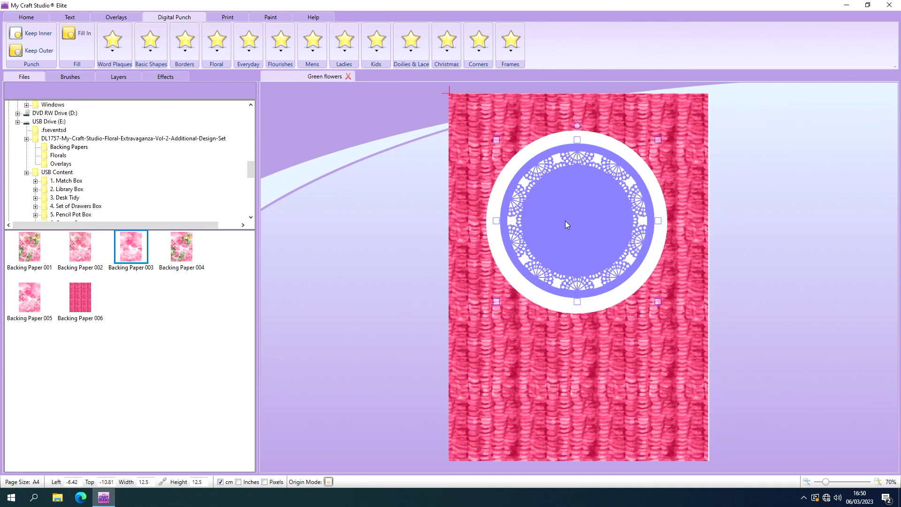
Fill the doily shape with the knitted paper and move the punch off the page's left edge, adjusting the paper's position slightly.
left_click(78, 39)
left_click_drag(550, 227, 344, 237)
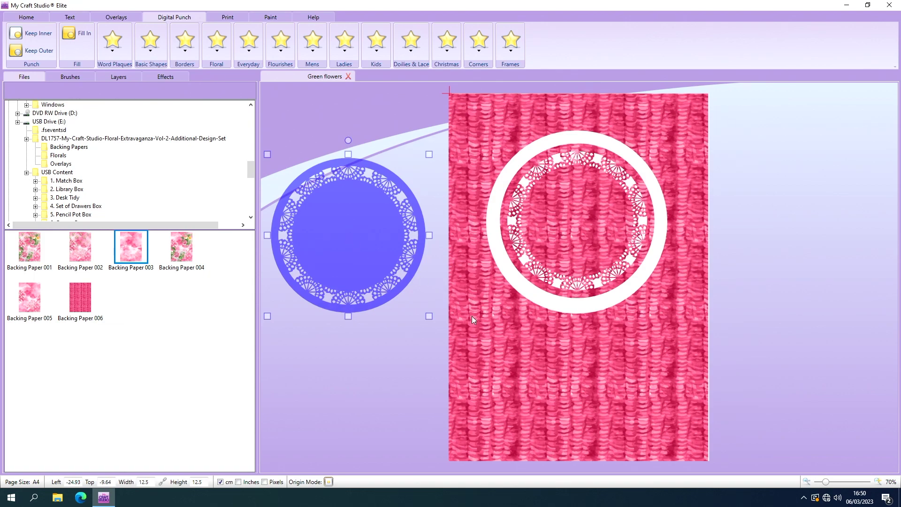
mouse_move(471, 316)
left_mouse_down()
mouse_move(515, 295)
mouse_move(575, 317)
mouse_move(649, 314)
mouse_move(592, 327)
mouse_move(459, 318)
mouse_move(473, 319)
left_mouse_up()
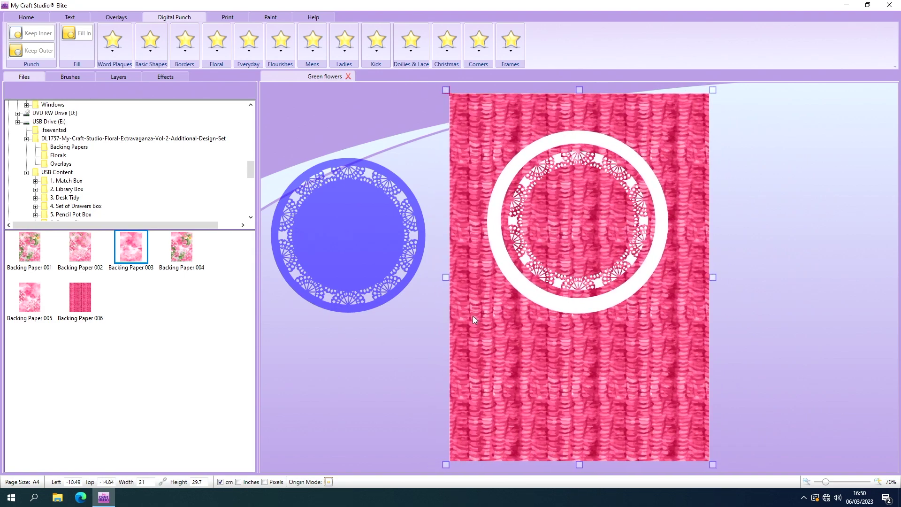
Add Backing Paper 003 over the whole page and send it to the back behind the knitted paper.
left_click_drag(131, 246, 390, 236)
left_click_drag(438, 334, 446, 324)
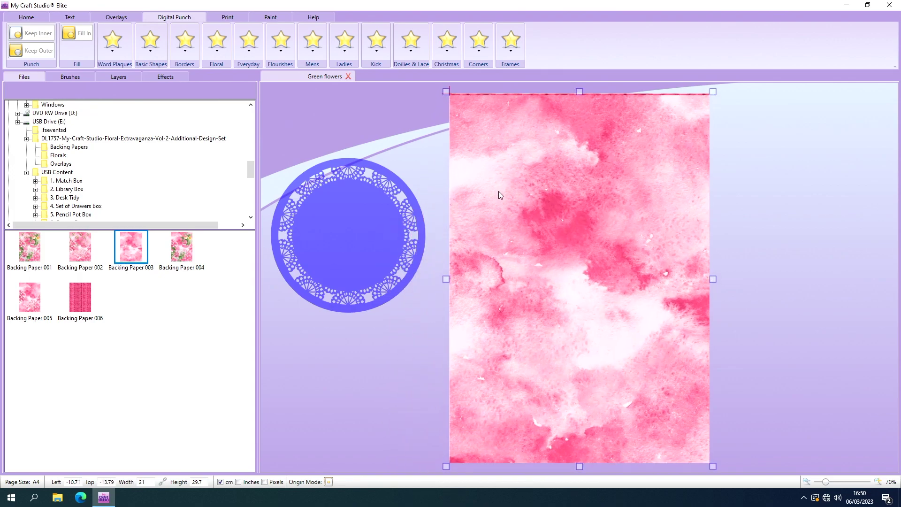
right_click(500, 189)
mouse_move(535, 239)
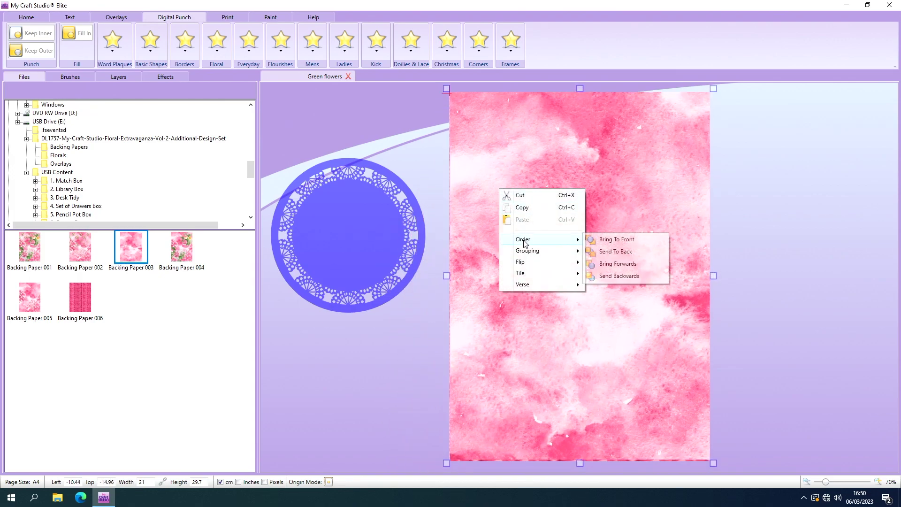
left_click(589, 251)
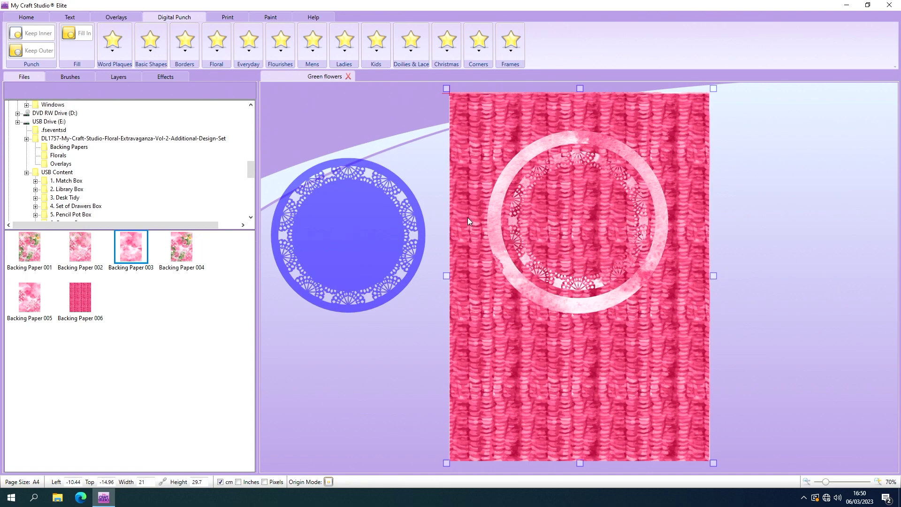
Reduce the opacity of Backing Paper 003 to 48.
left_click(167, 77)
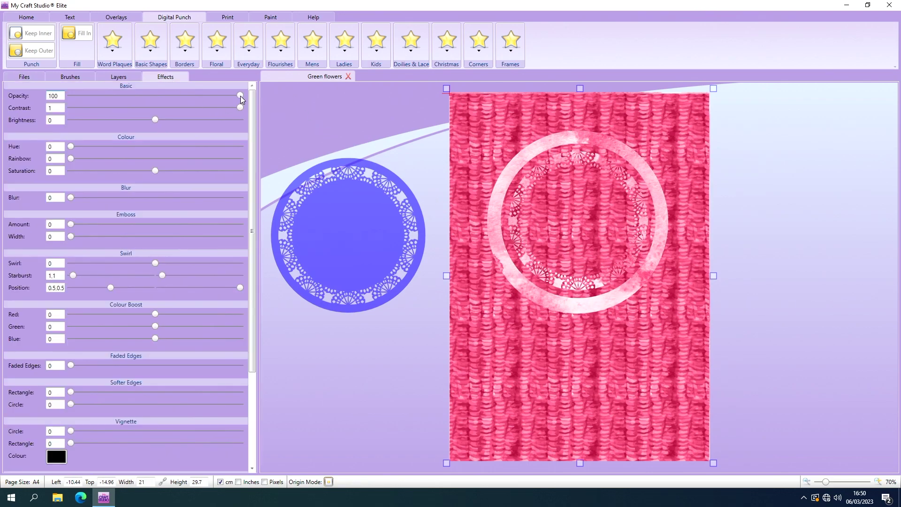
left_click_drag(240, 95, 153, 110)
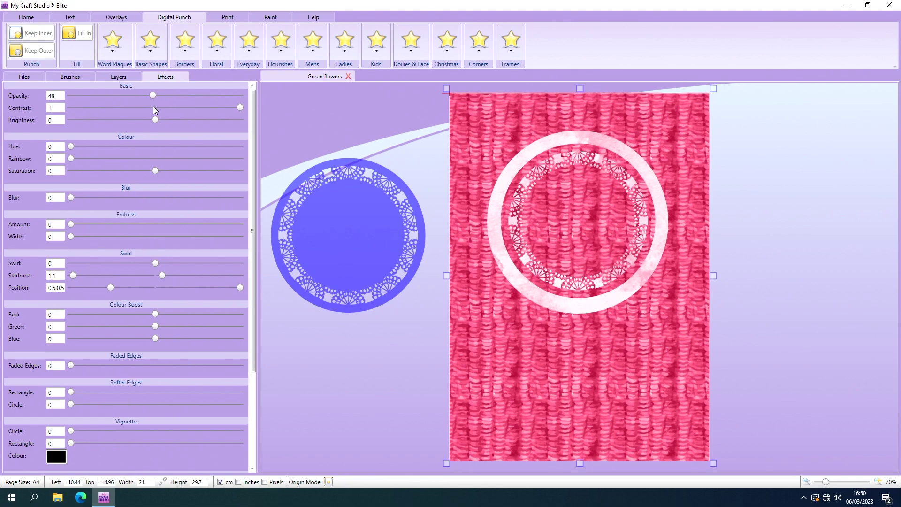
Give the knitted paper a drop shadow with depth 7, direction 303 and blur radius 15.
left_click(476, 138)
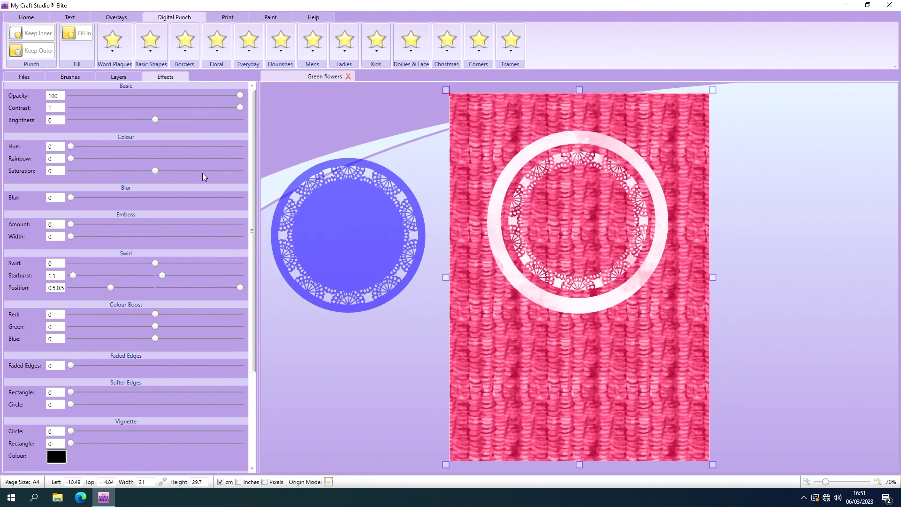
left_click_drag(253, 153, 258, 256)
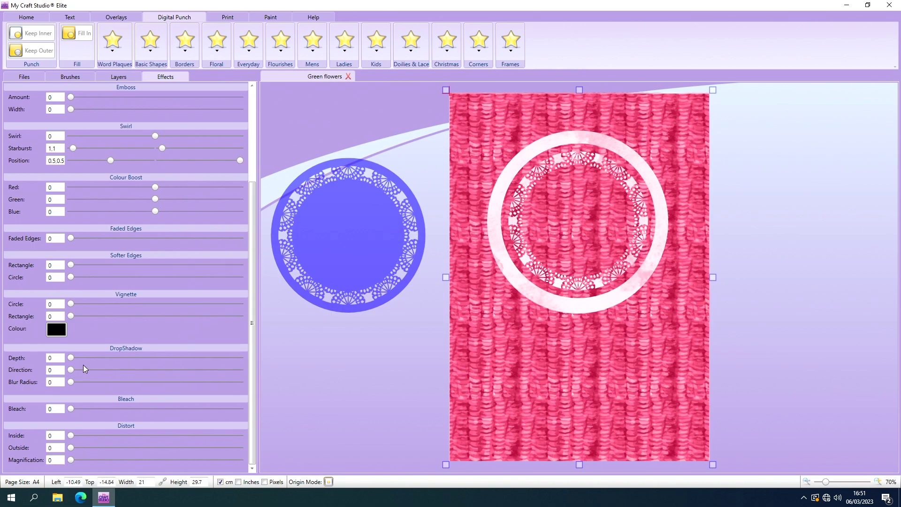
left_click_drag(71, 359, 88, 358)
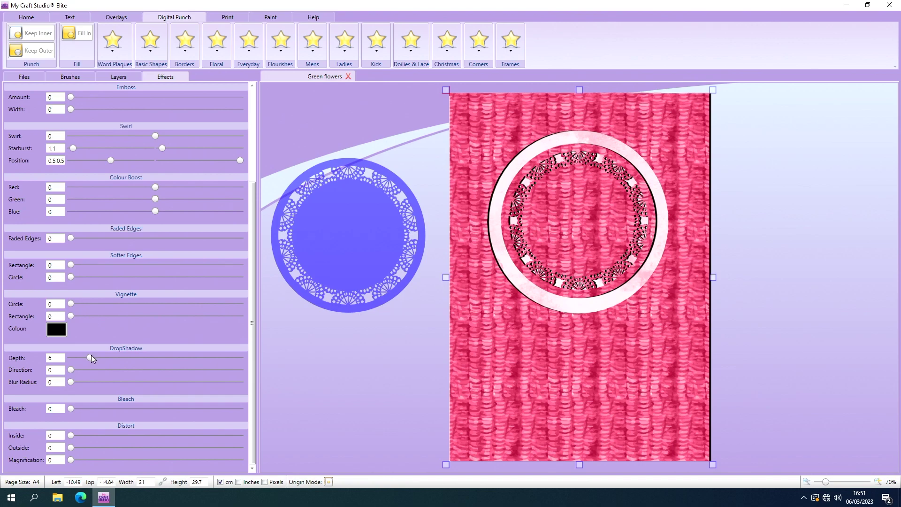
mouse_move(91, 355)
left_mouse_down()
mouse_move(159, 357)
mouse_move(96, 365)
left_mouse_up()
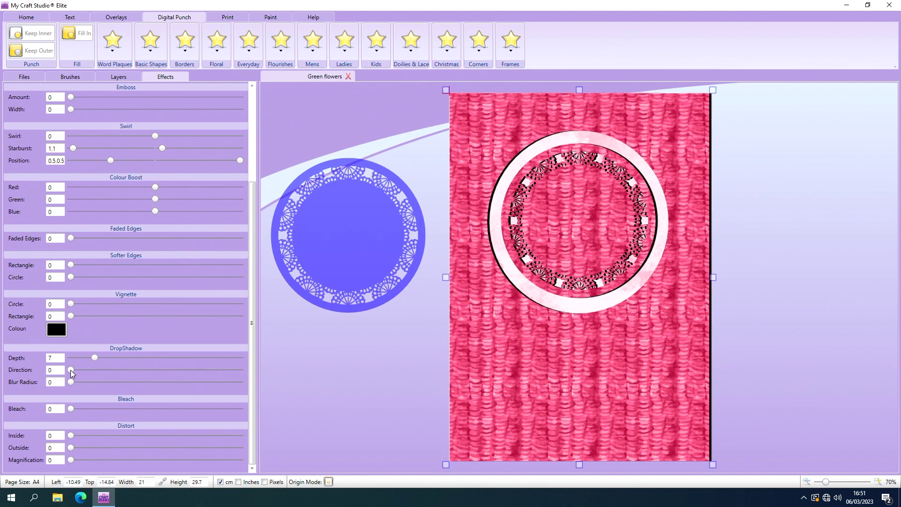
left_click_drag(72, 370, 212, 362)
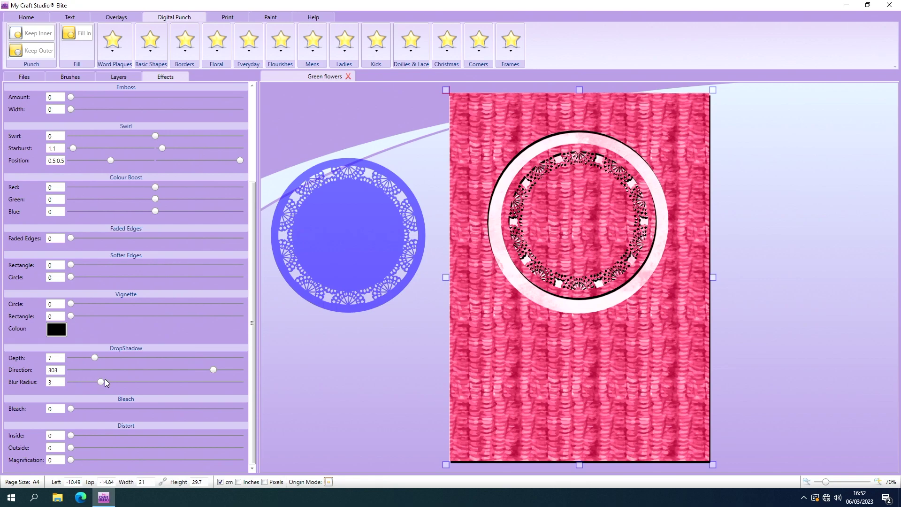
left_click_drag(129, 377, 213, 382)
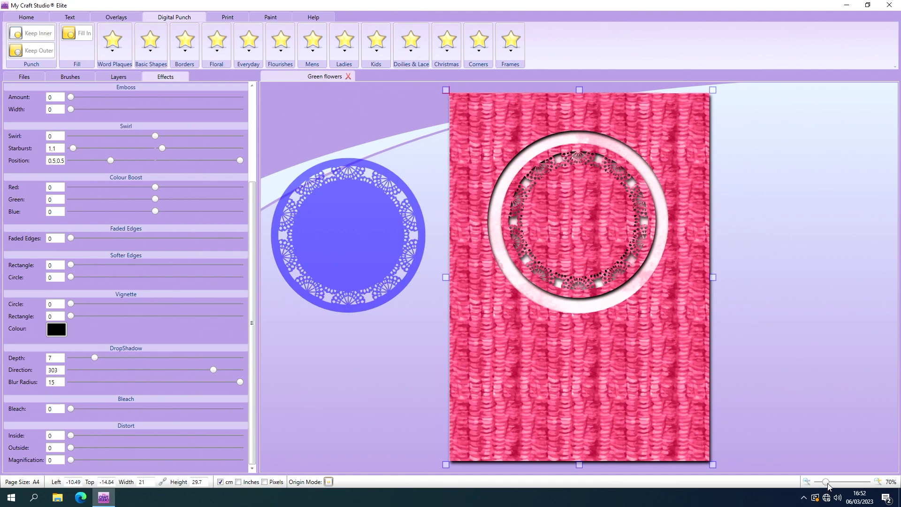
Inspect the shadowed doily cut-out up close, hiding the Backing Paper 003 layer and showing it again for comparison.
left_click_drag(826, 482, 837, 484)
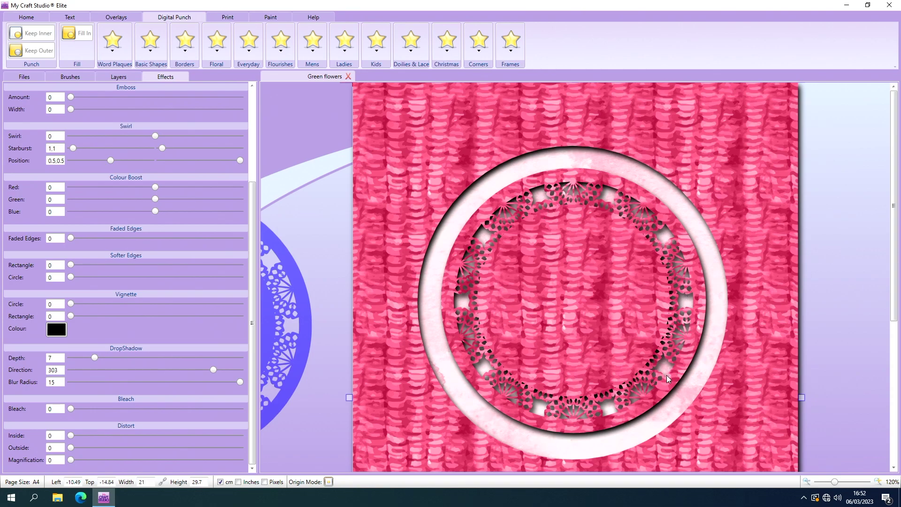
left_click(119, 78)
left_click(30, 132)
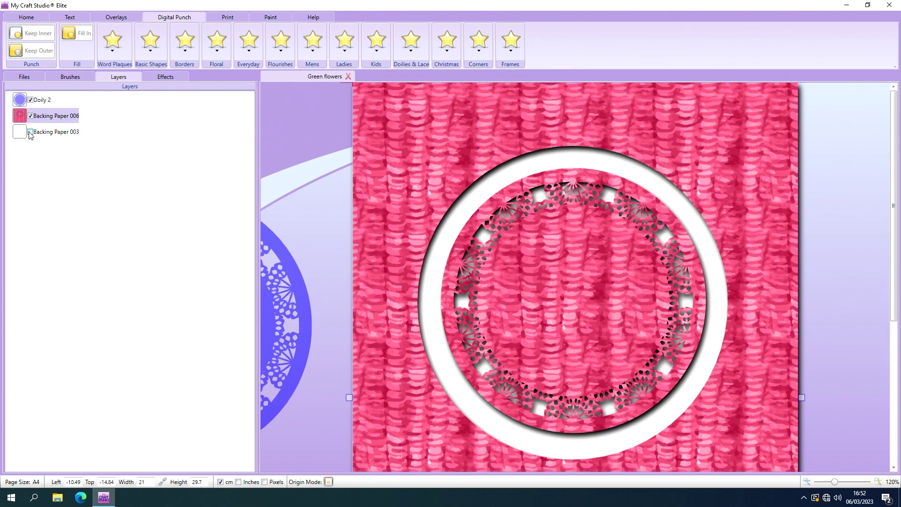
left_click(30, 133)
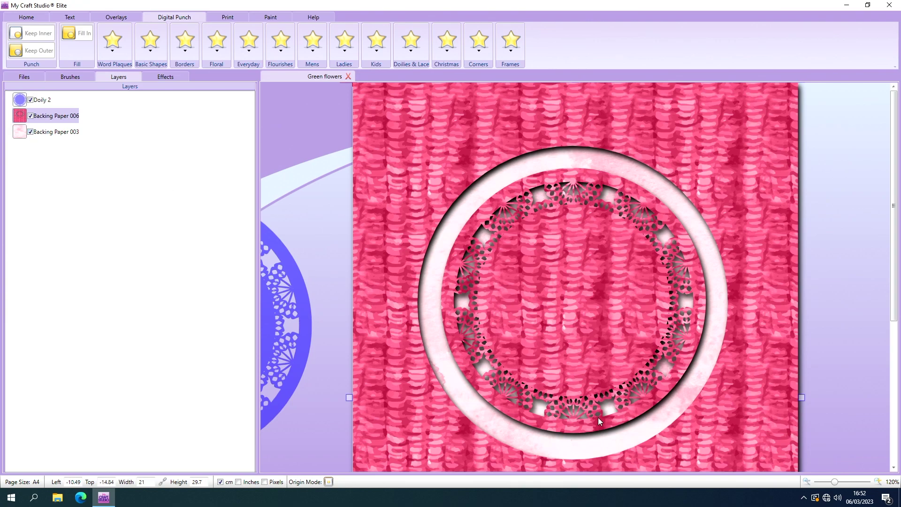
left_click_drag(834, 488, 827, 484)
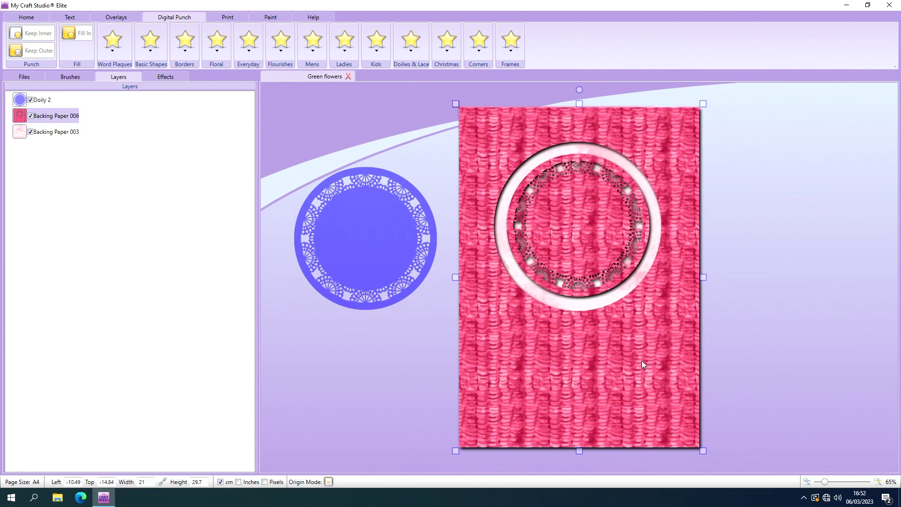
Delete the knitted paper, Backing Paper 003 and the doily punch to clear the page.
key("Delete")
left_click(620, 343)
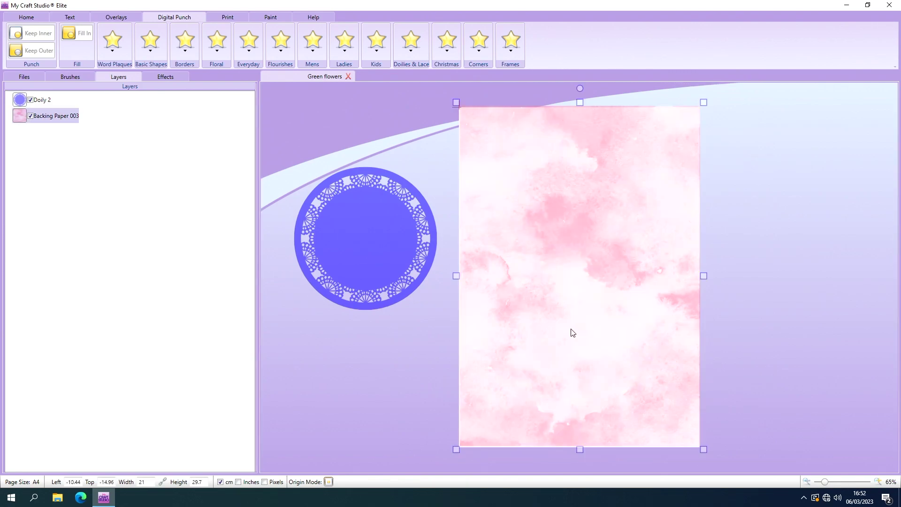
key("Delete")
left_click(393, 256)
key("Delete")
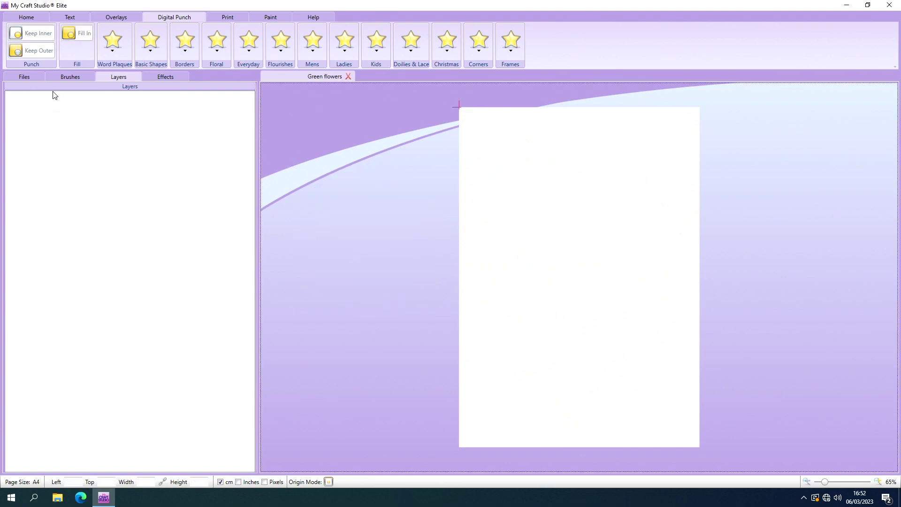
Add Backing Paper 001 and position it to cover the whole page.
left_click(26, 77)
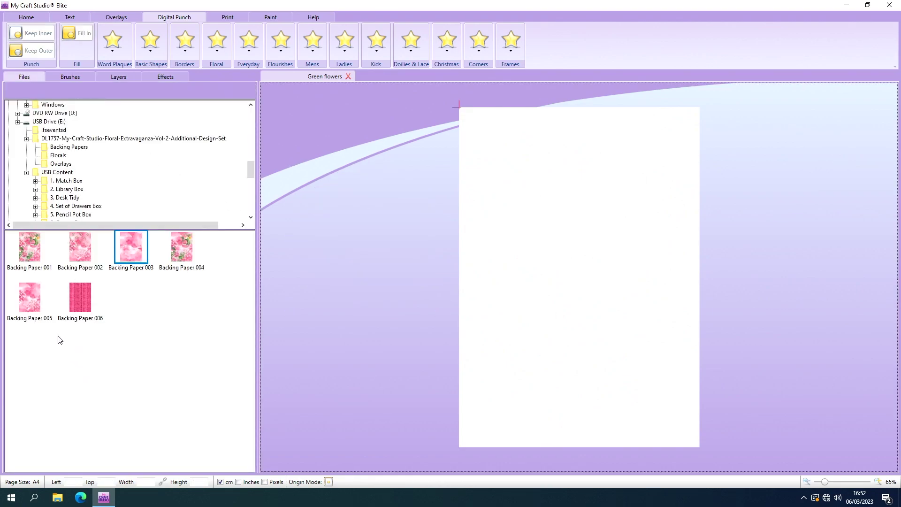
left_click(30, 252)
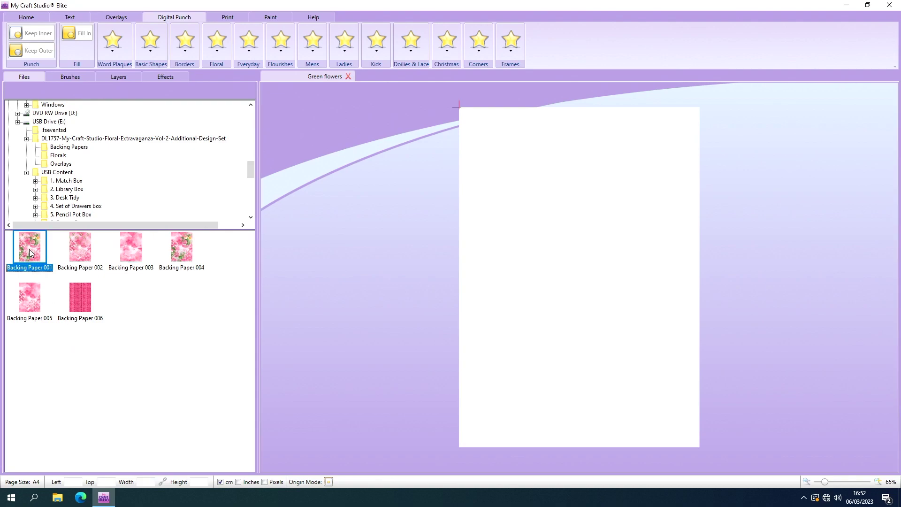
left_click_drag(30, 253, 413, 195)
left_click_drag(480, 294, 523, 213)
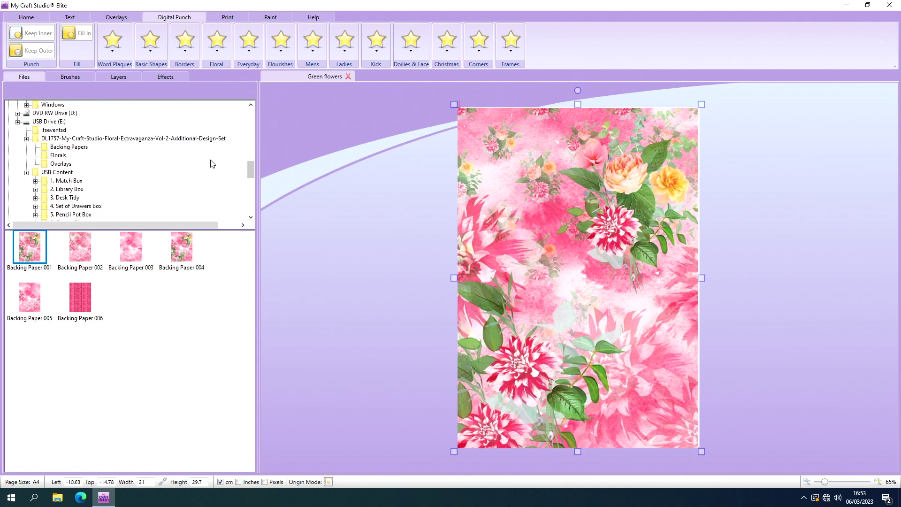
Add the scalloped square punch from the basic shapes and enlarge it to 16.73 cm over the upper part of the paper.
left_click(150, 42)
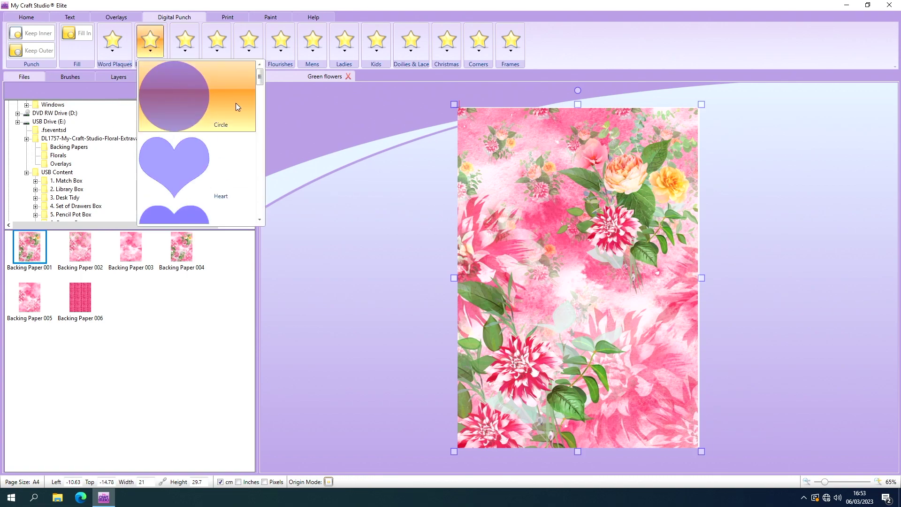
left_click_drag(260, 81, 259, 132)
left_click(185, 140)
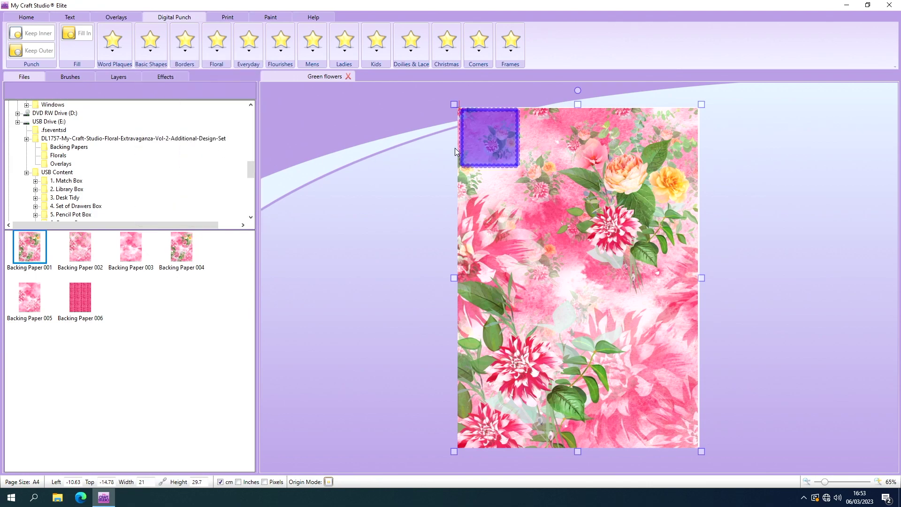
left_click_drag(457, 148, 673, 376)
left_click_drag(638, 301, 642, 300)
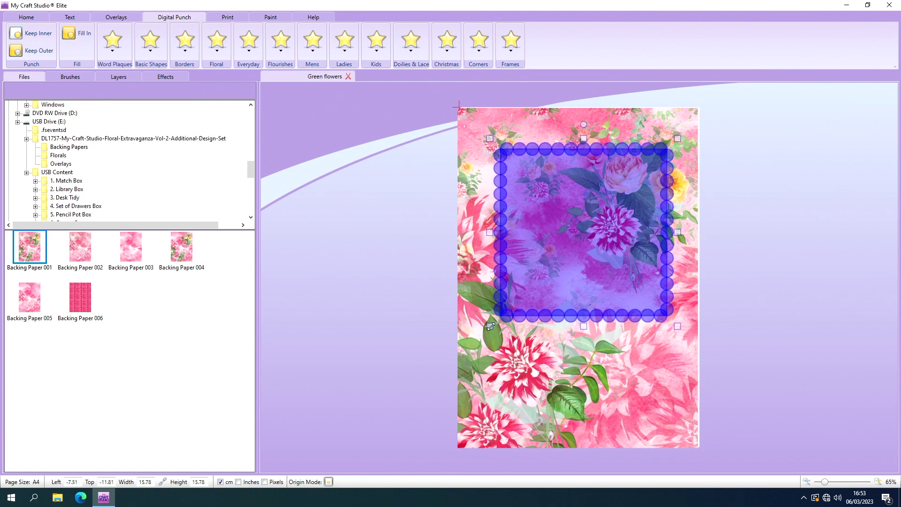
left_click_drag(489, 325, 479, 337)
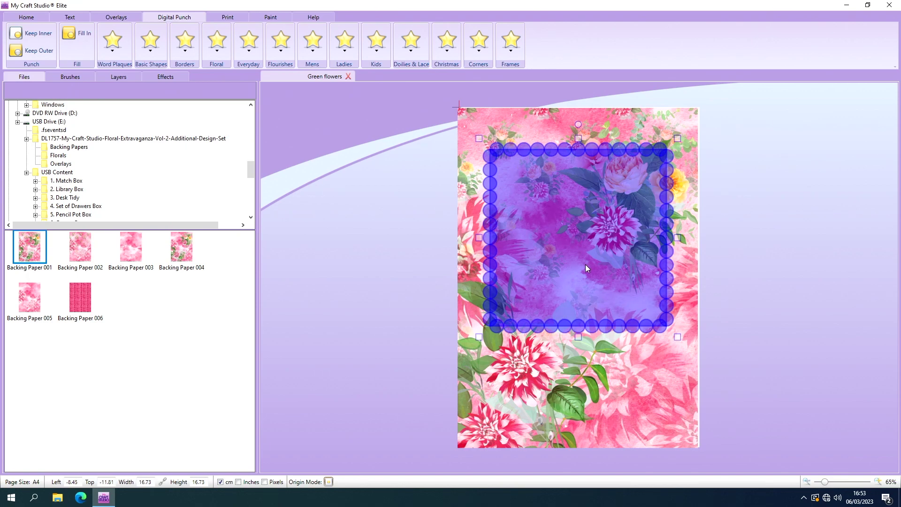
Apply Keep Inner to Backing Paper 001, and shrink the punch to 14.76 cm off the page's left side.
left_click(36, 35)
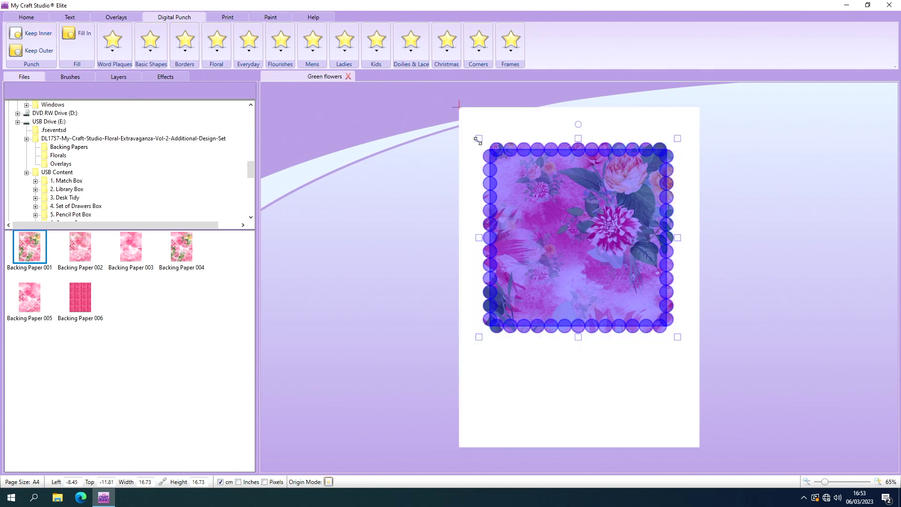
left_click_drag(479, 138, 501, 160)
left_click_drag(604, 214, 393, 208)
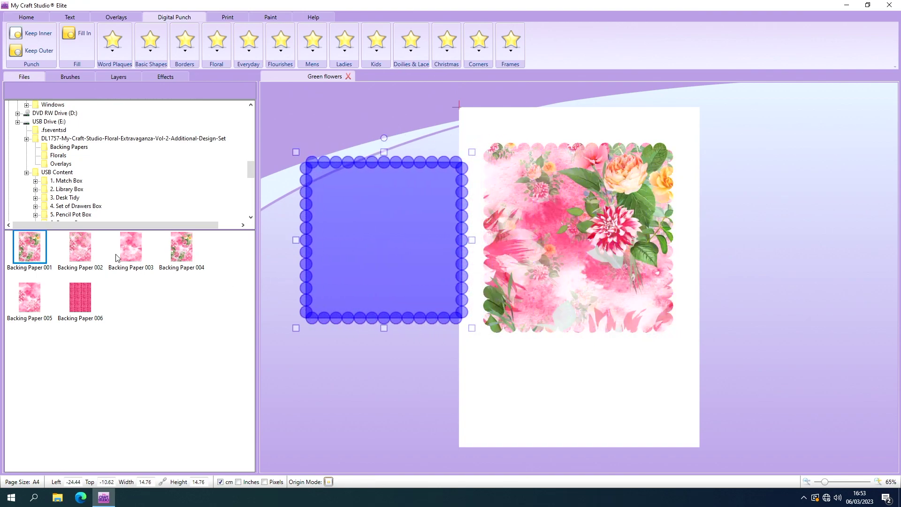
Add Backing Paper 002 and move it up over most of the page, covering the scalloped floral square.
left_click_drag(80, 254, 410, 231)
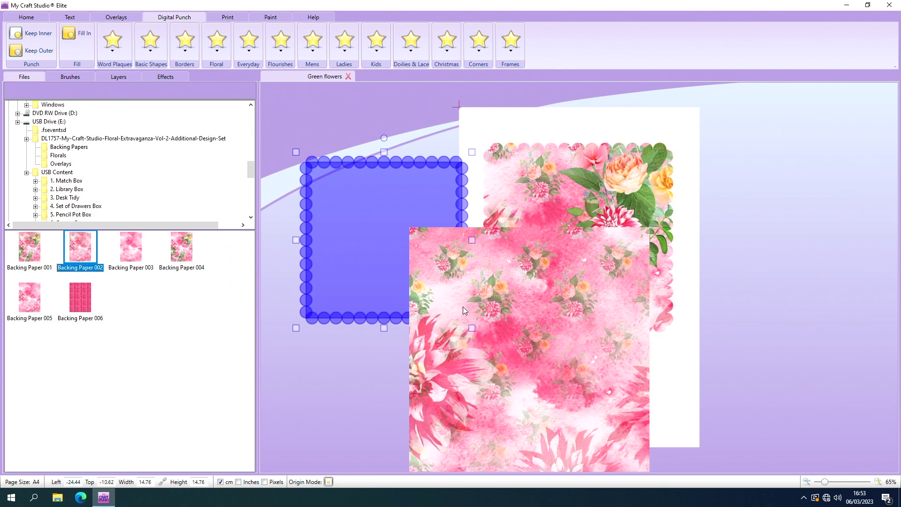
left_click_drag(478, 315, 457, 297)
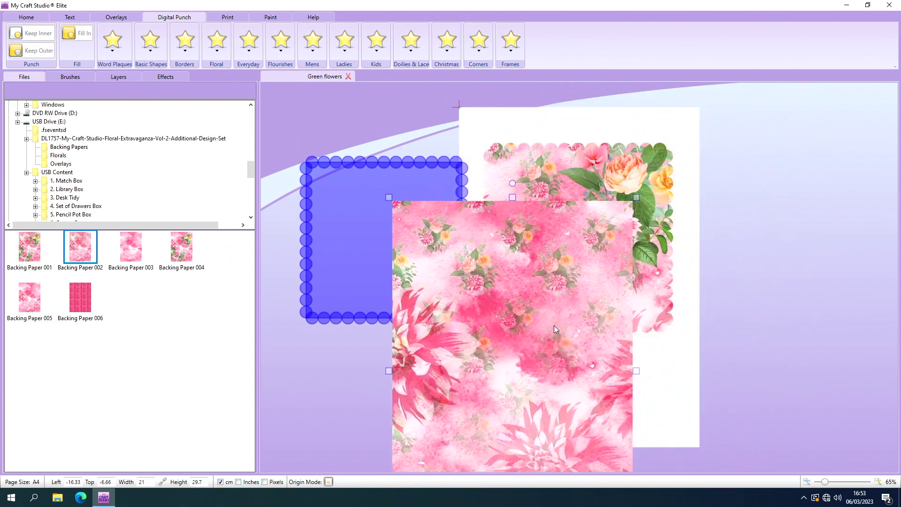
left_click_drag(554, 325, 555, 267)
Bring the scalloped square punch to the front and place it over the upper middle of Backing Paper 002.
left_click(386, 246)
right_click(384, 242)
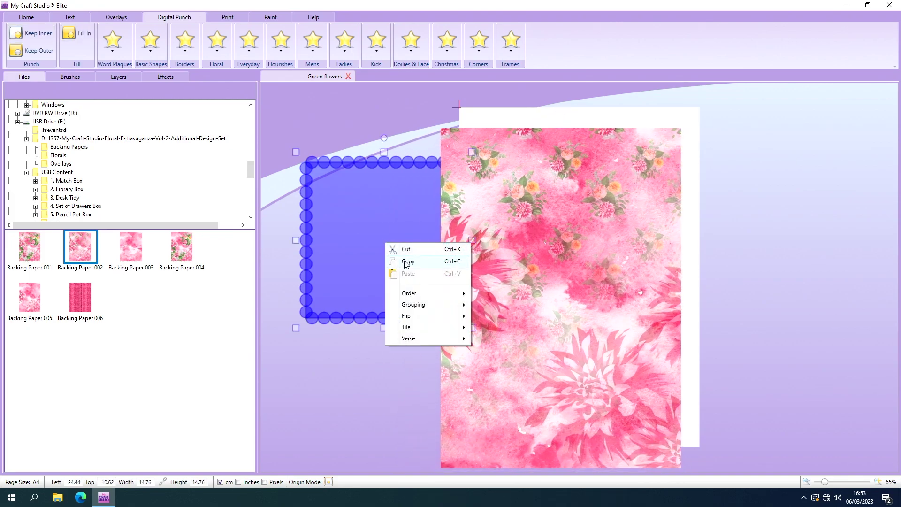
mouse_move(418, 294)
left_click(488, 295)
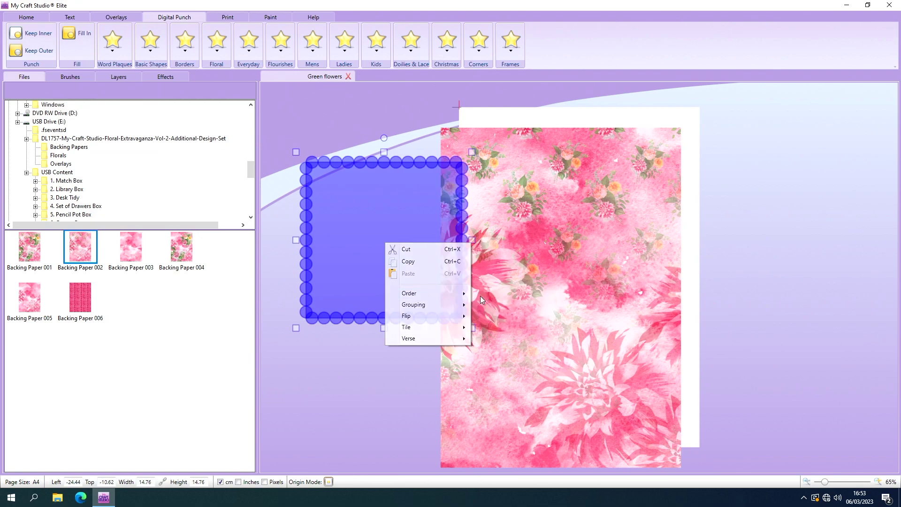
left_click_drag(410, 259, 590, 288)
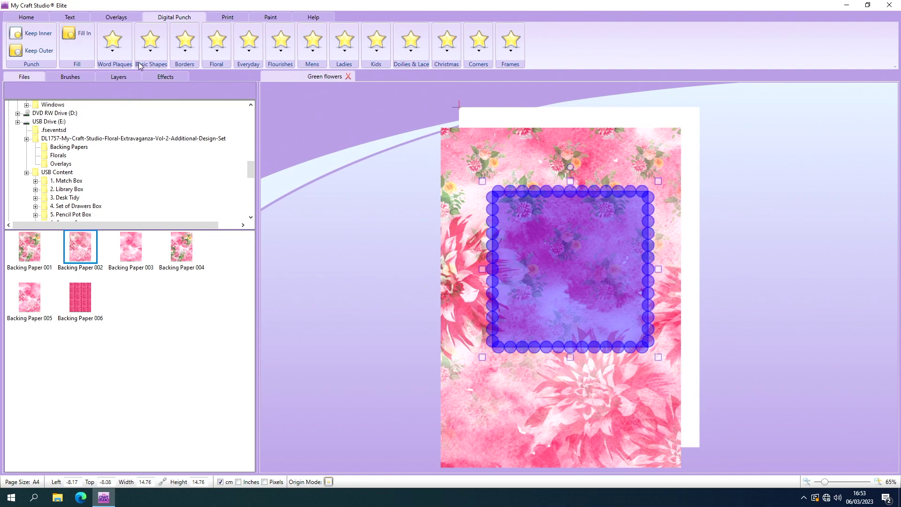
Apply Keep Inner to Backing Paper 002 and centre the resulting smaller square on the larger scalloped one, with the punch moved off the page.
left_click(37, 40)
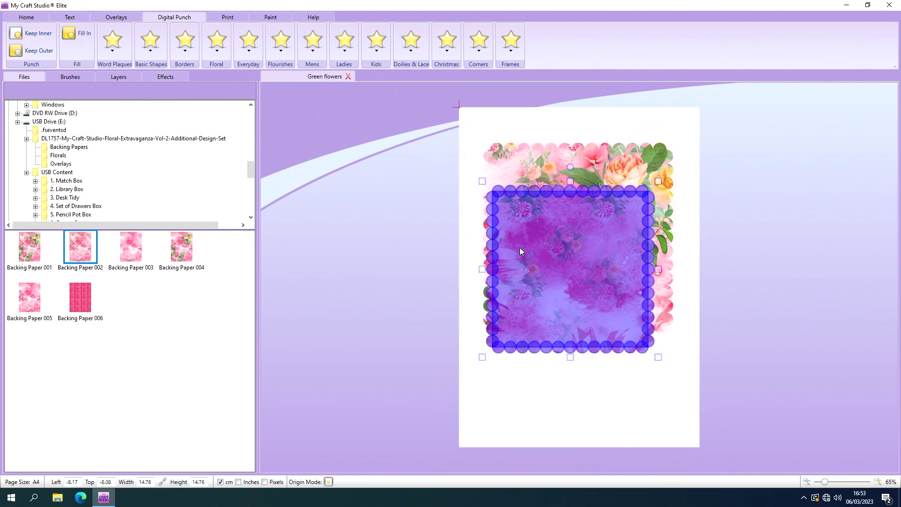
left_click_drag(519, 247, 323, 255)
left_click_drag(547, 272, 553, 248)
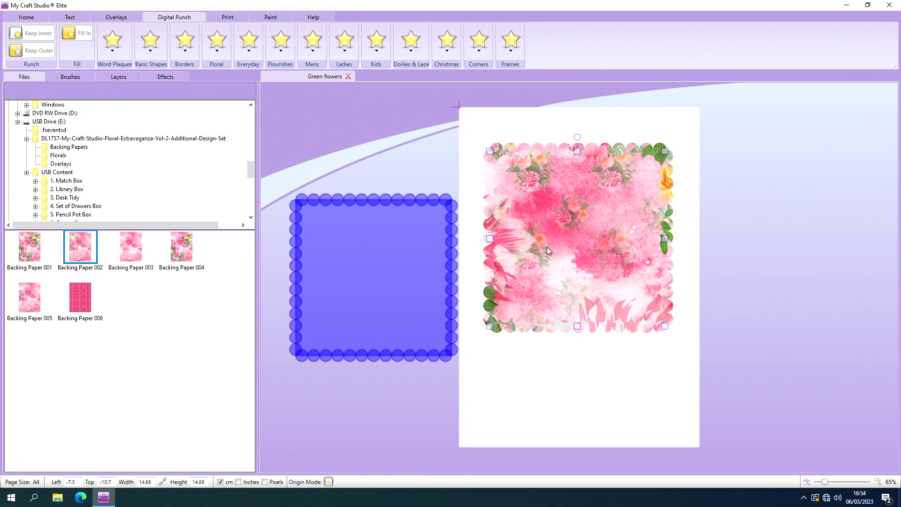
Give the Backing Paper 002 scalloped square a drop shadow with depth 8, direction 293 and blur radius 15.
left_click(171, 78)
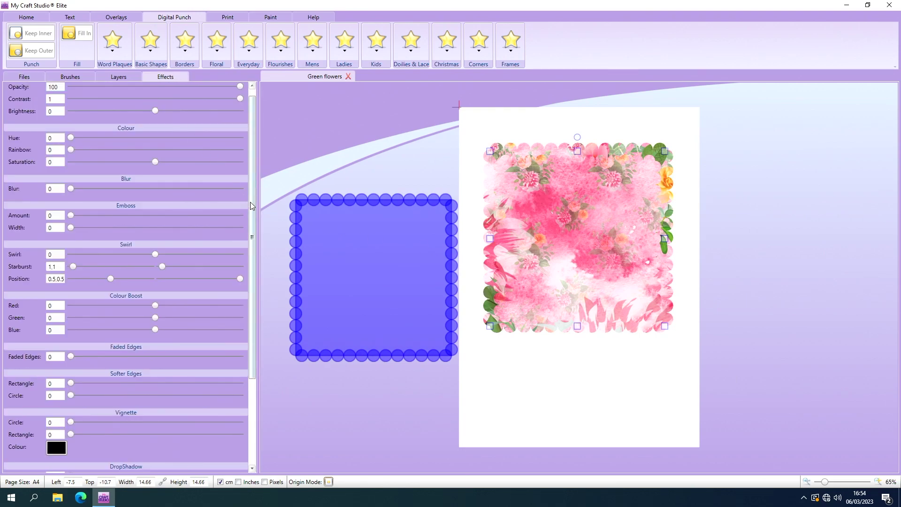
left_click_drag(251, 204, 258, 327)
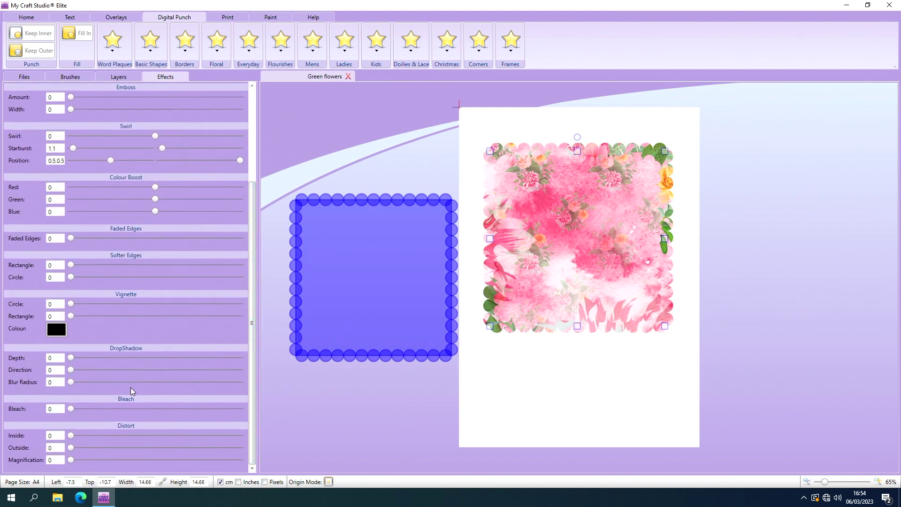
left_click_drag(70, 358, 98, 357)
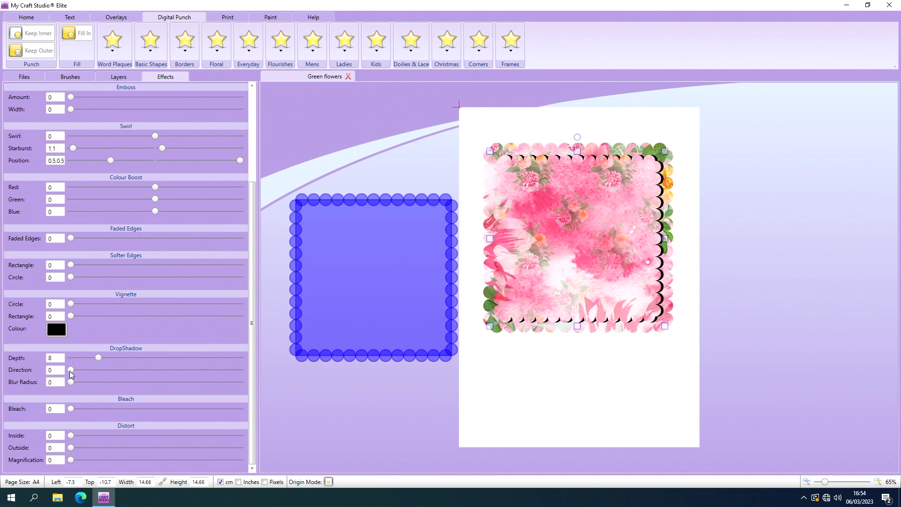
left_click_drag(74, 369, 210, 373)
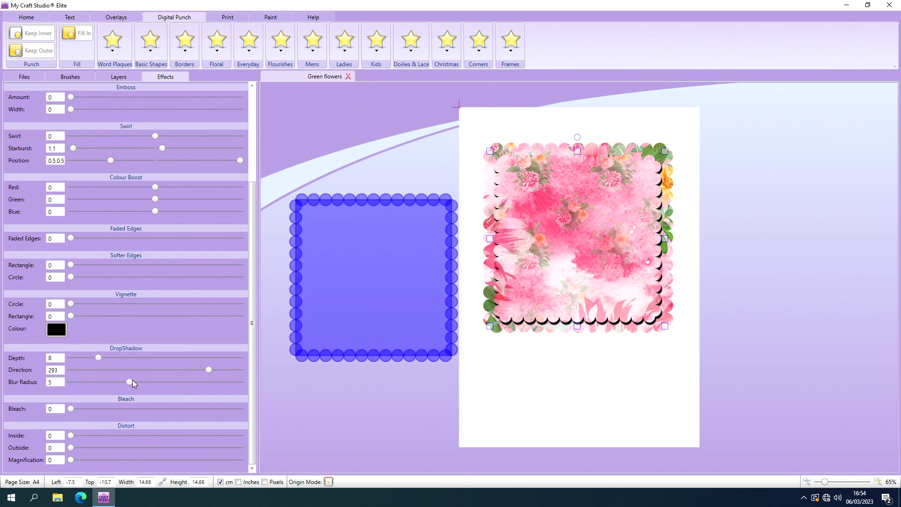
left_click_drag(166, 382, 207, 385)
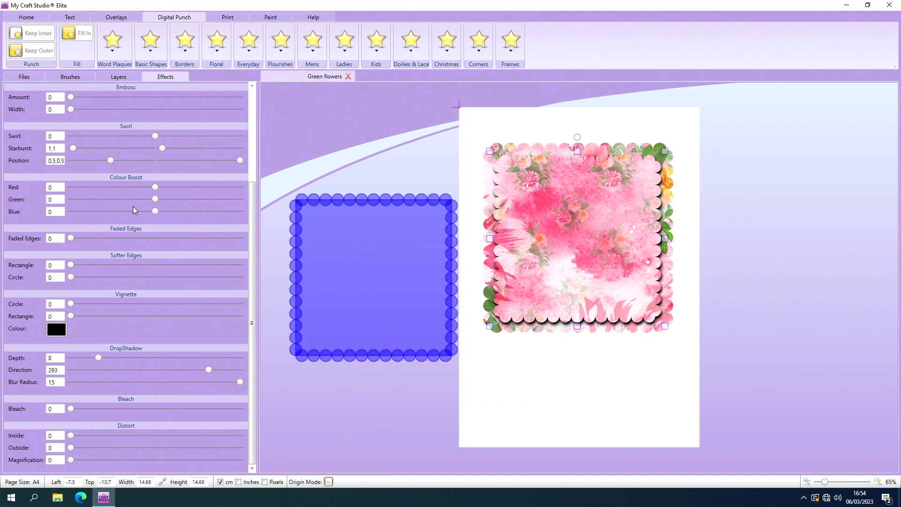
Add Backing Paper 006 over most of the page and bring the scalloped square punch to the front.
left_click(35, 75)
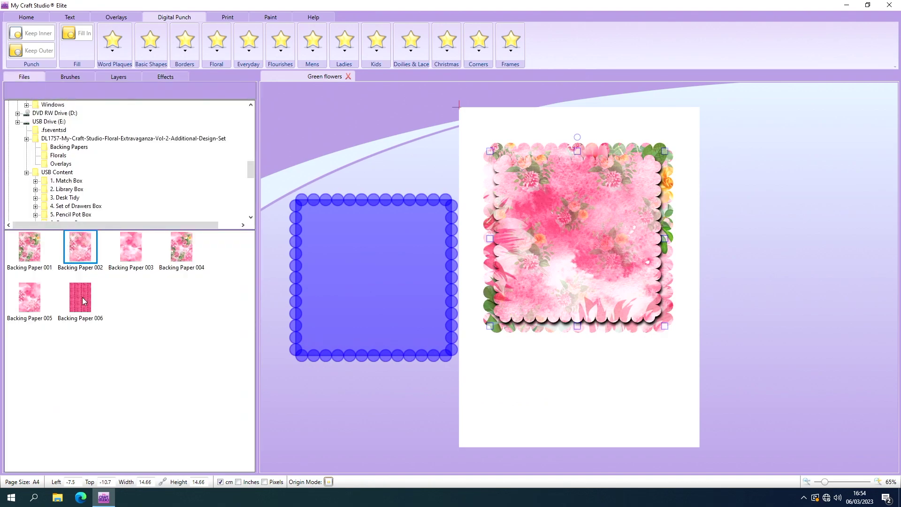
left_click_drag(83, 297, 373, 224)
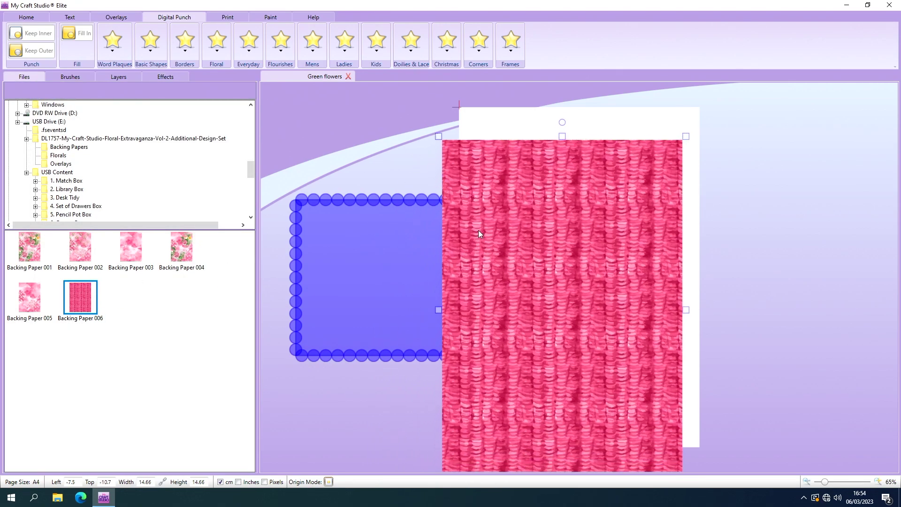
left_click(377, 243)
right_click(377, 243)
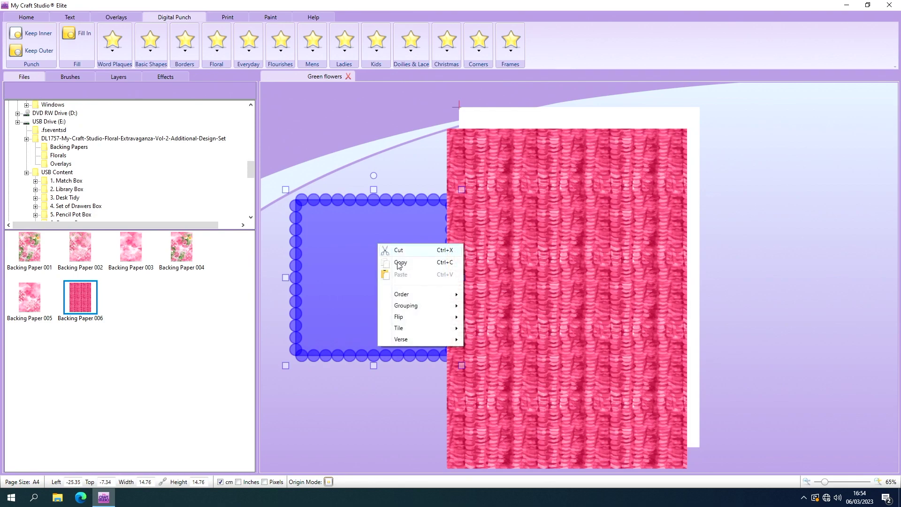
mouse_move(408, 294)
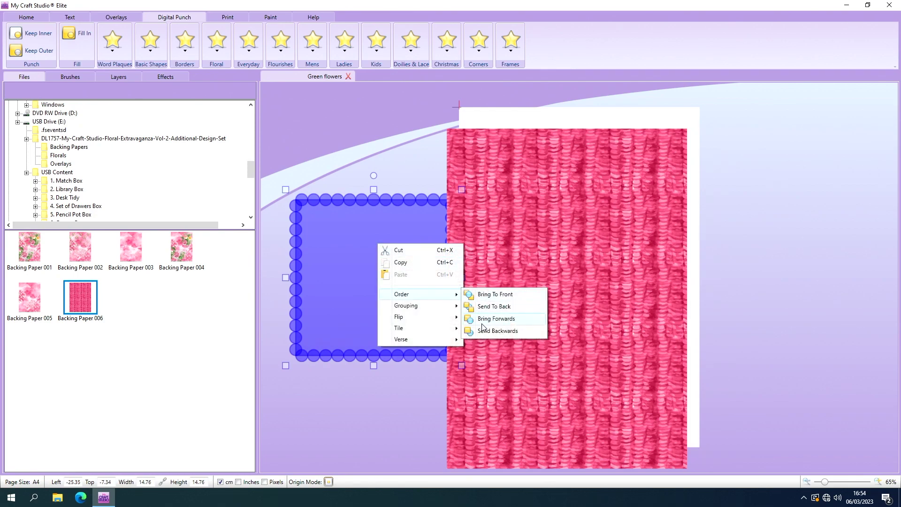
left_click(473, 295)
Cut Backing Paper 006 using Keep Inner with the punch reduced to 12.5 cm, and centre the resulting square on the layered squares.
left_click_drag(409, 283, 565, 254)
left_click_drag(459, 330, 485, 306)
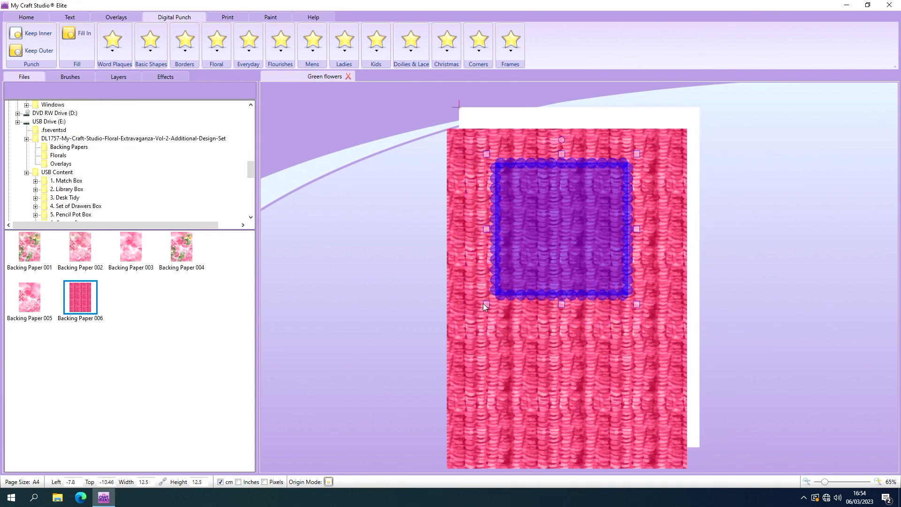
left_click(38, 34)
left_click_drag(546, 211, 373, 226)
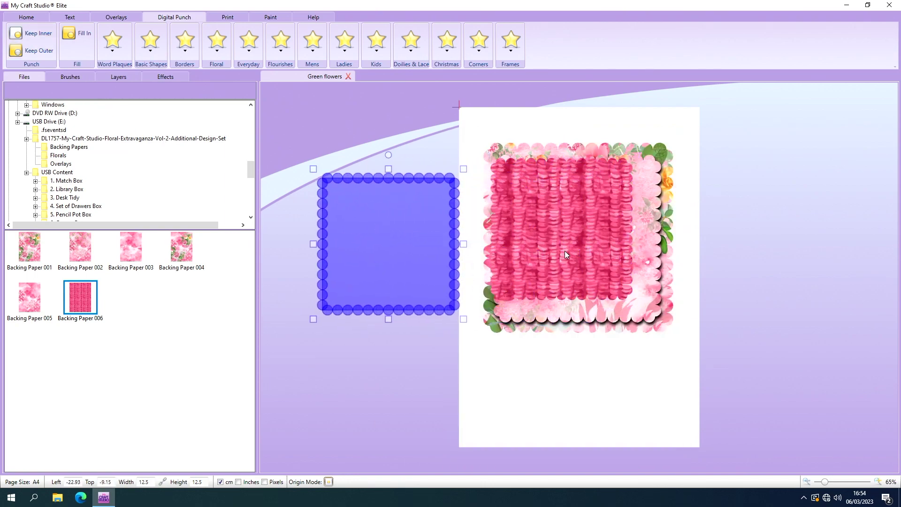
left_click_drag(590, 257, 603, 263)
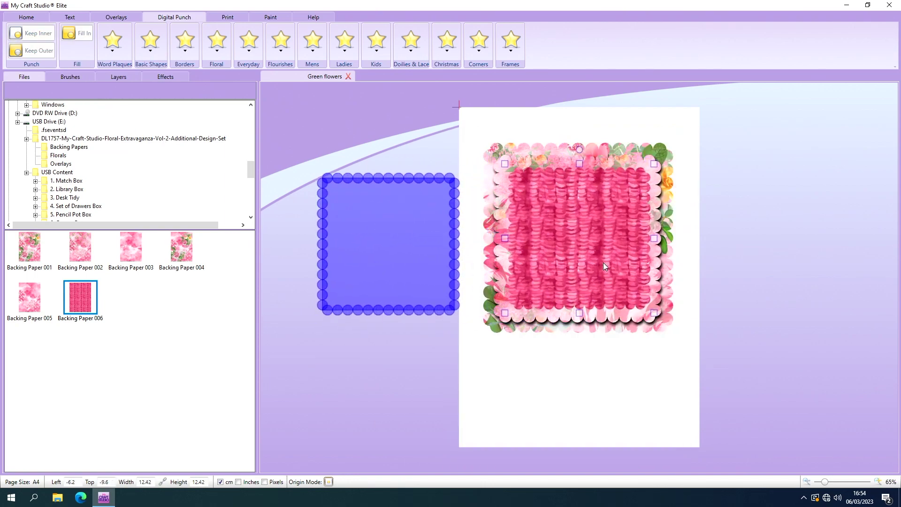
Give the Backing Paper 006 scalloped square a drop shadow with depth 8, direction 282 and blur radius 15.
left_click(165, 76)
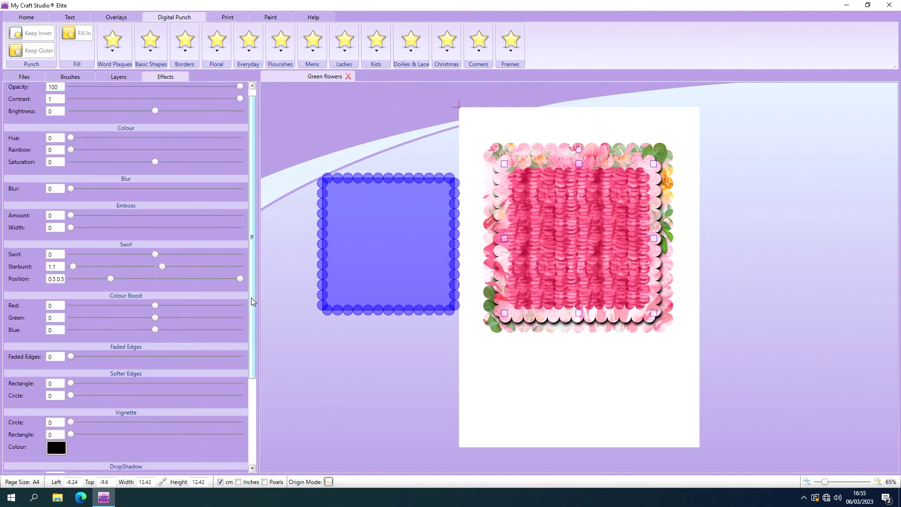
left_click_drag(251, 297, 257, 384)
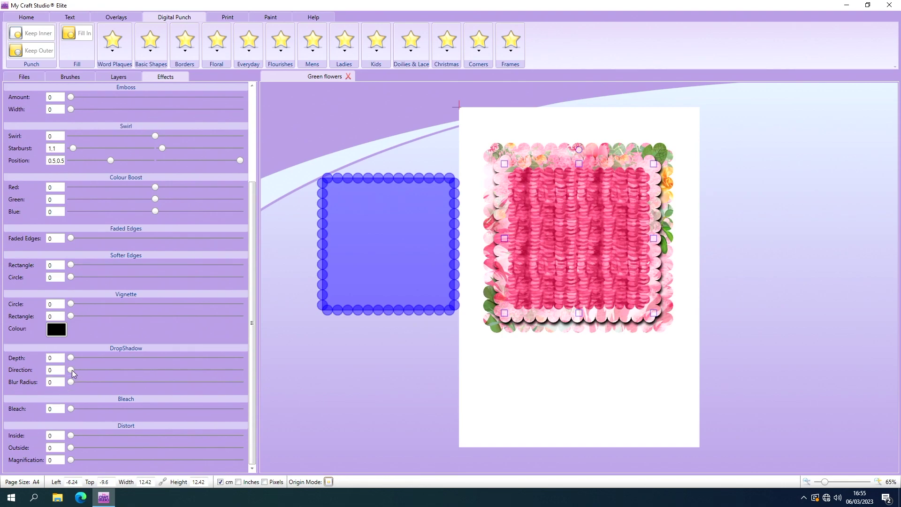
left_click_drag(70, 357, 90, 361)
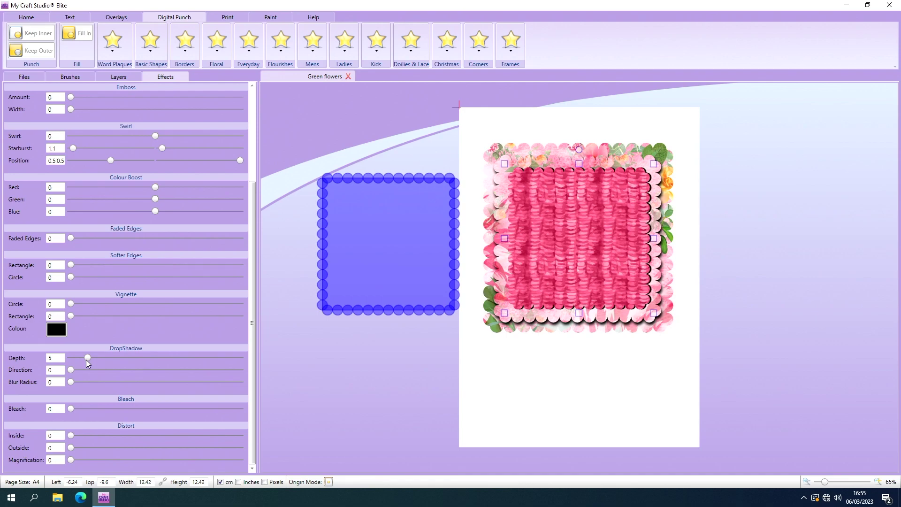
left_click_drag(87, 360, 203, 369)
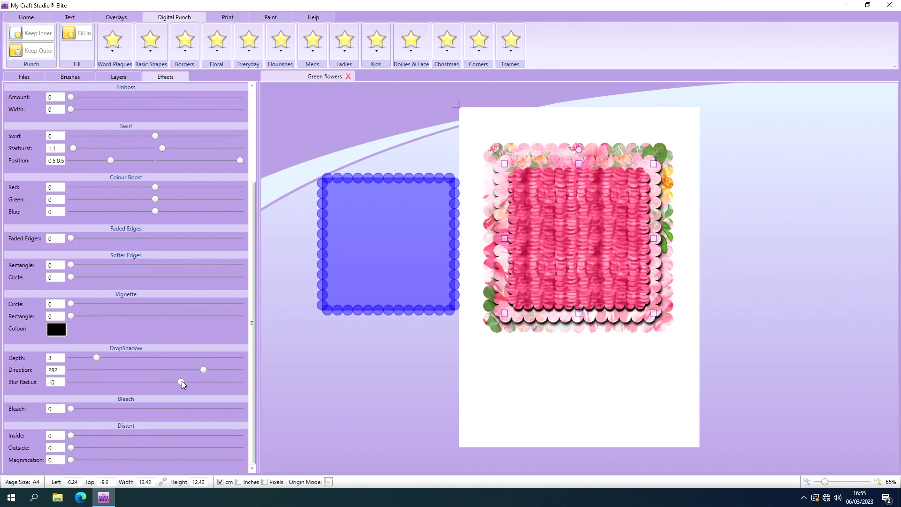
left_click_drag(181, 381, 243, 381)
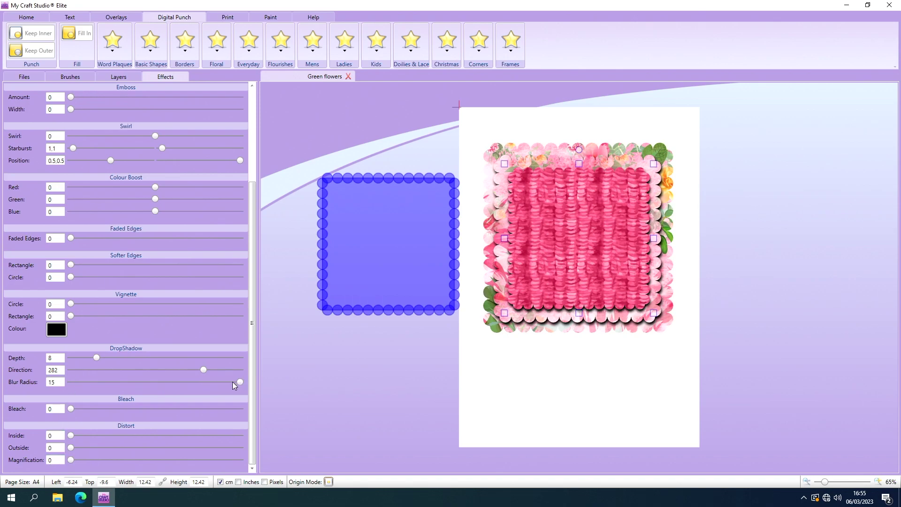
Add Floral 007 from the Florals folder and place it overlapping the lower-left corner of the Backing Paper 006 square.
left_click(40, 79)
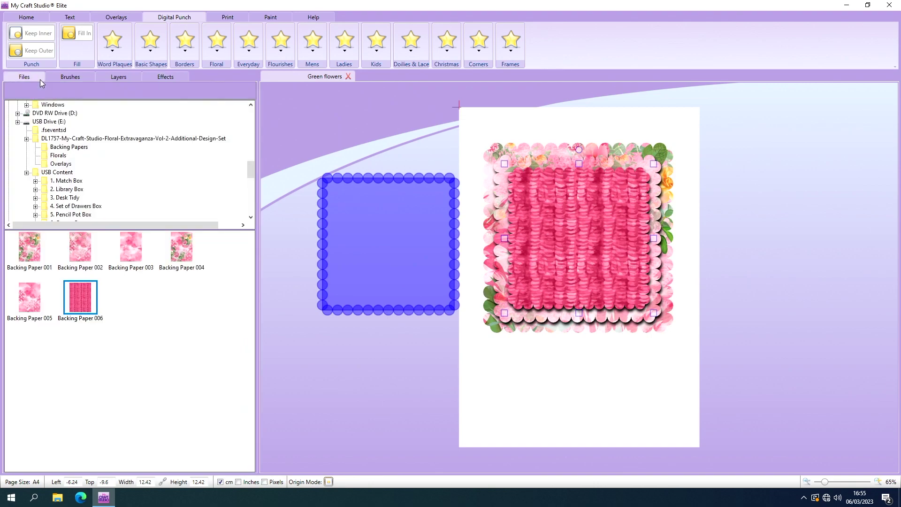
left_click(59, 155)
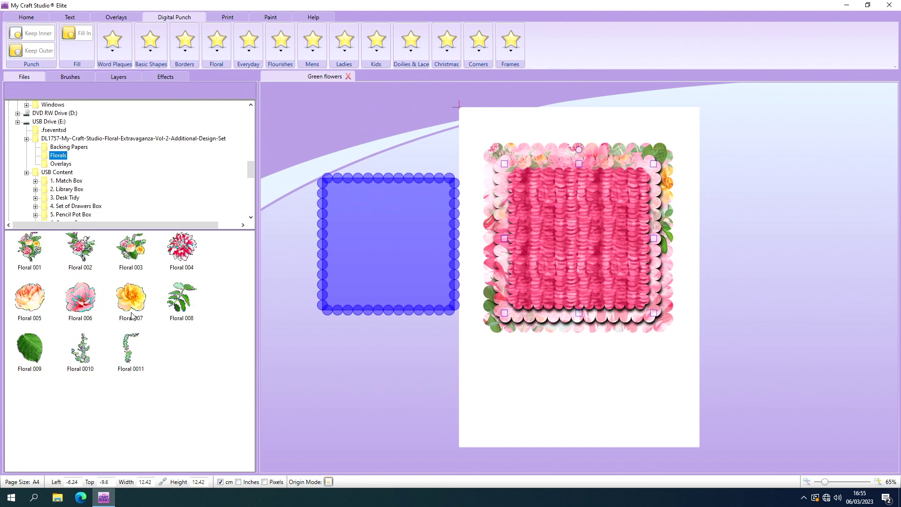
left_click_drag(128, 295, 603, 218)
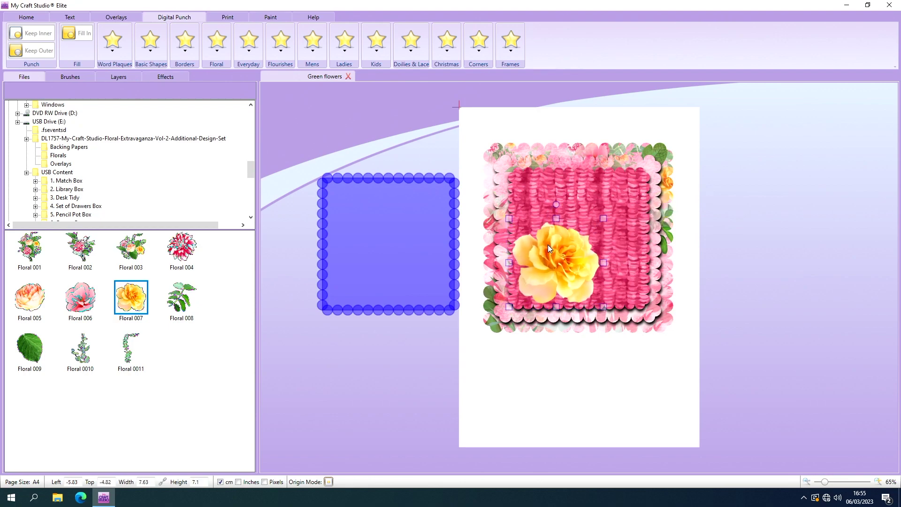
left_click_drag(548, 245, 529, 260)
Bring the scalloped punch in front of the yellow flower and align it with the Backing Paper 006 square.
right_click(420, 243)
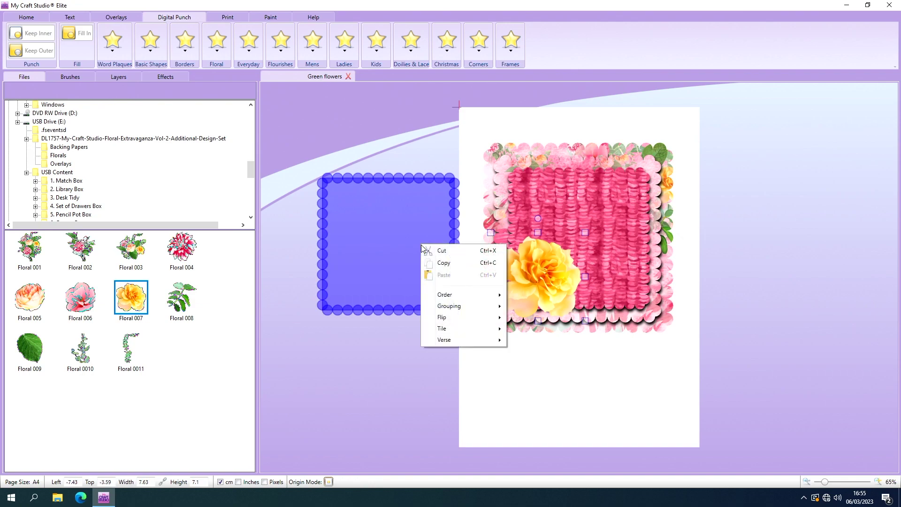
mouse_move(448, 296)
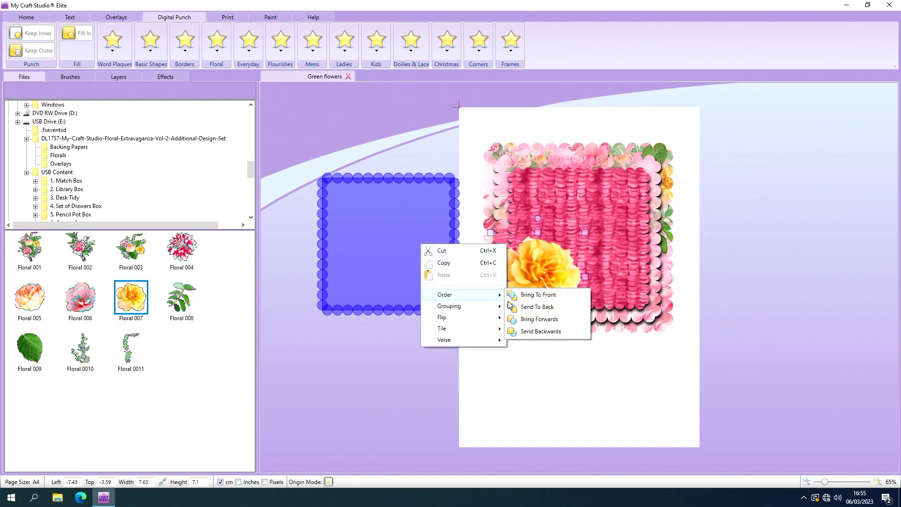
left_click(538, 307)
left_click(454, 291)
left_click_drag(455, 291, 581, 291)
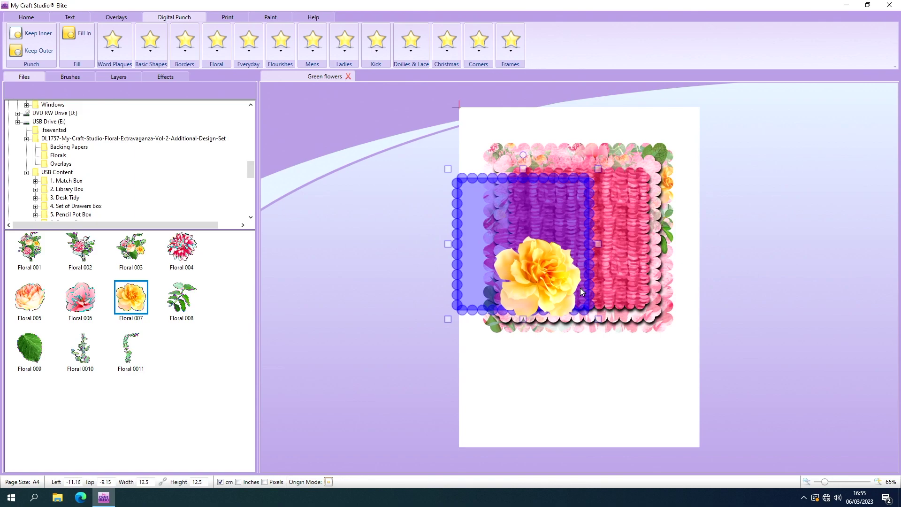
right_click(537, 224)
mouse_move(578, 274)
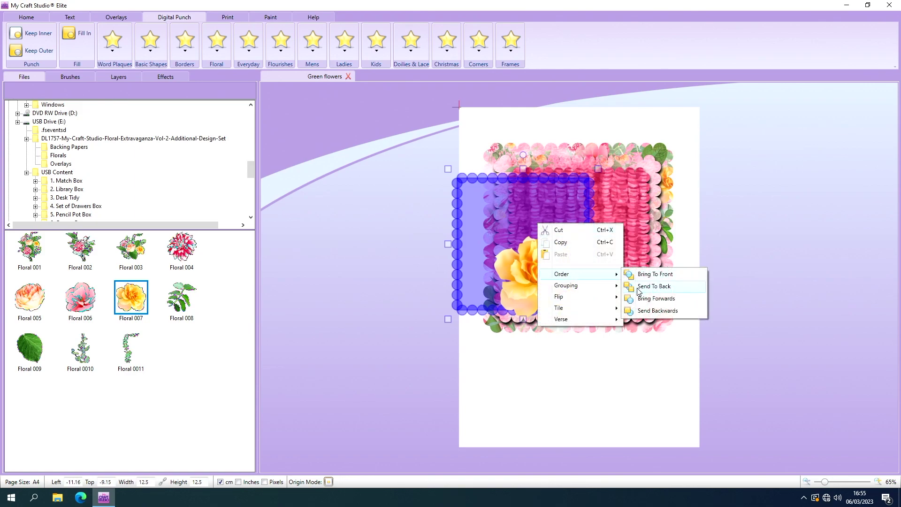
left_click(644, 274)
left_click_drag(560, 269, 587, 262)
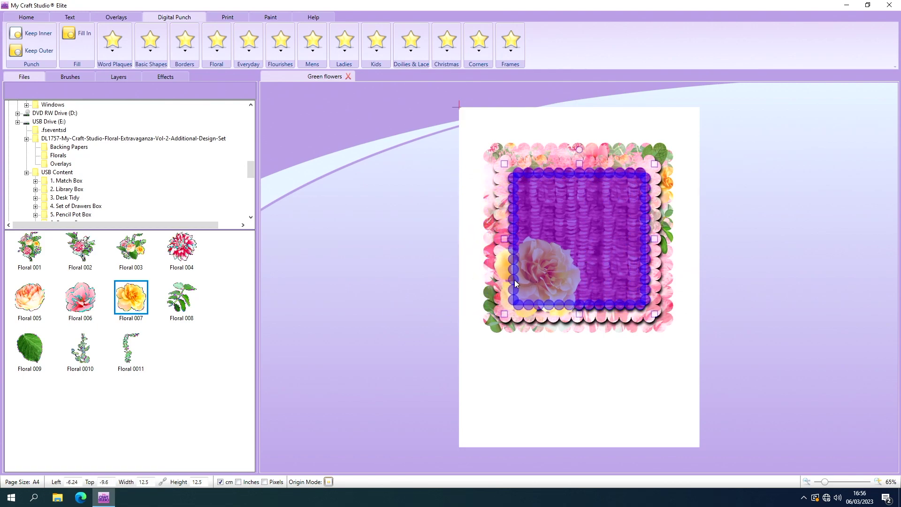
Apply Keep Inner to trim the yellow flower to the scalloped edge, and delete the punch.
left_click(499, 267)
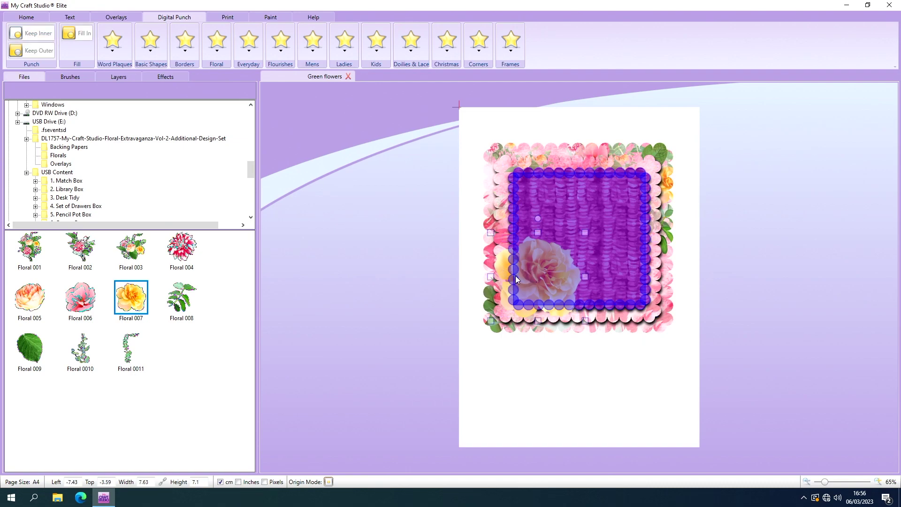
left_click(528, 274)
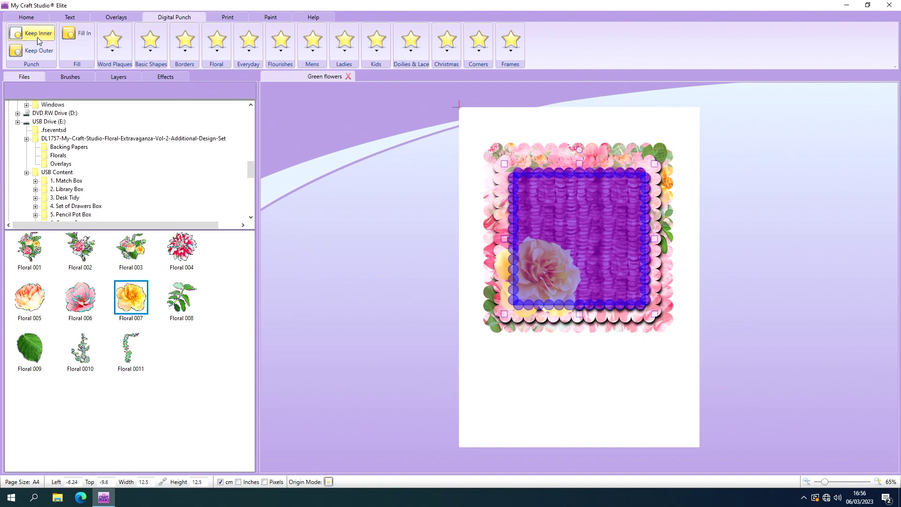
left_click(38, 37)
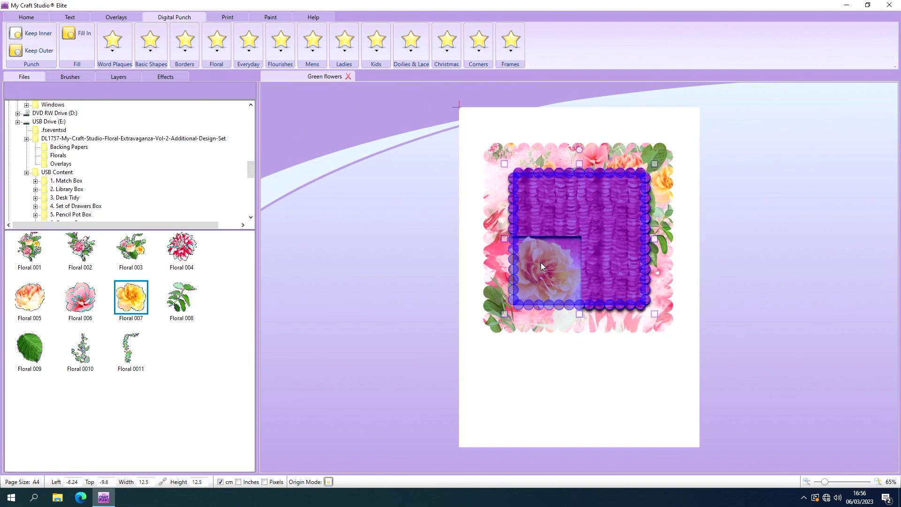
left_click_drag(536, 255, 312, 284)
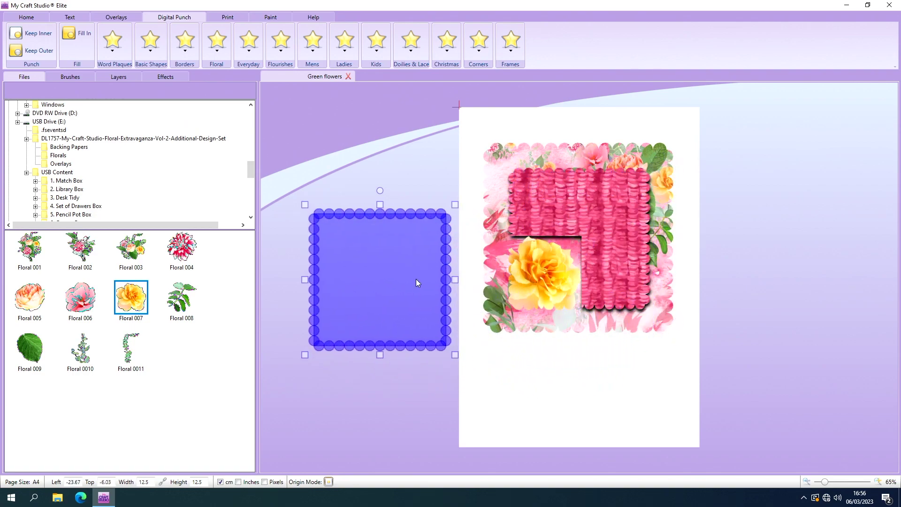
key("Delete")
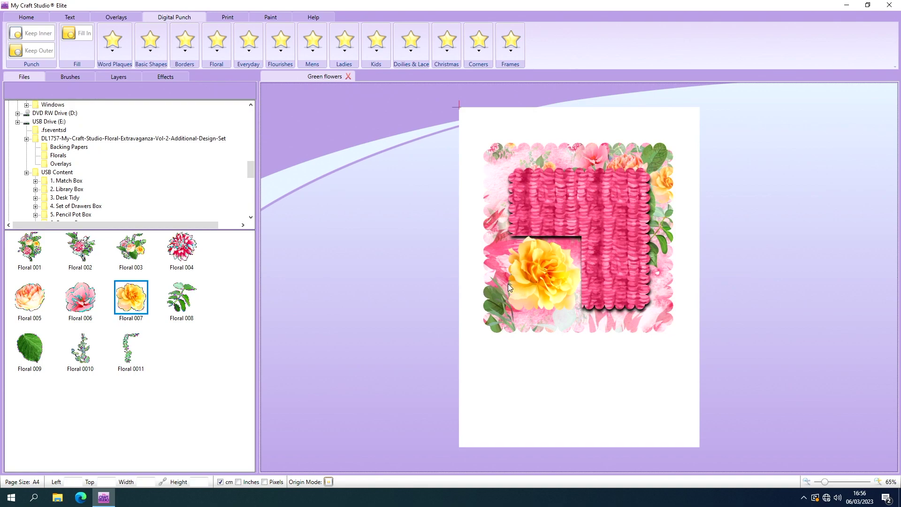
Delete the cut Backing Paper 006 square, and adjust the trimmed yellow flower to about 6.44 by 6.49 cm on the lower left of the floral square.
left_click(529, 215)
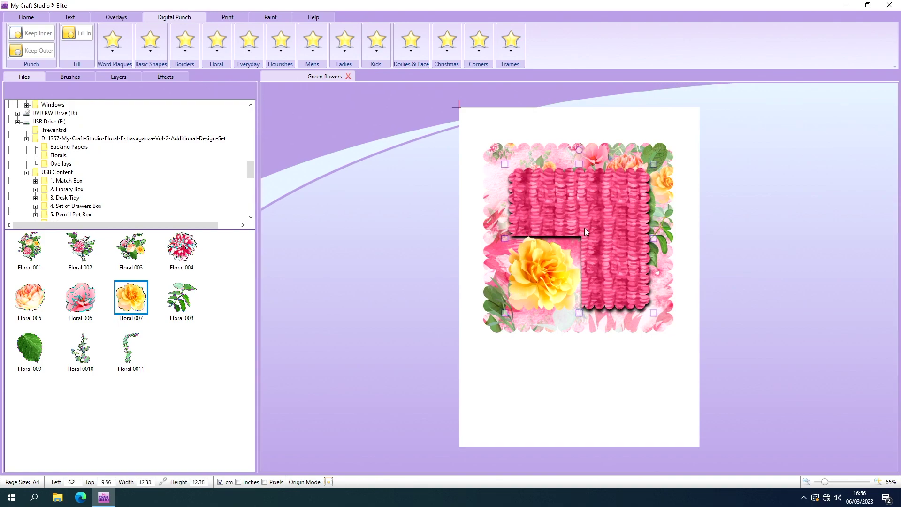
left_click_drag(584, 227, 491, 263)
key("Delete")
left_click(516, 255)
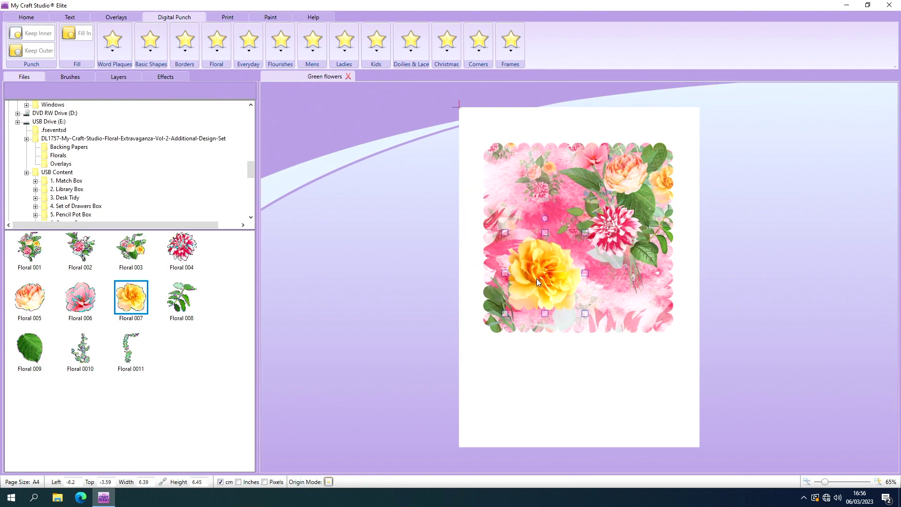
left_click_drag(586, 230, 587, 229)
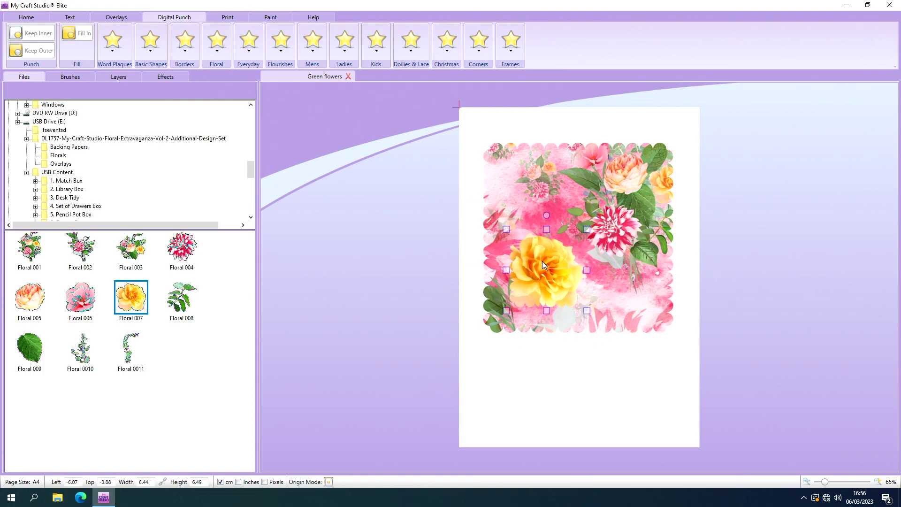
left_click_drag(542, 261, 542, 263)
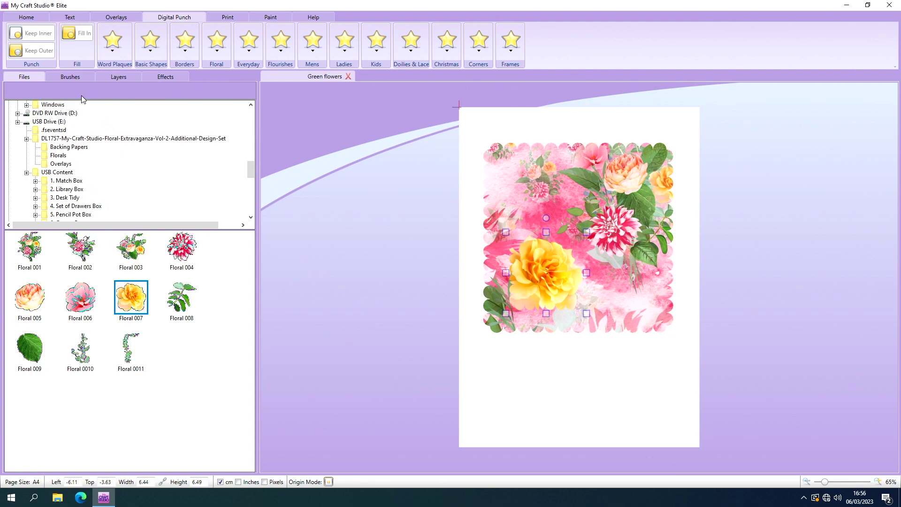
Give the trimmed yellow flower a drop shadow with depth 2 and blur radius 12.
left_click(184, 78)
left_click_drag(251, 125, 271, 284)
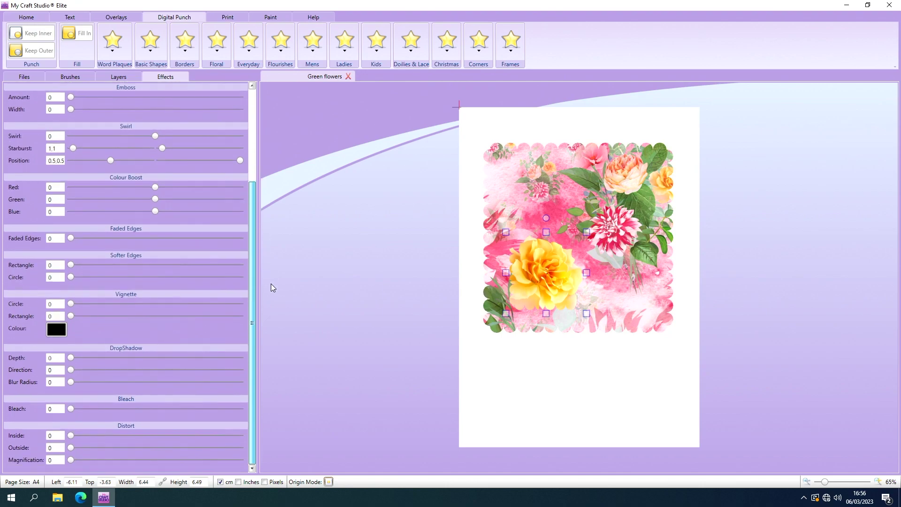
left_click_drag(71, 358, 76, 358)
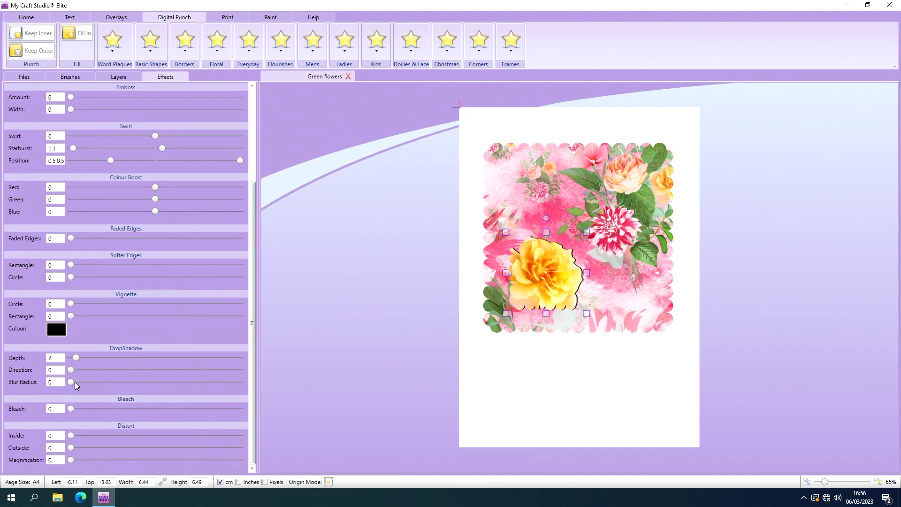
left_click_drag(86, 382, 185, 376)
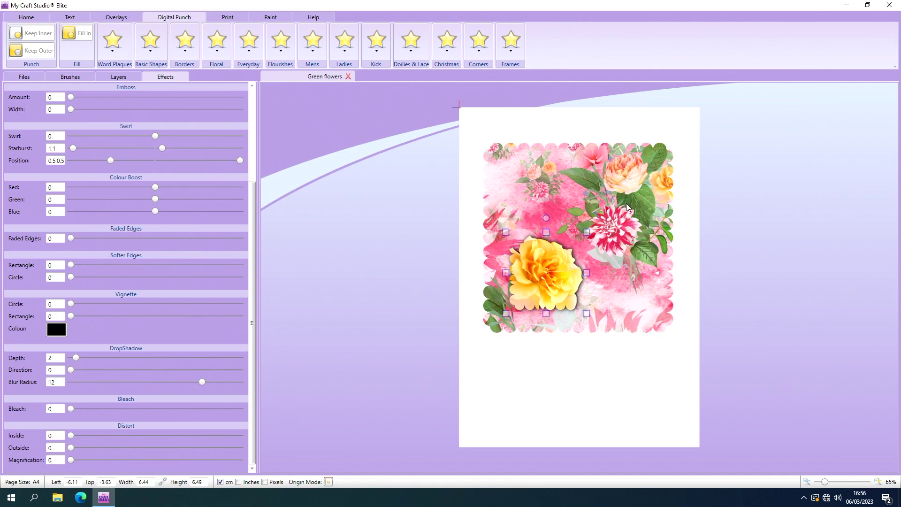
Reduce the yellow flower's opacity to 47, move it down to the floral square's lower edge, and deselect it.
left_click_drag(255, 201, 191, 96)
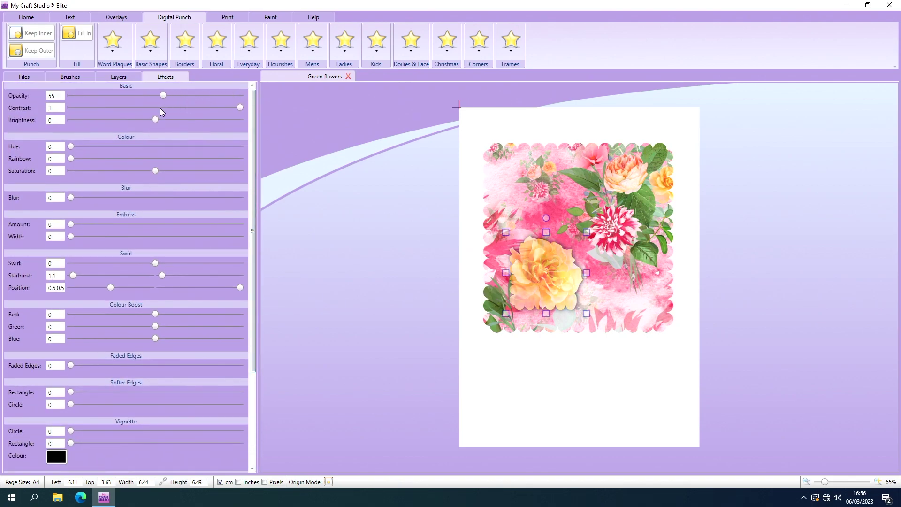
left_click_drag(537, 300, 547, 317)
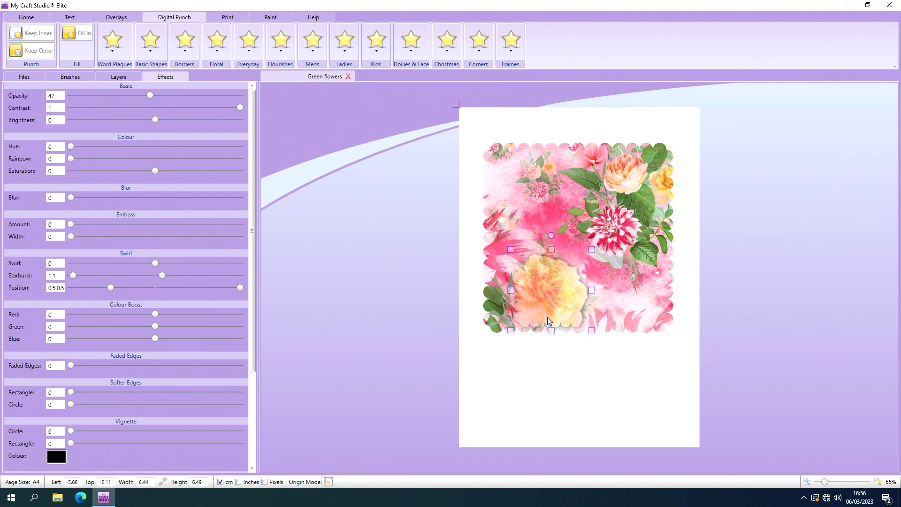
left_click(558, 366)
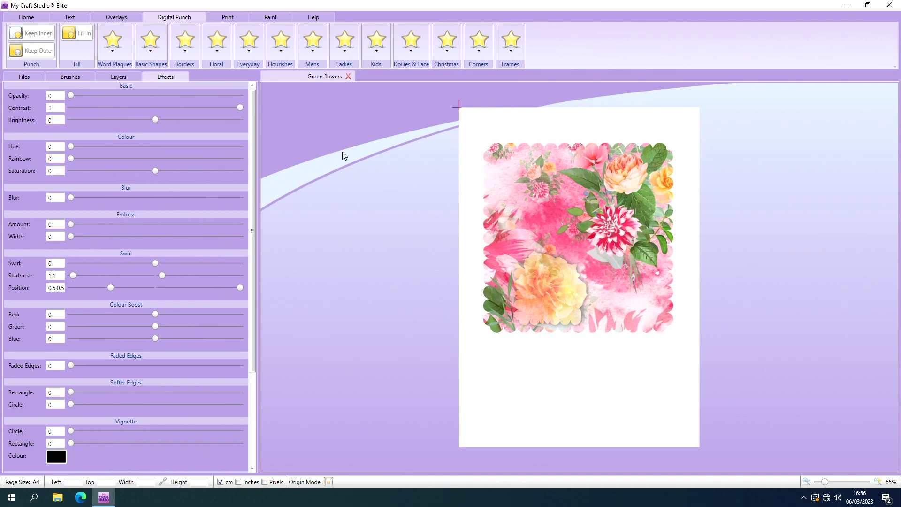
Clear all the artwork from the page, and add Floral 001 from the Florals folder across the page's left edge.
left_click(33, 77)
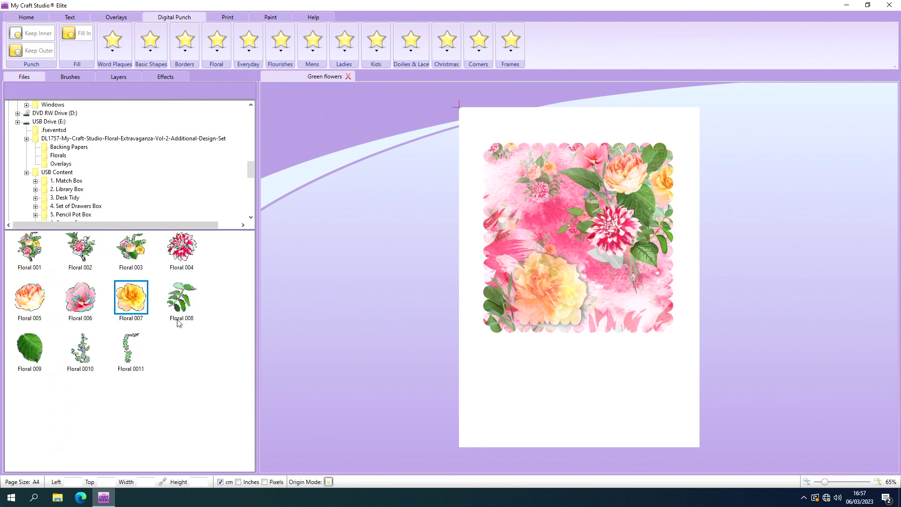
left_click(567, 288)
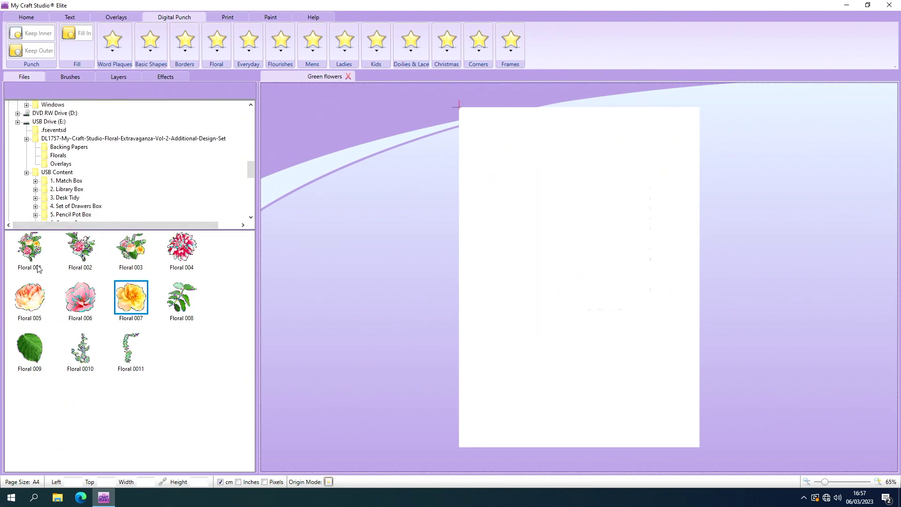
left_click(31, 248)
left_click_drag(456, 233, 492, 206)
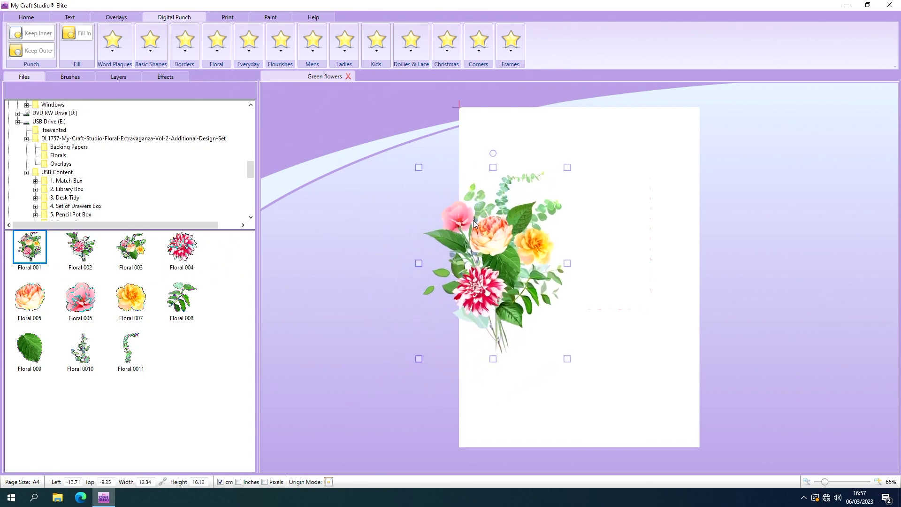